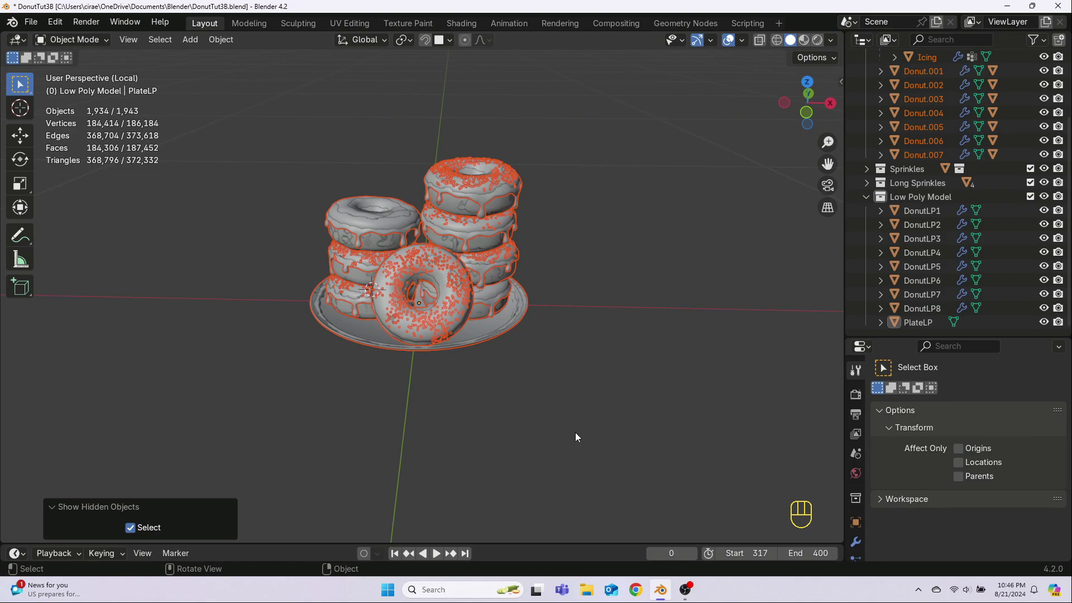
Hide the Low Poly Model collection in the viewport and collapse its list of objects.
{"action": "left_click", "coordinate": [1044, 197]}
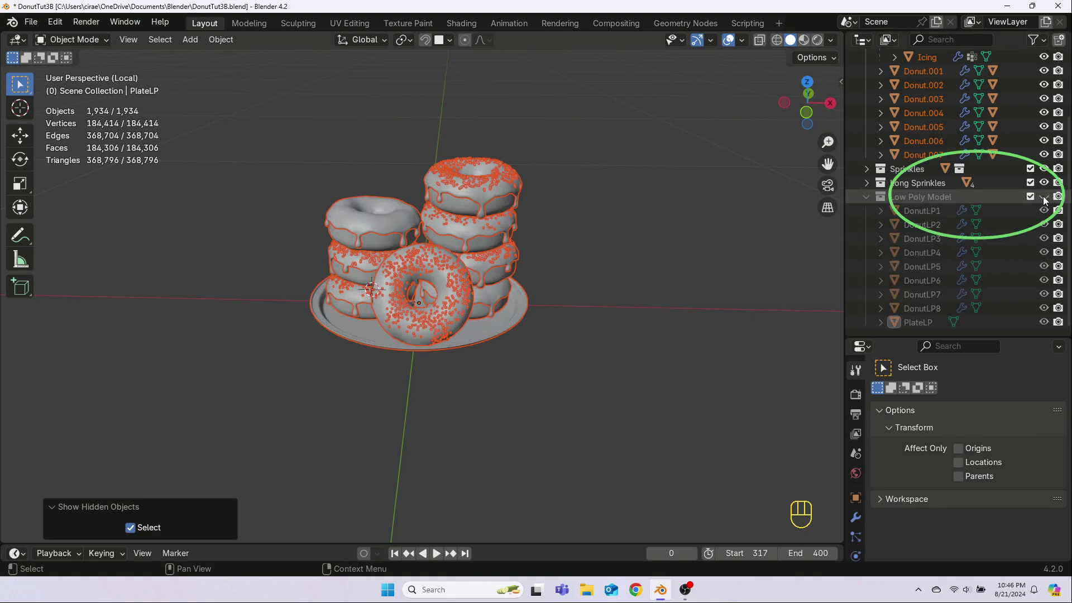
{"action": "left_click", "coordinate": [576, 351]}
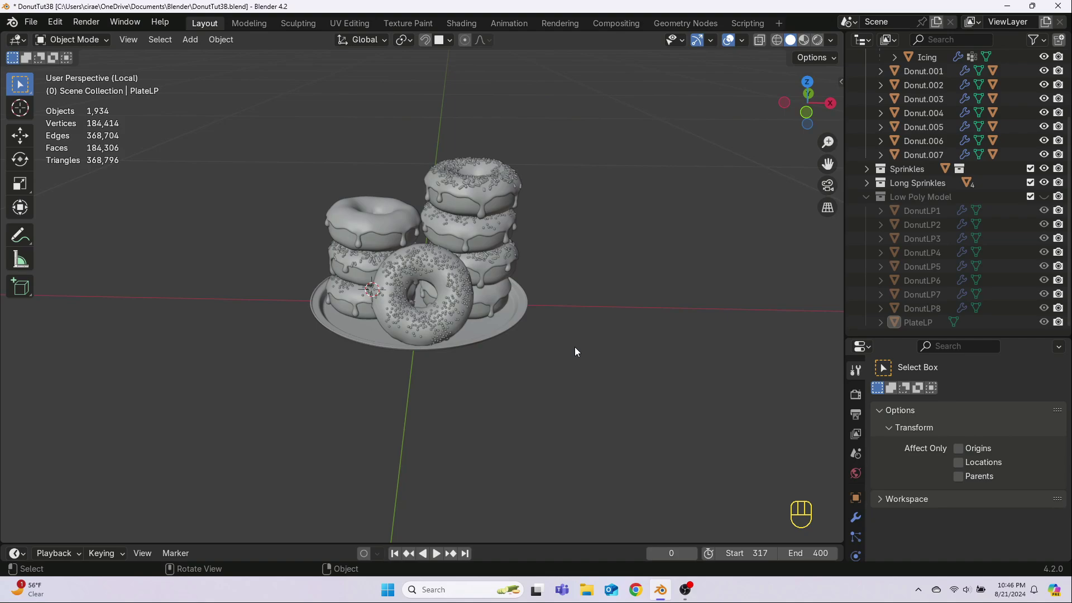
{"action": "scroll", "coordinate": [575, 351], "scroll_direction": "up", "scroll_amount": 5}
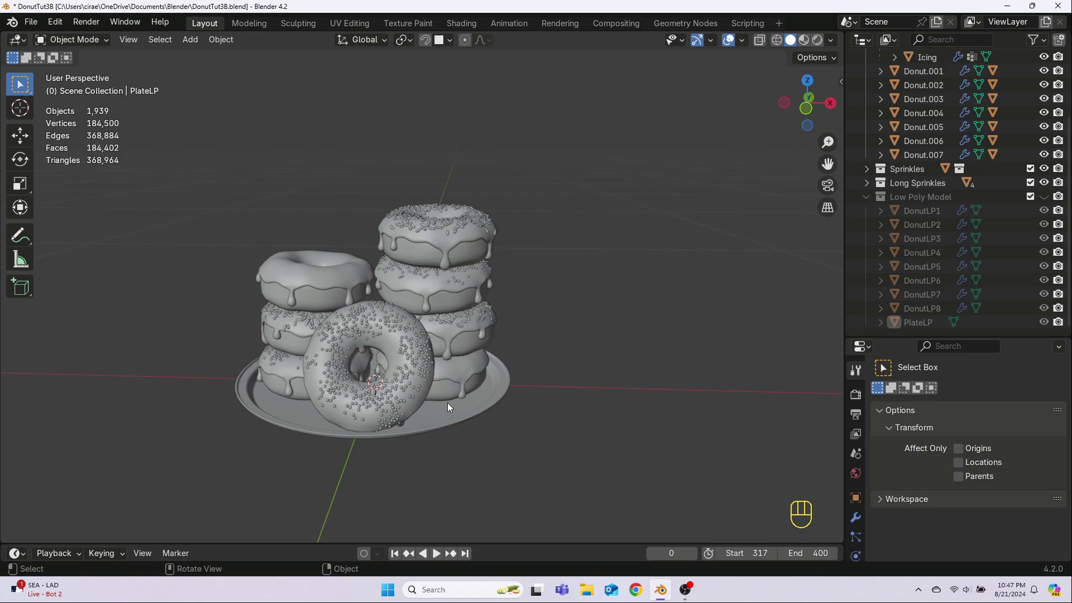
{"action": "left_click", "coordinate": [866, 197]}
Select the front donut's icing, display its modifiers and enlarge the properties editor.
{"action": "left_click", "coordinate": [920, 165]}
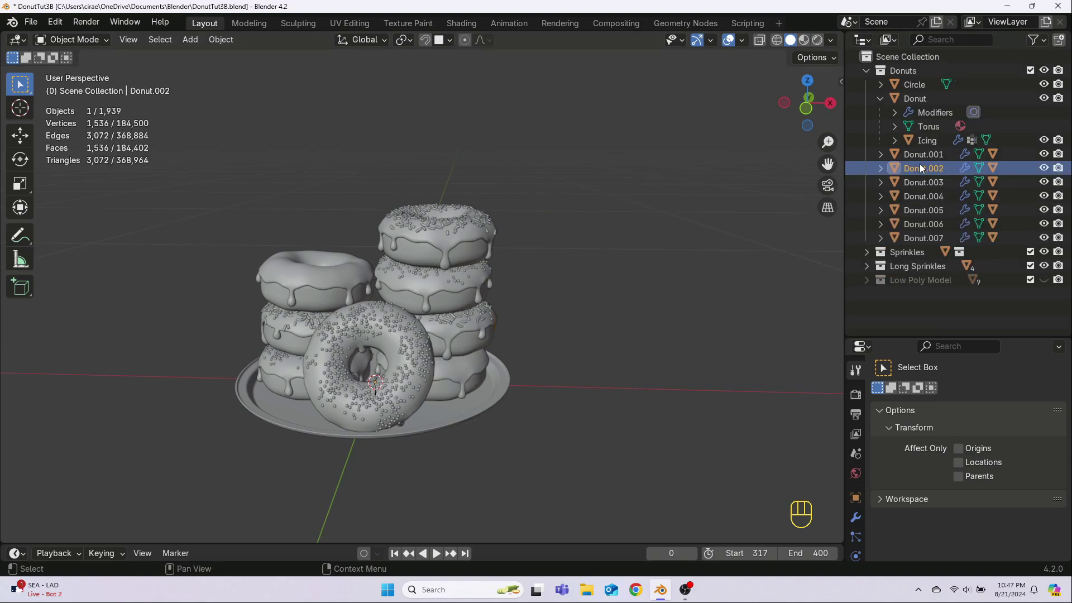
{"action": "left_click", "coordinate": [407, 383]}
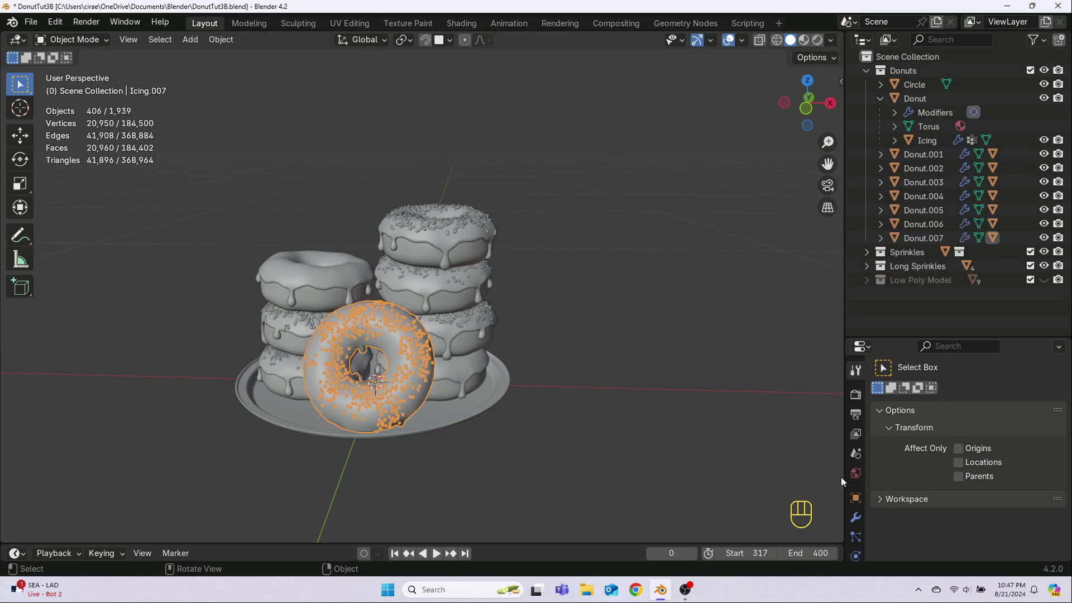
{"action": "left_click", "coordinate": [855, 517]}
{"action": "left_click_drag", "start_coordinate": [902, 336], "coordinate": [901, 296]}
{"action": "left_click_drag", "start_coordinate": [846, 380], "coordinate": [814, 381]}
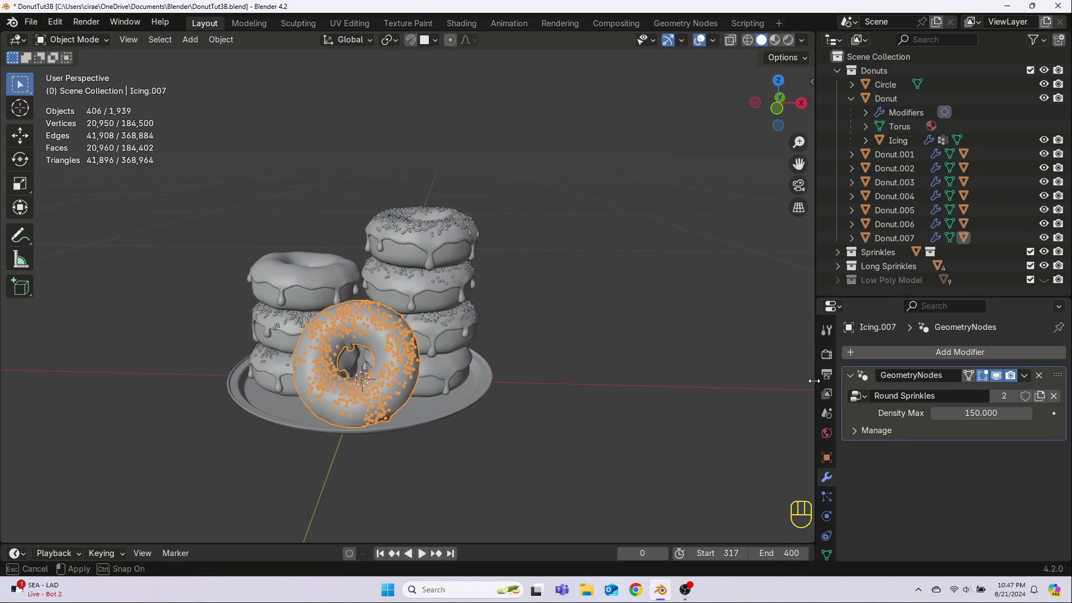
Try to apply the GeometryNodes modifier directly on the front donut's icing, and undo it.
{"action": "left_click", "coordinate": [1025, 380]}
{"action": "left_click", "coordinate": [964, 390]}
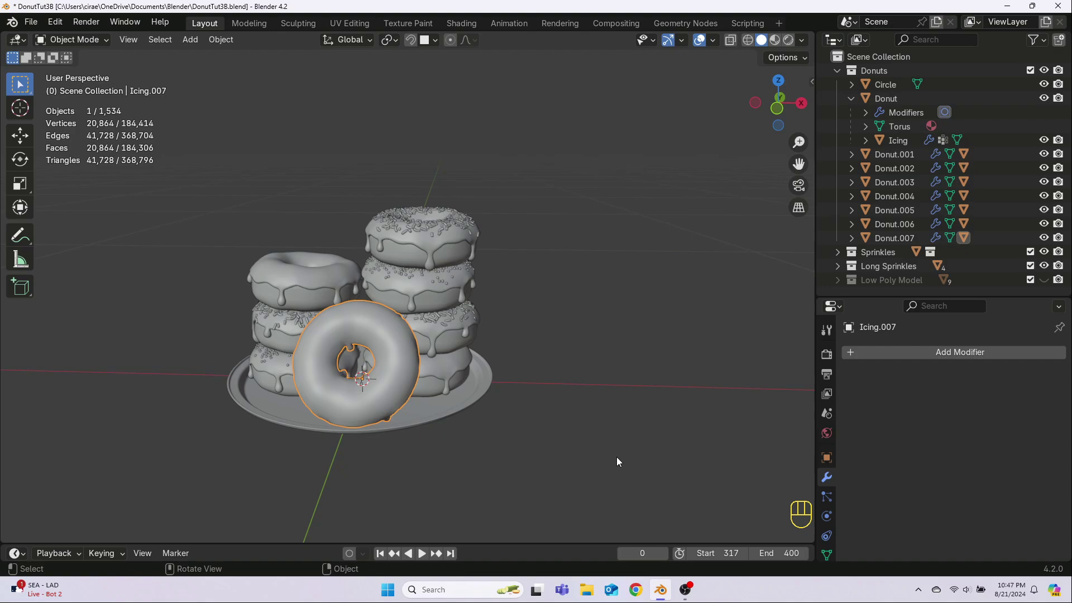
{"action": "key", "text": "ctrl+z"}
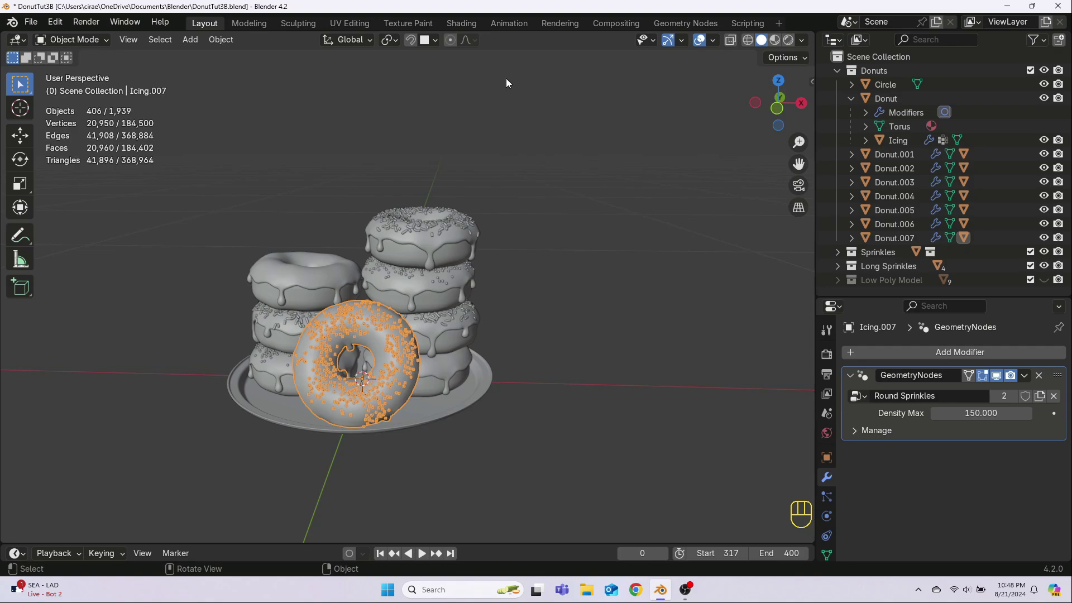
Switch to the Geometry Nodes workspace and enlarge the node editor showing the Round Sprinkles tree.
{"action": "left_click", "coordinate": [686, 24]}
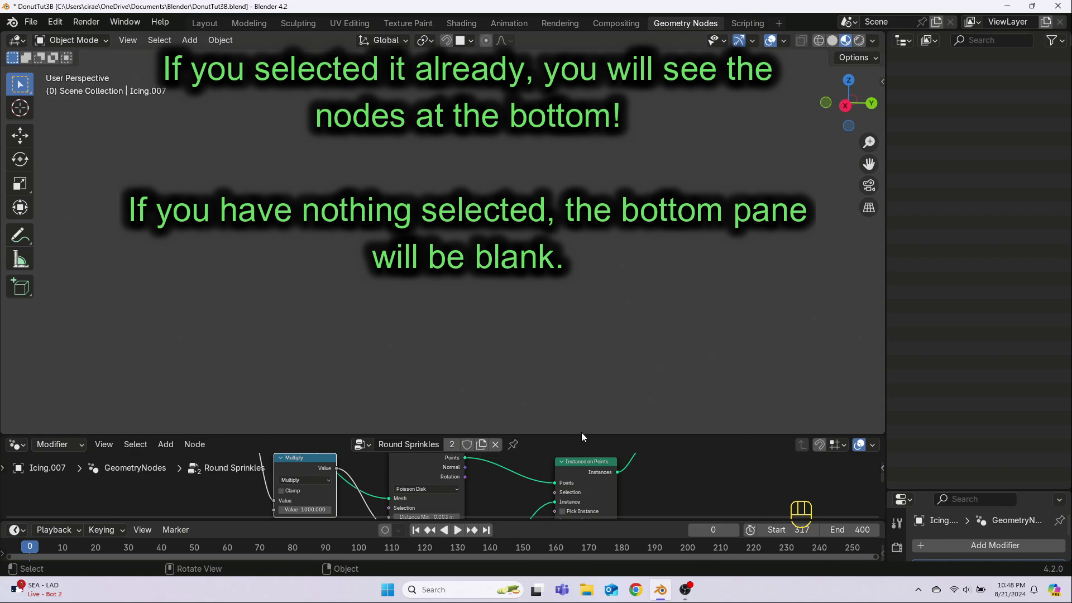
{"action": "left_click_drag", "start_coordinate": [581, 435], "coordinate": [588, 272]}
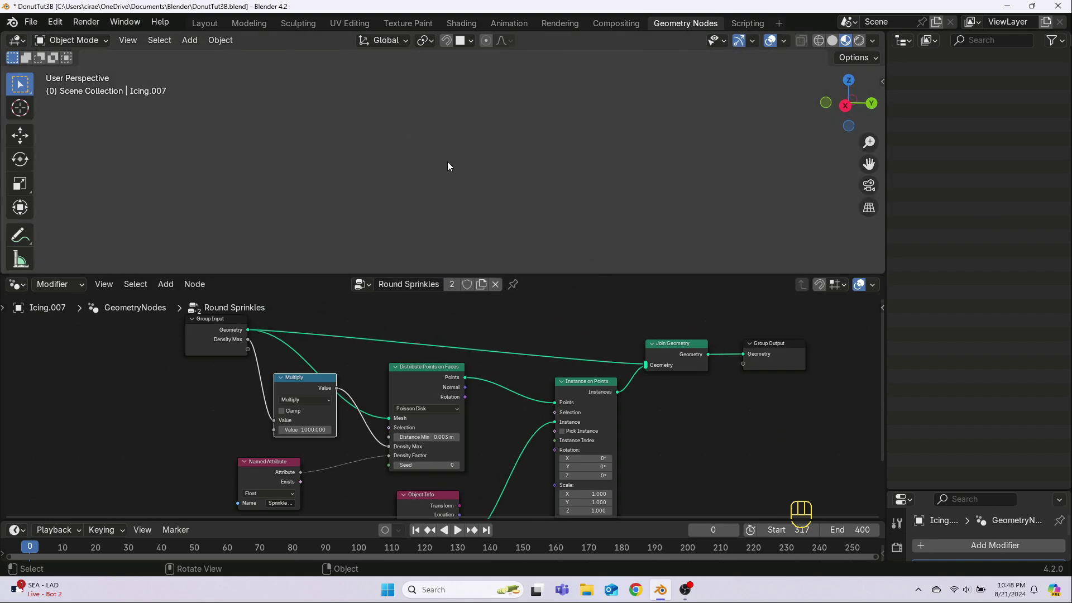
Recenter the 3D view, switch it to solid shading and frame the plate of donuts close up.
{"action": "key", "text": "shift+c"}
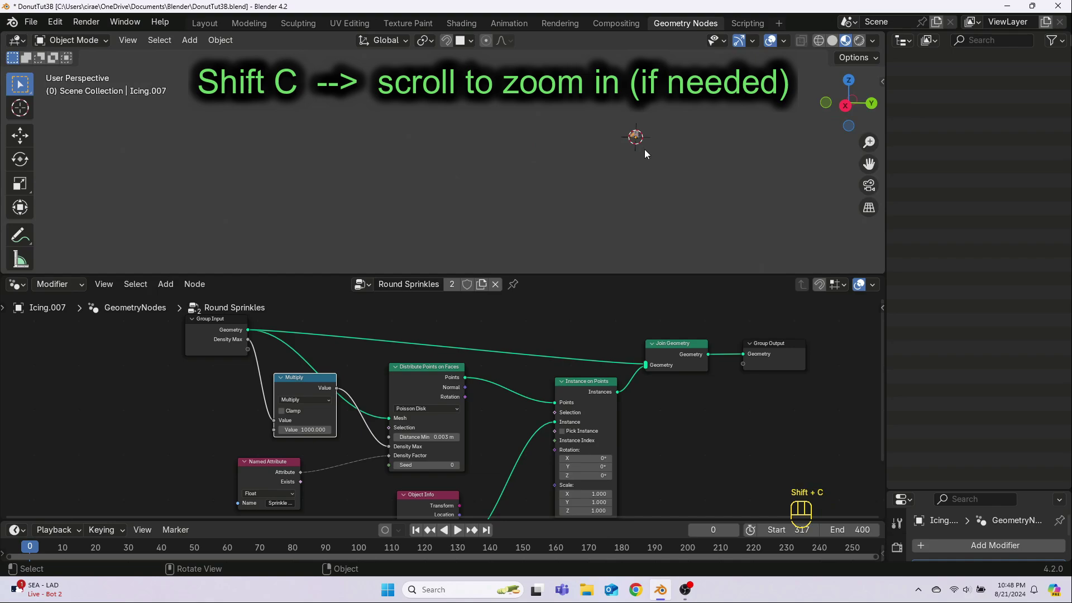
{"action": "middle_click_drag", "start_coordinate": [647, 141], "coordinate": [644, 142], "text": "shift"}
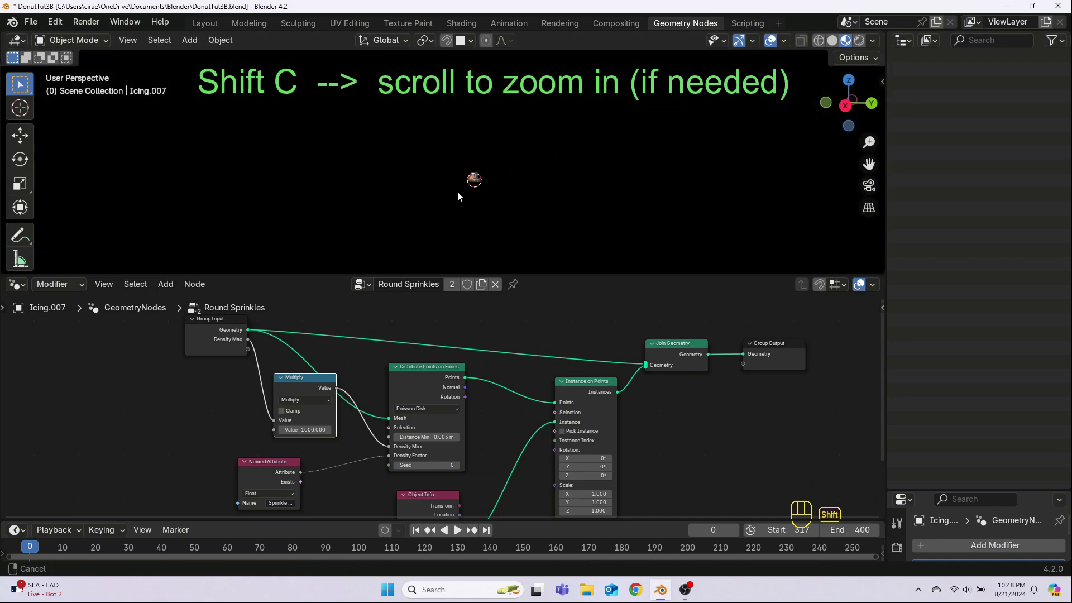
{"action": "middle_click_drag", "start_coordinate": [457, 193], "coordinate": [455, 192], "text": "shift"}
{"action": "left_click", "coordinate": [831, 43]}
{"action": "scroll", "coordinate": [525, 184], "scroll_direction": "up", "scroll_amount": 8}
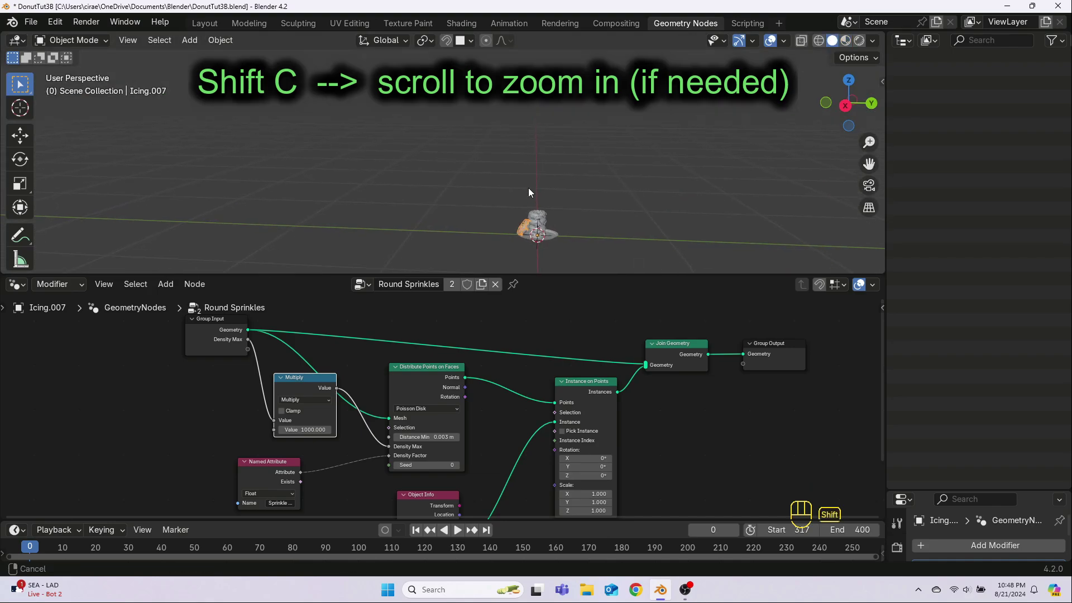
{"action": "middle_click_drag", "start_coordinate": [526, 186], "coordinate": [493, 119], "text": "shift"}
{"action": "middle_click_drag", "start_coordinate": [452, 162], "coordinate": [539, 180]}
{"action": "scroll", "coordinate": [536, 187], "scroll_direction": "up", "scroll_amount": 4}
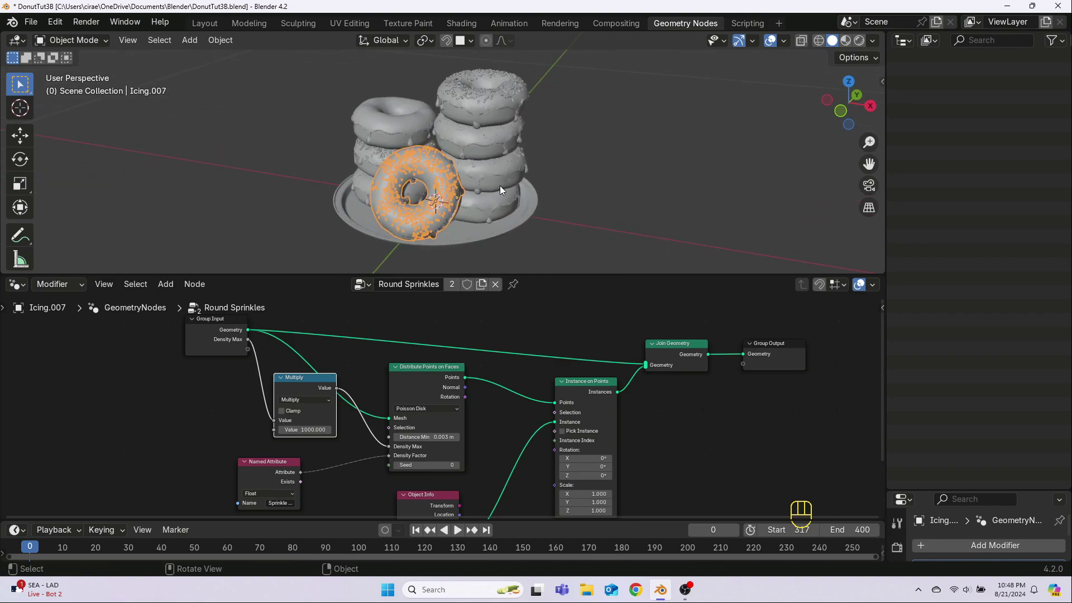
{"action": "left_click", "coordinate": [593, 180]}
{"action": "scroll", "coordinate": [525, 210], "scroll_direction": "up", "scroll_amount": 3}
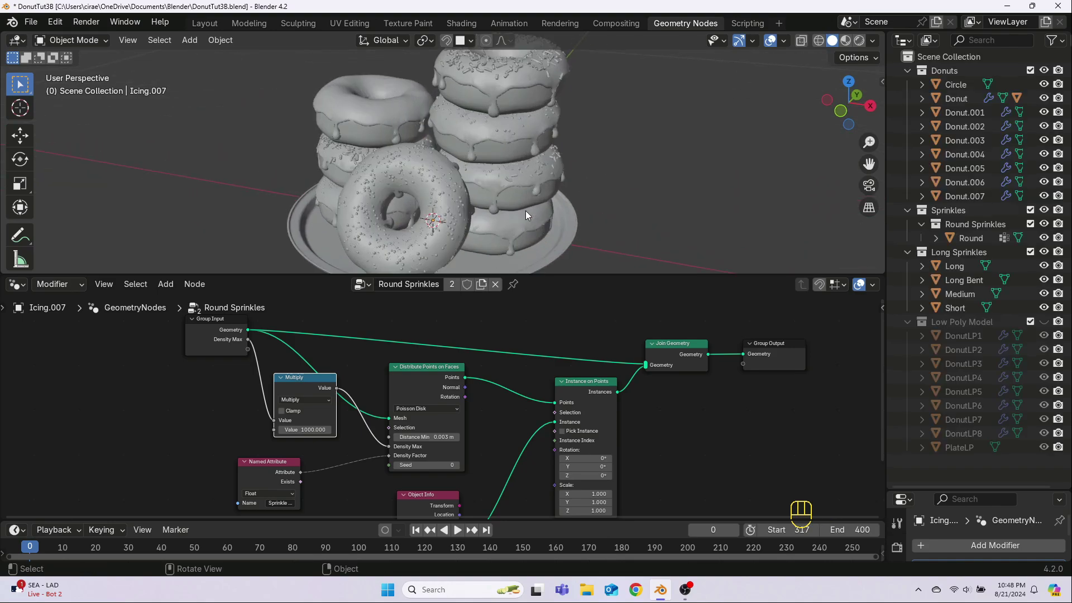
Set the 3D view's Clip Start to 0.0001 m.
{"action": "key", "text": "n"}
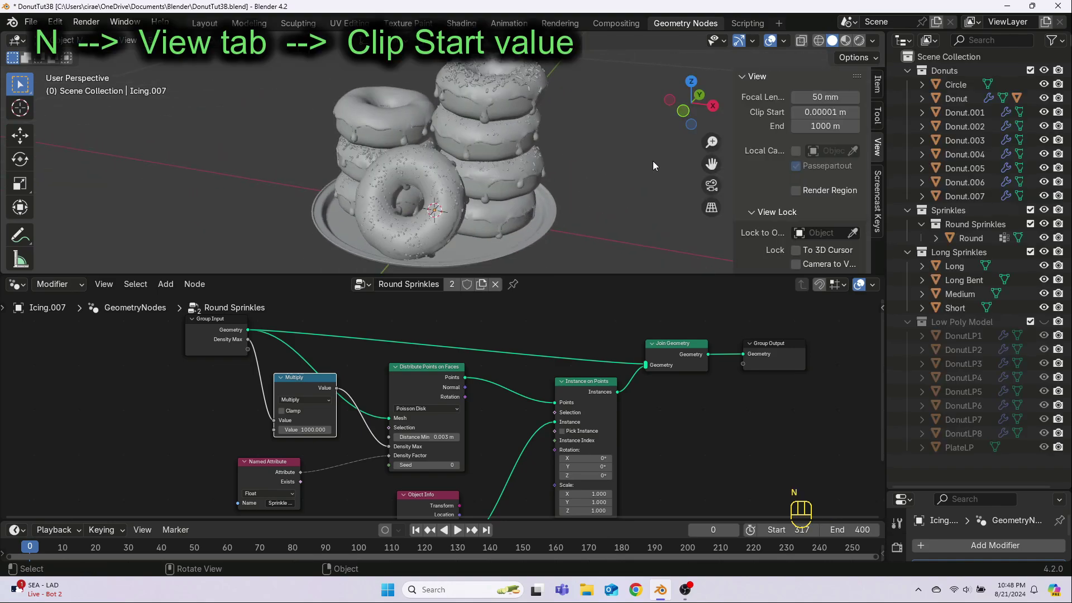
{"action": "left_click", "coordinate": [822, 112]}
{"action": "left_click", "coordinate": [822, 112]}
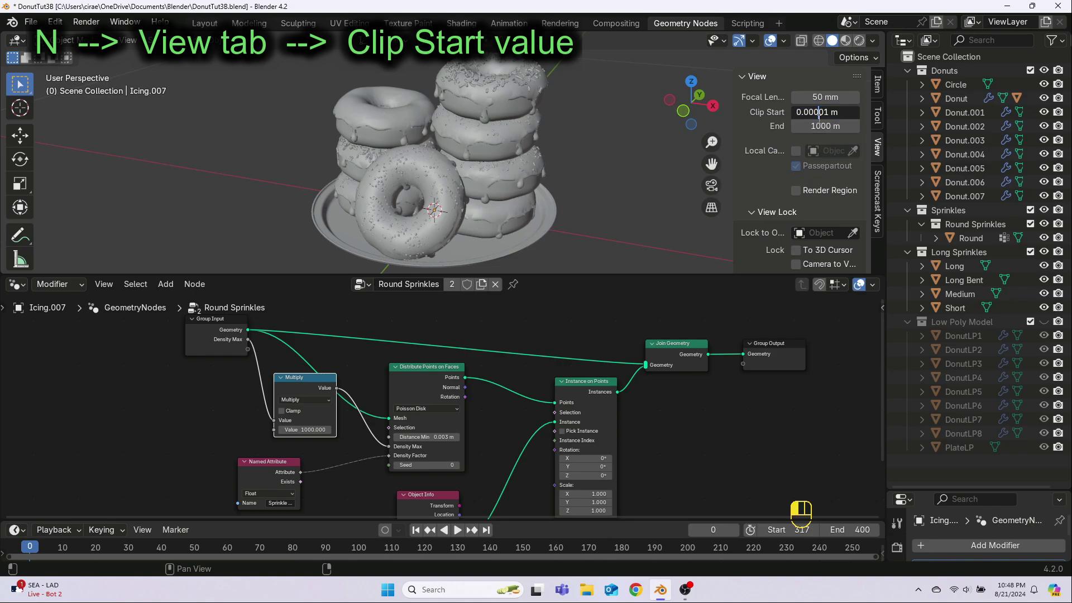
{"action": "key", "text": "BackSpace"}
{"action": "key", "text": "Return"}
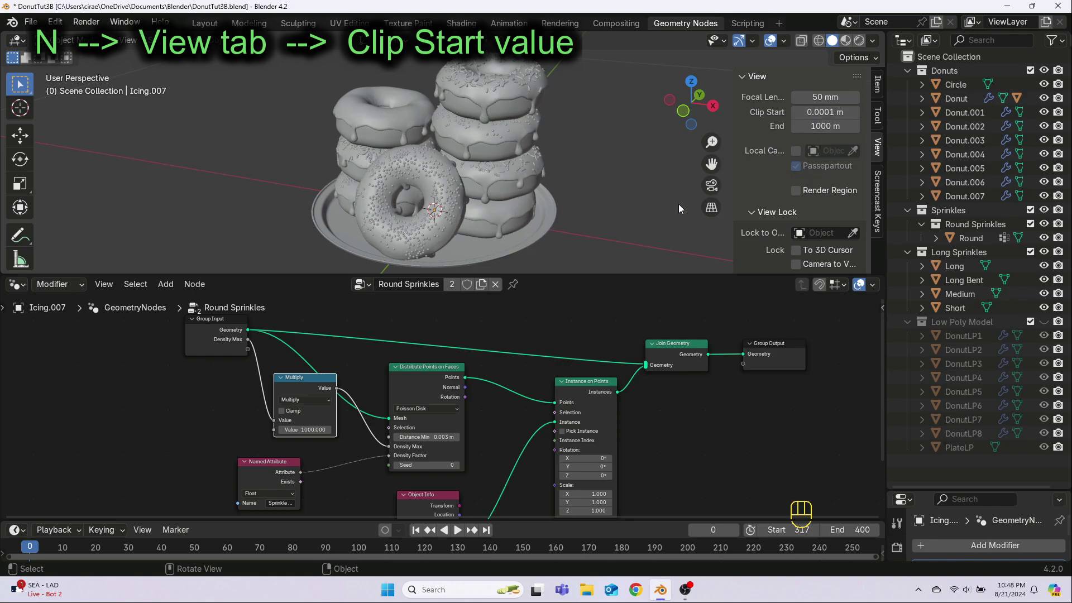
{"action": "key", "text": "n"}
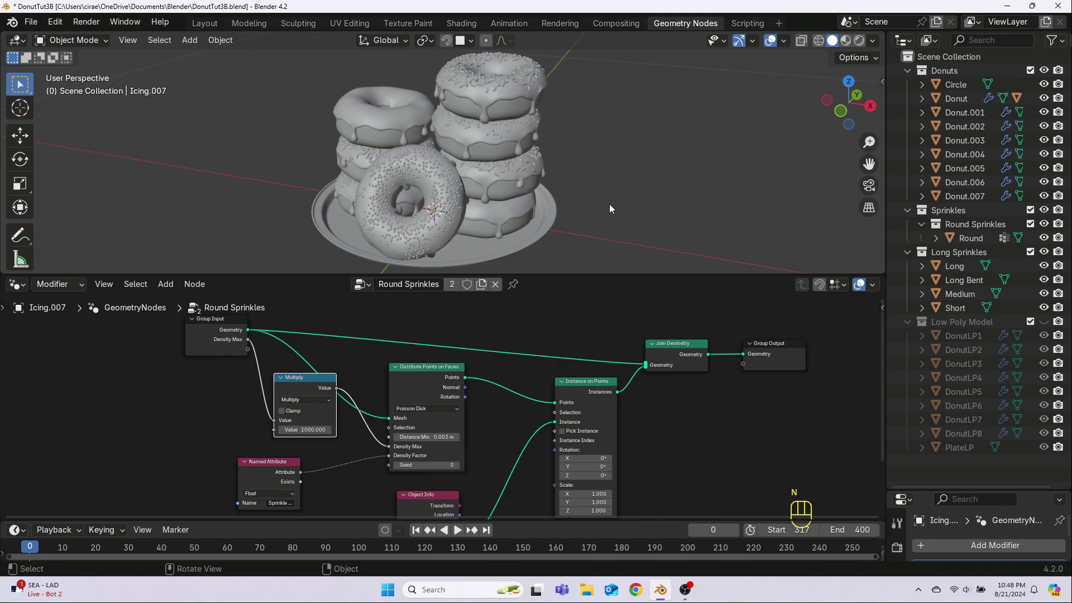
{"action": "scroll", "coordinate": [581, 209], "scroll_direction": "up", "scroll_amount": 2}
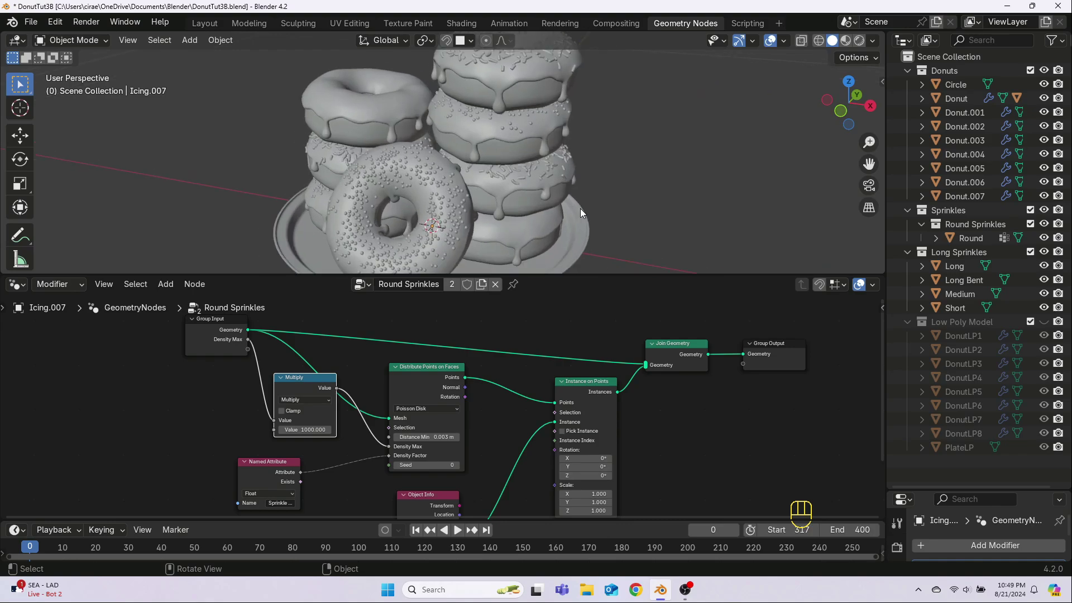
Make room before the Group Output in the Round Sprinkles tree and insert a Realize Instances node after Join Geometry.
{"action": "left_click_drag", "start_coordinate": [766, 343], "coordinate": [842, 338]}
{"action": "middle_click_drag", "start_coordinate": [737, 404], "coordinate": [525, 434], "text": "shift"}
{"action": "scroll", "coordinate": [496, 422], "scroll_direction": "up", "scroll_amount": 3}
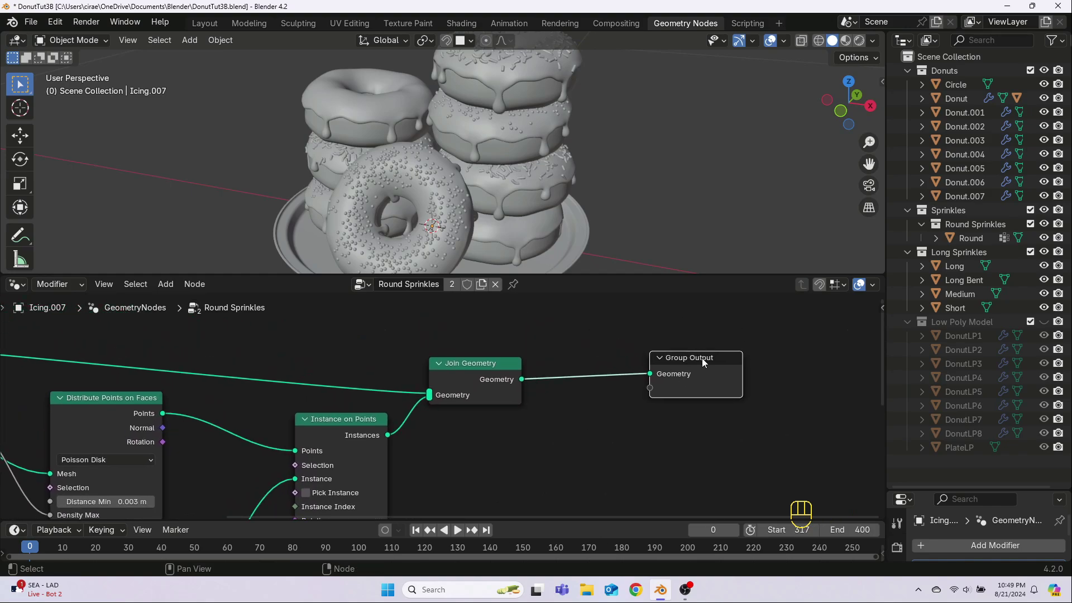
{"action": "left_click_drag", "start_coordinate": [703, 361], "coordinate": [763, 365]}
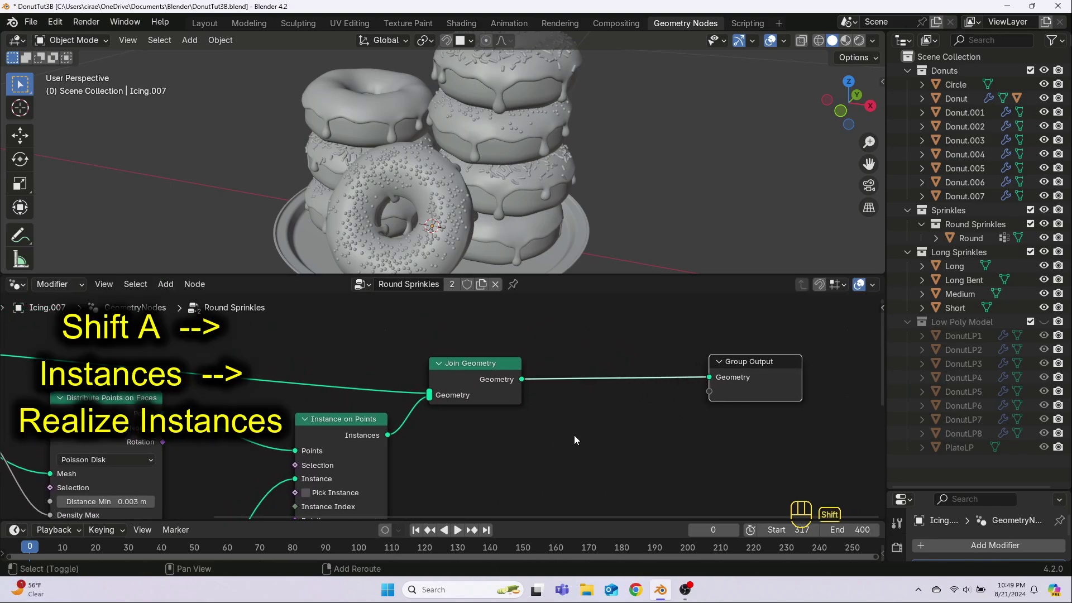
{"action": "key", "text": "shift+a"}
{"action": "mouse_move", "coordinate": [544, 394]}
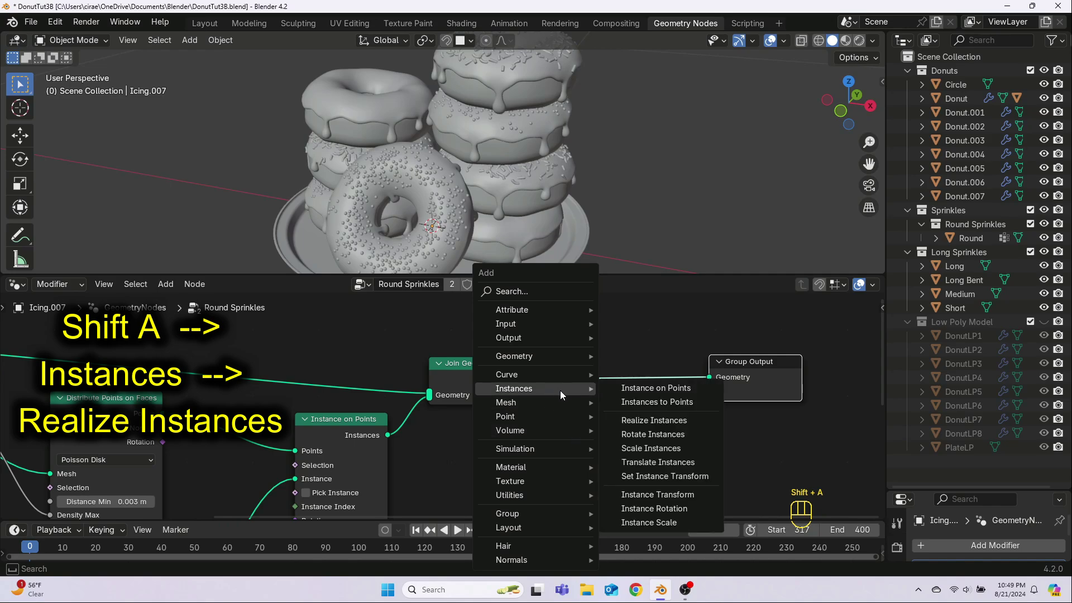
{"action": "left_click", "coordinate": [630, 420]}
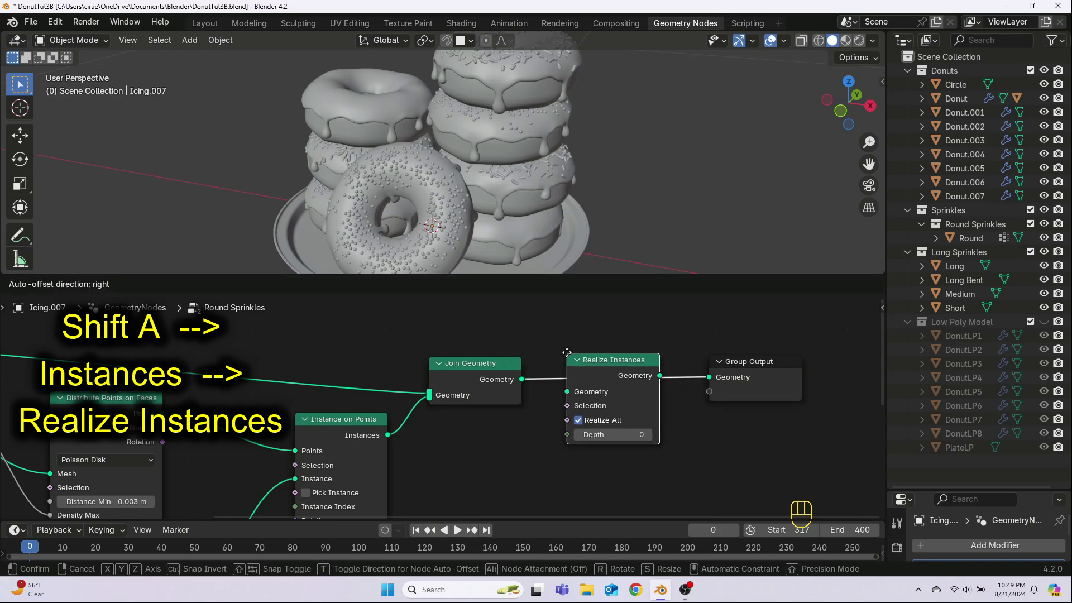
{"action": "left_click", "coordinate": [570, 348]}
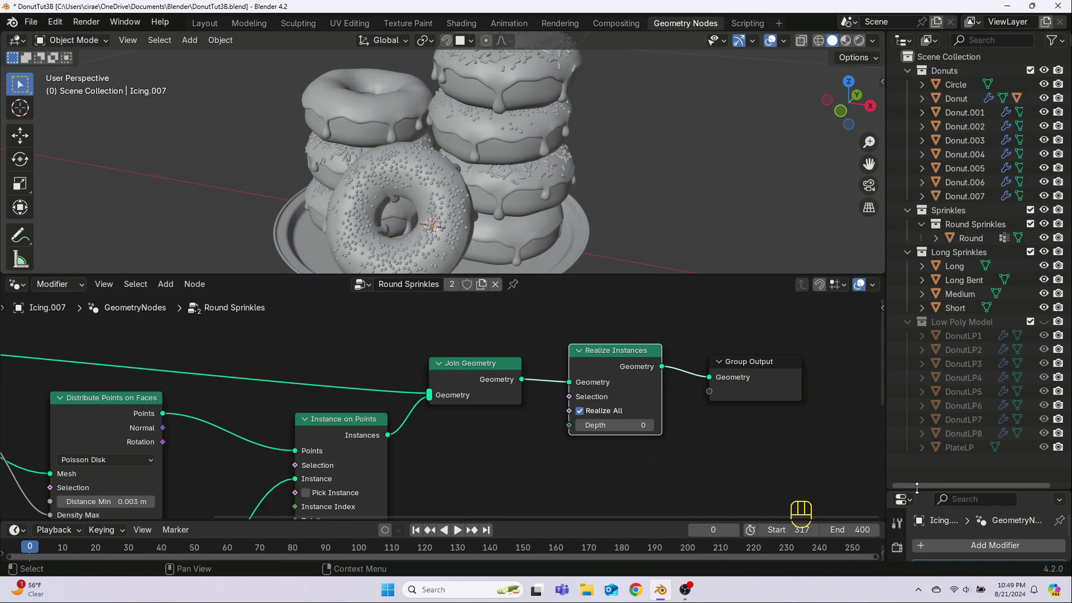
Enlarge the properties editor and apply the GeometryNodes modifier on the front donut's icing.
{"action": "left_click_drag", "start_coordinate": [916, 491], "coordinate": [923, 314]}
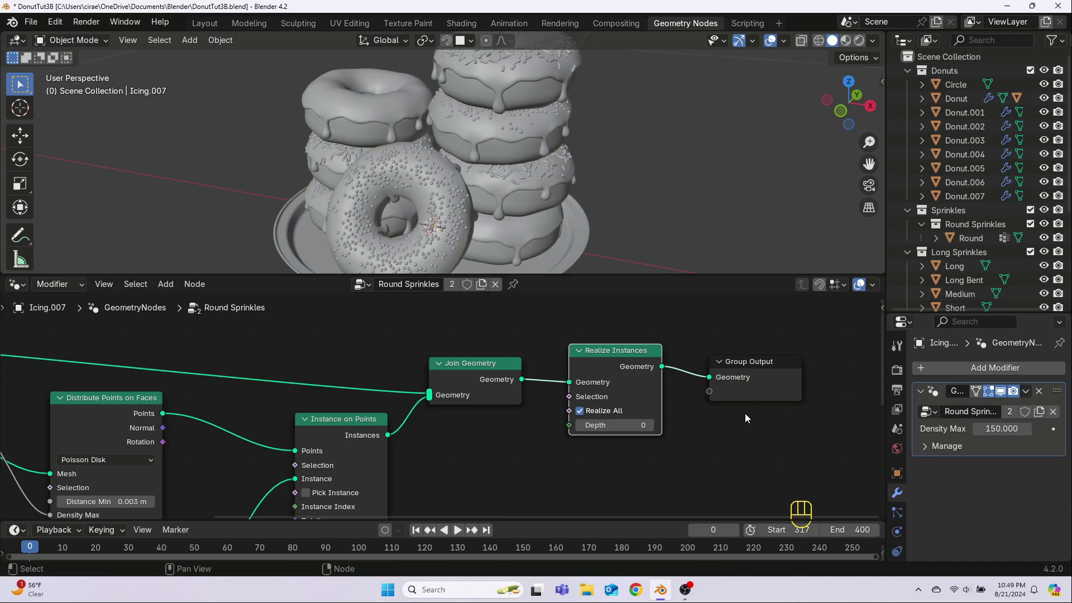
{"action": "left_click", "coordinate": [1026, 392]}
{"action": "left_click", "coordinate": [970, 406]}
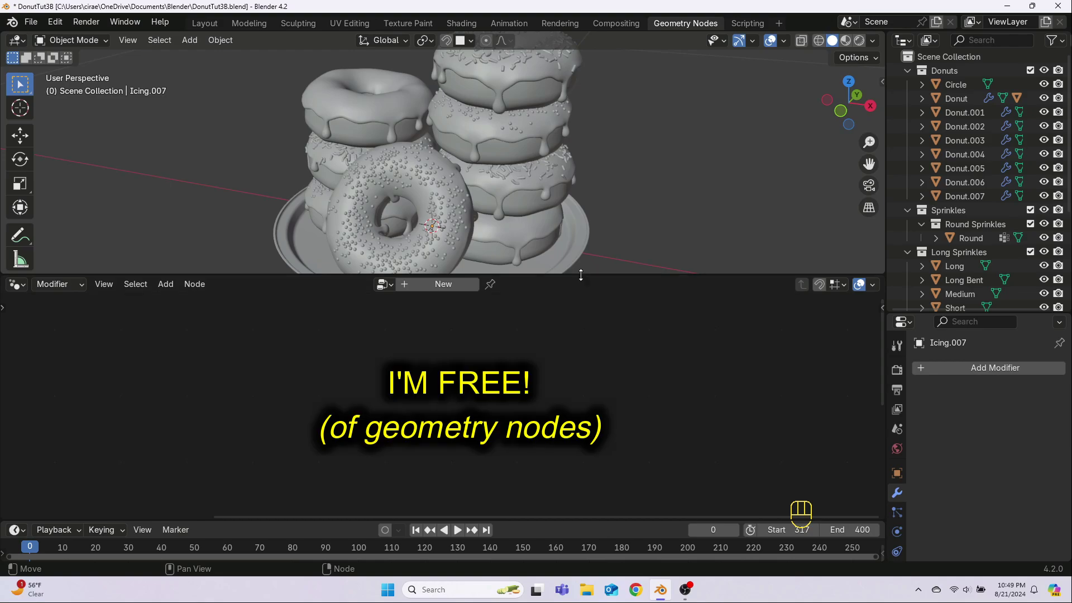
Enlarge the 3D viewport and examine the front donut's icing together with its sprinkles.
{"action": "left_click_drag", "start_coordinate": [579, 273], "coordinate": [579, 324]}
{"action": "left_click", "coordinate": [448, 260]}
{"action": "middle_click_drag", "start_coordinate": [448, 261], "coordinate": [448, 260]}
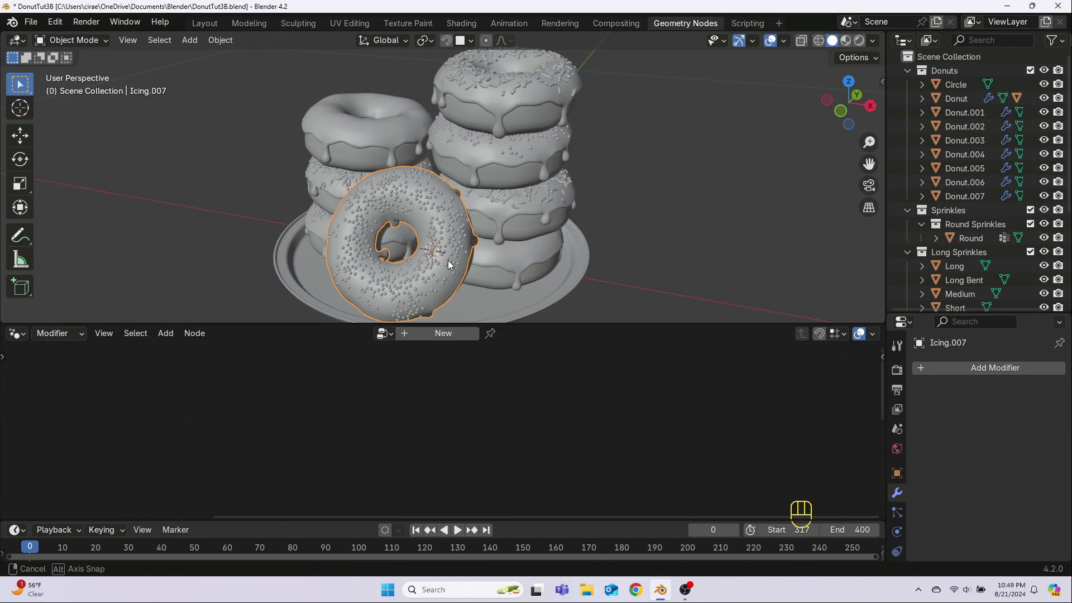
{"action": "middle_click_drag", "start_coordinate": [448, 261], "coordinate": [466, 244]}
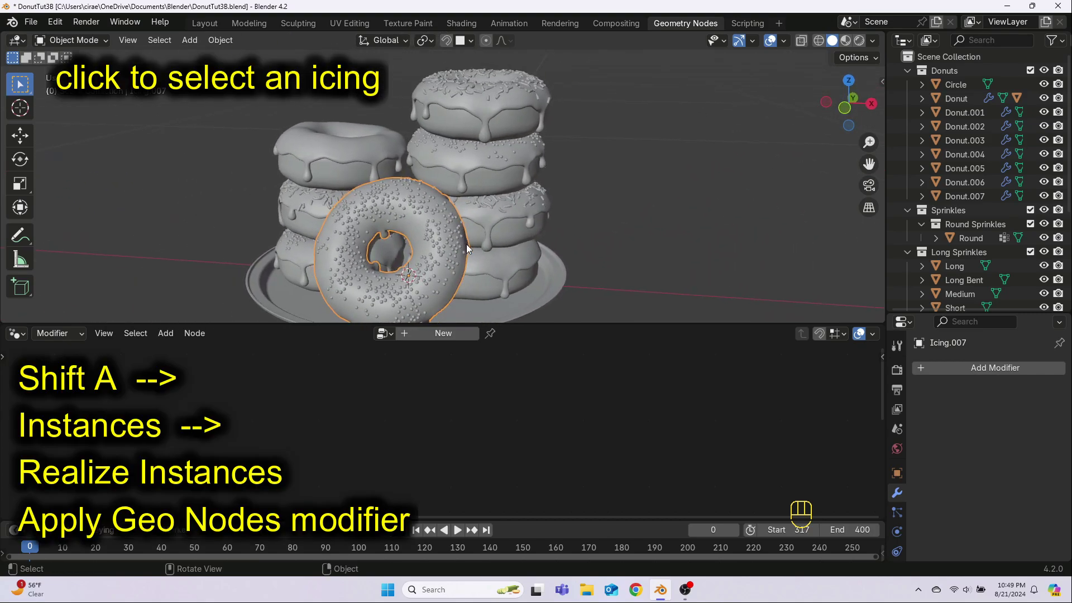
Insert a Realize Instances node between Join Geometry and Group Output in the Long Sprinkles tree of the tallest stack's top icing.
{"action": "left_click", "coordinate": [486, 97]}
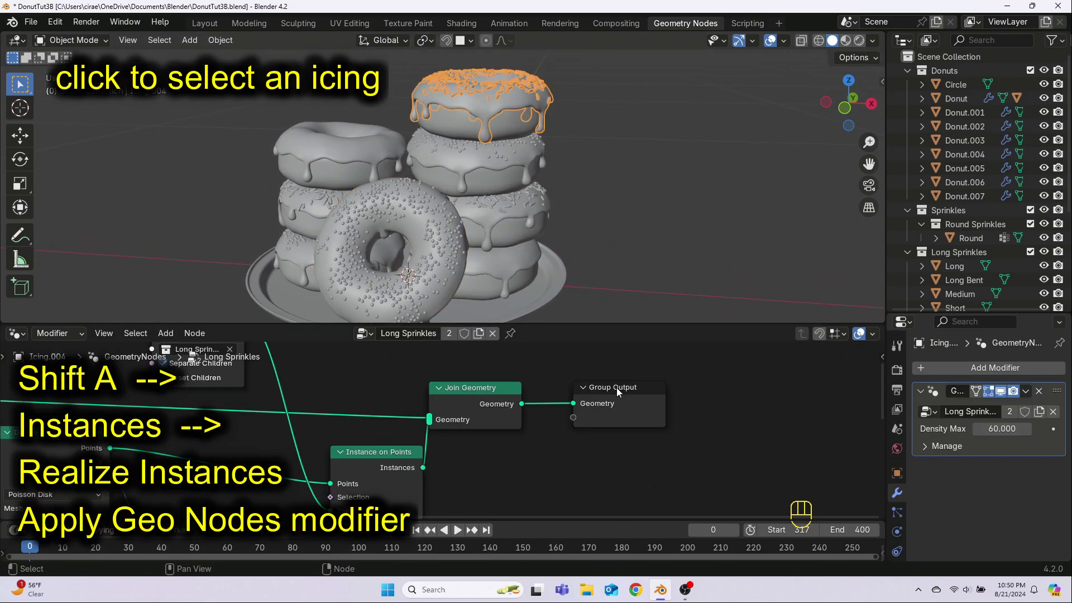
{"action": "left_click_drag", "start_coordinate": [617, 391], "coordinate": [740, 390]}
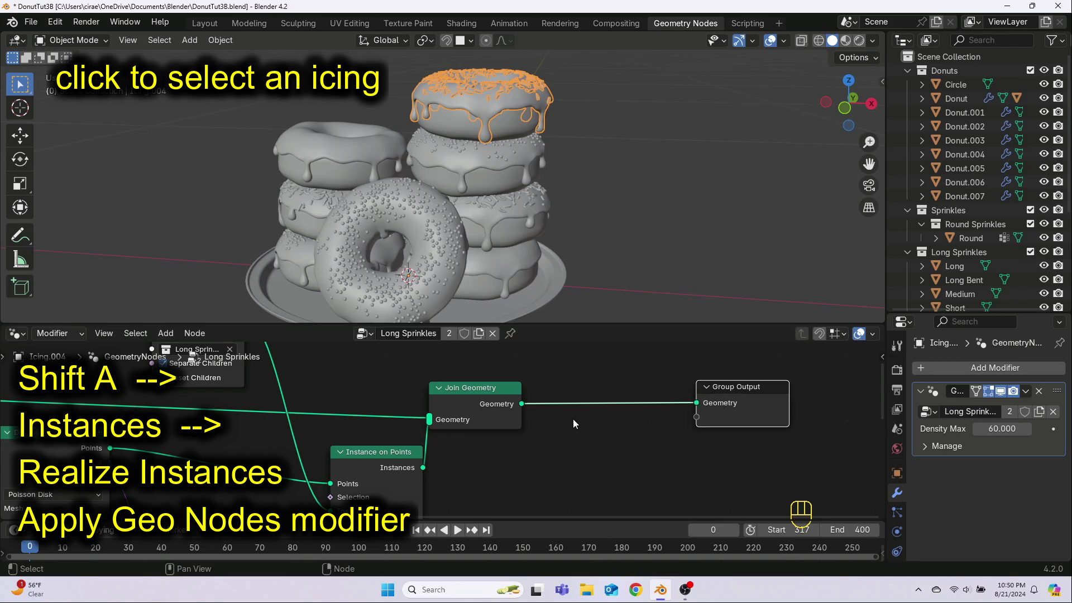
{"action": "key", "text": "shift+a"}
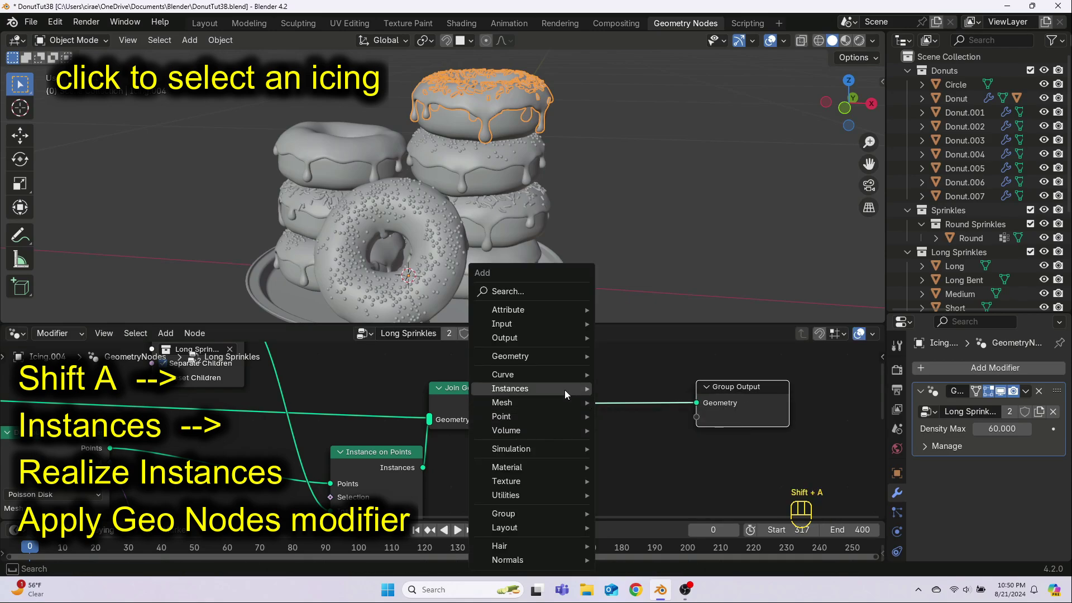
{"action": "mouse_move", "coordinate": [590, 390]}
{"action": "left_click", "coordinate": [650, 420]}
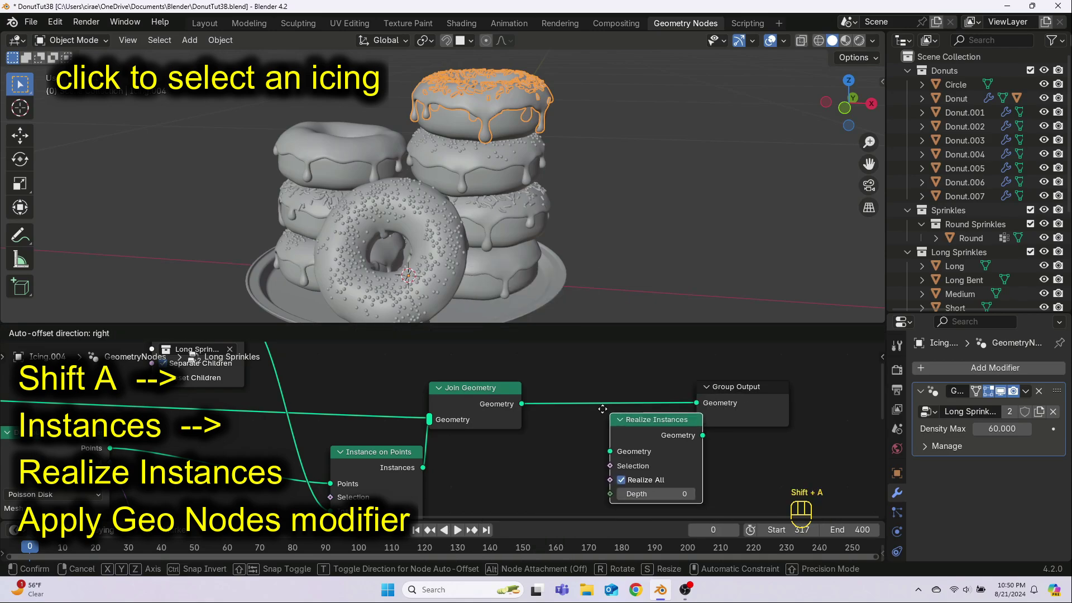
{"action": "left_click", "coordinate": [563, 371]}
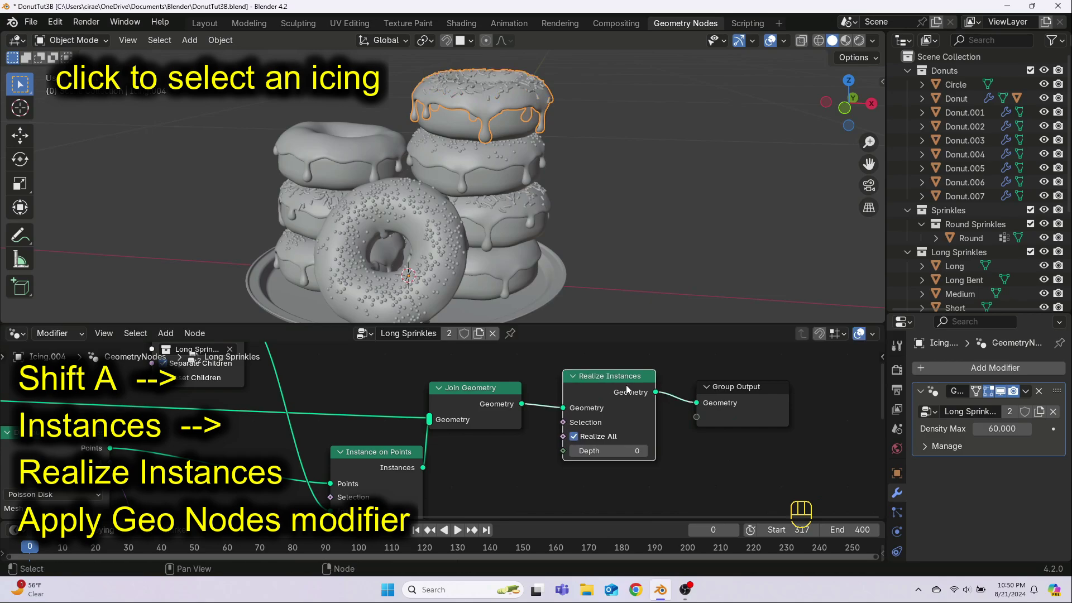
Apply the GeometryNodes modifier on the tallest stack's top icing.
{"action": "left_click", "coordinate": [1027, 392]}
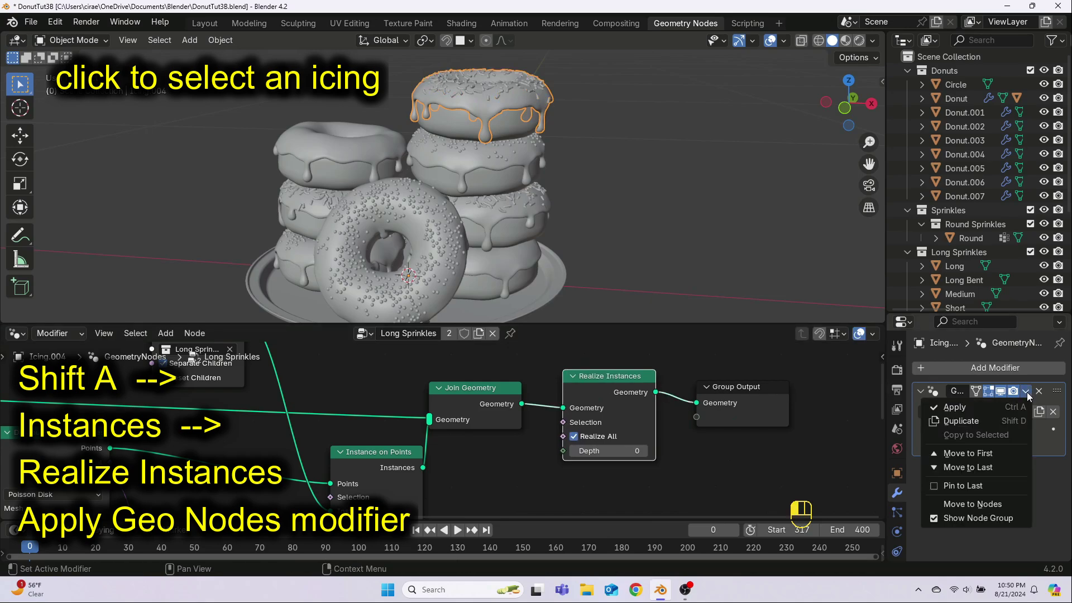
{"action": "left_click", "coordinate": [973, 408]}
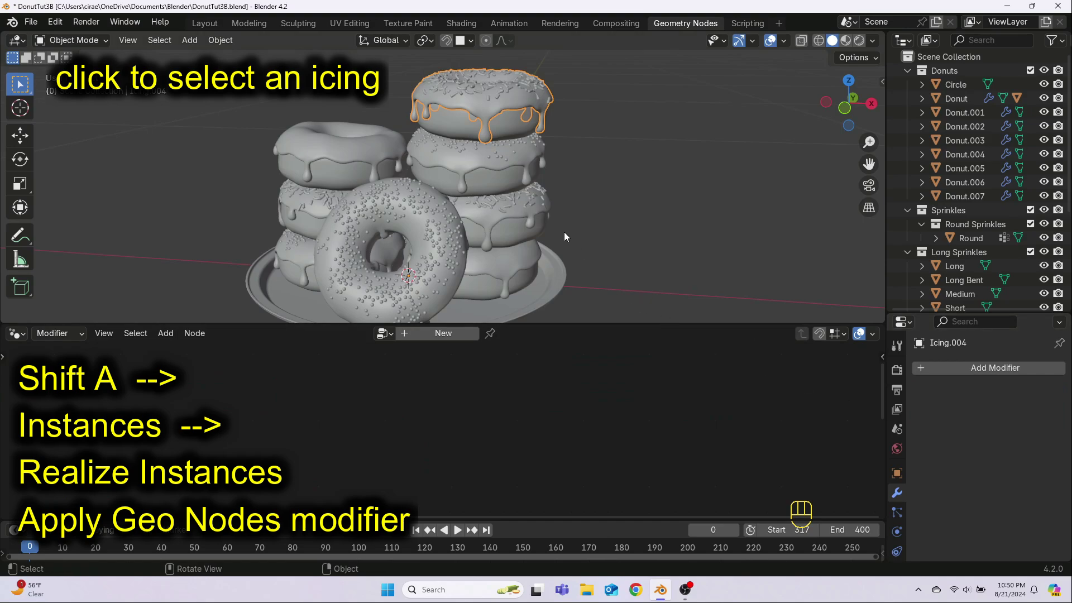
Insert a Realize Instances node before the Group Output of the tallest stack's second icing from the top and apply its GeometryNodes modifier.
{"action": "left_click", "coordinate": [466, 161]}
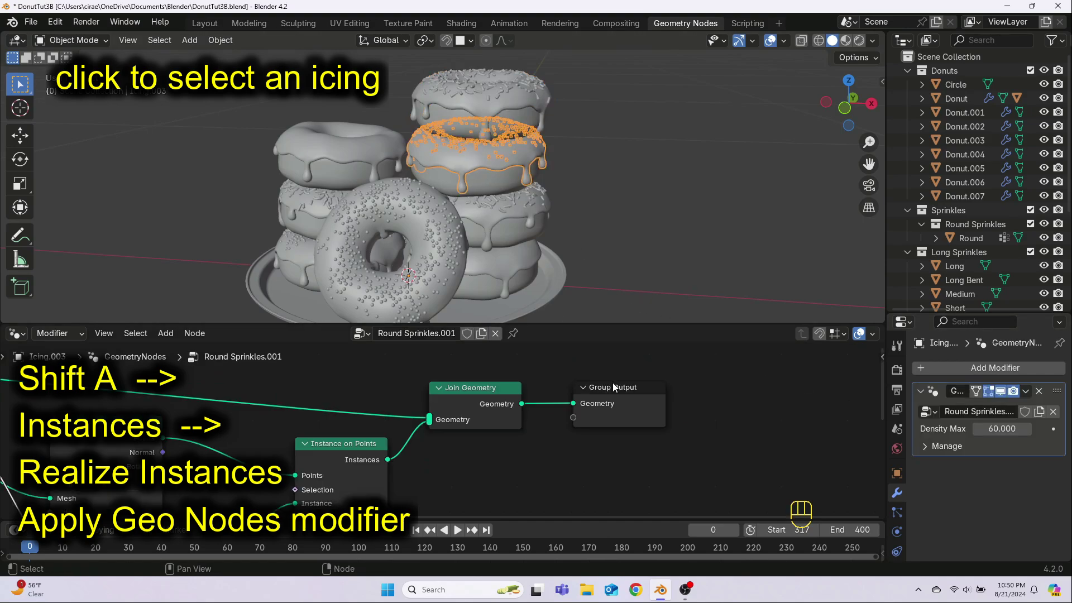
{"action": "left_click_drag", "start_coordinate": [614, 389], "coordinate": [769, 396]}
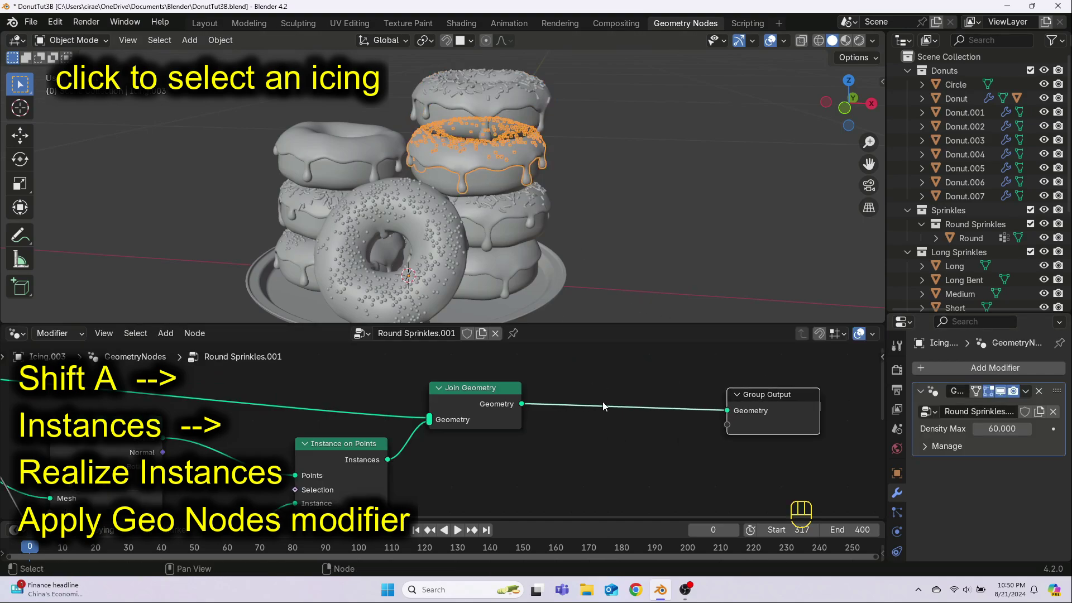
{"action": "key", "text": "shift+a"}
{"action": "mouse_move", "coordinate": [589, 393]}
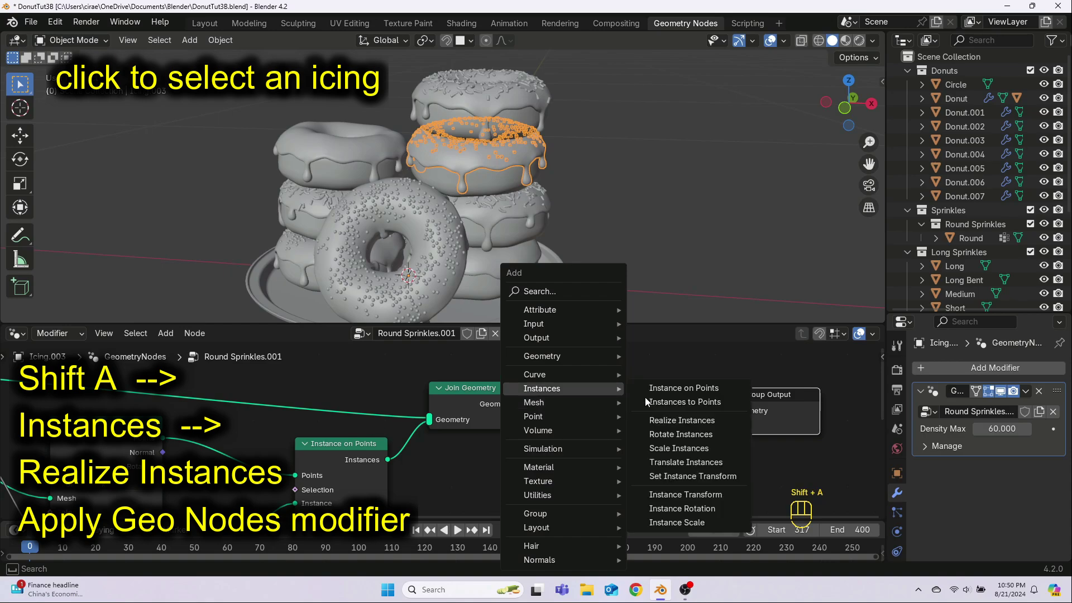
{"action": "left_click", "coordinate": [681, 423]}
{"action": "left_click", "coordinate": [585, 380]}
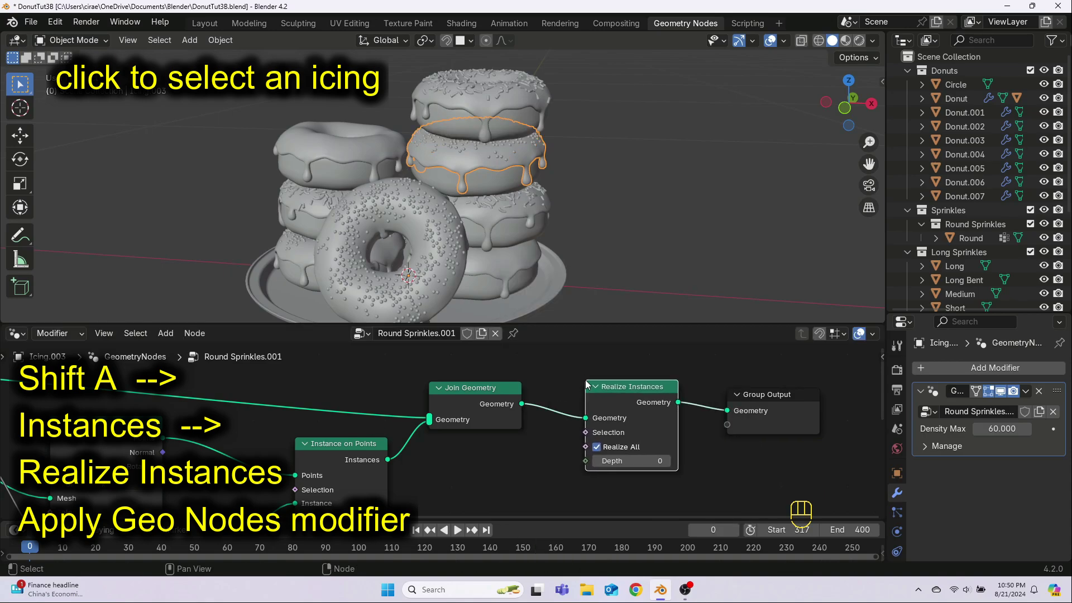
{"action": "left_click", "coordinate": [1027, 392]}
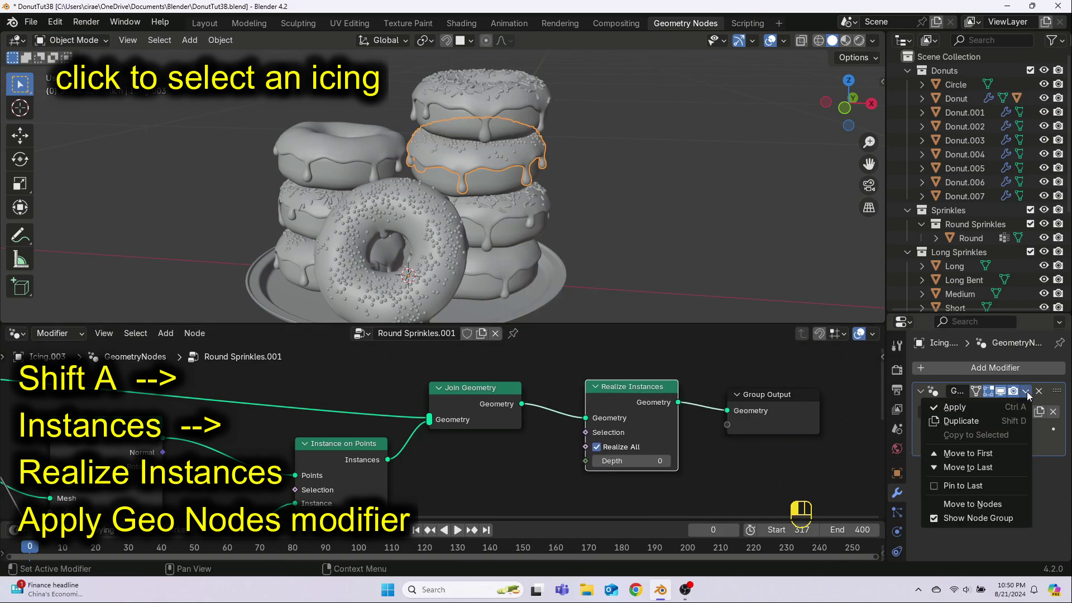
{"action": "left_click", "coordinate": [961, 411]}
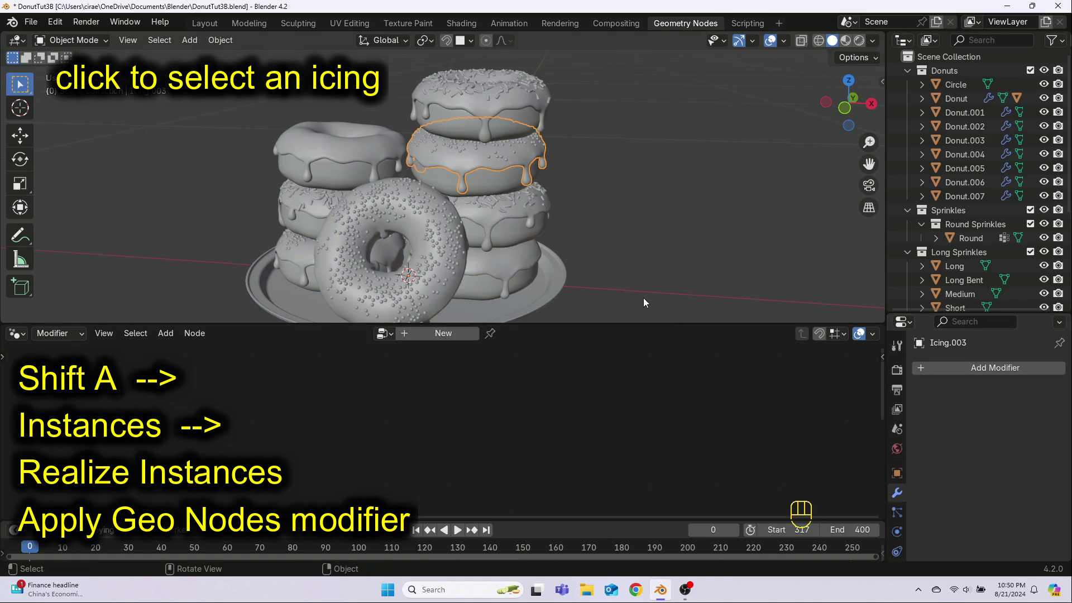
Apply the GeometryNodes modifier on the tallest stack's third icing from the top.
{"action": "left_click", "coordinate": [497, 209]}
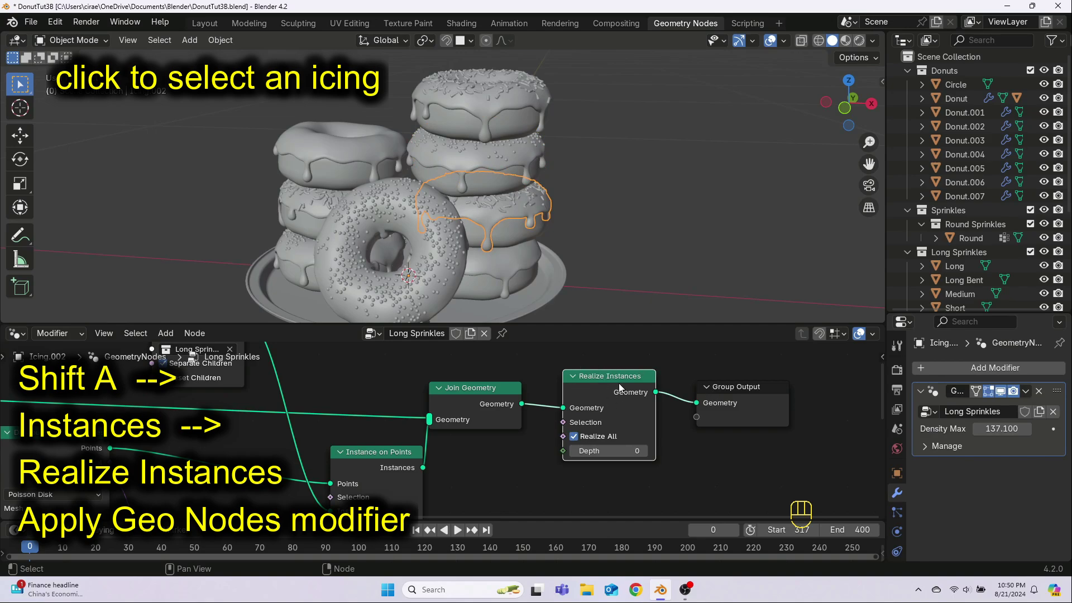
{"action": "left_click", "coordinate": [1020, 392]}
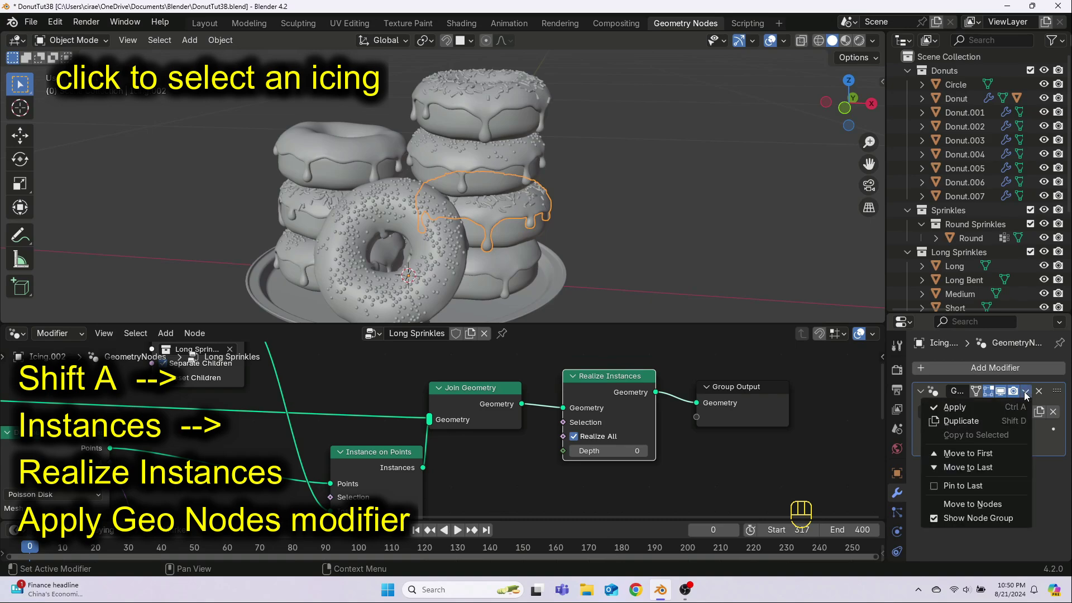
{"action": "left_click", "coordinate": [967, 408]}
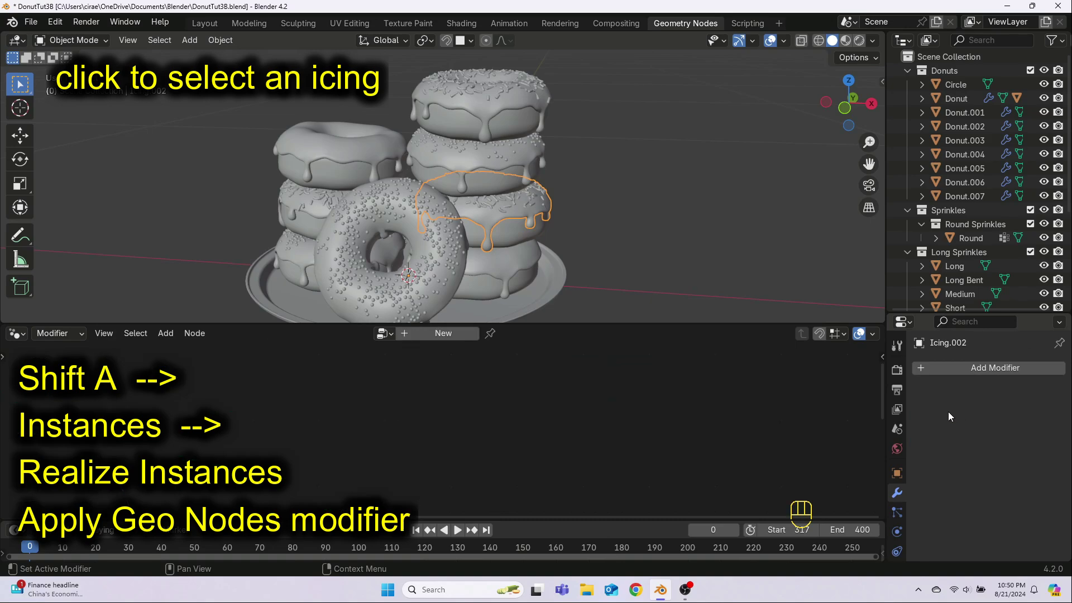
Insert a Realize Instances node after Join Geometry in the Long Sprinkles.001 tree of the shorter stack's middle icing and apply its GeometryNodes modifier.
{"action": "left_click", "coordinate": [512, 271]}
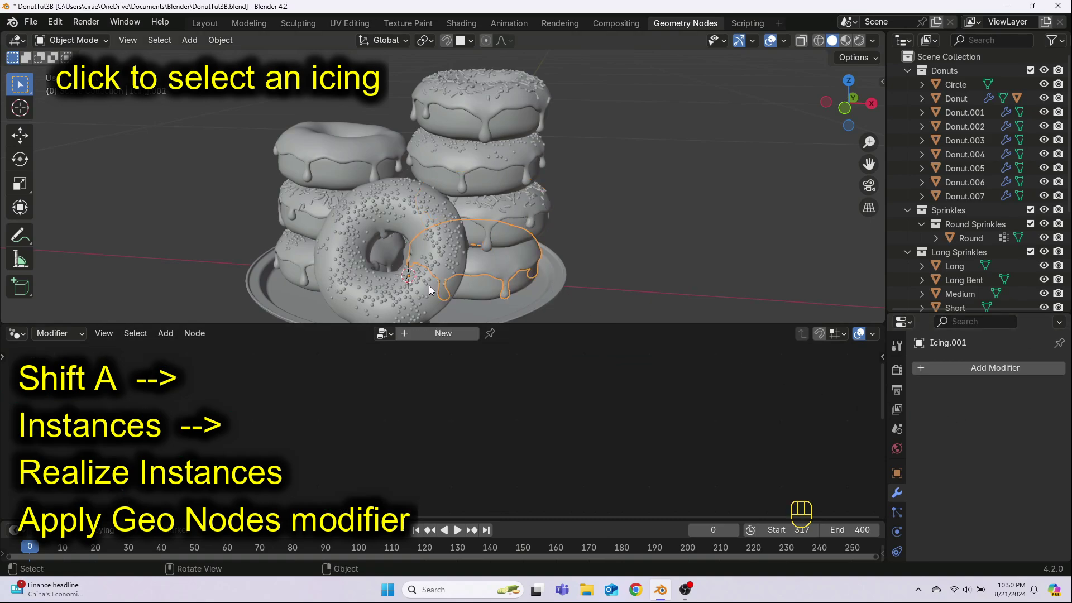
{"action": "left_click", "coordinate": [309, 148]}
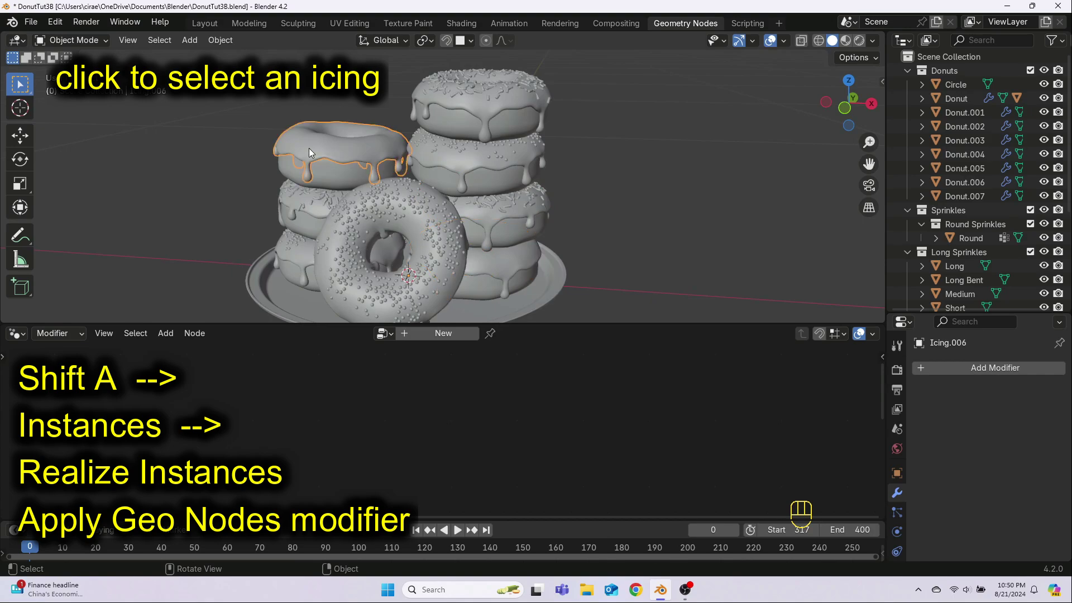
{"action": "left_click", "coordinate": [291, 195]}
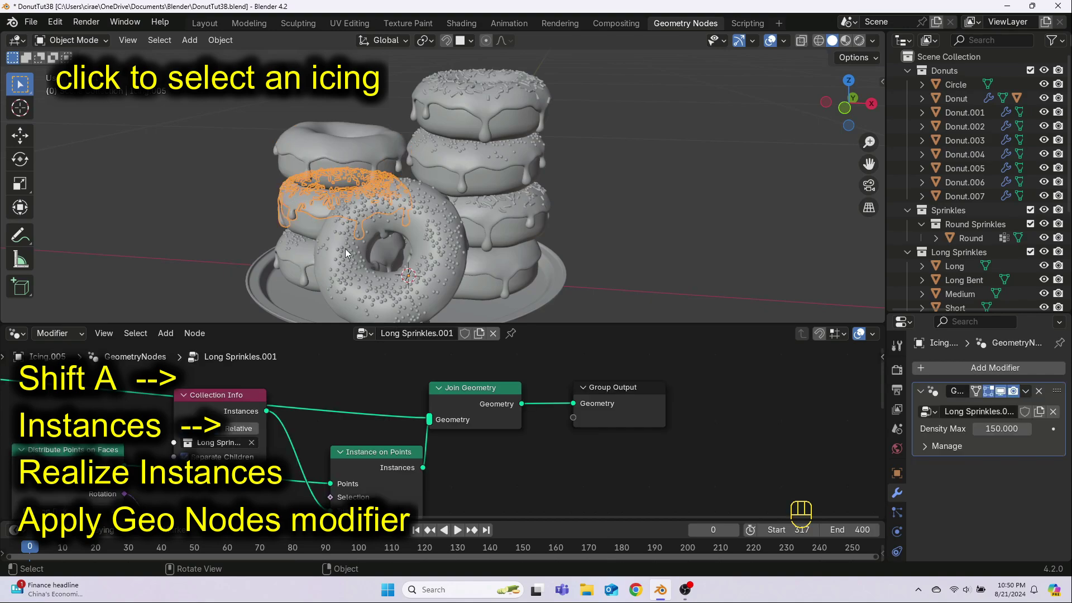
{"action": "left_click_drag", "start_coordinate": [613, 386], "coordinate": [765, 385]}
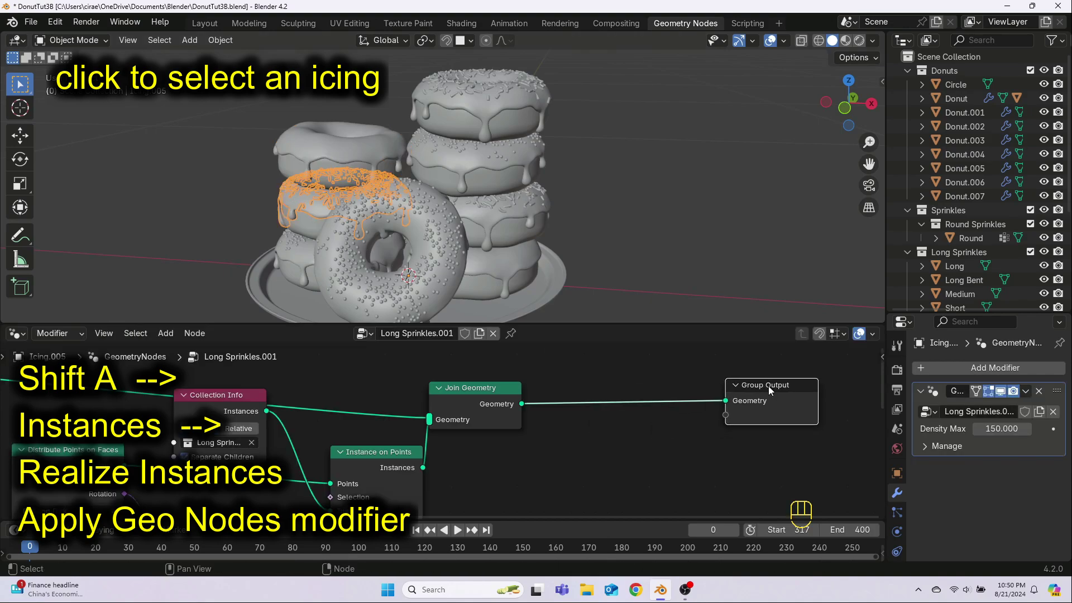
{"action": "key", "text": "shift+a"}
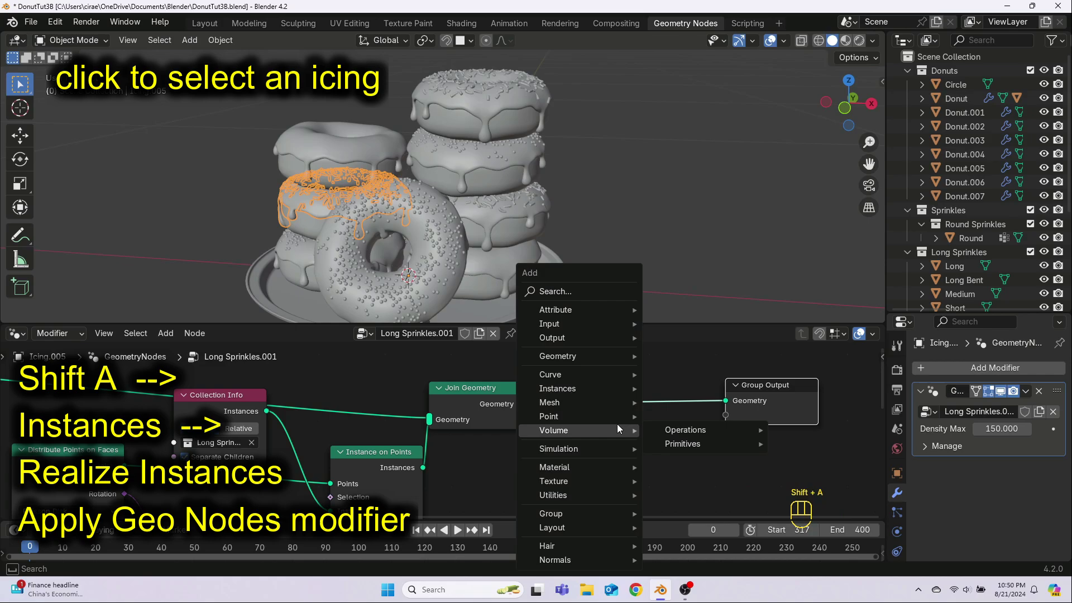
{"action": "mouse_move", "coordinate": [595, 391]}
{"action": "left_click", "coordinate": [697, 420]}
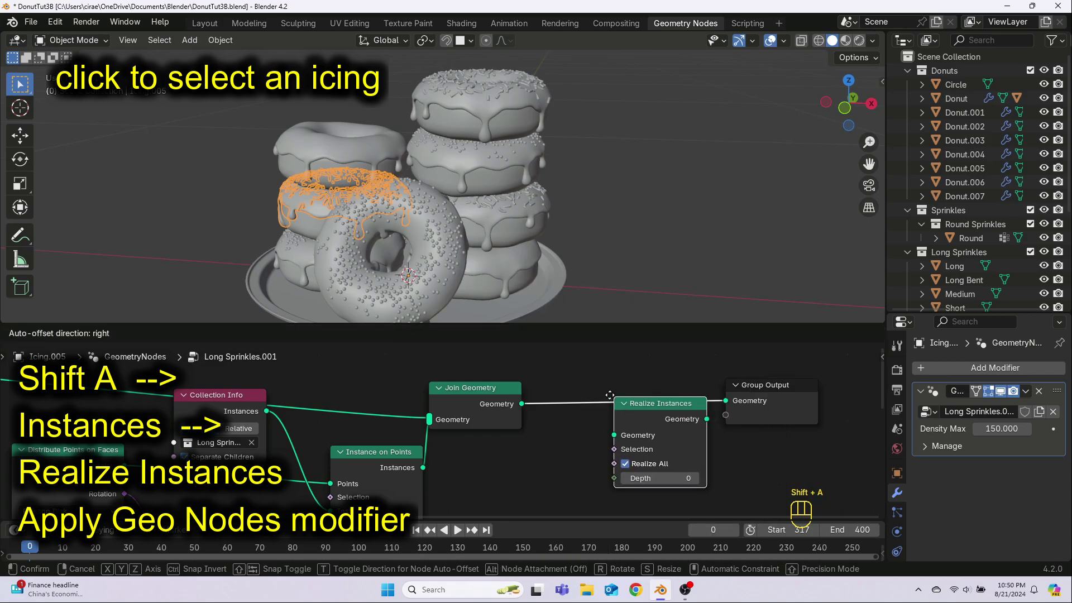
{"action": "left_click", "coordinate": [575, 374]}
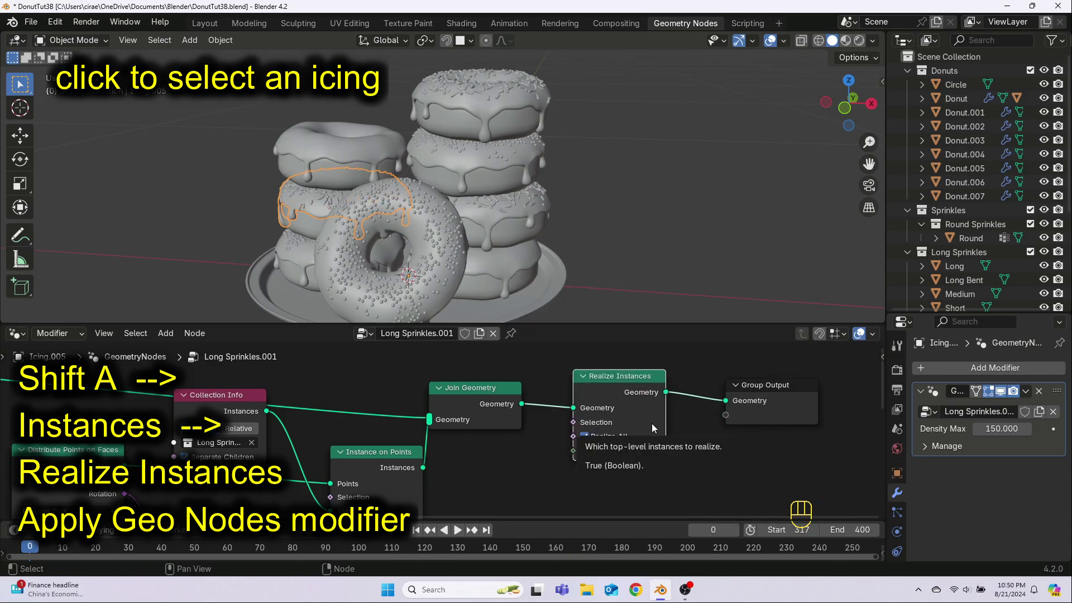
{"action": "left_click", "coordinate": [1027, 392]}
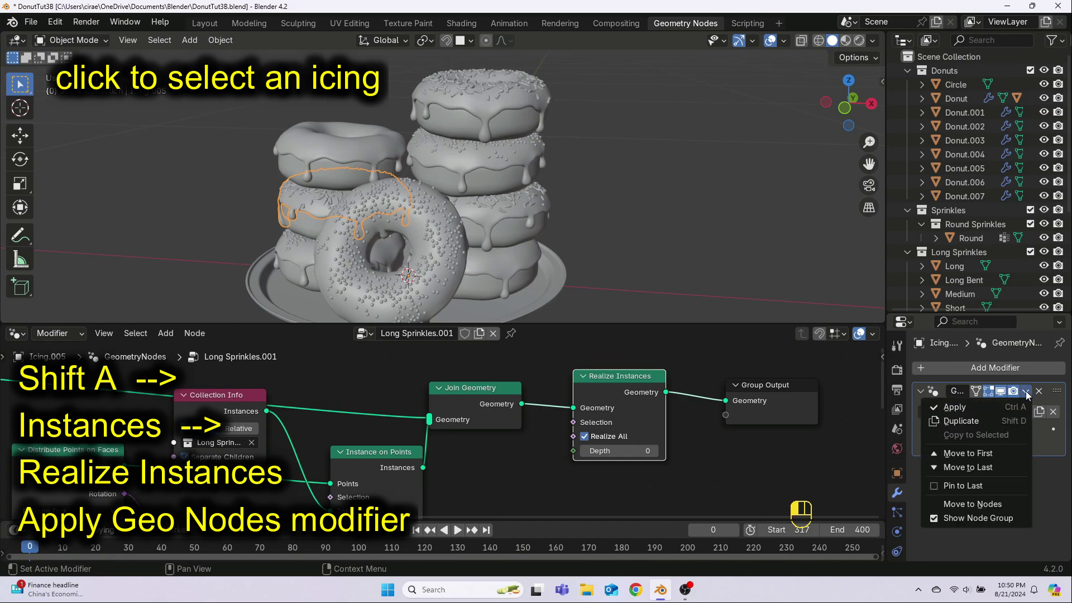
{"action": "left_click", "coordinate": [977, 403]}
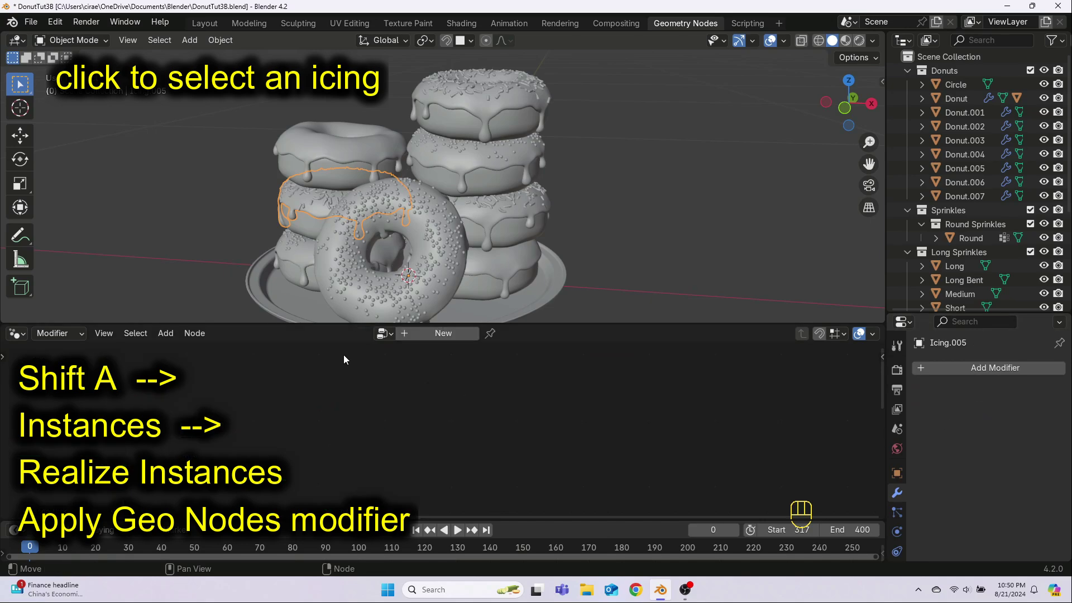
Apply the GeometryNodes modifier on the shorter stack's bottom icing.
{"action": "left_click", "coordinate": [292, 253]}
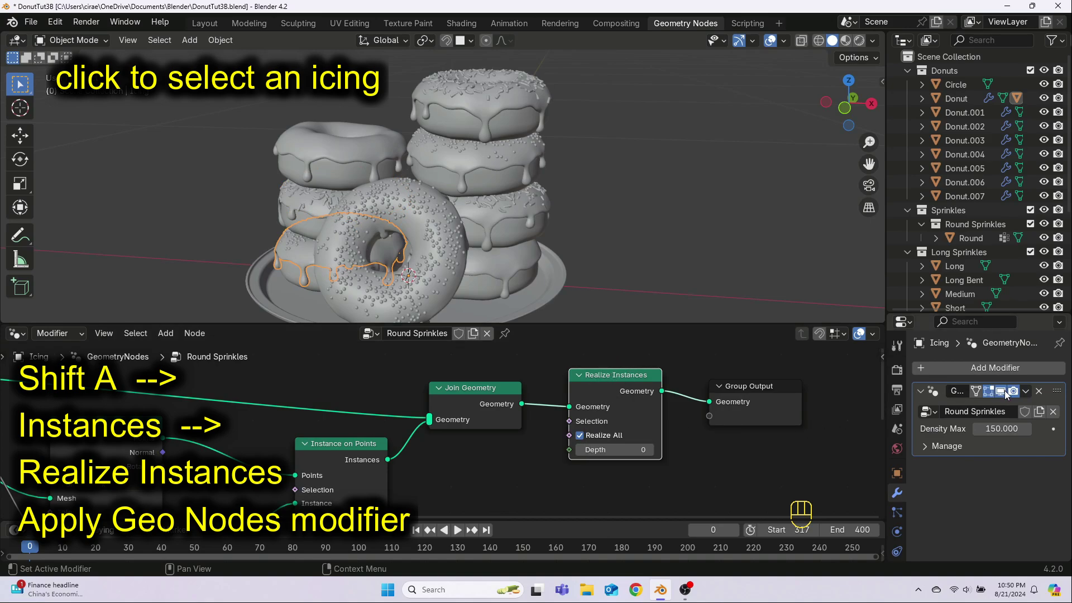
{"action": "left_click", "coordinate": [1026, 391]}
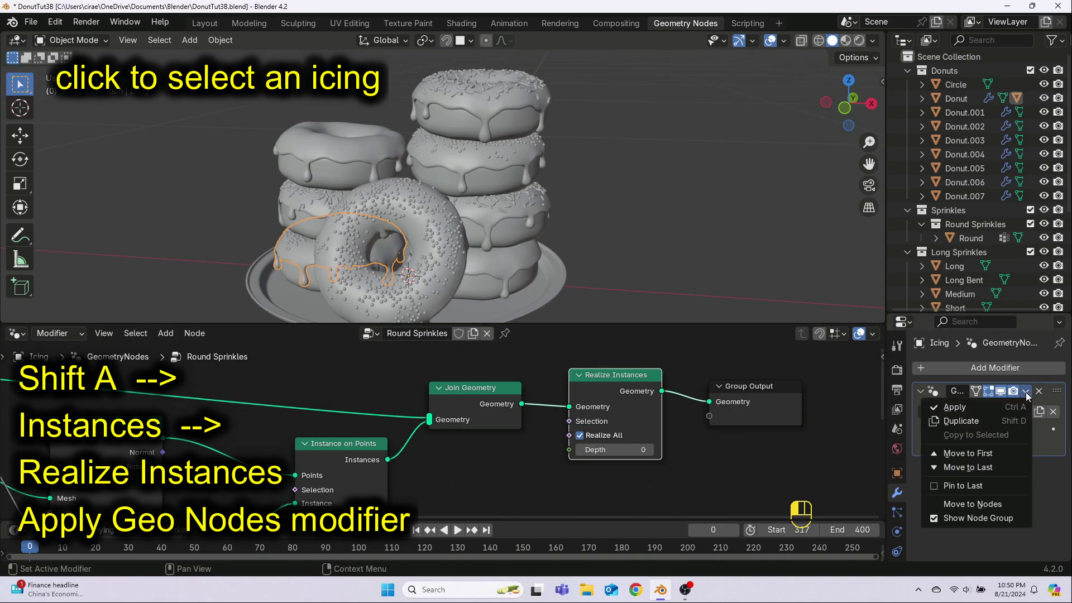
{"action": "left_click", "coordinate": [958, 408]}
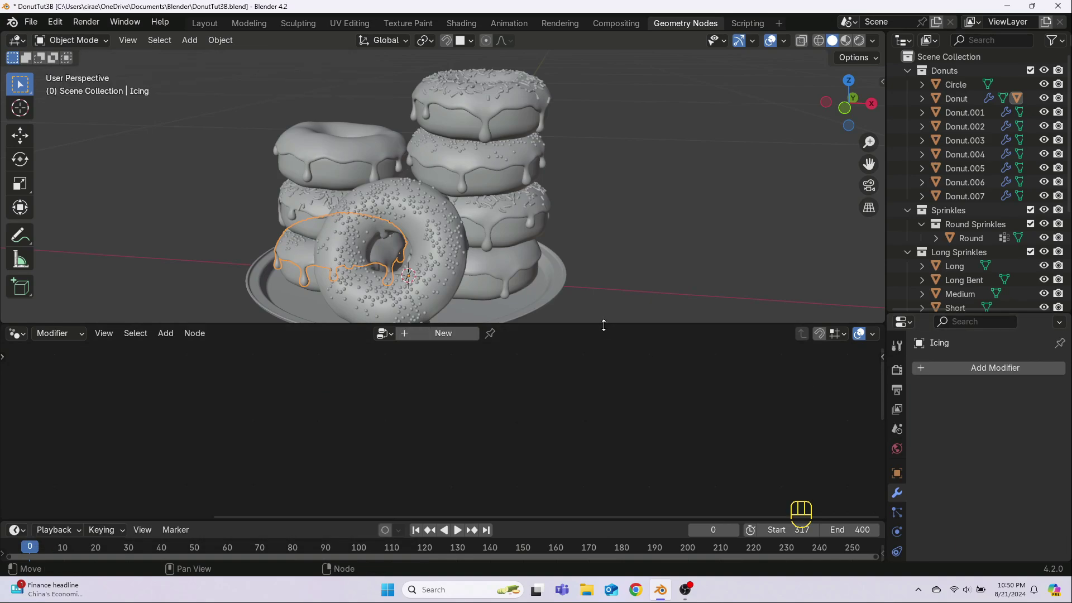
Enlarge the 3D viewport to view the whole plate of donuts and switch to the Layout workspace.
{"action": "left_click_drag", "start_coordinate": [604, 324], "coordinate": [609, 408]}
{"action": "scroll", "coordinate": [385, 279], "scroll_direction": "down", "scroll_amount": 1}
{"action": "middle_click_drag", "start_coordinate": [384, 278], "coordinate": [412, 276]}
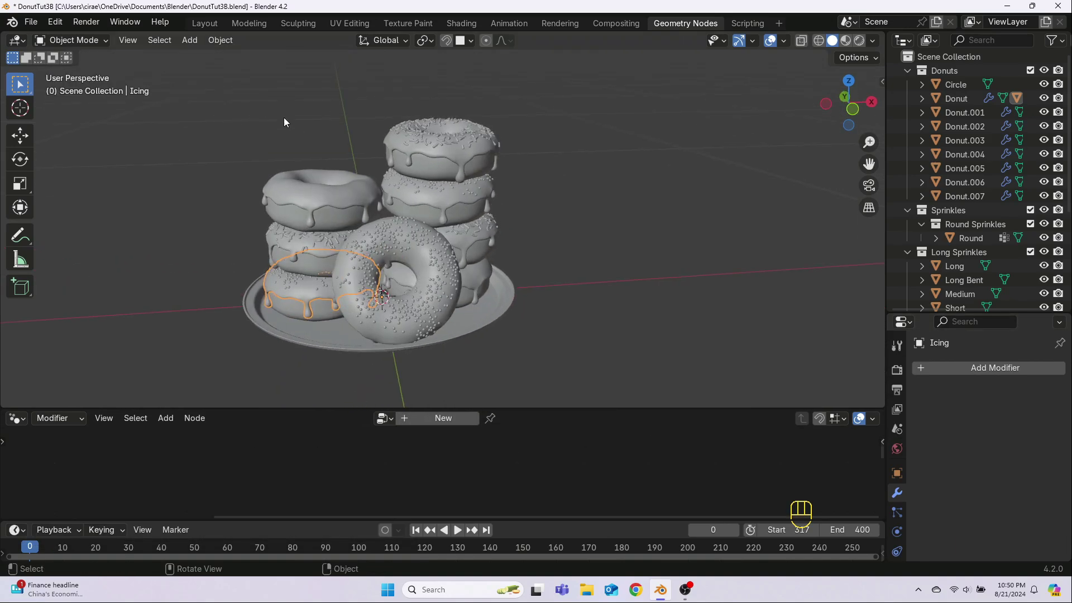
{"action": "left_click", "coordinate": [203, 23]}
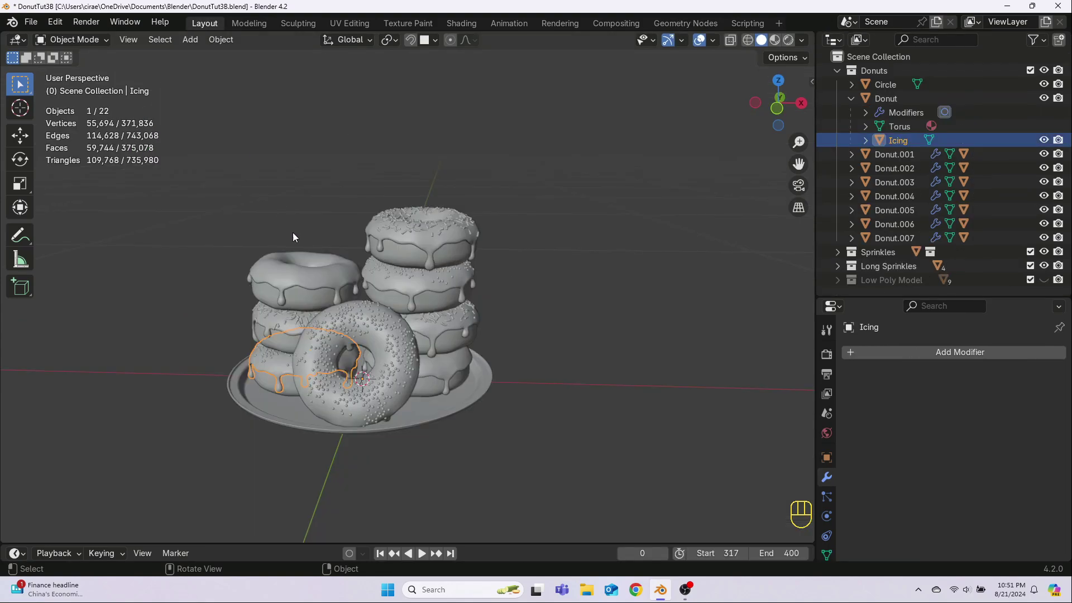
Check each icing in both donut stacks for remaining modifiers, finishing with nothing selected.
{"action": "left_click_drag", "start_coordinate": [1, 1], "coordinate": [1, 1]}
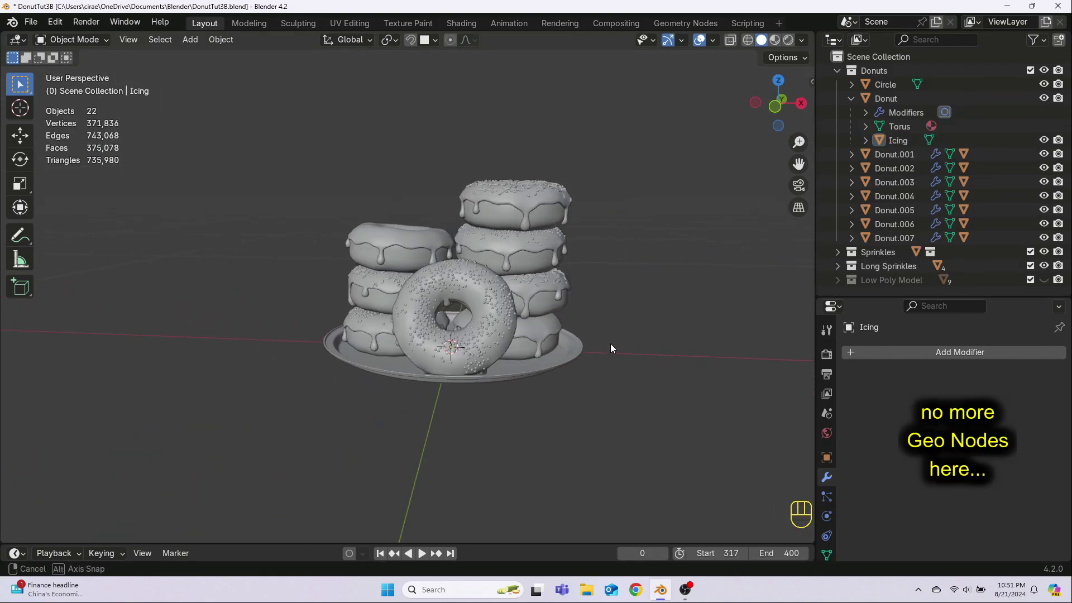
{"action": "left_click", "coordinate": [371, 229]}
{"action": "left_click", "coordinate": [370, 281]}
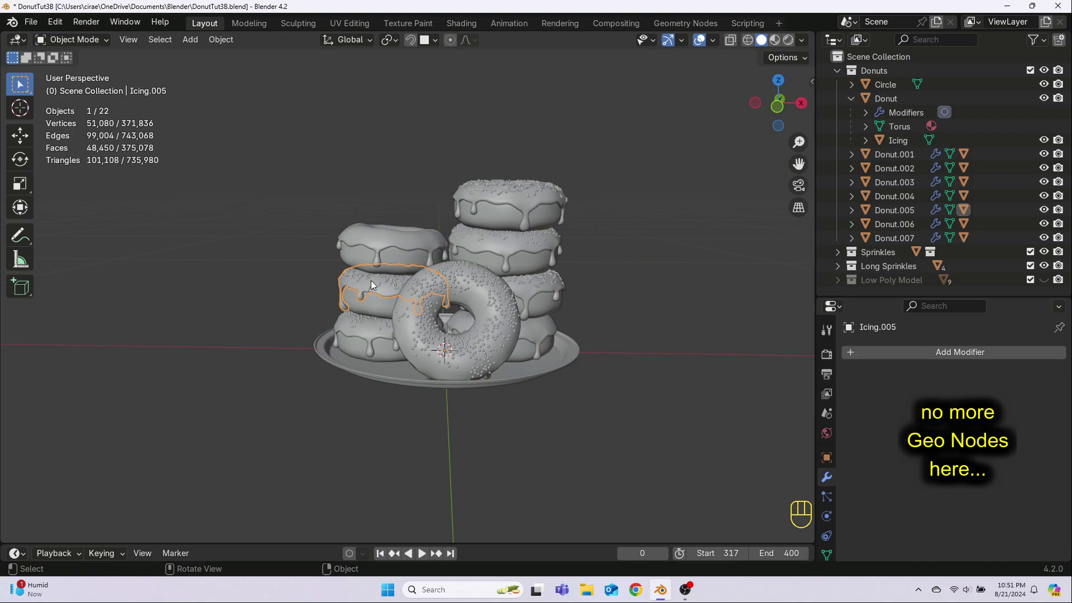
{"action": "left_click", "coordinate": [372, 324]}
{"action": "left_click", "coordinate": [484, 210]}
{"action": "left_click", "coordinate": [510, 246]}
{"action": "left_click", "coordinate": [536, 284]}
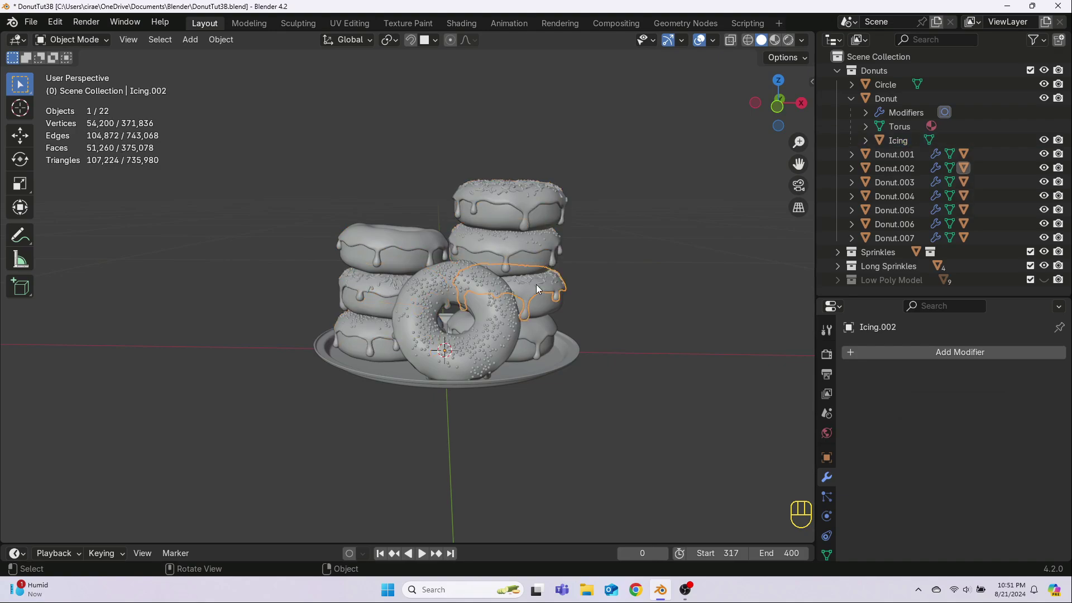
{"action": "left_click", "coordinate": [545, 333]}
{"action": "left_click", "coordinate": [622, 376]}
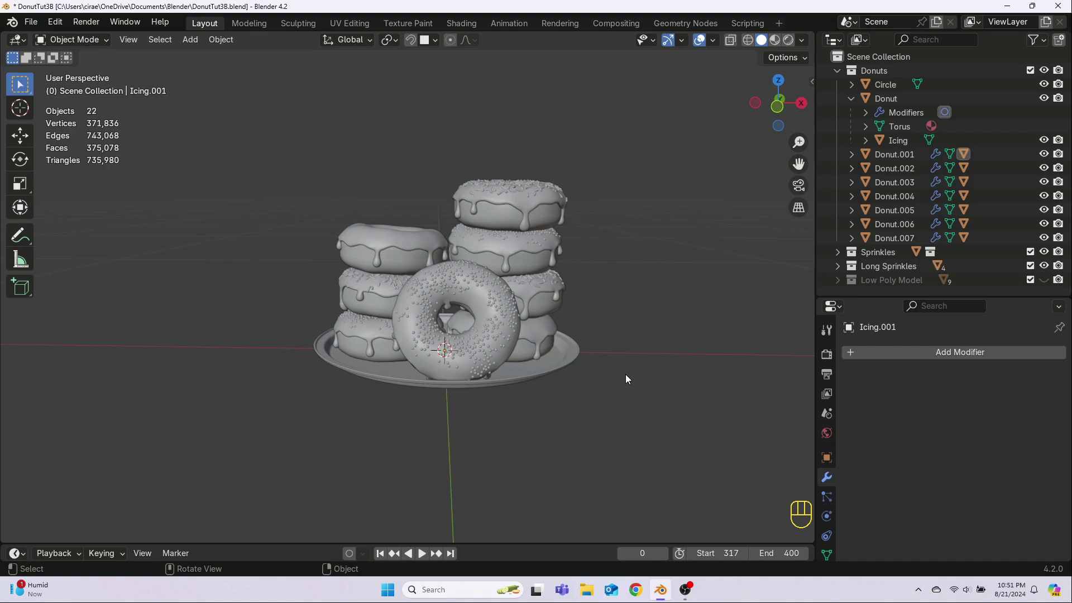
Delete the Sprinkles and Long Sprinkles collections together with their whole hierarchies.
{"action": "left_click", "coordinate": [882, 253]}
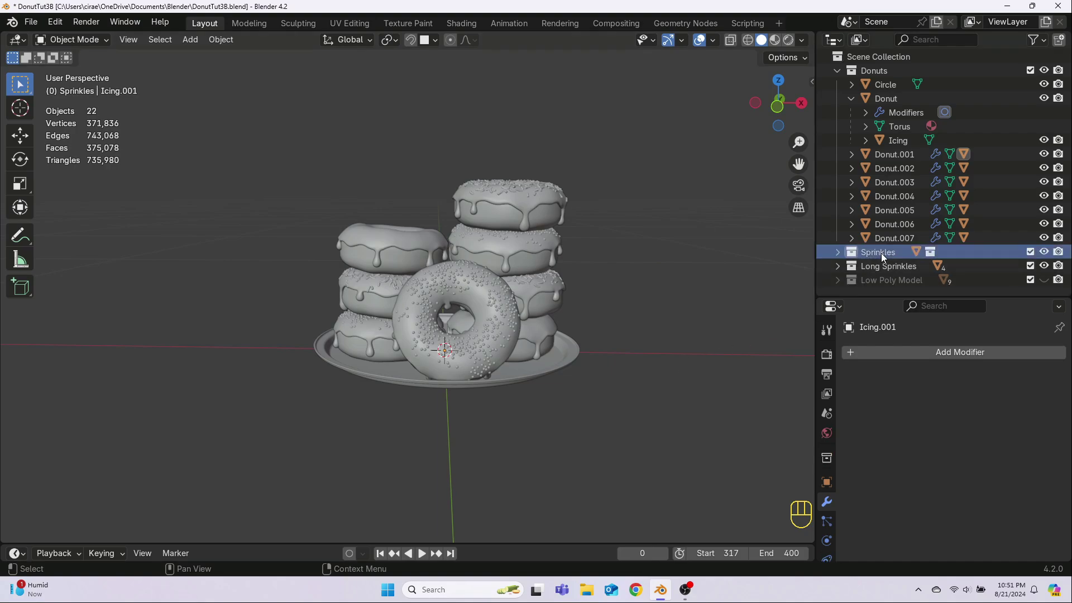
{"action": "right_click", "coordinate": [881, 253]}
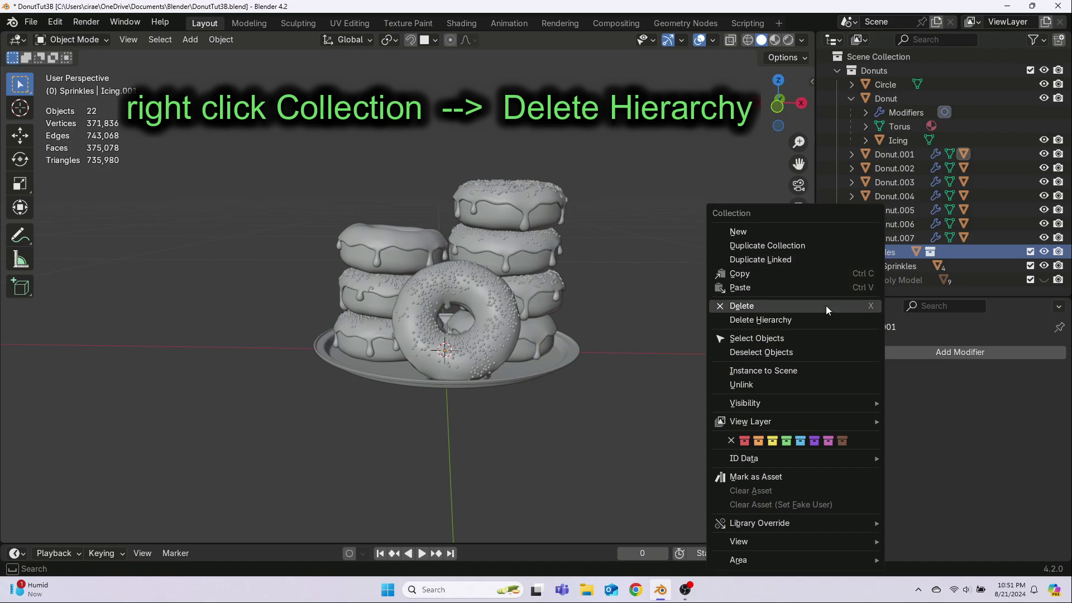
{"action": "left_click", "coordinate": [804, 325]}
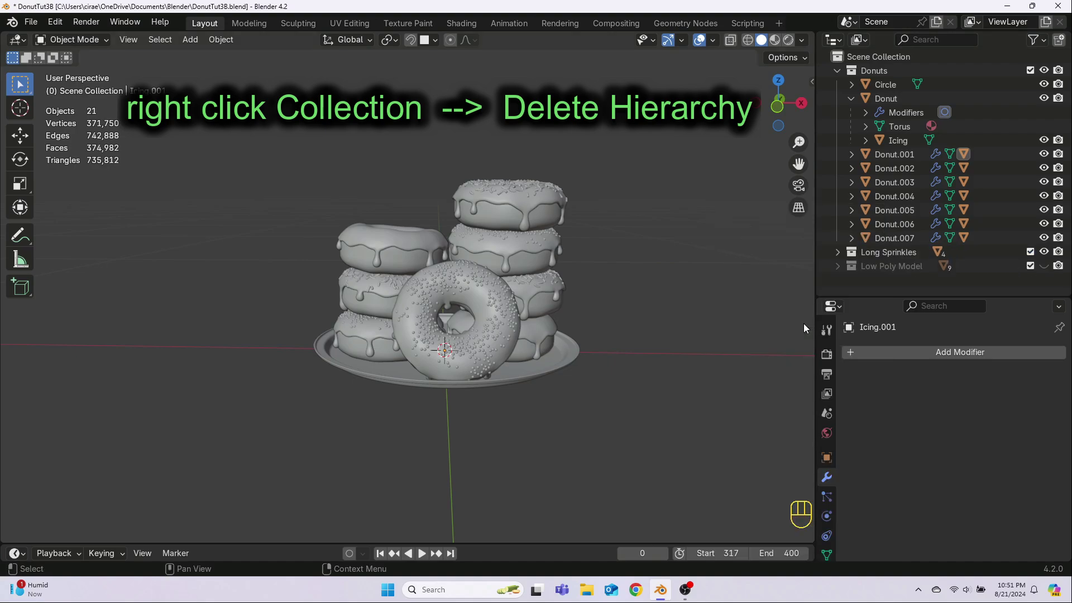
{"action": "left_click", "coordinate": [884, 255]}
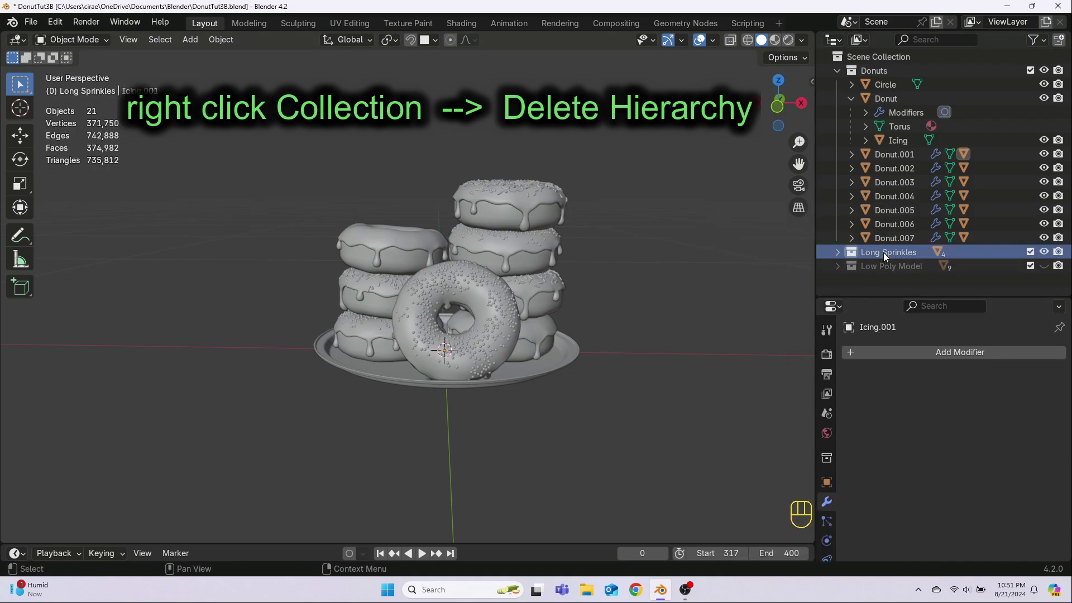
{"action": "right_click", "coordinate": [885, 254]}
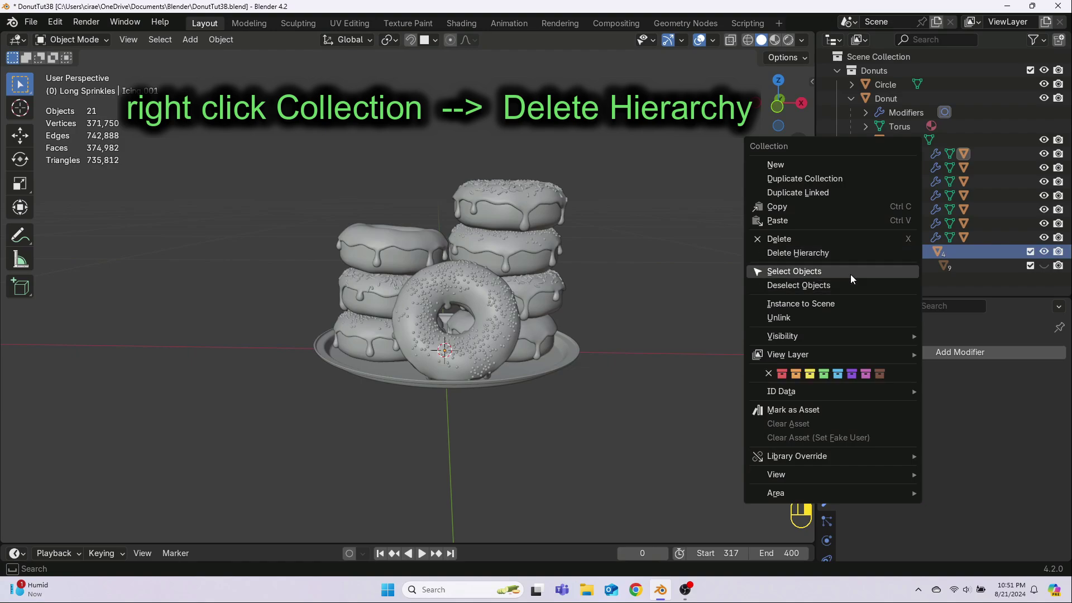
{"action": "left_click", "coordinate": [813, 254]}
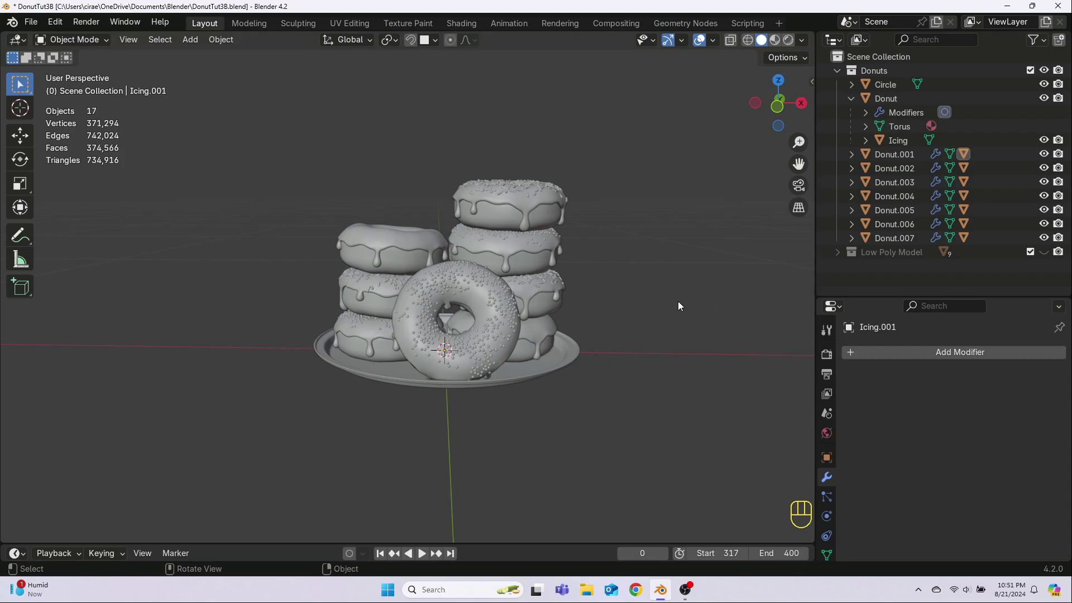
Inspect the front standing donut's icing mesh in Edit Mode with everything selected, comparing it with Object Mode from several angles.
{"action": "scroll", "coordinate": [595, 305], "scroll_direction": "up", "scroll_amount": 2}
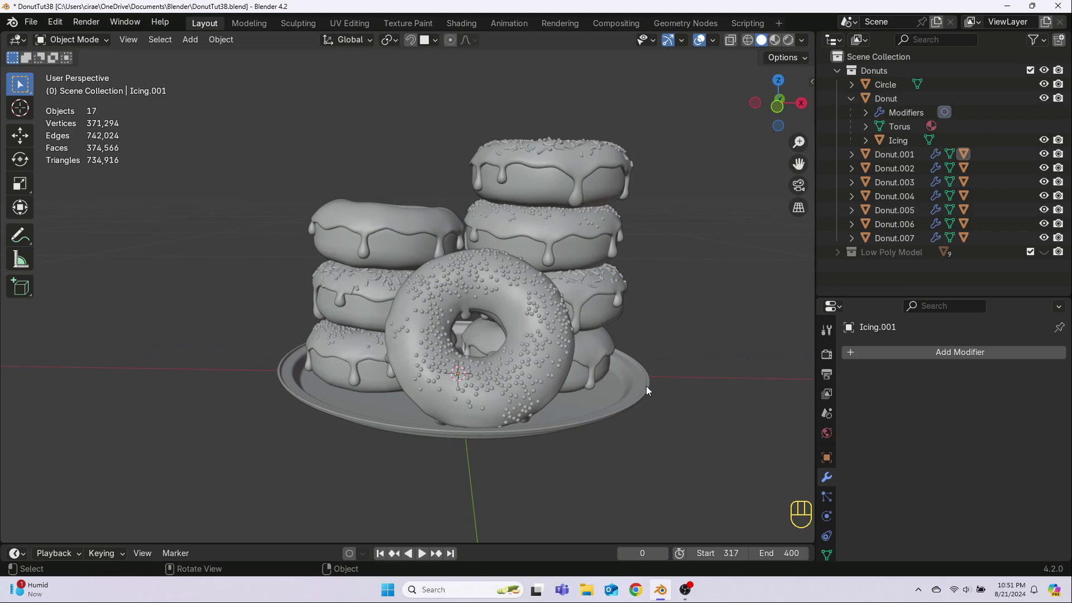
{"action": "left_click", "coordinate": [534, 317]}
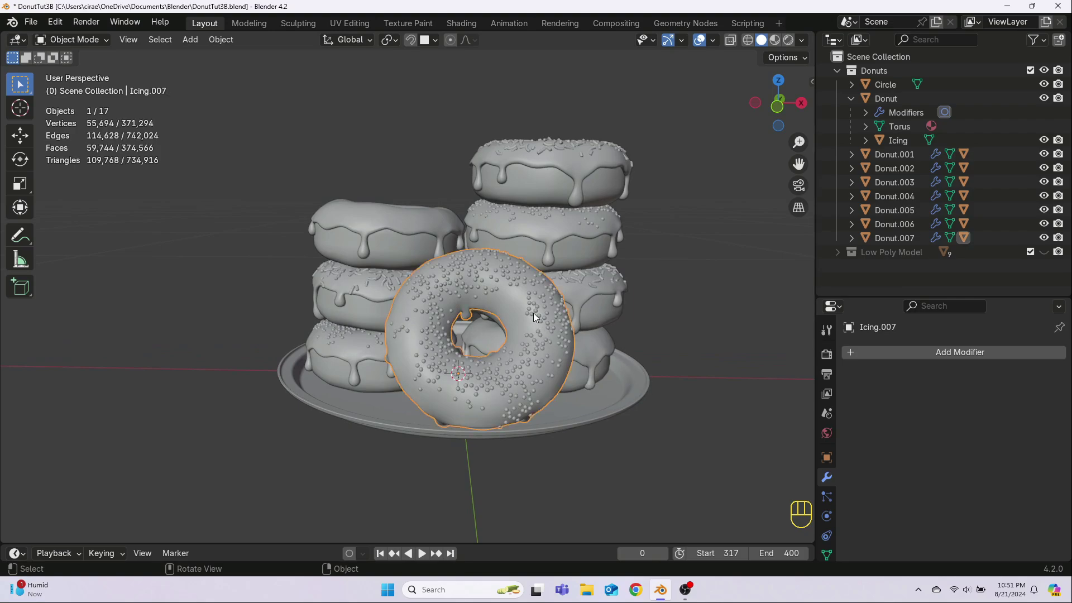
{"action": "key", "text": "Tab"}
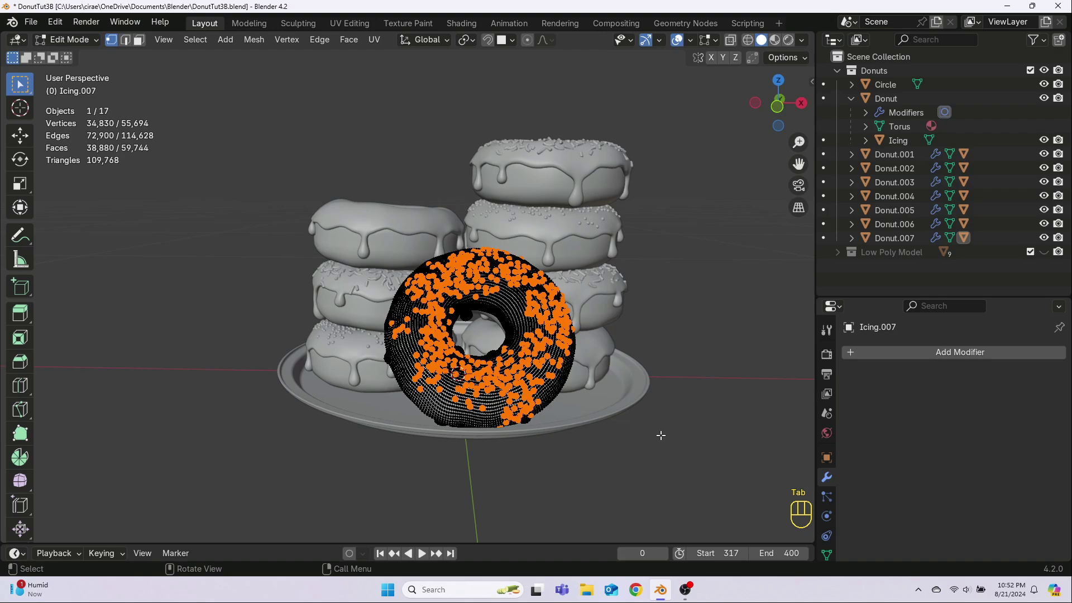
{"action": "key", "text": "a"}
{"action": "middle_click_drag", "start_coordinate": [627, 407], "coordinate": [714, 400]}
{"action": "scroll", "coordinate": [603, 409], "scroll_direction": "up", "scroll_amount": 4}
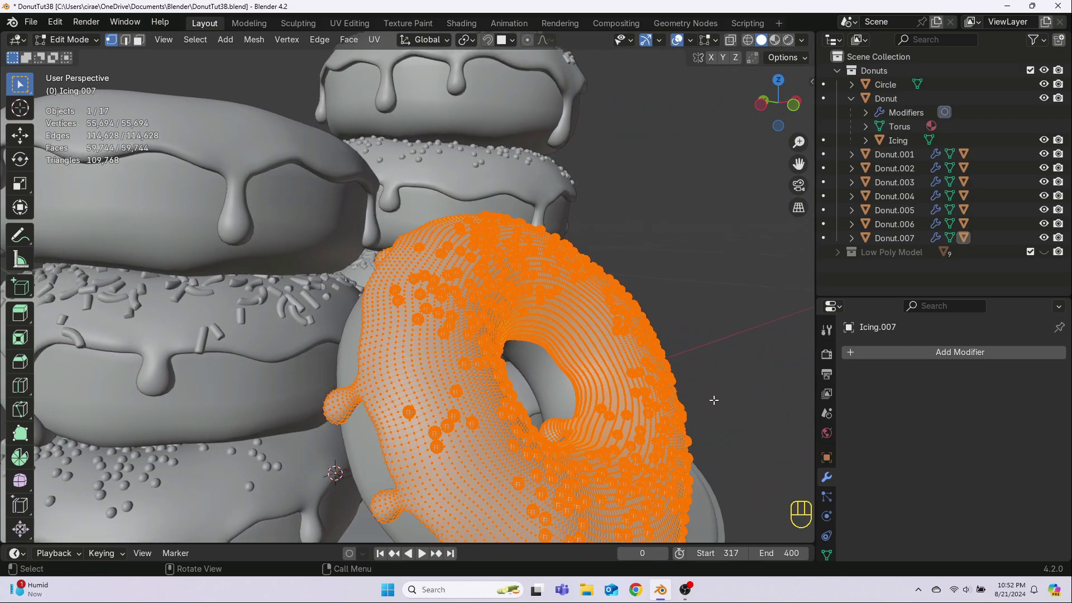
{"action": "key", "text": "Tab"}
{"action": "key", "text": "Tab"}
{"action": "key", "text": "Tab"}
{"action": "middle_click_drag", "start_coordinate": [688, 386], "coordinate": [606, 387]}
{"action": "scroll", "coordinate": [605, 386], "scroll_direction": "down", "scroll_amount": 2}
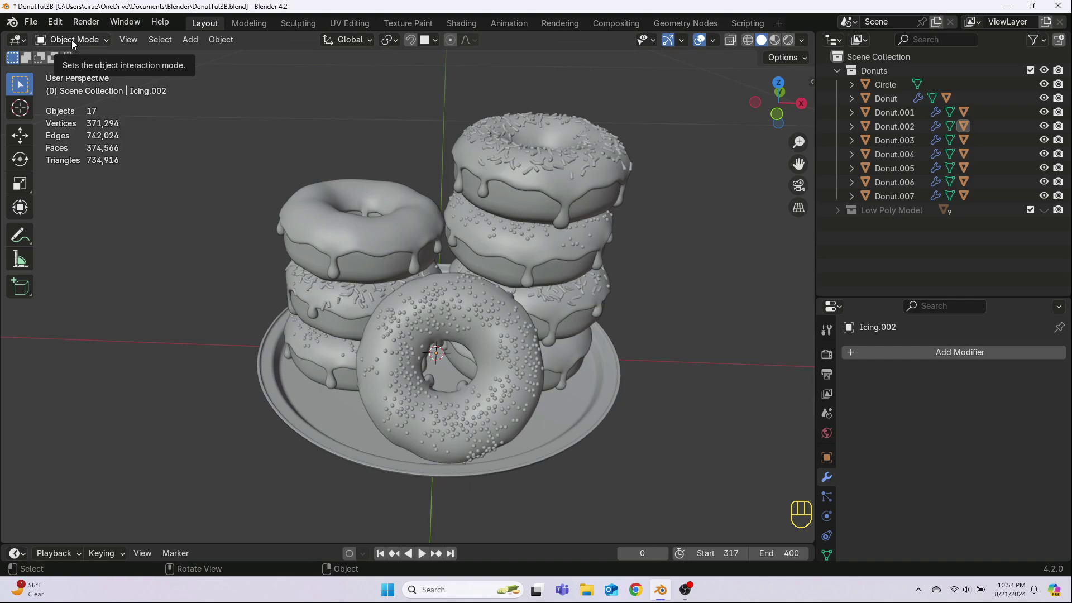
Open the front standing donut's icing in Edit Mode with no vertices selected.
{"action": "left_click", "coordinate": [492, 344]}
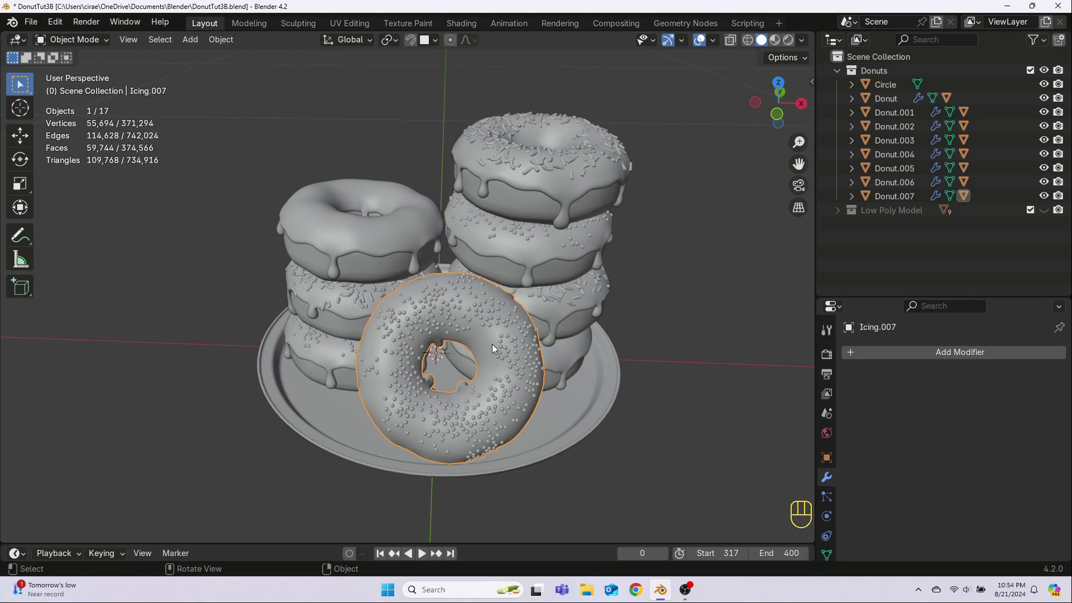
{"action": "key", "text": "Tab"}
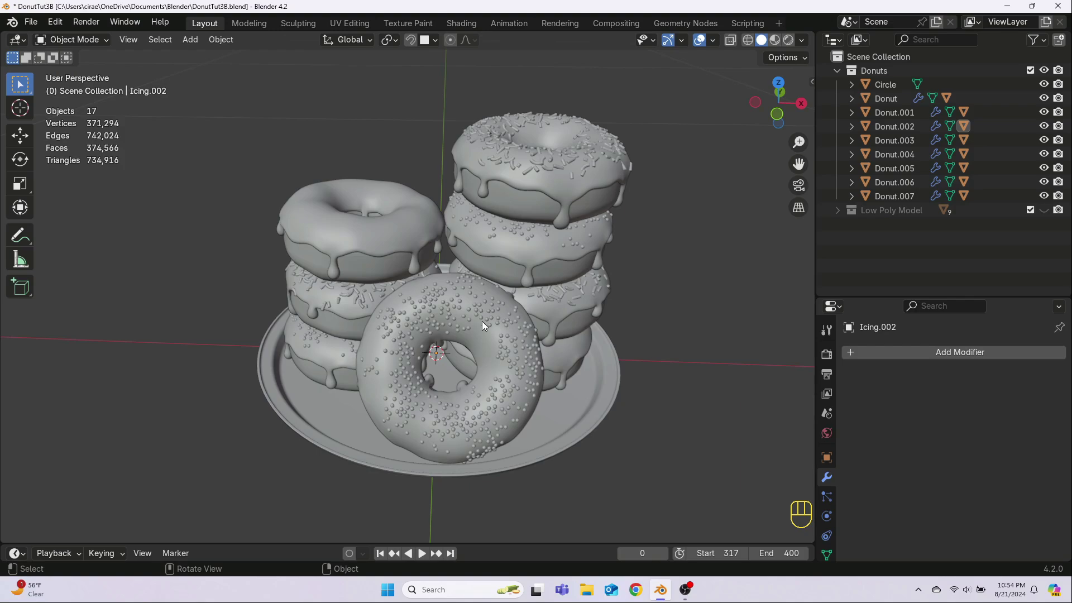
{"action": "left_click", "coordinate": [492, 348]}
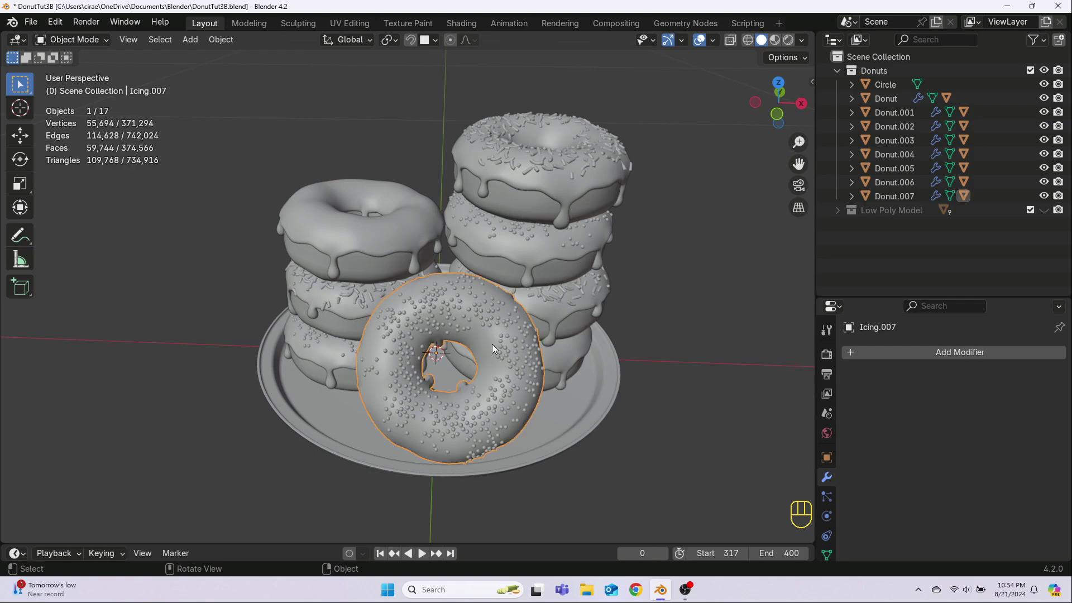
{"action": "key", "text": "Tab"}
{"action": "left_click", "coordinate": [689, 444]}
{"action": "scroll", "coordinate": [581, 429], "scroll_direction": "up", "scroll_amount": 3}
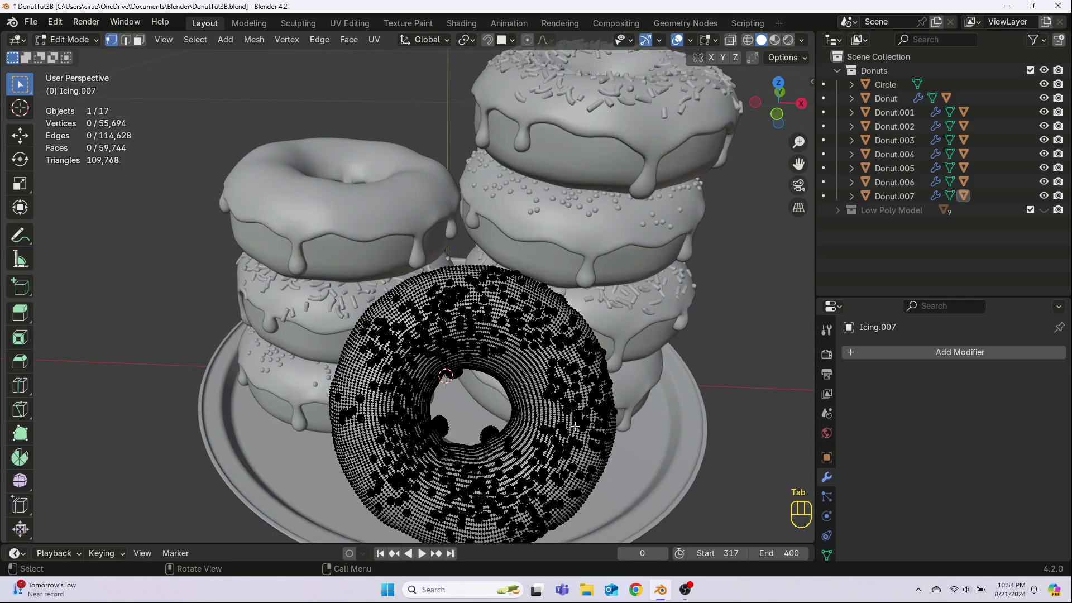
{"action": "middle_click_drag", "start_coordinate": [595, 426], "coordinate": [612, 282]}
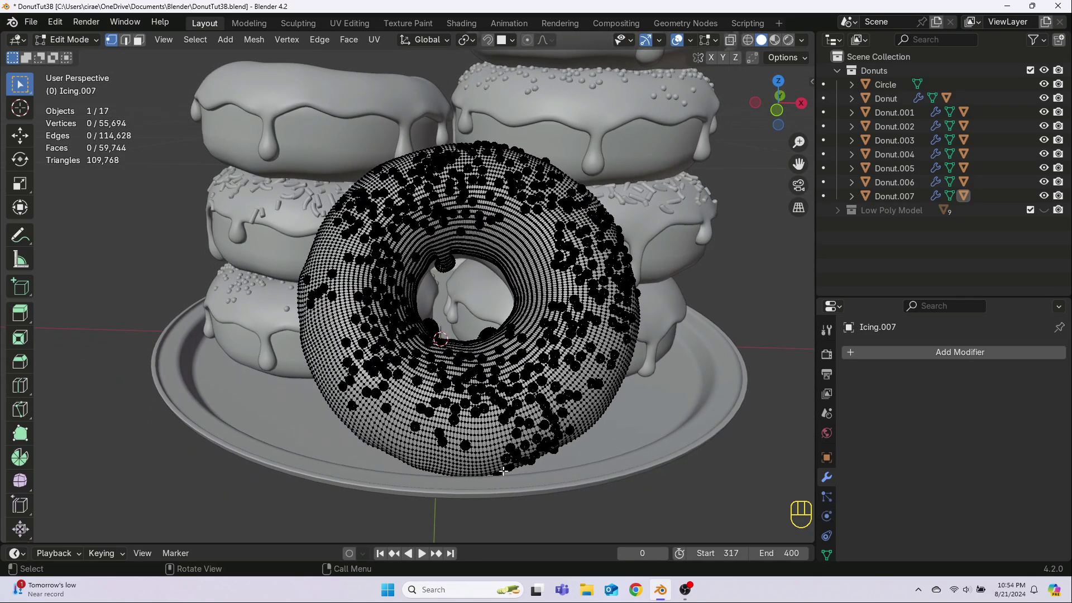
Select one bare icing vertex on the front donut and extend the selection to all linked geometry.
{"action": "left_click", "coordinate": [486, 445]}
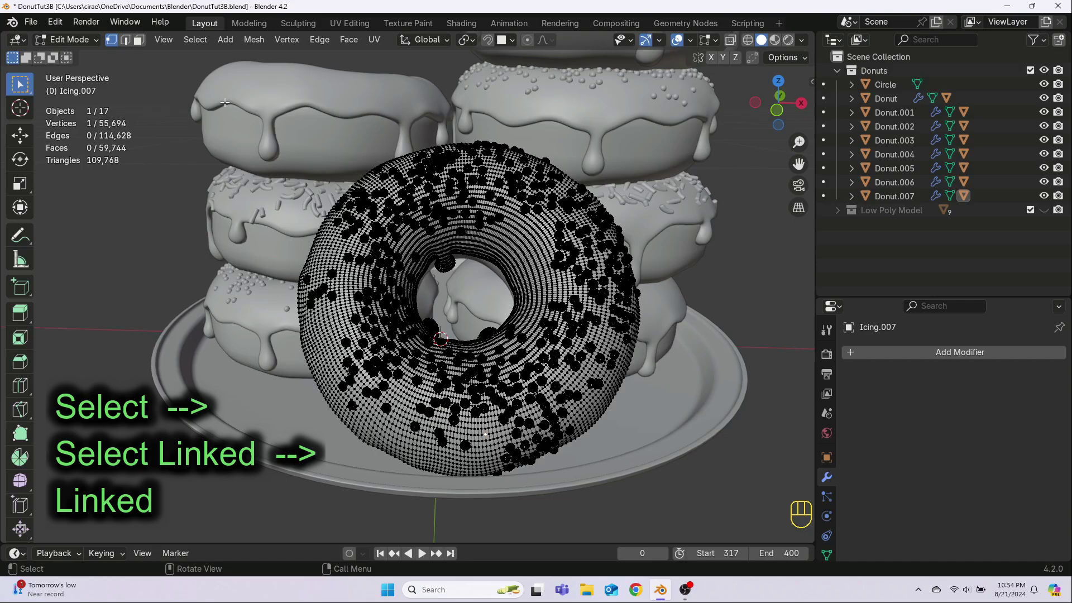
{"action": "left_click", "coordinate": [195, 39]}
{"action": "mouse_move", "coordinate": [241, 241]}
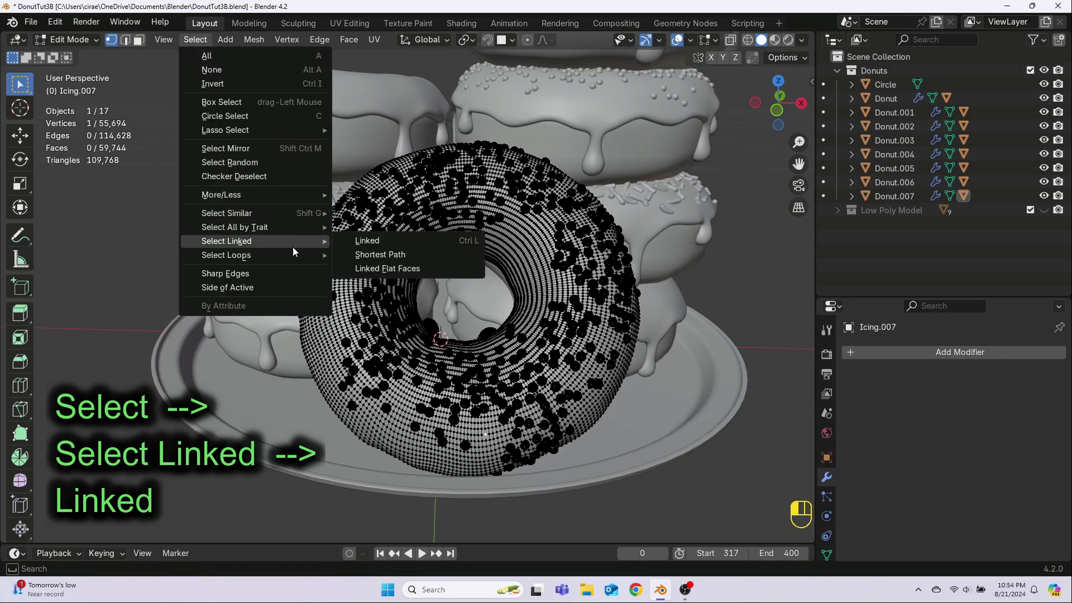
{"action": "left_click", "coordinate": [369, 242]}
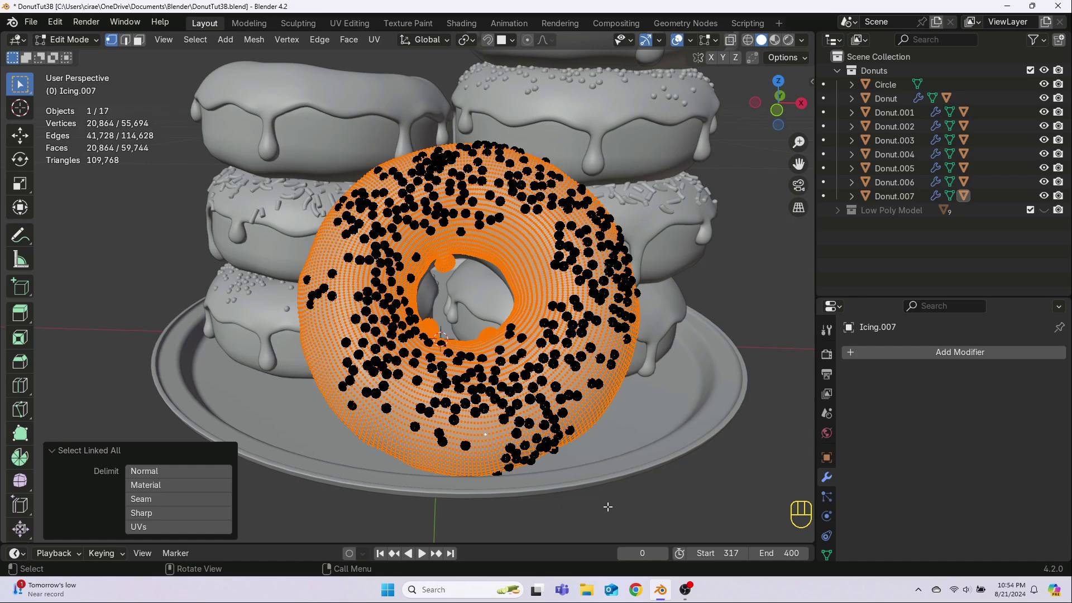
Add a vertex group named Icing1 to the front donut's icing and assign the selected vertices to it.
{"action": "scroll", "coordinate": [828, 500], "scroll_direction": "down", "scroll_amount": 3}
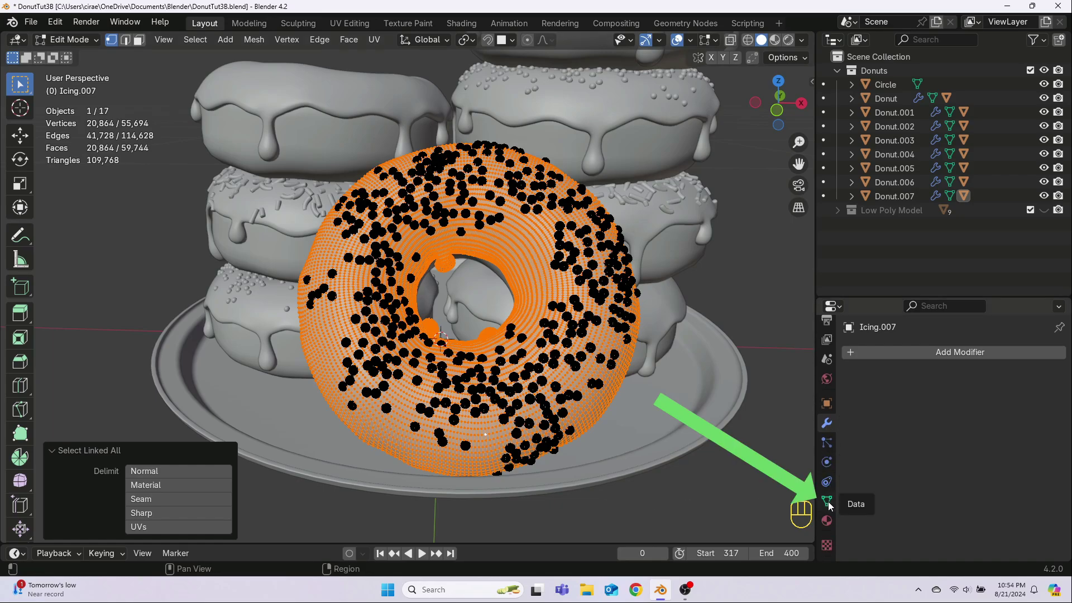
{"action": "left_click", "coordinate": [827, 502]}
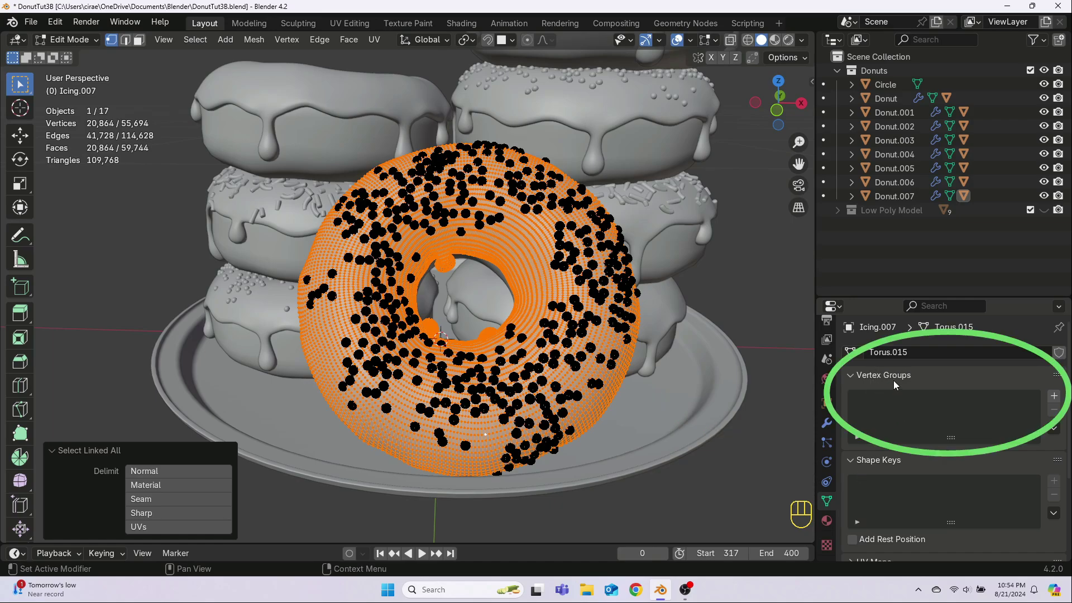
{"action": "left_click", "coordinate": [1055, 396]}
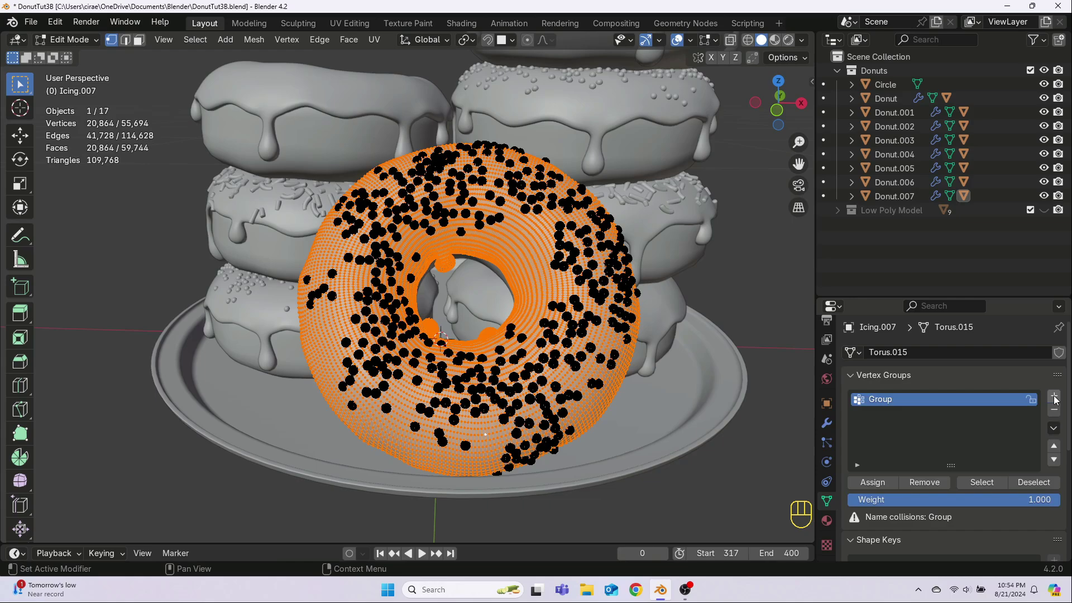
{"action": "double_click", "coordinate": [884, 401]}
{"action": "type", "text": "I"}
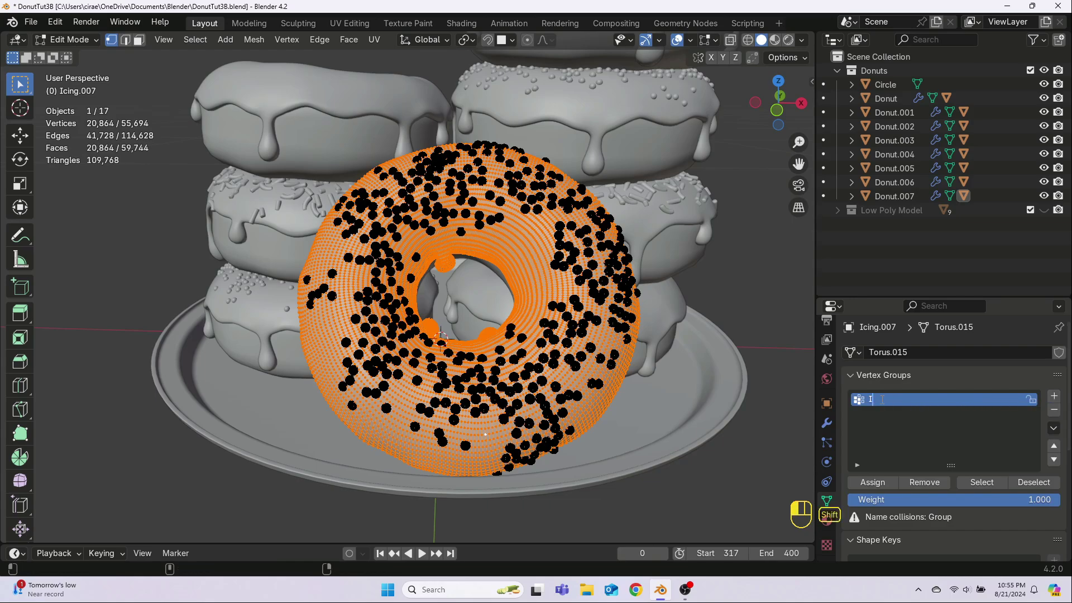
{"action": "type", "text": "cing1"}
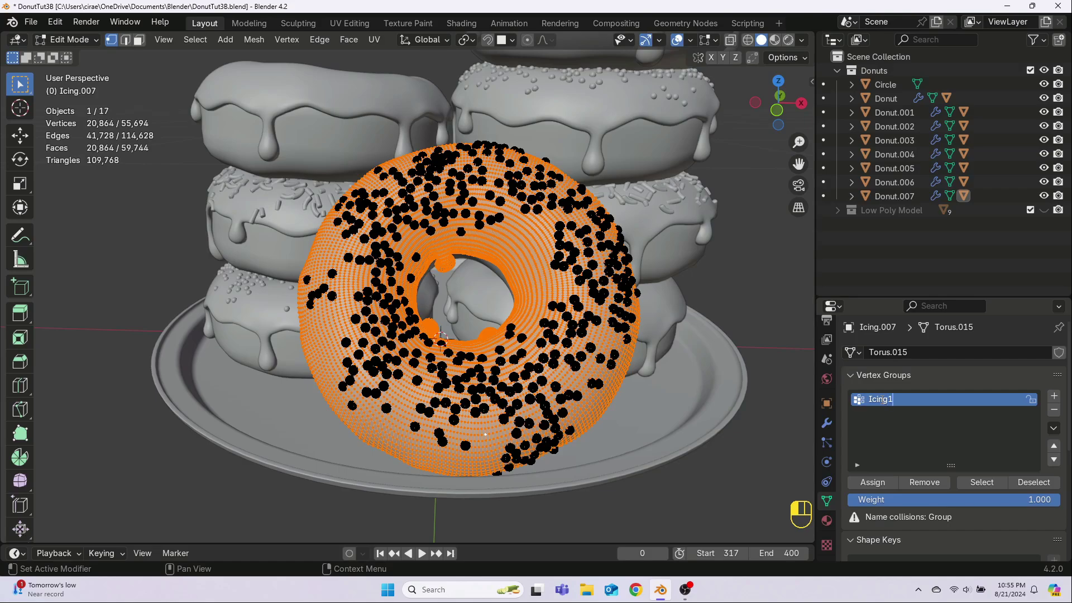
{"action": "key", "text": "Return"}
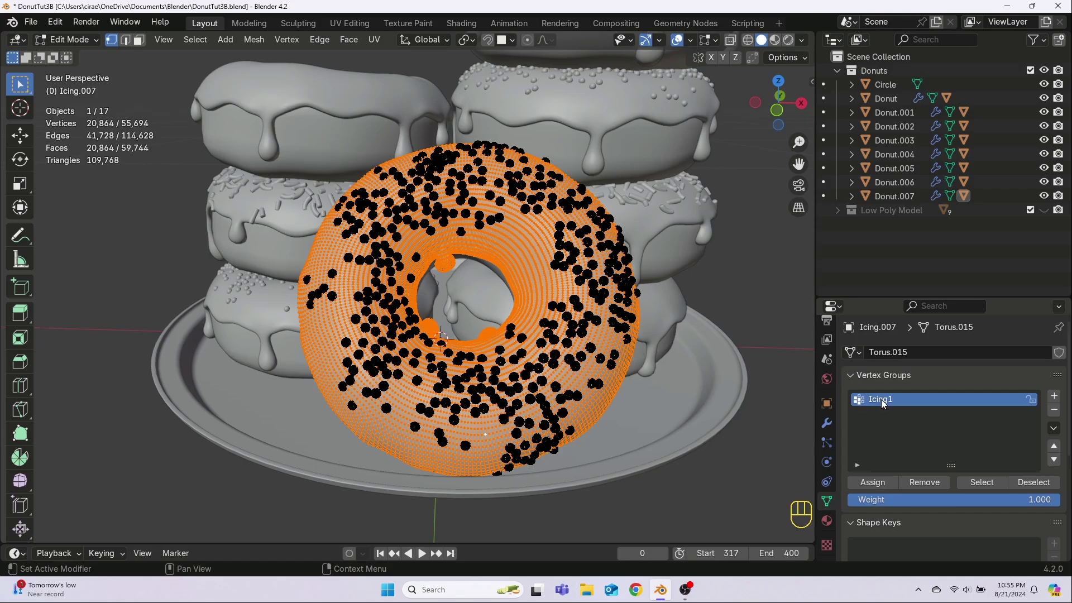
{"action": "left_click", "coordinate": [870, 483]}
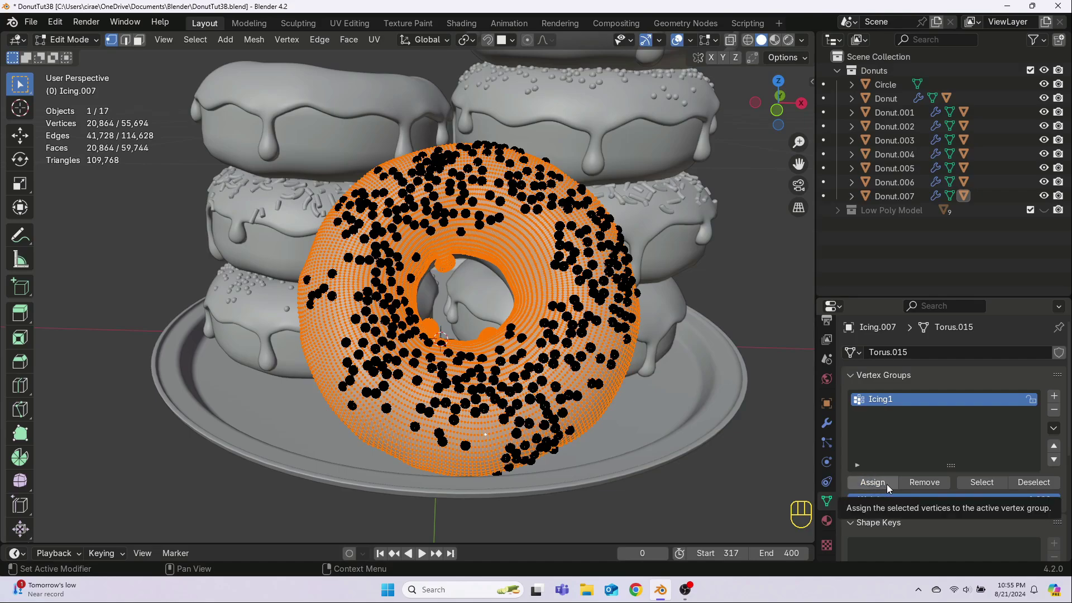
Test the Icing1 vertex group by deselecting and reselecting its vertices.
{"action": "left_click", "coordinate": [1036, 484]}
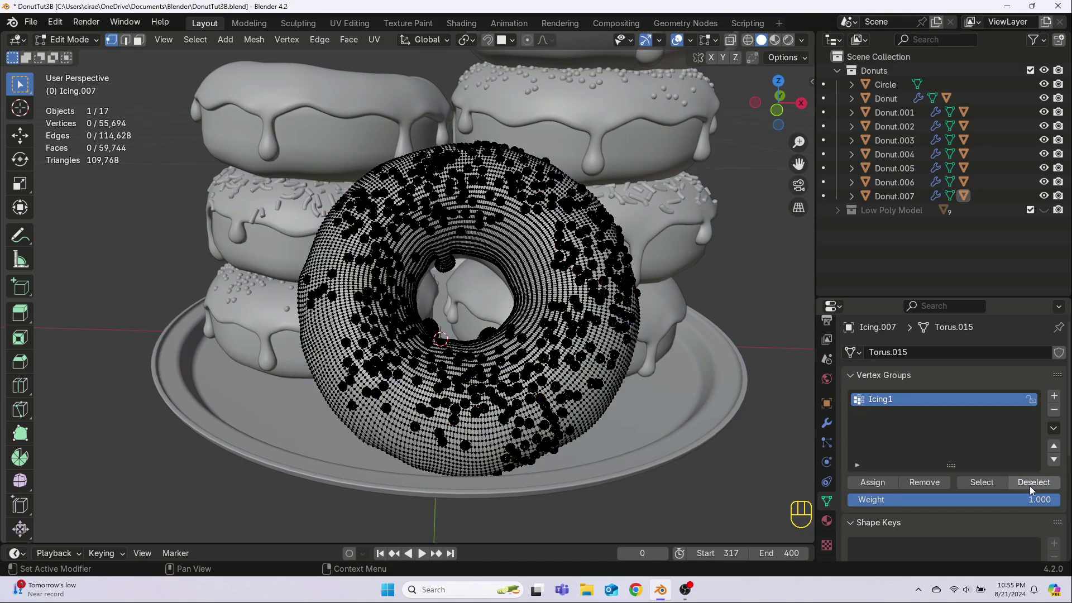
{"action": "left_click", "coordinate": [982, 482]}
{"action": "left_click", "coordinate": [1030, 482]}
{"action": "left_click", "coordinate": [991, 482]}
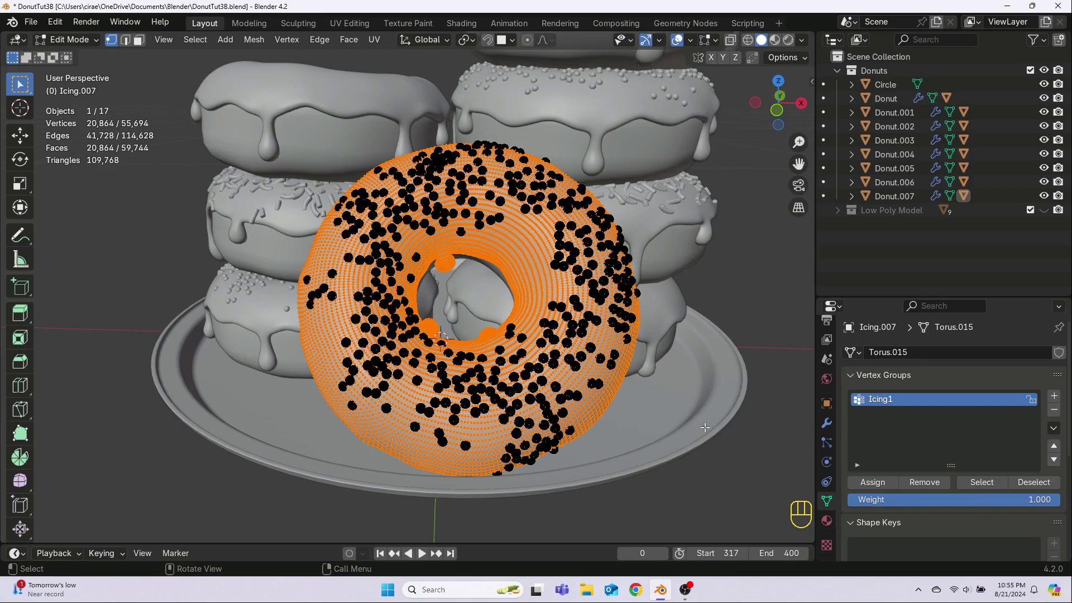
Select the whole mesh except the Icing1 vertices and assign the remaining sprinkles to a new vertex group named Sprinkles1.
{"action": "key", "text": "a"}
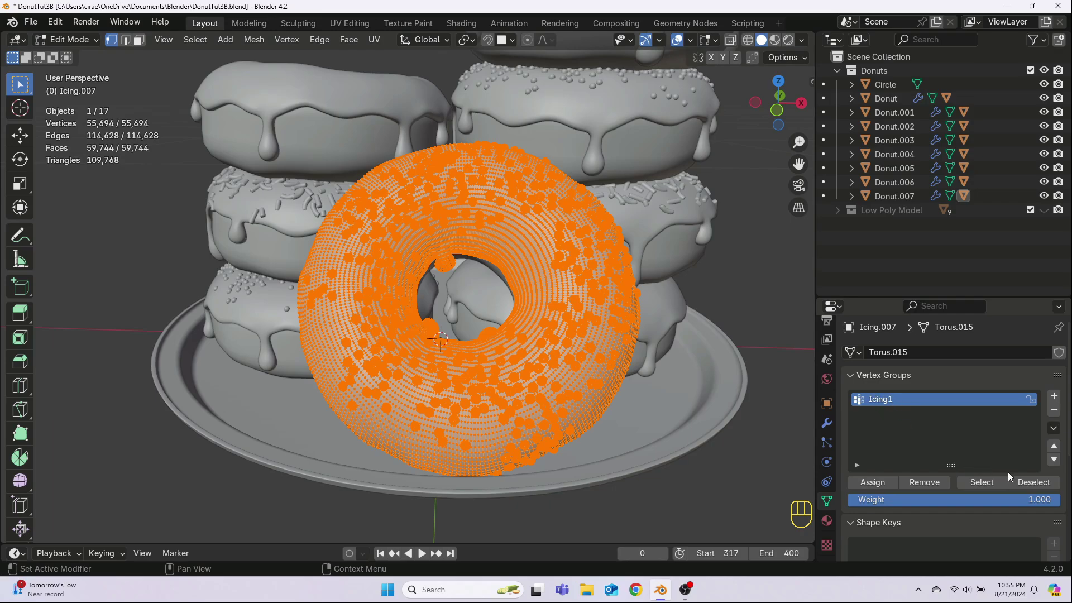
{"action": "left_click", "coordinate": [1034, 484]}
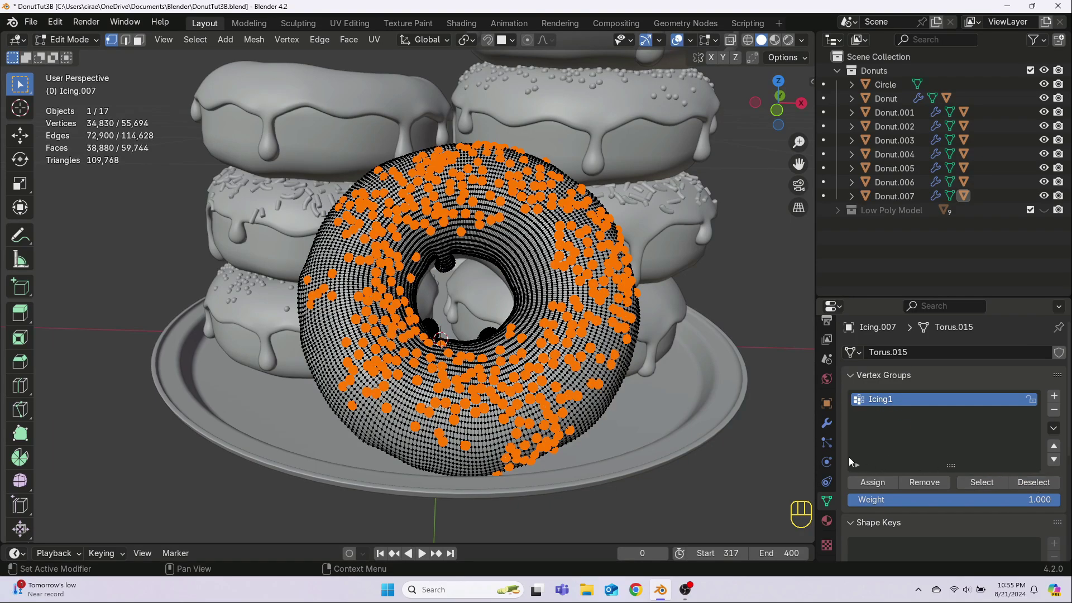
{"action": "left_click", "coordinate": [1054, 396]}
{"action": "double_click", "coordinate": [879, 415]}
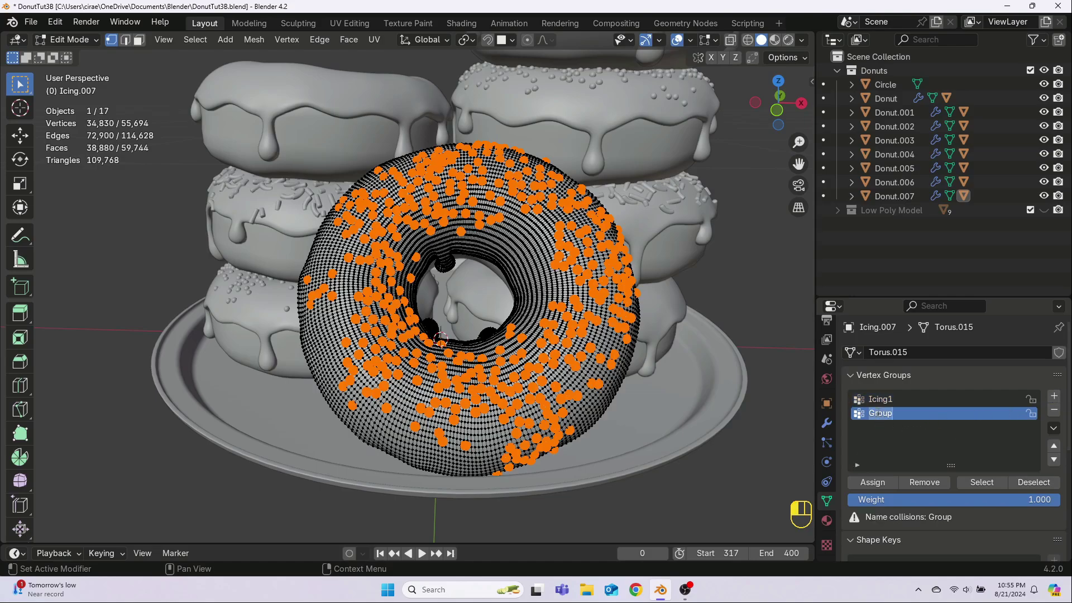
{"action": "type", "text": "Sprinkles1"}
{"action": "key", "text": "Return"}
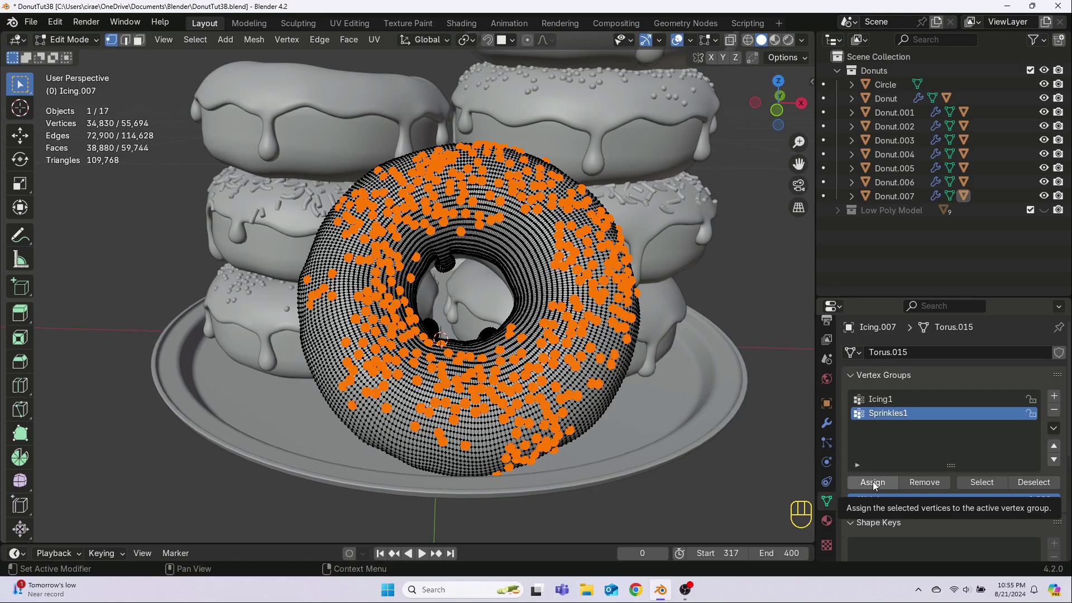
{"action": "left_click", "coordinate": [874, 486]}
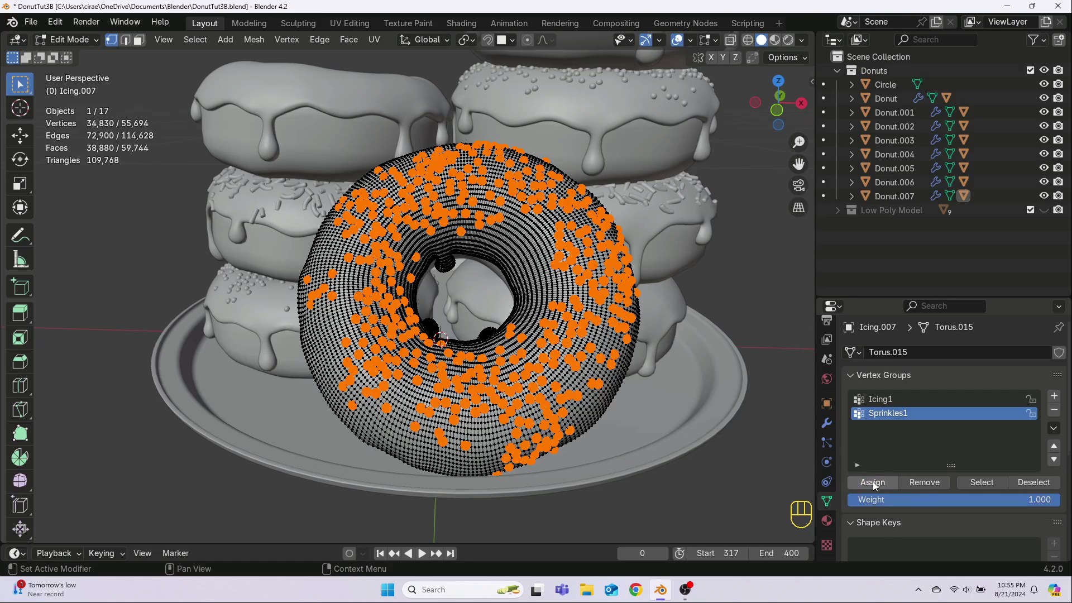
Test the Sprinkles1 group by deselecting and reselecting its vertices, and add the Icing1 group's vertices to the selection.
{"action": "left_click", "coordinate": [1028, 480]}
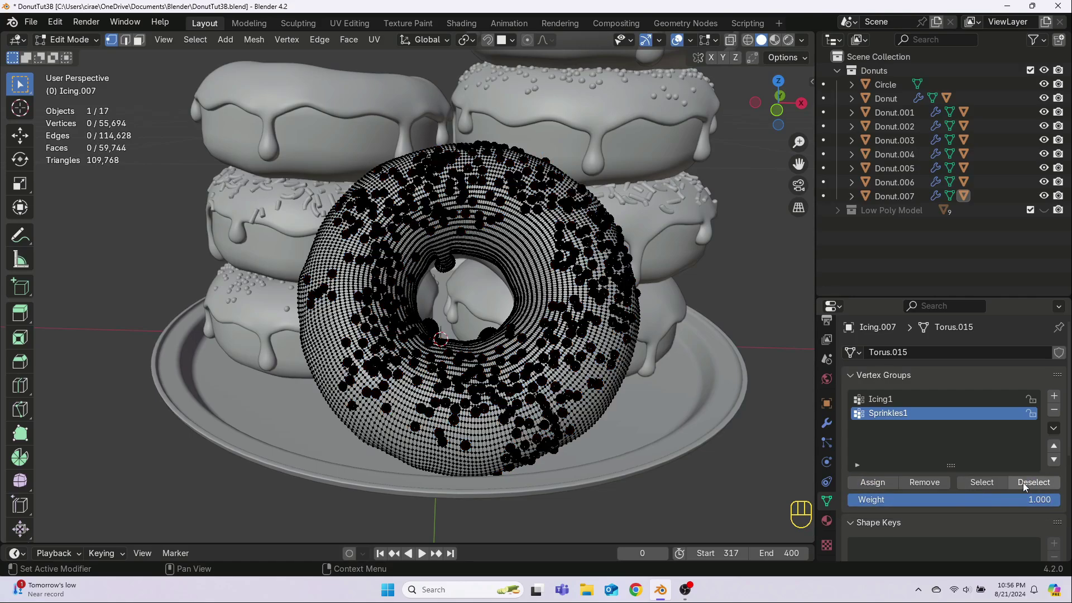
{"action": "left_click", "coordinate": [992, 481]}
{"action": "left_click", "coordinate": [1025, 484]}
{"action": "left_click", "coordinate": [988, 483]}
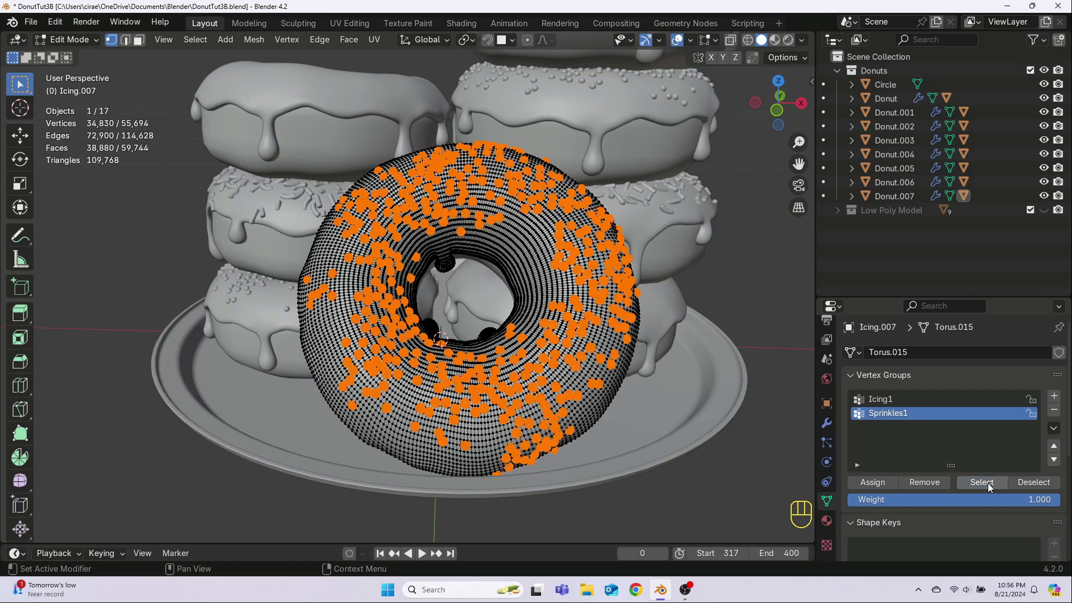
{"action": "left_click", "coordinate": [983, 398]}
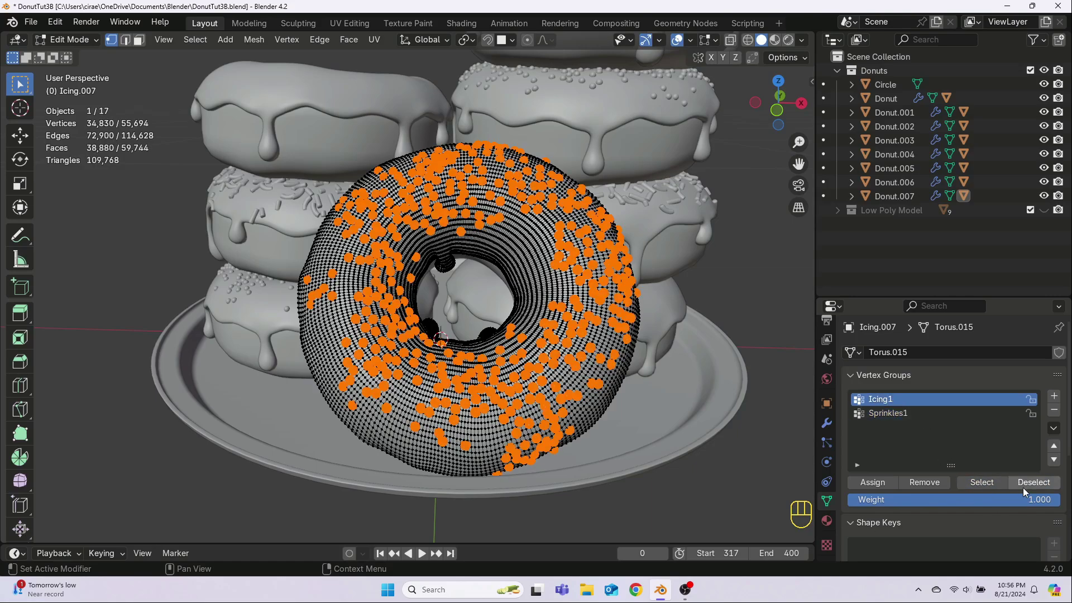
{"action": "left_click", "coordinate": [987, 482]}
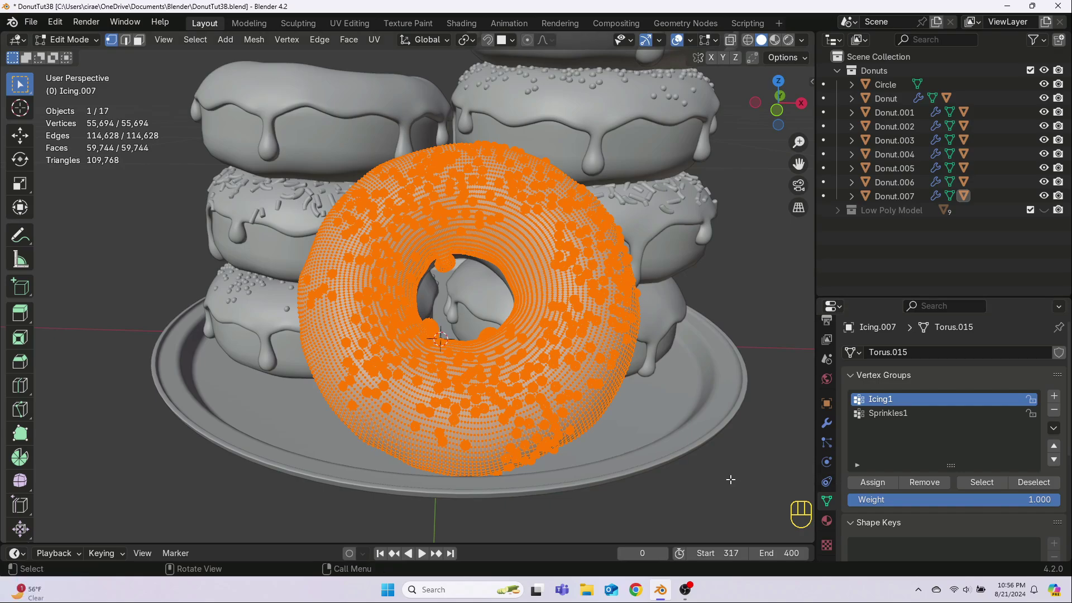
Edit the icing of the right stack's top donut and select only the linked vertices of the icing itself.
{"action": "key", "text": "Tab"}
{"action": "middle_click_drag", "start_coordinate": [678, 435], "coordinate": [593, 329]}
{"action": "left_click", "coordinate": [561, 108]}
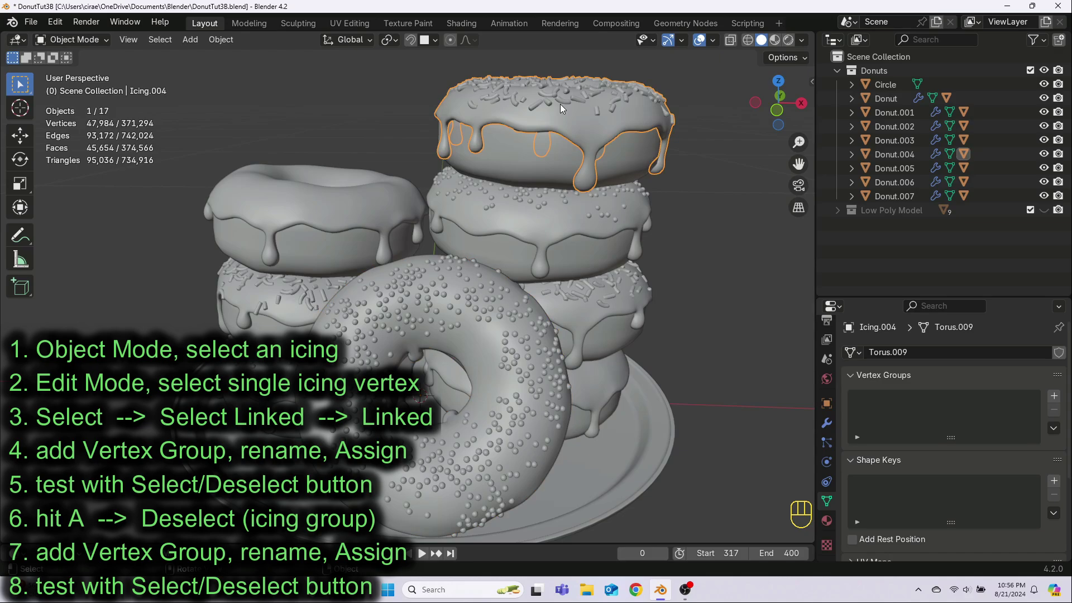
{"action": "key", "text": "Tab"}
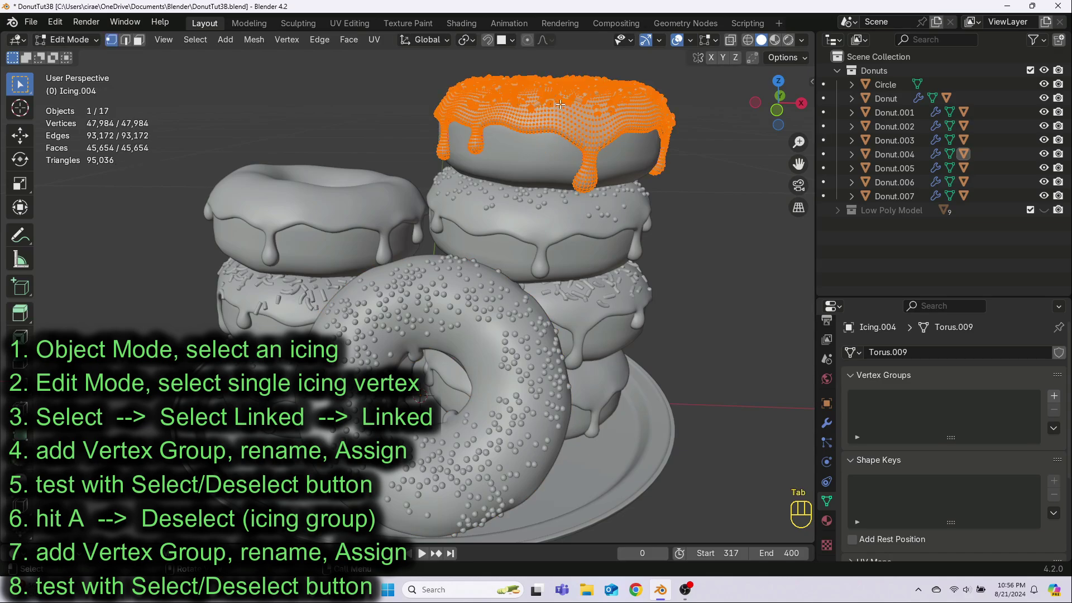
{"action": "left_click", "coordinate": [687, 234]}
{"action": "left_click", "coordinate": [589, 126]}
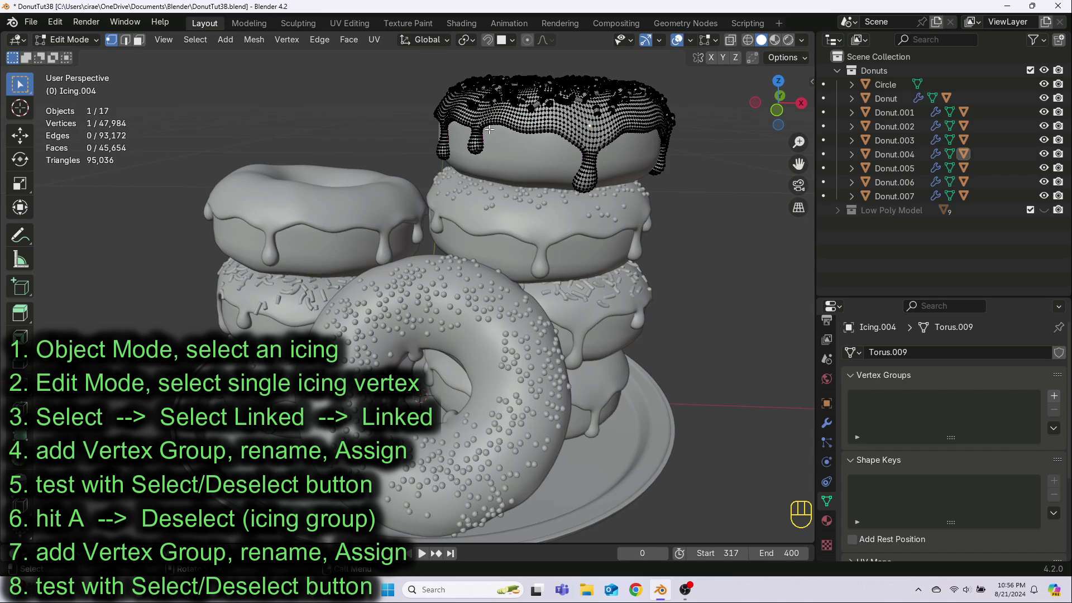
{"action": "left_click", "coordinate": [196, 40]}
{"action": "mouse_move", "coordinate": [248, 243]}
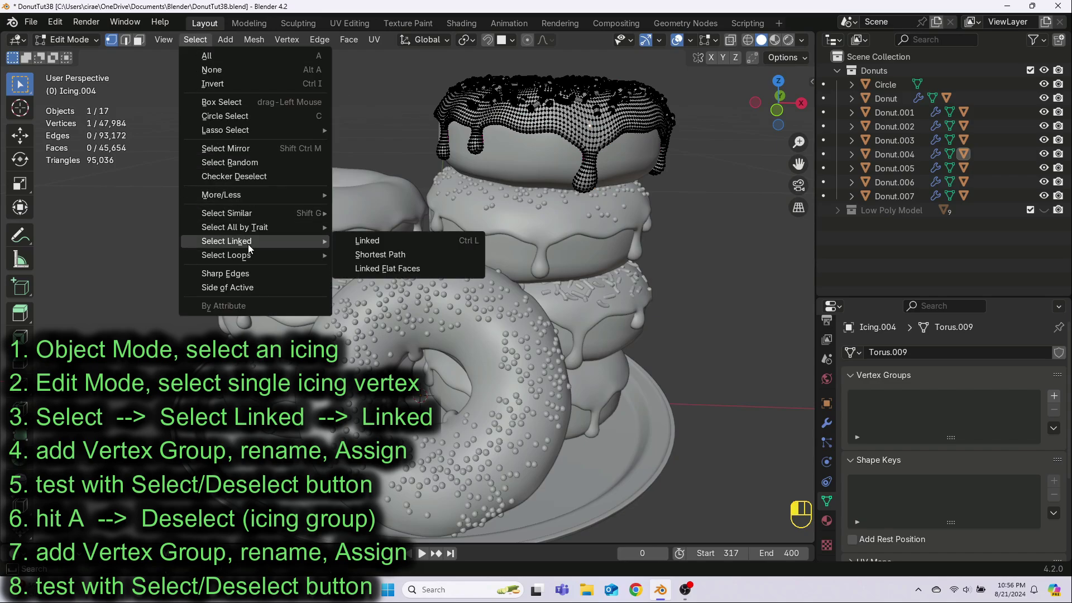
{"action": "left_click", "coordinate": [357, 241]}
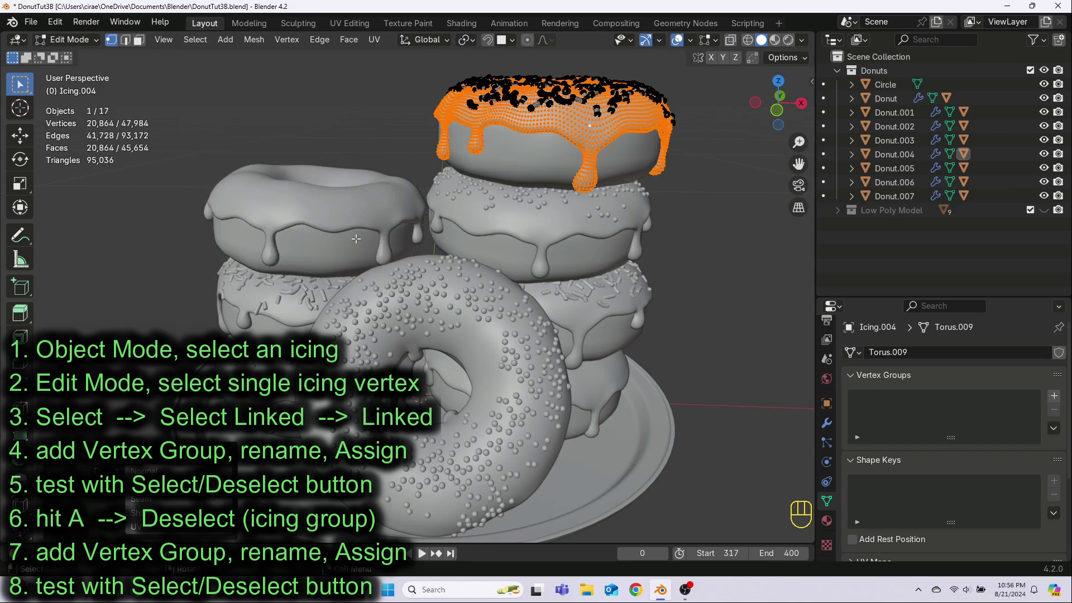
Add a vertex group named Icing2, assign the selected icing vertices to it, and test the group with its select and deselect functions.
{"action": "left_click", "coordinate": [1054, 397]}
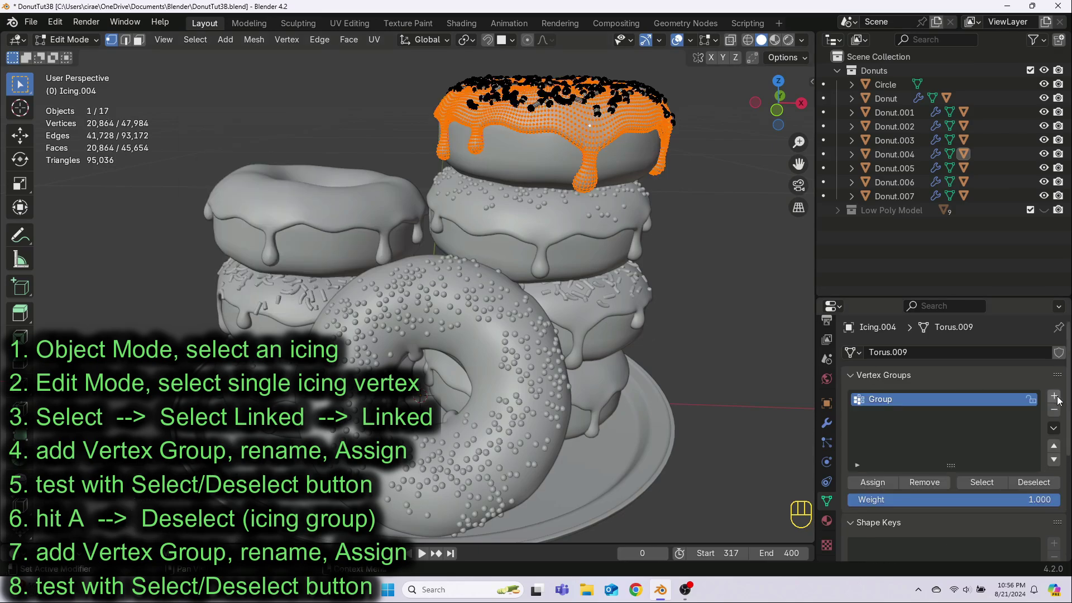
{"action": "double_click", "coordinate": [877, 398]}
{"action": "type", "text": "Icing2"}
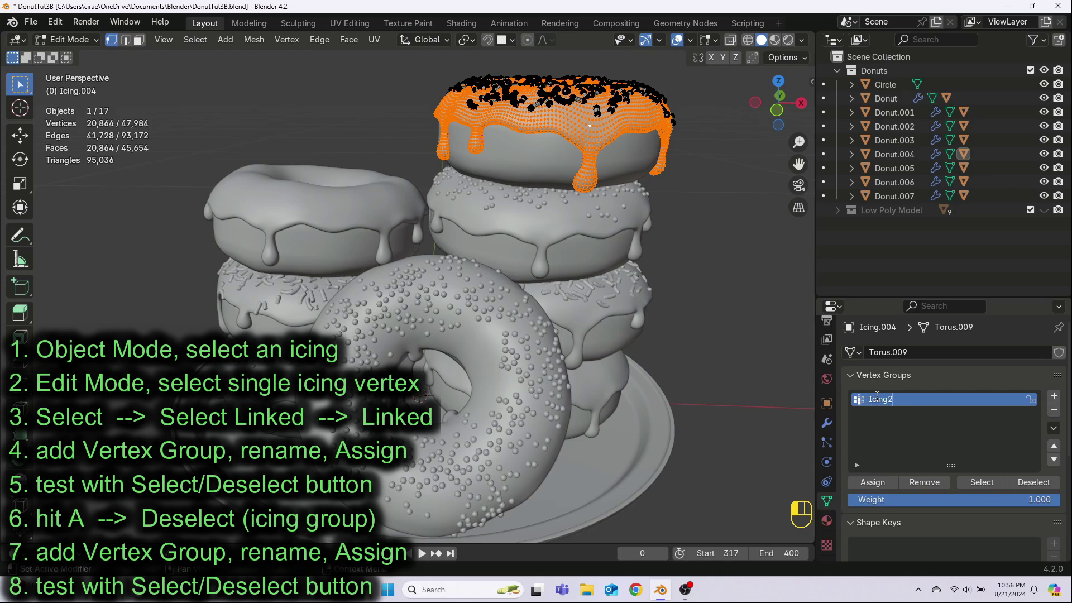
{"action": "key", "text": "Return"}
{"action": "left_click", "coordinate": [1023, 484]}
{"action": "left_click", "coordinate": [988, 483]}
{"action": "left_click", "coordinate": [1026, 484]}
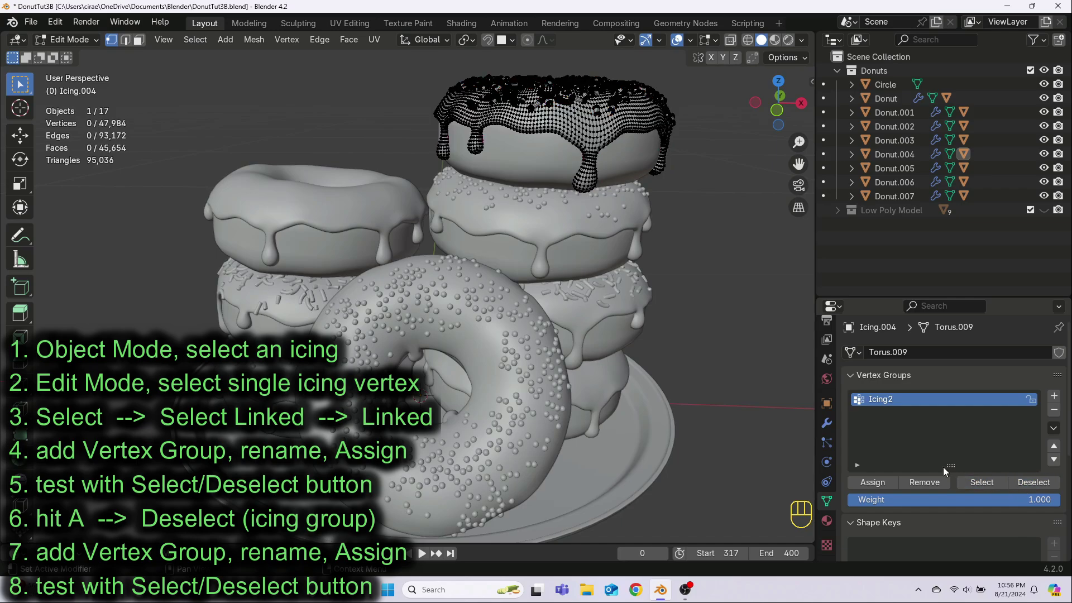
Select the whole mesh except the Icing2 vertices and assign the remaining sprinkles to a new vertex group named Sprinkles2.
{"action": "key", "text": "a"}
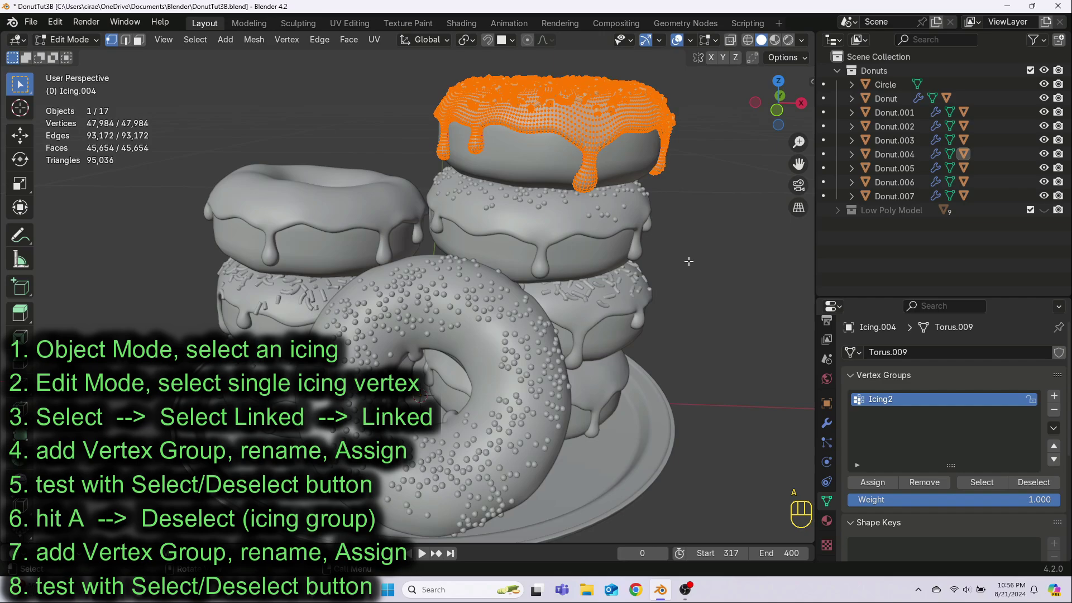
{"action": "left_click", "coordinate": [1030, 484]}
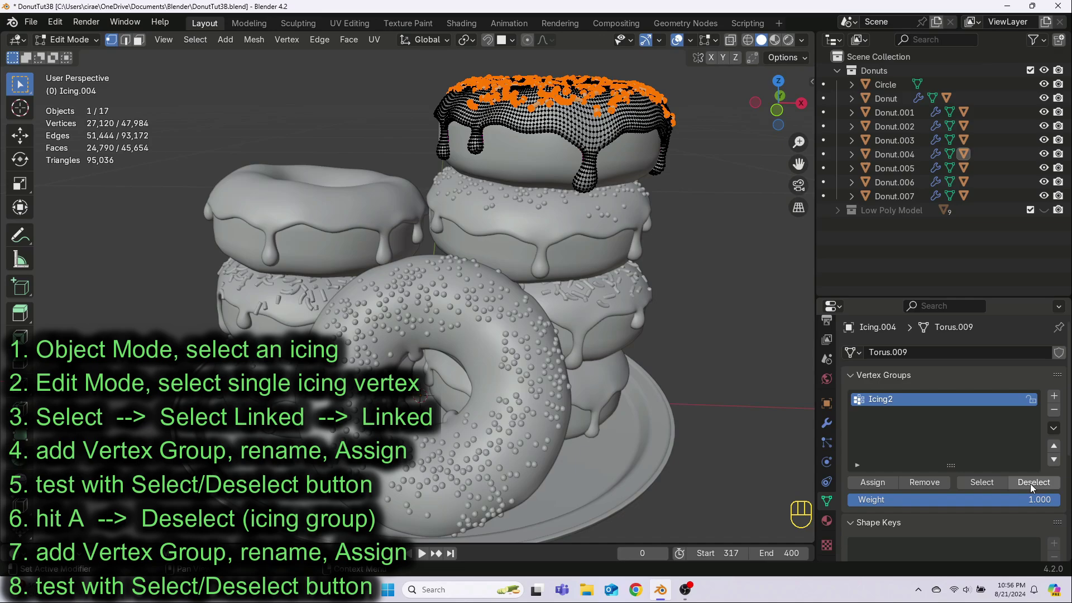
{"action": "left_click", "coordinate": [1054, 396]}
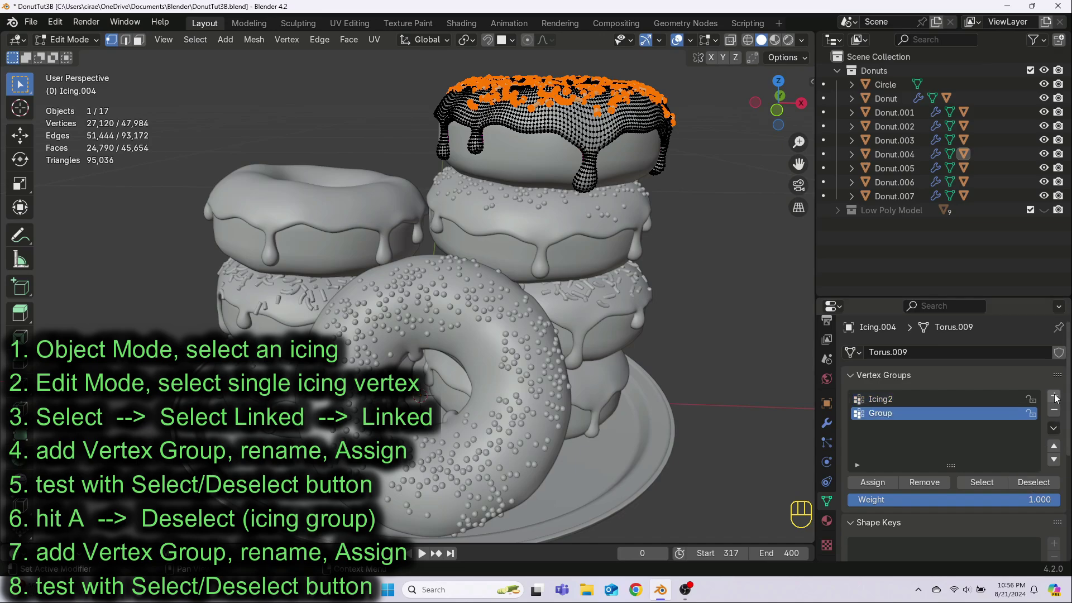
{"action": "double_click", "coordinate": [878, 413]}
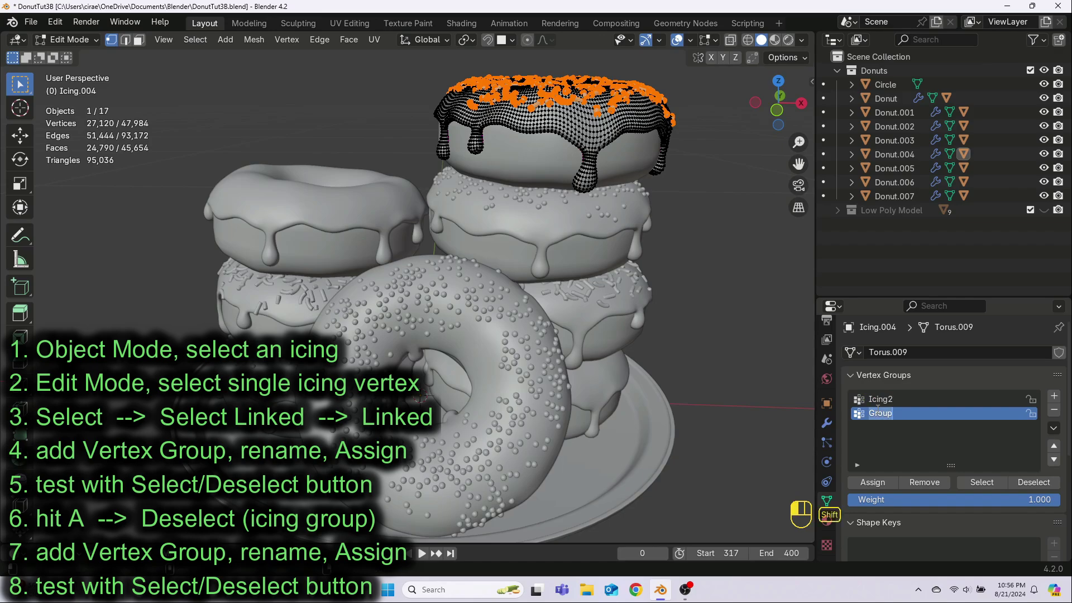
{"action": "type", "text": "Sprinkles2"}
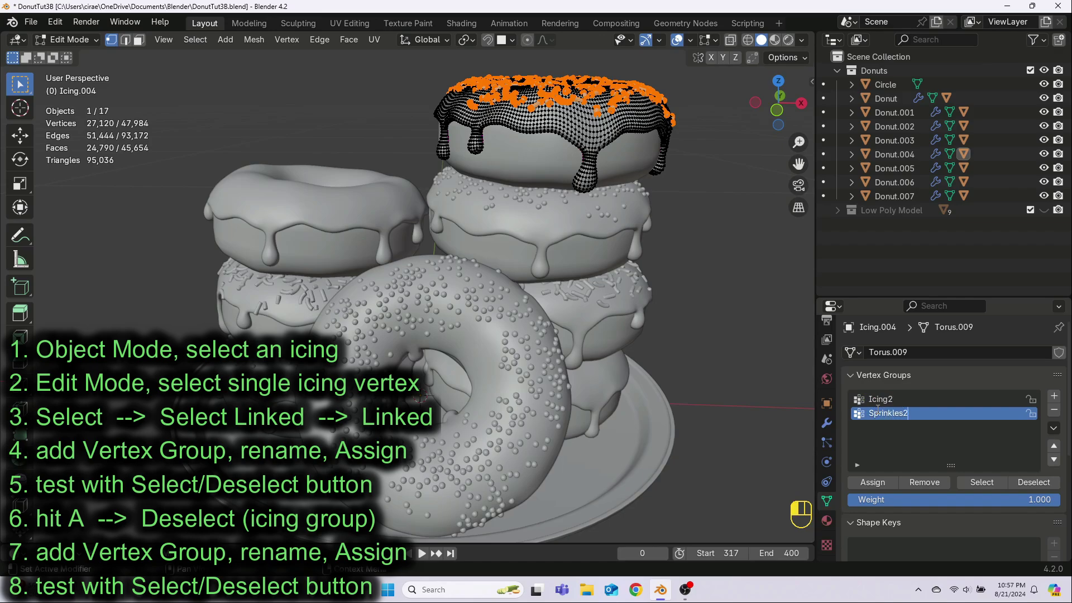
{"action": "key", "text": "Return"}
Test the Sprinkles2 group by deselecting and reselecting its vertices, and check both groups by selecting Icing2 and Sprinkles2 together.
{"action": "left_click", "coordinate": [1032, 481]}
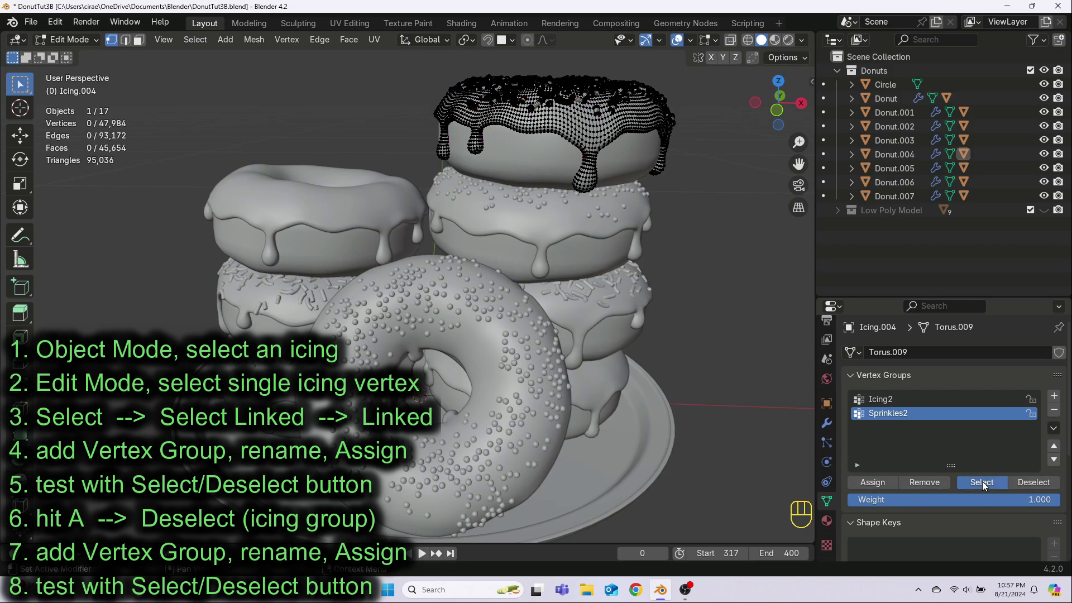
{"action": "left_click", "coordinate": [983, 482]}
{"action": "left_click", "coordinate": [1020, 484]}
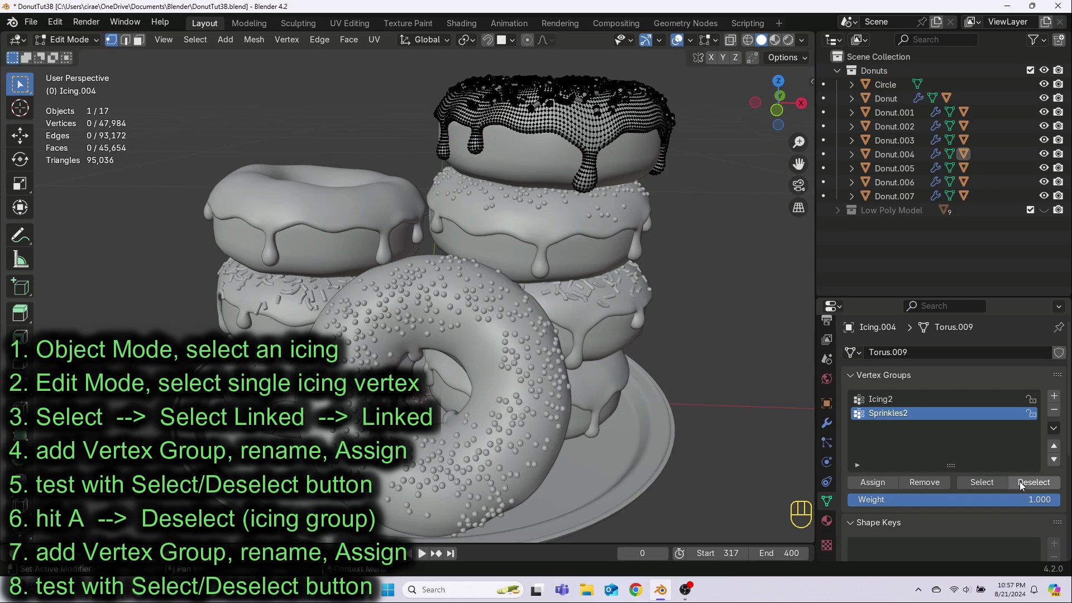
{"action": "left_click", "coordinate": [873, 396]}
{"action": "left_click", "coordinate": [989, 481]}
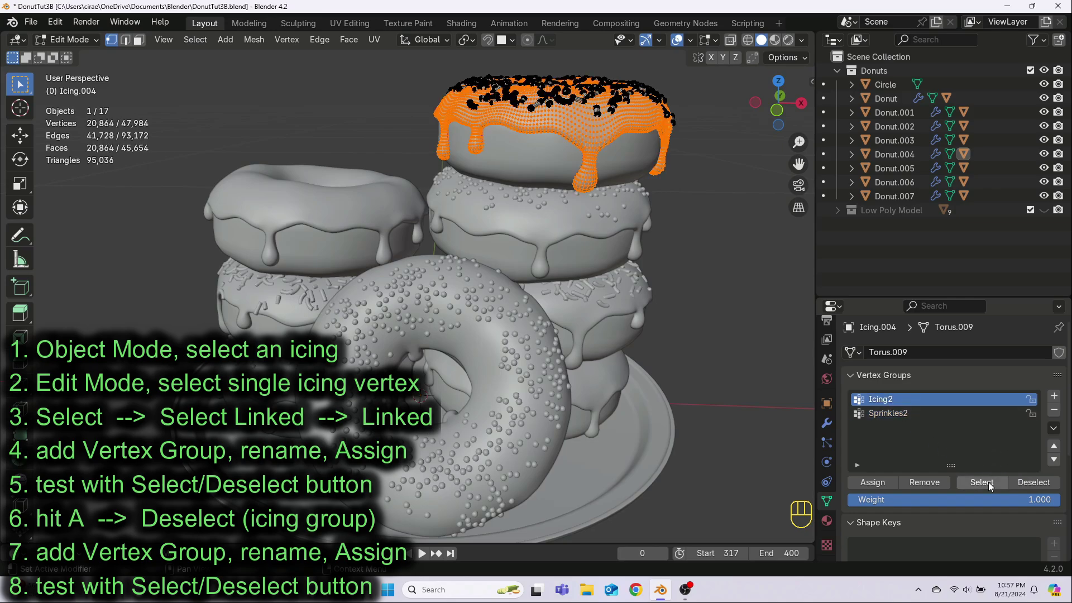
{"action": "left_click", "coordinate": [893, 413]}
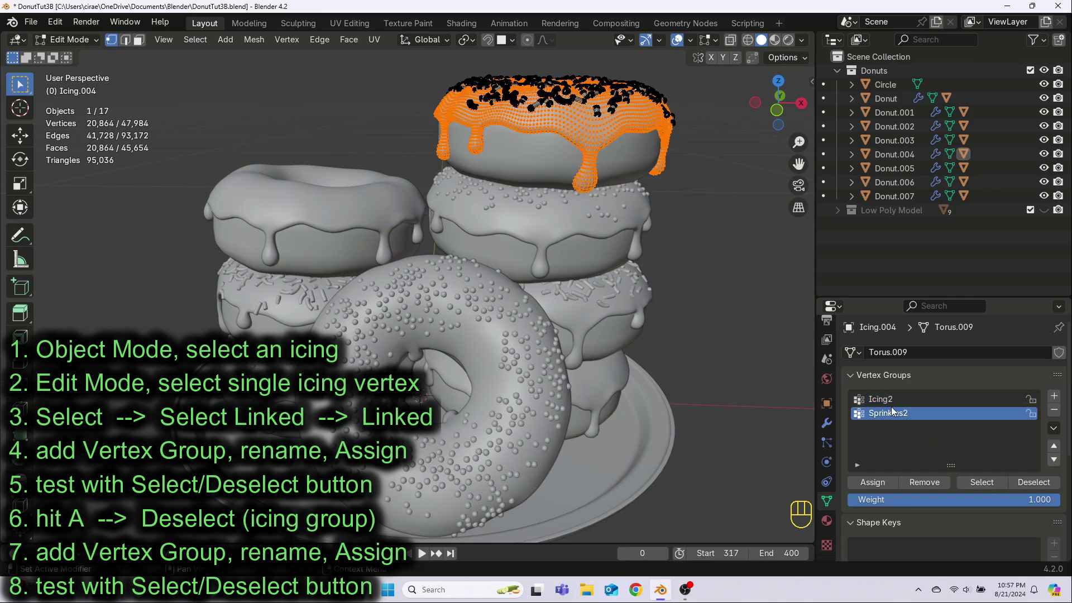
{"action": "left_click", "coordinate": [978, 482]}
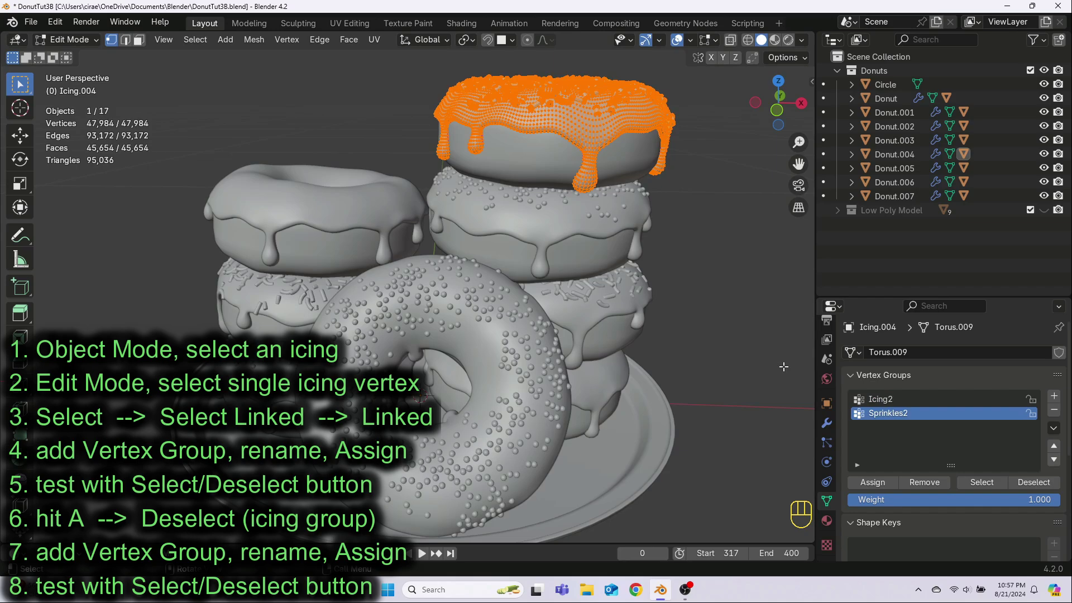
Edit the icing of the right stack's second donut from the top and select only its linked icing vertices.
{"action": "key", "text": "Tab"}
{"action": "left_click", "coordinate": [538, 212]}
{"action": "key", "text": "Tab"}
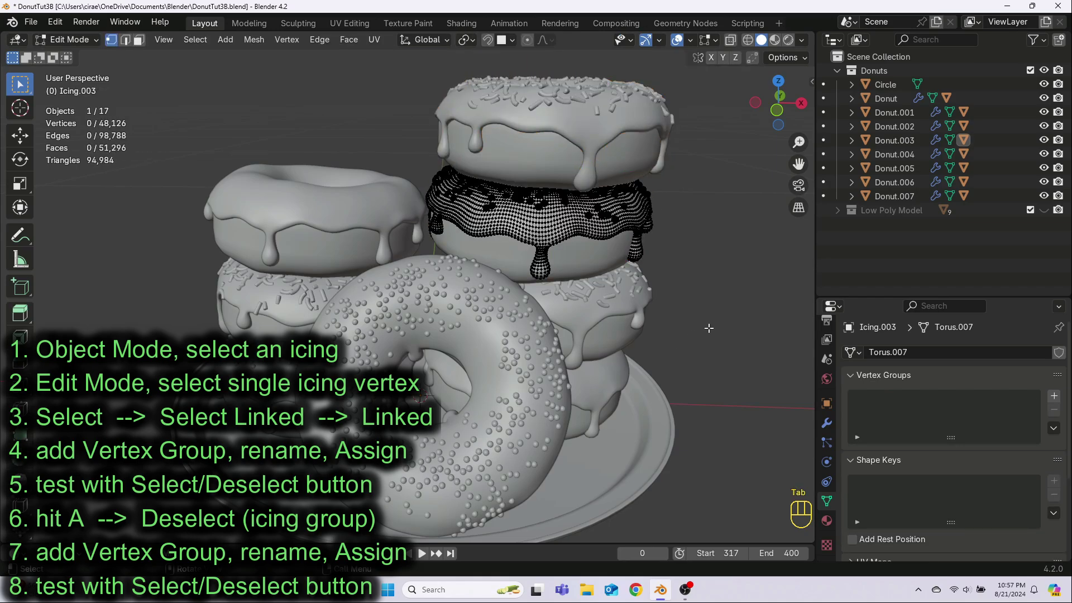
{"action": "left_click", "coordinate": [195, 39]}
{"action": "mouse_move", "coordinate": [232, 239]}
{"action": "left_click", "coordinate": [371, 239]}
Assign the selected icing vertices to a new vertex group named Icing3 and test it by deselecting and reselecting them.
{"action": "left_click", "coordinate": [1054, 395]}
{"action": "double_click", "coordinate": [893, 399]}
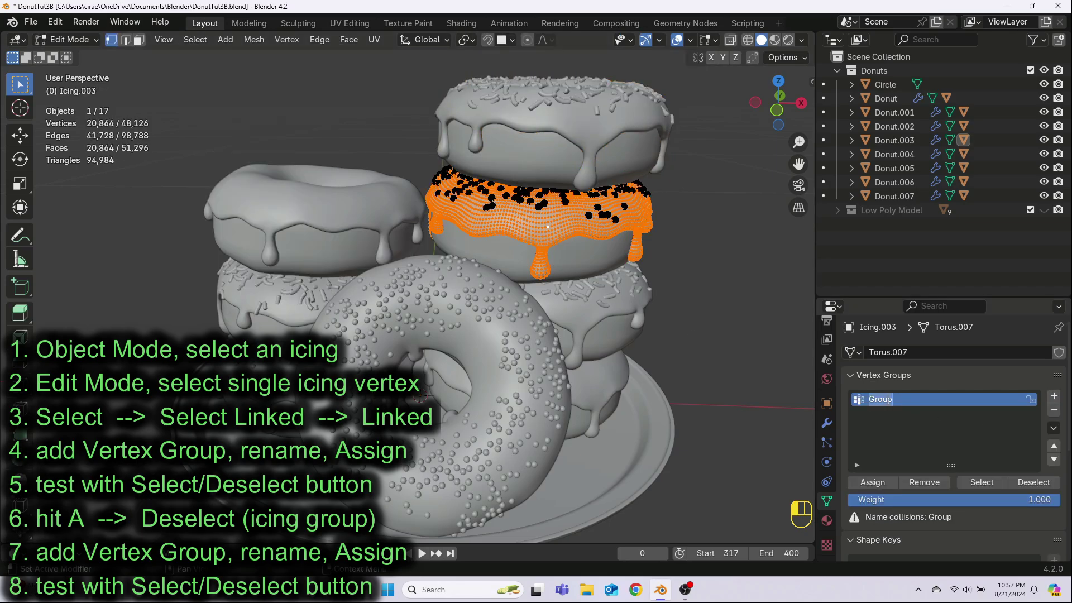
{"action": "type", "text": "Icing3"}
{"action": "key", "text": "Return"}
{"action": "left_click", "coordinate": [872, 482]}
{"action": "left_click", "coordinate": [1034, 482]}
{"action": "left_click", "coordinate": [981, 483]}
Assign all vertices except Icing3 to a new vertex group named Sprinkles3 and test it by deselecting and reselecting them.
{"action": "key", "text": "a"}
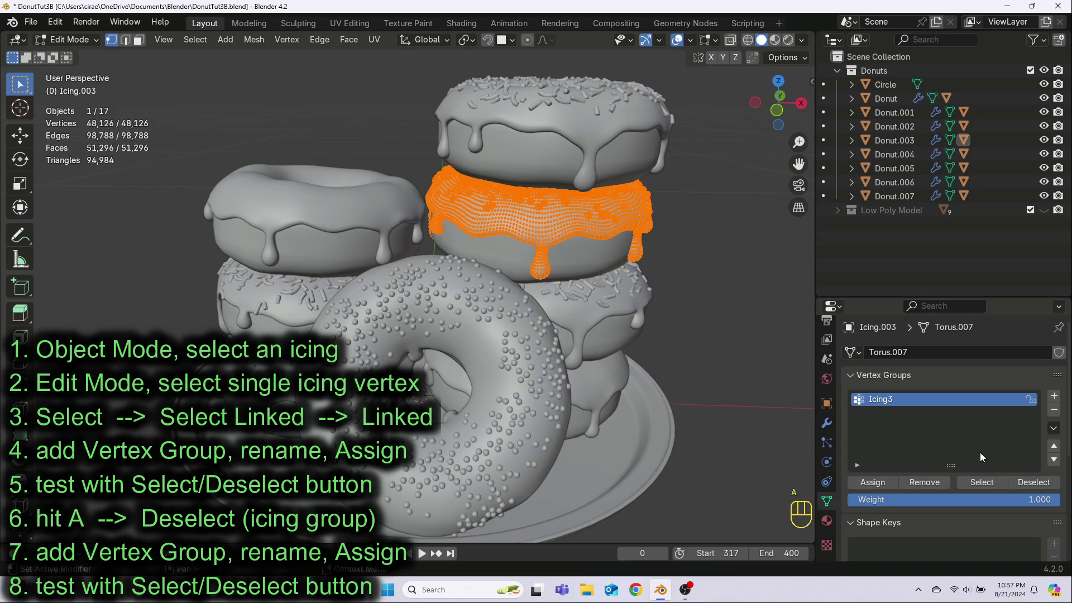
{"action": "left_click", "coordinate": [1033, 482]}
{"action": "left_click", "coordinate": [1054, 396]}
{"action": "double_click", "coordinate": [893, 413]}
{"action": "type", "text": "Sprinkles3"}
{"action": "key", "text": "Return"}
{"action": "left_click", "coordinate": [872, 482]}
{"action": "left_click", "coordinate": [1034, 483]}
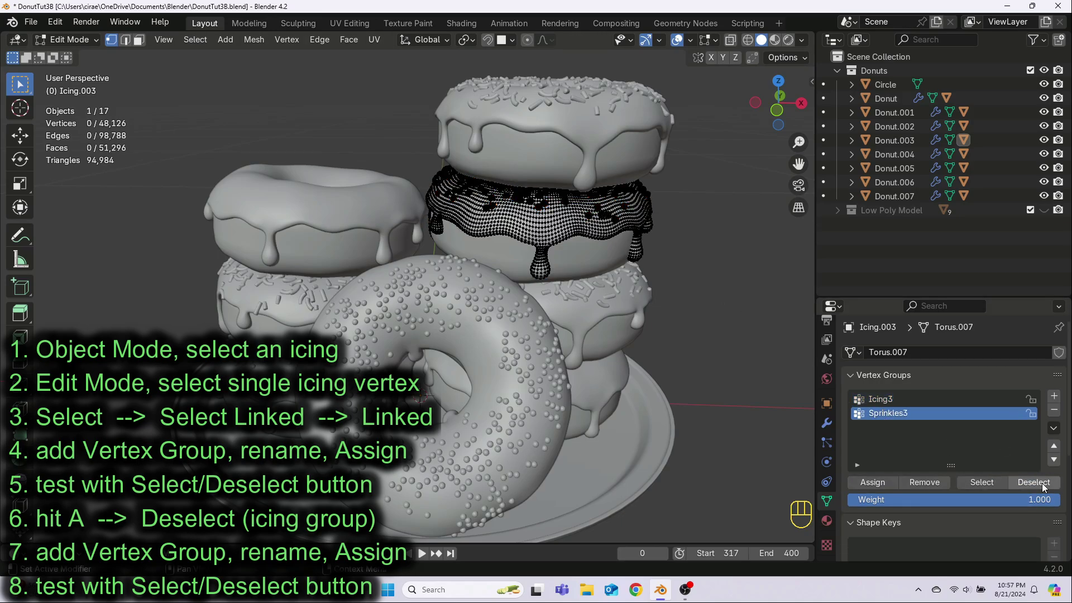
{"action": "left_click", "coordinate": [981, 482]}
{"action": "left_click", "coordinate": [732, 363]}
Edit the icing of the right stack's third donut from the top and select only its linked icing vertices.
{"action": "key", "text": "Tab"}
{"action": "left_click", "coordinate": [594, 300]}
{"action": "key", "text": "Tab"}
{"action": "left_click", "coordinate": [688, 361]}
{"action": "middle_click_drag", "start_coordinate": [689, 362], "coordinate": [625, 362]}
{"action": "middle_click_drag", "start_coordinate": [626, 362], "coordinate": [709, 324], "text": "shift"}
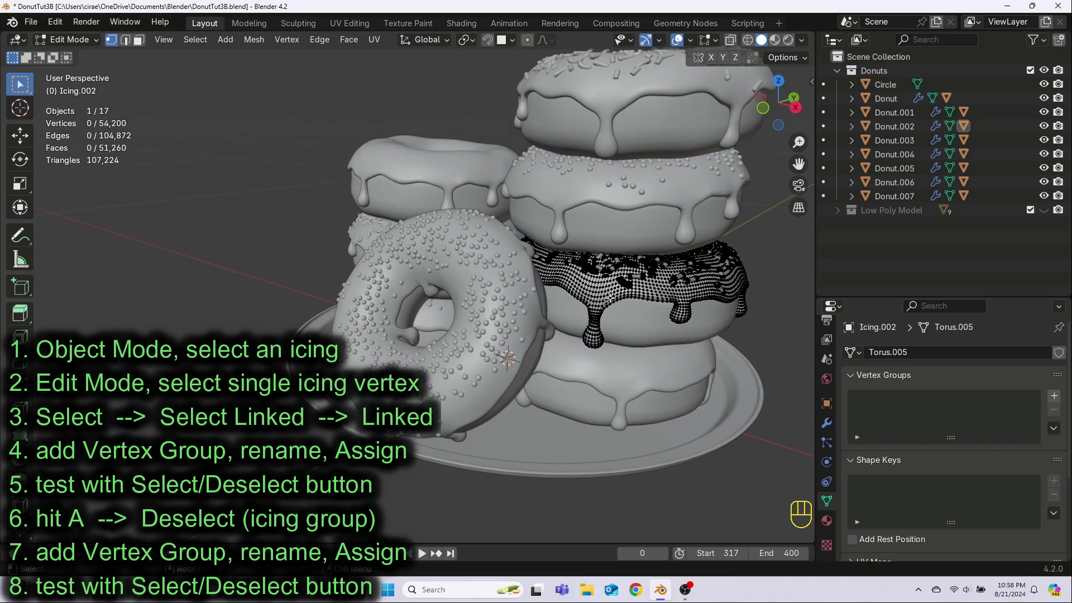
{"action": "left_click", "coordinate": [604, 296]}
{"action": "left_click", "coordinate": [195, 40]}
{"action": "mouse_move", "coordinate": [229, 241]}
{"action": "left_click", "coordinate": [380, 240]}
Add a vertex group named Icing4 and assign the selected icing vertices to it.
{"action": "left_click", "coordinate": [1055, 396]}
{"action": "double_click", "coordinate": [893, 399]}
{"action": "type", "text": "Icing4"}
{"action": "key", "text": "Return"}
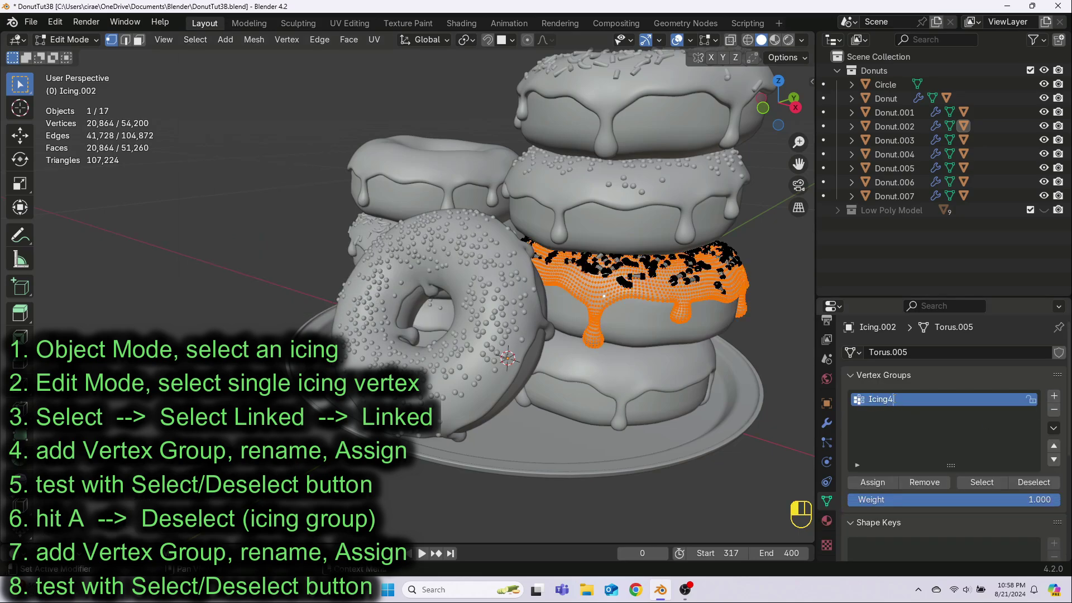
{"action": "left_click", "coordinate": [872, 482]}
Assign all vertices except Icing4 to a new vertex group named Sprinkles4 and test it by deselecting and reselecting them.
{"action": "key", "text": "a"}
{"action": "left_click", "coordinate": [1033, 483]}
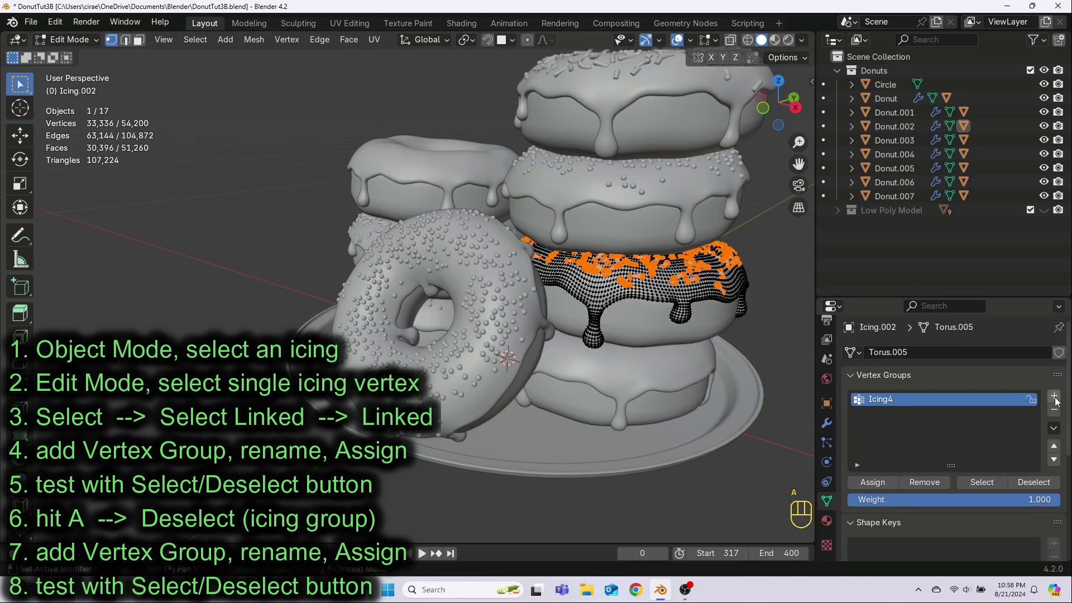
{"action": "left_click", "coordinate": [1055, 397]}
{"action": "double_click", "coordinate": [894, 413]}
{"action": "type", "text": "Sprinkles4"}
{"action": "key", "text": "Return"}
{"action": "left_click", "coordinate": [873, 482]}
{"action": "left_click", "coordinate": [1033, 483]}
{"action": "left_click", "coordinate": [982, 482]}
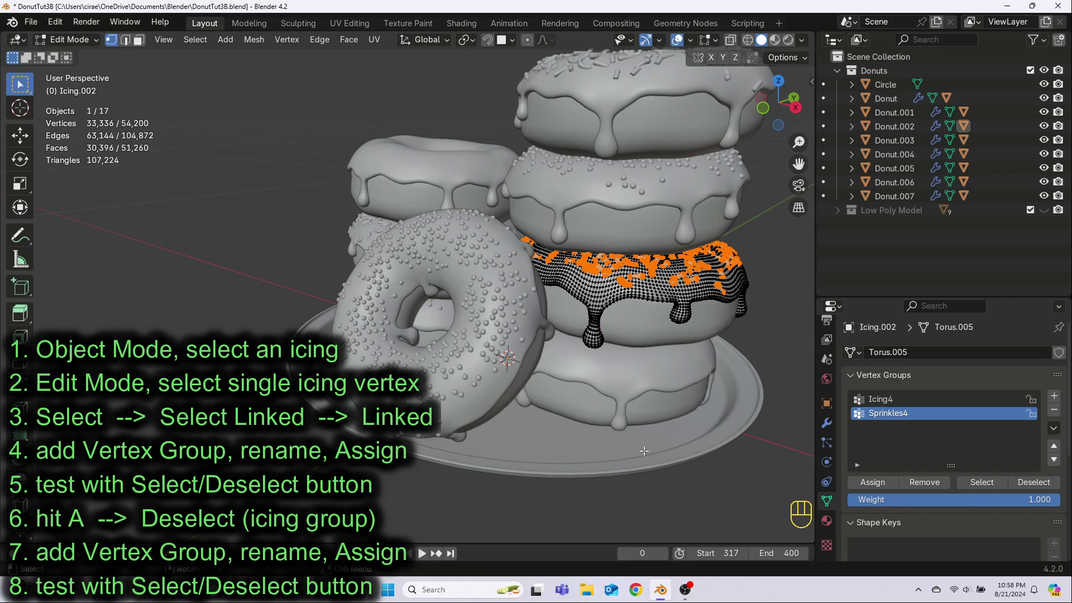
Edit the plain icing of the right stack's bottom donut and select all of its vertices.
{"action": "key", "text": "Tab"}
{"action": "left_click", "coordinate": [623, 376]}
{"action": "key", "text": "Tab"}
{"action": "key", "text": "a"}
Assign the plain icing's vertices to a new vertex group named Icing5 and test it by deselecting and reselecting them.
{"action": "left_click", "coordinate": [1054, 411]}
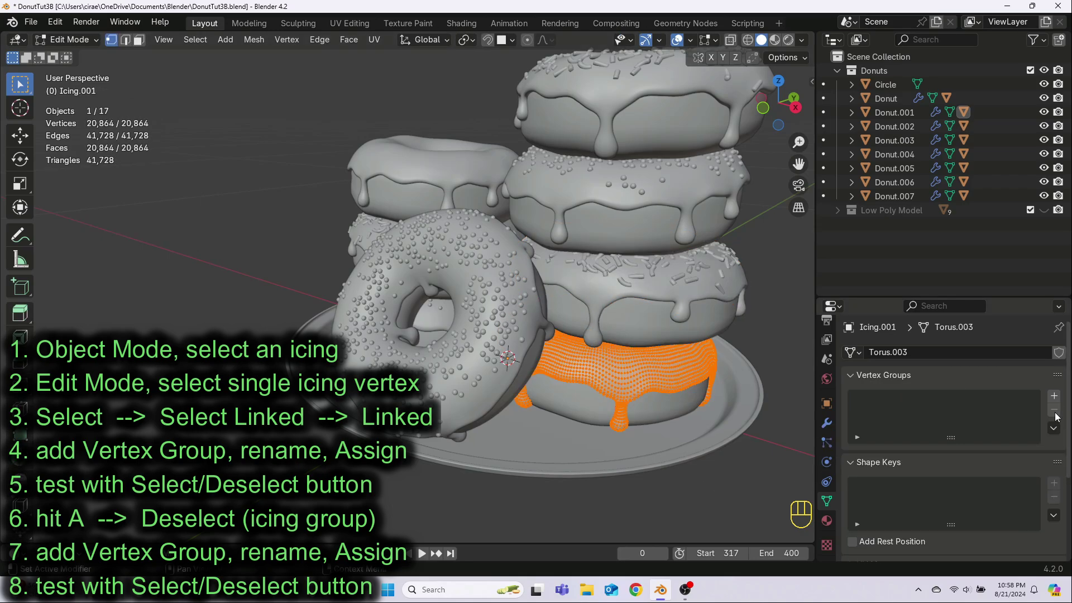
{"action": "left_click", "coordinate": [1054, 396]}
{"action": "double_click", "coordinate": [885, 399]}
{"action": "type", "text": "Icing5"}
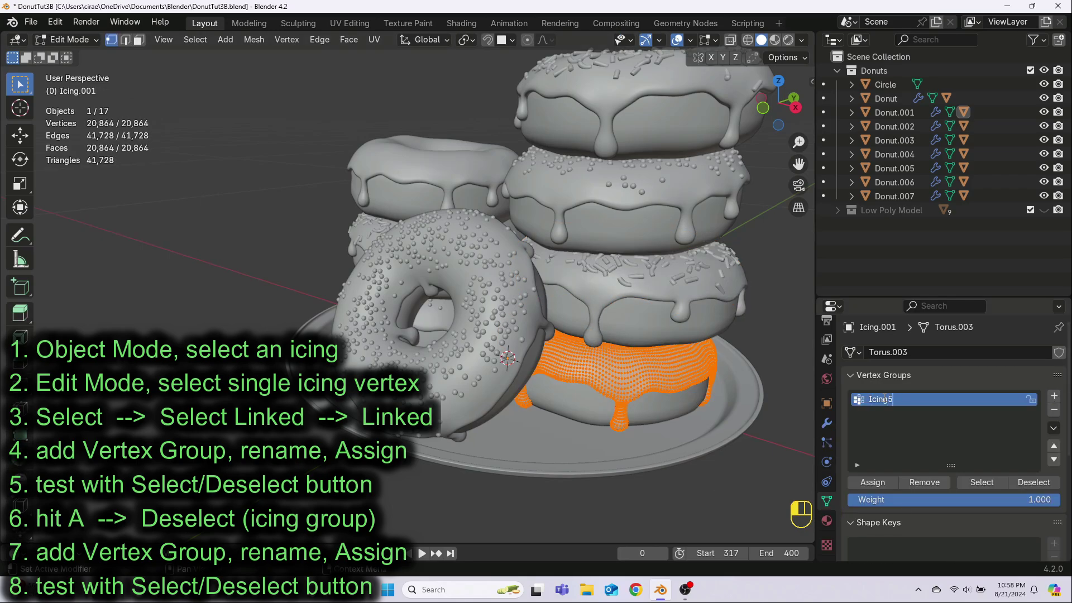
{"action": "key", "text": "Return"}
{"action": "left_click", "coordinate": [873, 482]}
{"action": "left_click", "coordinate": [1033, 483]}
{"action": "left_click", "coordinate": [981, 482]}
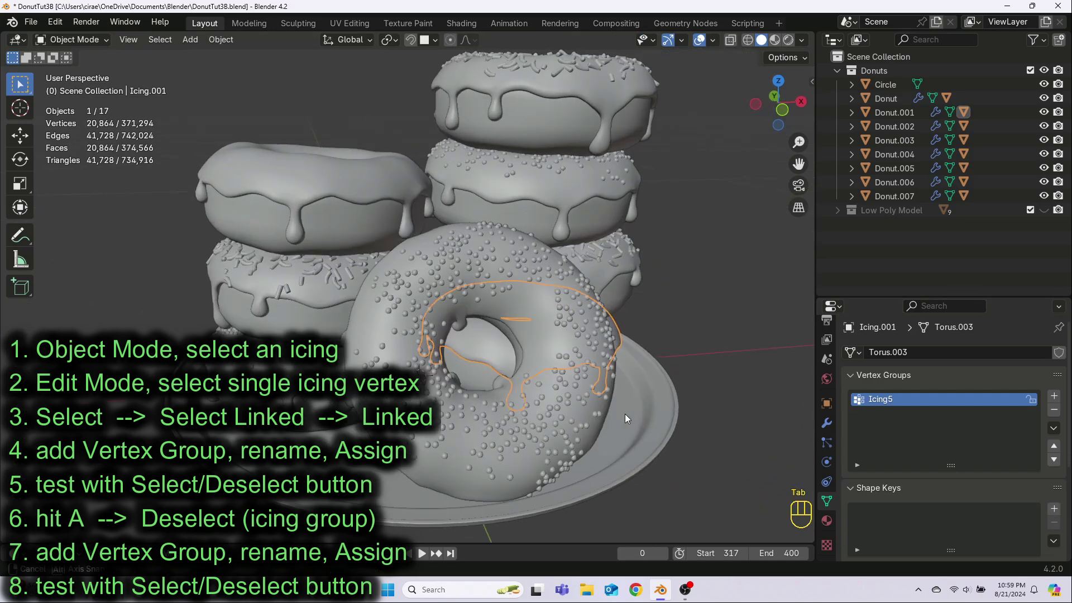
Select all vertices of the plain icing on the left stack's top donut and add a vertex group named Icing6.
{"action": "left_click", "coordinate": [310, 162]}
{"action": "key", "text": "Tab"}
{"action": "key", "text": "a"}
{"action": "left_click", "coordinate": [1055, 411]}
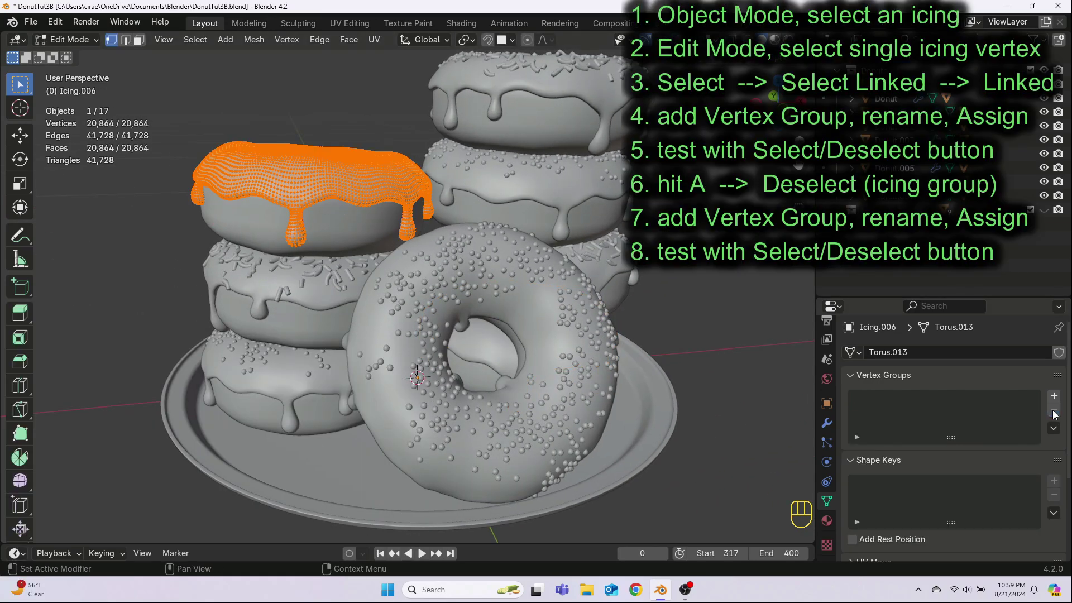
{"action": "left_click", "coordinate": [1054, 396]}
{"action": "double_click", "coordinate": [881, 400]}
{"action": "type", "text": "Icing6"}
{"action": "key", "text": "Return"}
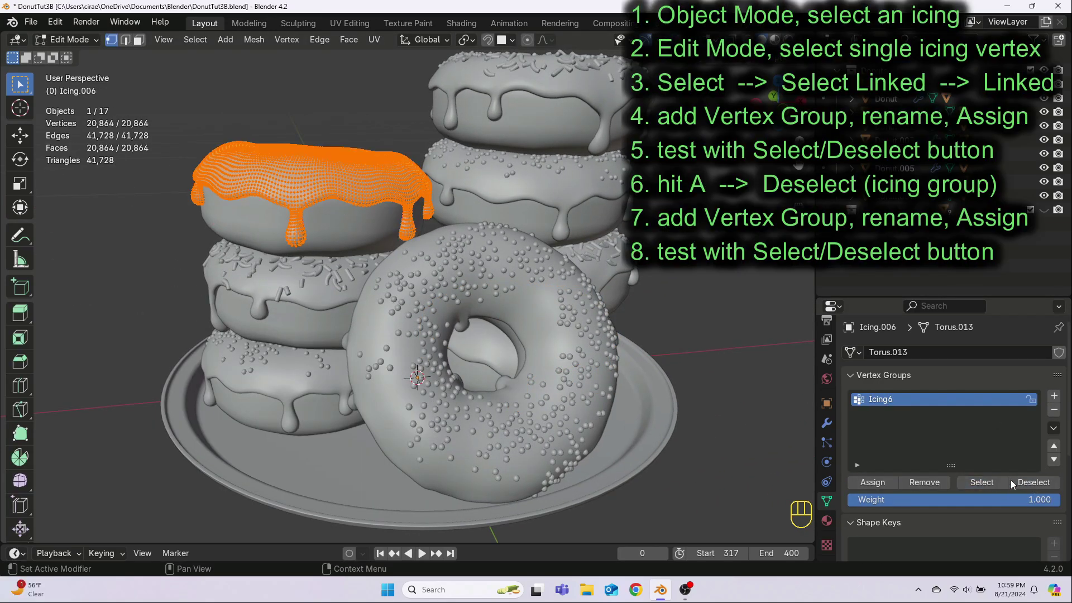
Edit the icing of the left stack's middle donut and select only its linked icing vertices.
{"action": "key", "text": "Tab"}
{"action": "left_click", "coordinate": [314, 302]}
{"action": "key", "text": "Tab"}
{"action": "left_click", "coordinate": [194, 40]}
{"action": "mouse_move", "coordinate": [233, 240]}
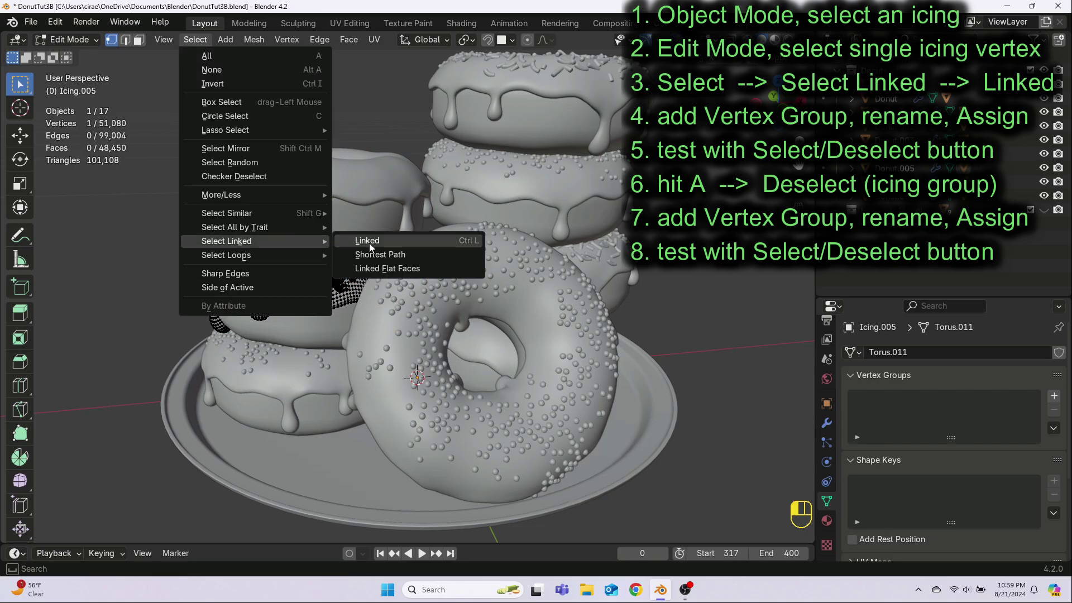
{"action": "left_click", "coordinate": [369, 241]}
Assign the selected icing vertices to a new vertex group named Icing7 and test it by deselecting and reselecting them.
{"action": "left_click", "coordinate": [1053, 396]}
{"action": "double_click", "coordinate": [942, 401]}
{"action": "type", "text": "Icing7"}
{"action": "key", "text": "Return"}
{"action": "left_click", "coordinate": [871, 482]}
{"action": "left_click", "coordinate": [1034, 483]}
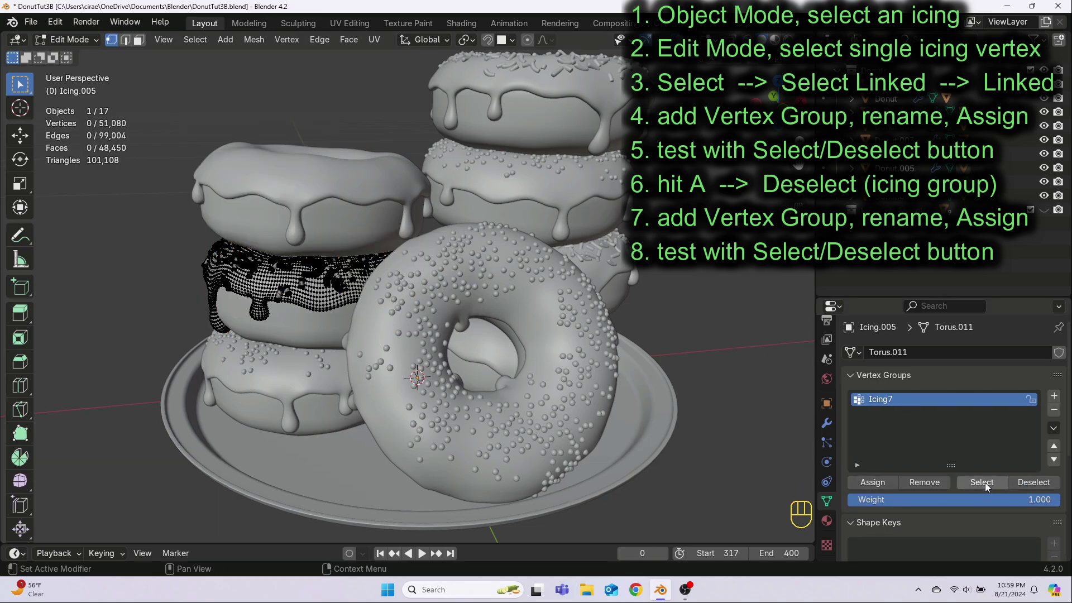
{"action": "left_click", "coordinate": [981, 482]}
Assign all vertices except Icing7 to a new vertex group named Sprinkles7 and test it by deselecting and reselecting them.
{"action": "key", "text": "a"}
{"action": "left_click", "coordinate": [1033, 483]}
{"action": "left_click", "coordinate": [1054, 396]}
{"action": "double_click", "coordinate": [942, 413]}
{"action": "type", "text": "Sprinkles7"}
{"action": "key", "text": "Return"}
{"action": "left_click", "coordinate": [872, 482]}
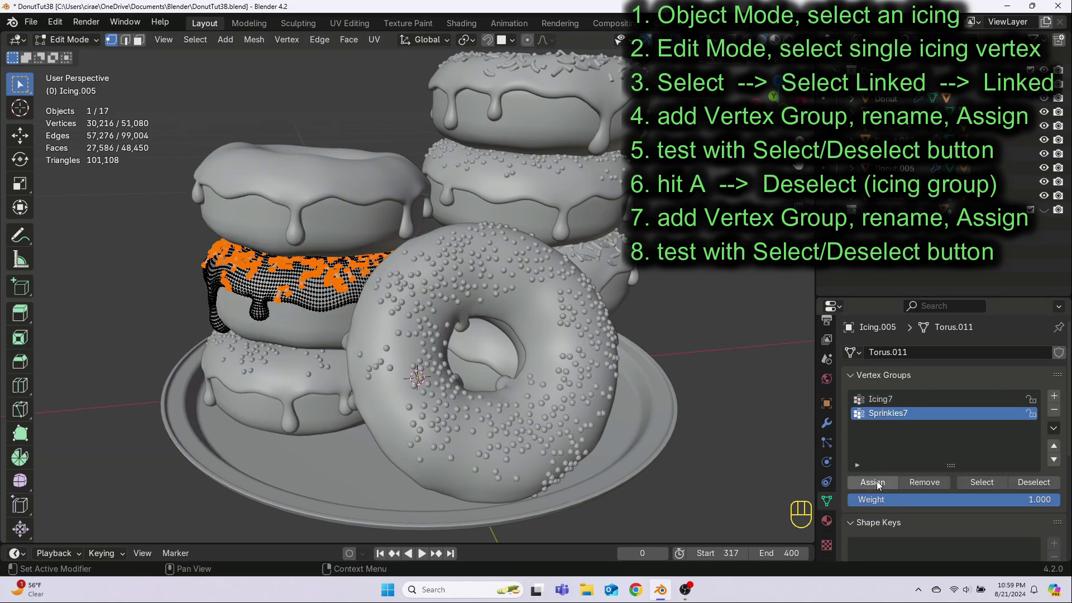
{"action": "left_click", "coordinate": [1033, 483]}
{"action": "left_click", "coordinate": [981, 482]}
{"action": "key", "text": "a"}
Edit the icing of the left stack's bottom donut and select only its linked icing vertices.
{"action": "key", "text": "Tab"}
{"action": "left_click", "coordinate": [274, 382]}
{"action": "key", "text": "Tab"}
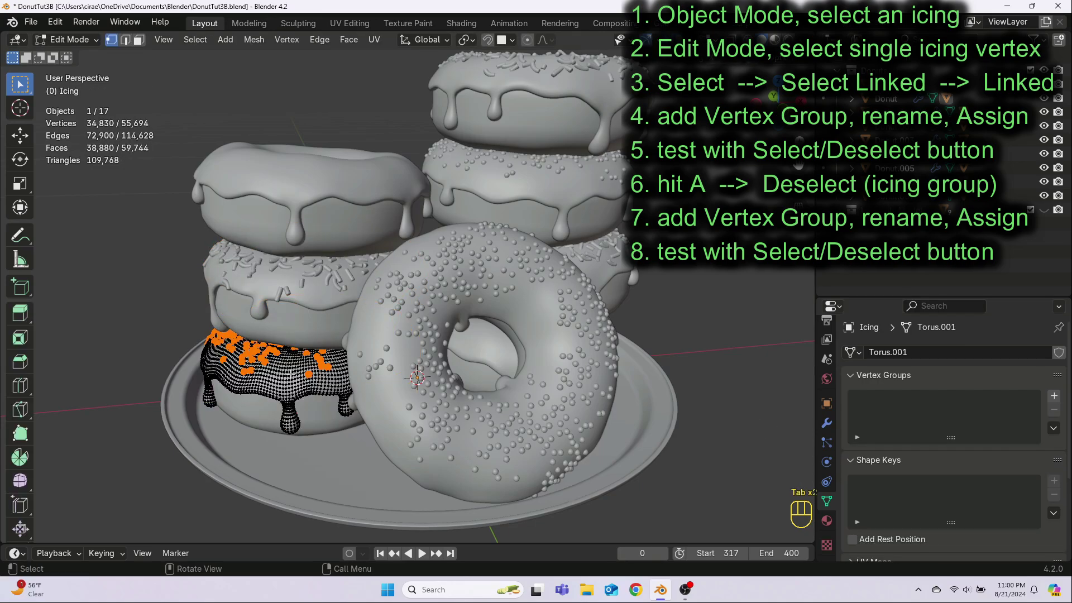
{"action": "left_click", "coordinate": [275, 383]}
{"action": "left_click", "coordinate": [195, 40]}
{"action": "mouse_move", "coordinate": [253, 241]}
{"action": "left_click", "coordinate": [369, 241]}
Assign the selected icing vertices to a new vertex group named Icing8 and test it by deselecting and reselecting them.
{"action": "left_click", "coordinate": [1053, 396]}
{"action": "double_click", "coordinate": [942, 400]}
{"action": "type", "text": "Icing8"}
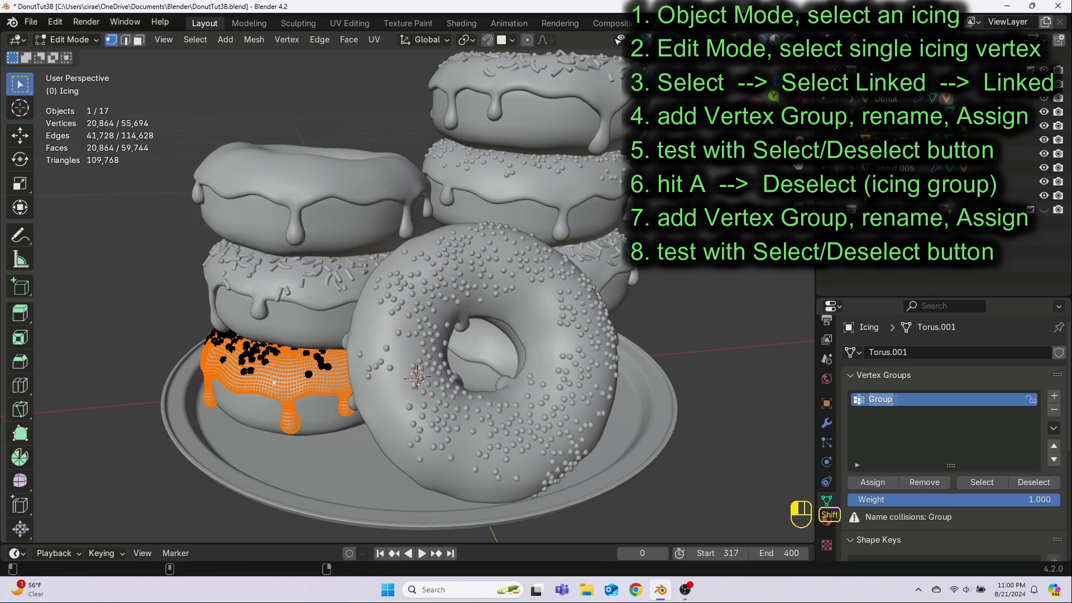
{"action": "key", "text": "Return"}
{"action": "left_click", "coordinate": [872, 482]}
{"action": "left_click", "coordinate": [1034, 482]}
{"action": "left_click", "coordinate": [988, 483]}
{"action": "left_click", "coordinate": [1025, 483]}
Assign all vertices except Icing8 to a new vertex group named Sprinkles8, test it by deselecting and reselecting, and return to Object Mode.
{"action": "key", "text": "a"}
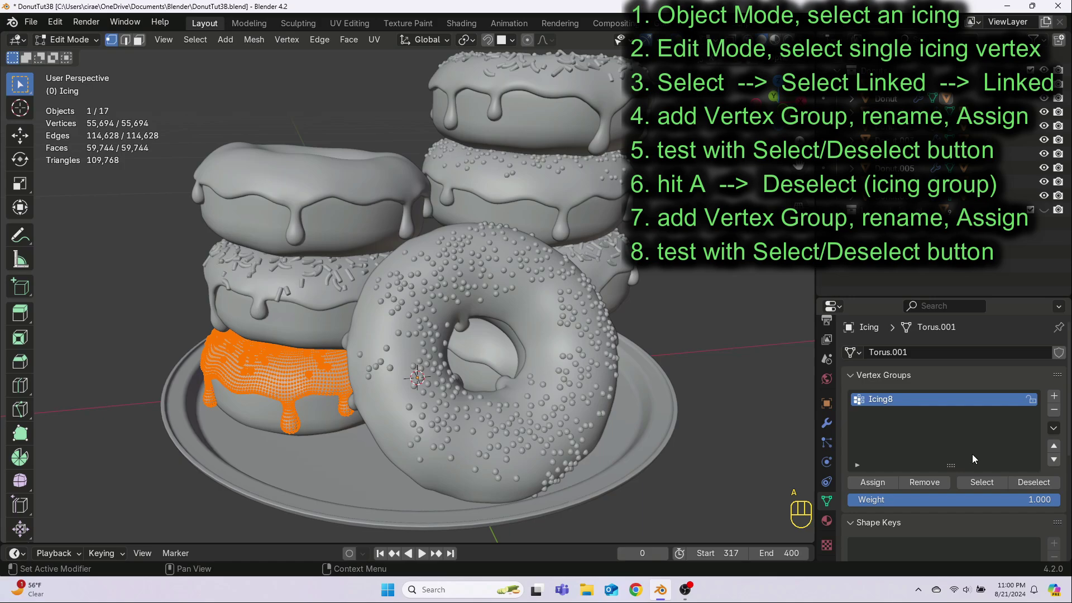
{"action": "left_click", "coordinate": [1034, 482]}
{"action": "left_click", "coordinate": [1054, 396]}
{"action": "double_click", "coordinate": [942, 414]}
{"action": "type", "text": "Sprinkles8"}
{"action": "key", "text": "Return"}
{"action": "left_click", "coordinate": [865, 482]}
{"action": "left_click", "coordinate": [1033, 483]}
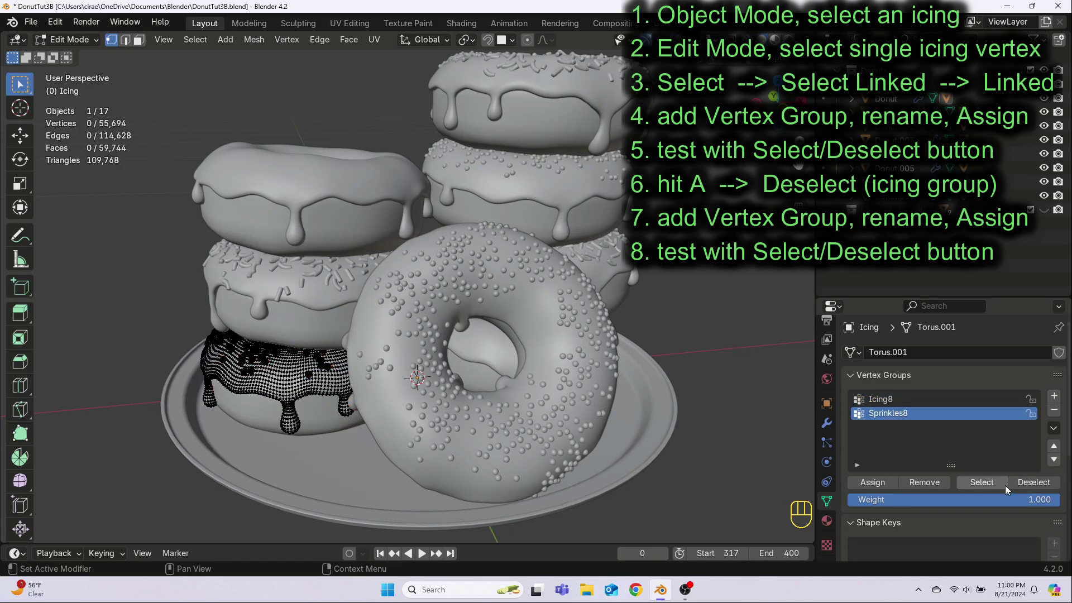
{"action": "left_click", "coordinate": [982, 482]}
{"action": "left_click", "coordinate": [1034, 483]}
{"action": "key", "text": "a"}
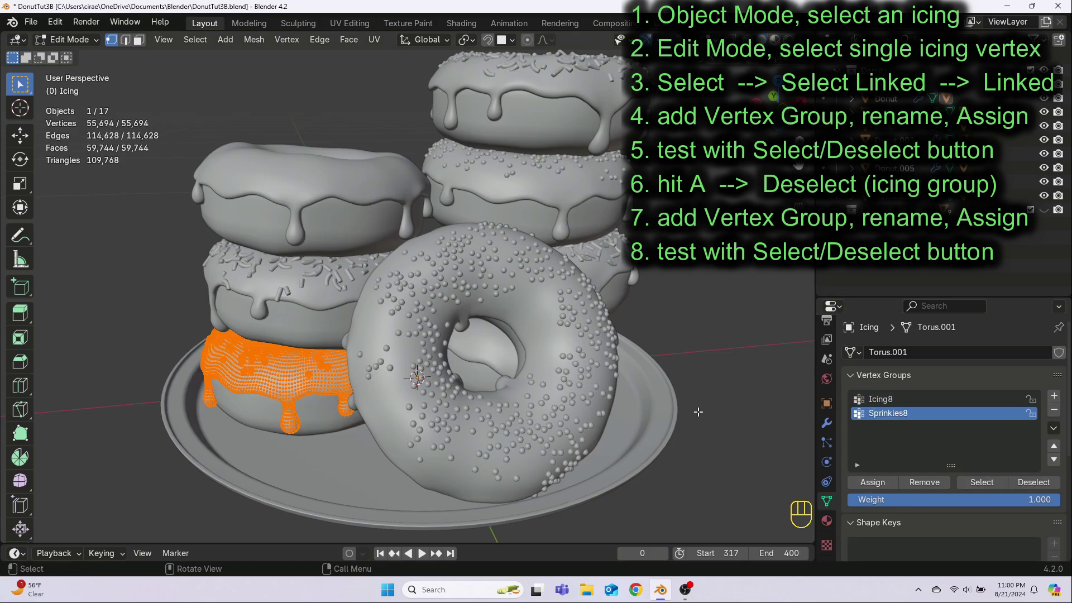
{"action": "key", "text": "Tab"}
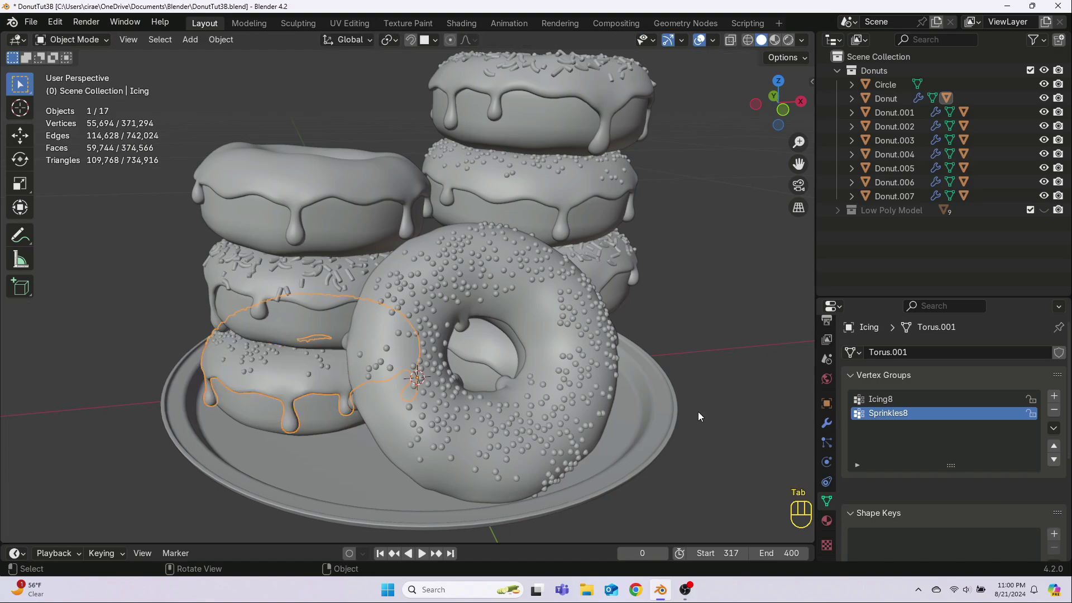
Join all eight donut icings into one object, with the icing of the right stack's top donut as the active object.
{"action": "left_click", "coordinate": [698, 412]}
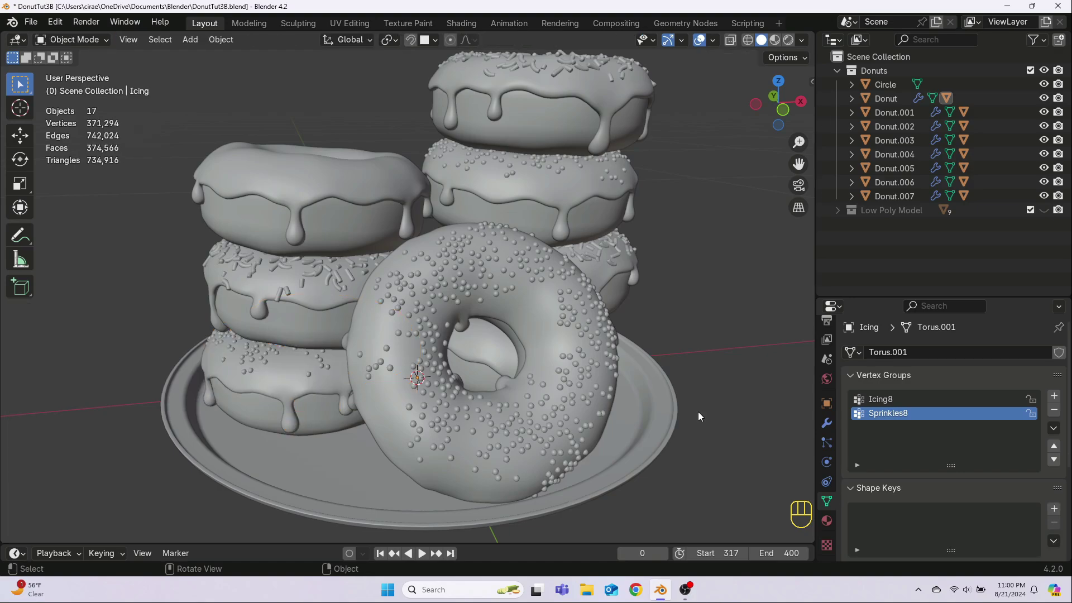
{"action": "left_click", "coordinate": [394, 226], "text": "shift"}
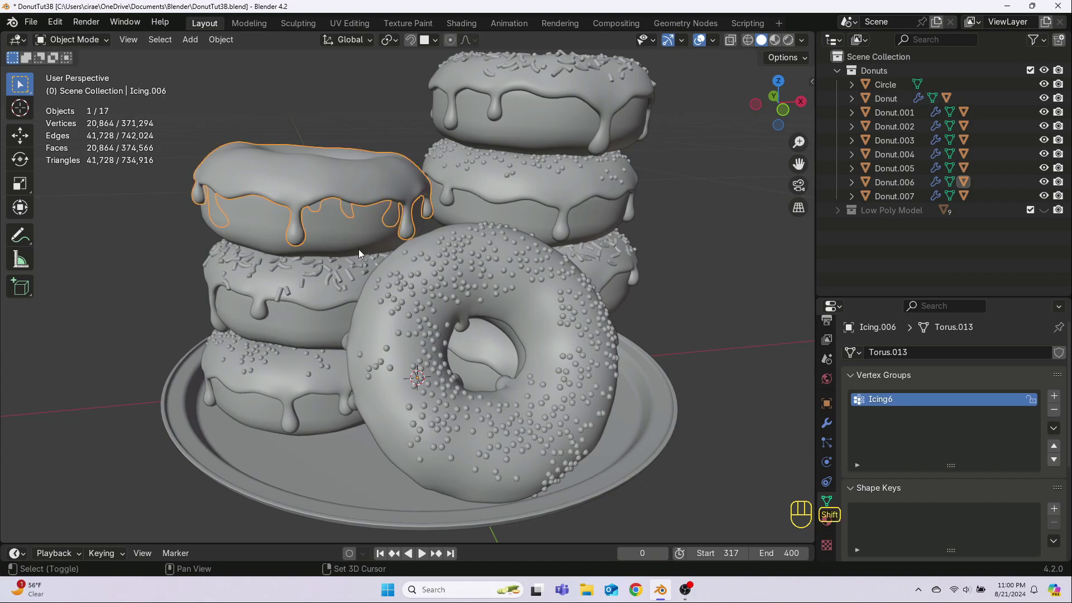
{"action": "left_click", "coordinate": [329, 279], "text": "shift"}
{"action": "left_click", "coordinate": [301, 354], "text": "shift"}
{"action": "left_click", "coordinate": [592, 388], "text": "shift"}
{"action": "middle_click_drag", "start_coordinate": [591, 387], "coordinate": [702, 462]}
{"action": "left_click", "coordinate": [690, 342], "text": "shift"}
{"action": "left_click", "coordinate": [719, 264], "text": "shift"}
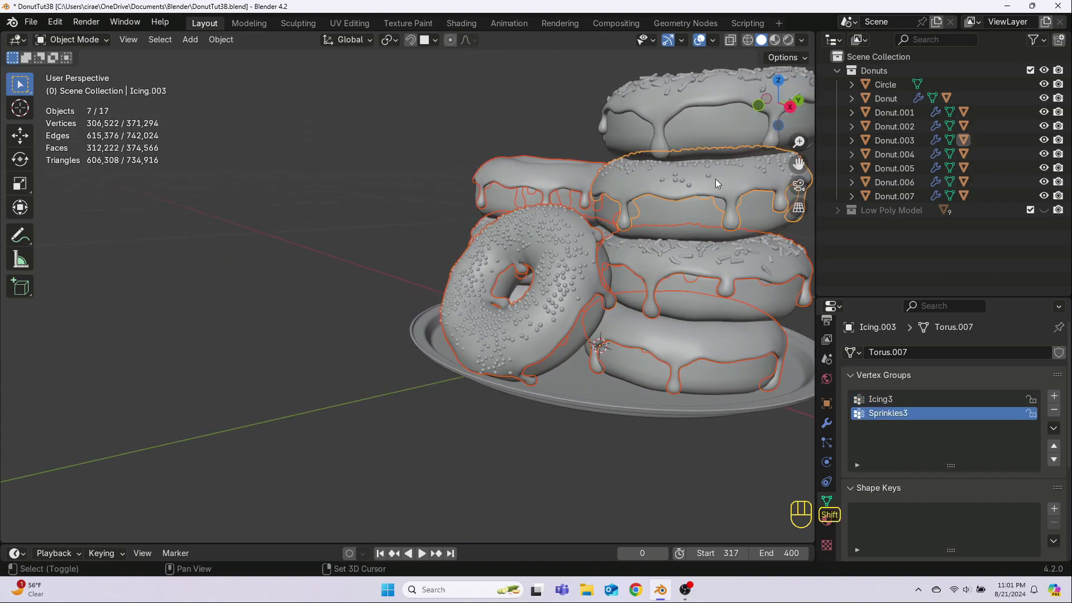
{"action": "left_click", "coordinate": [715, 179], "text": "shift"}
{"action": "left_click", "coordinate": [696, 89], "text": "shift"}
{"action": "middle_click_drag", "start_coordinate": [576, 469], "coordinate": [584, 426]}
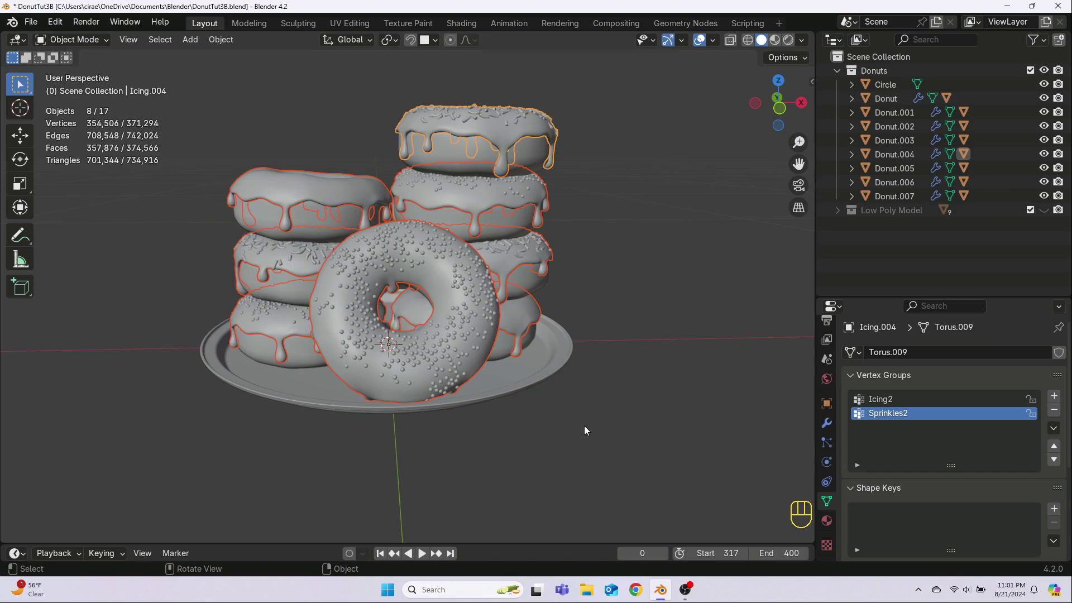
{"action": "key", "text": "ctrl+j"}
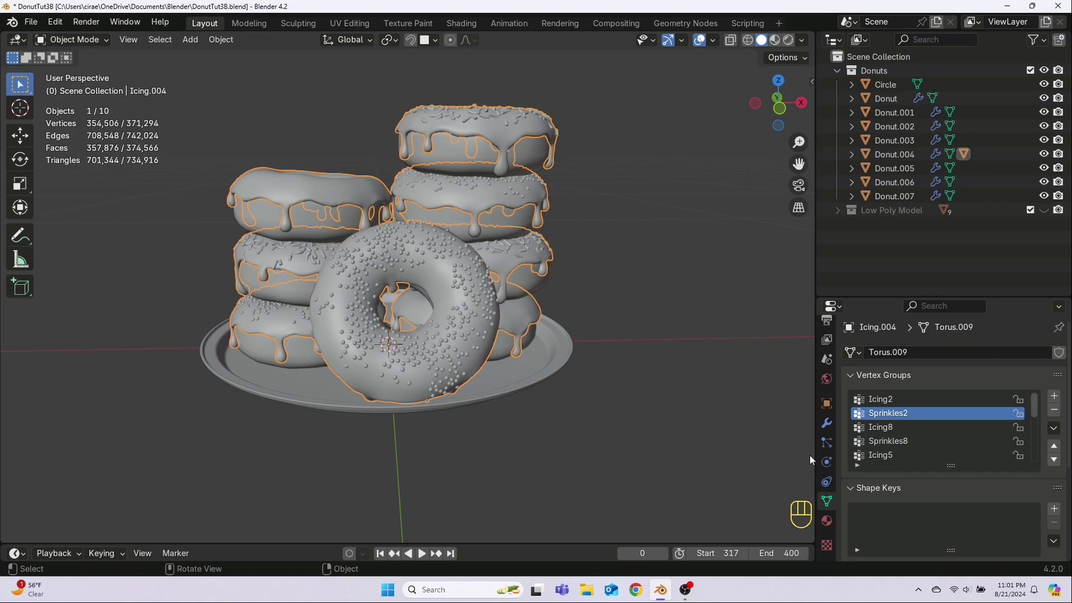
{"action": "left_click_drag", "start_coordinate": [815, 456], "coordinate": [828, 456]}
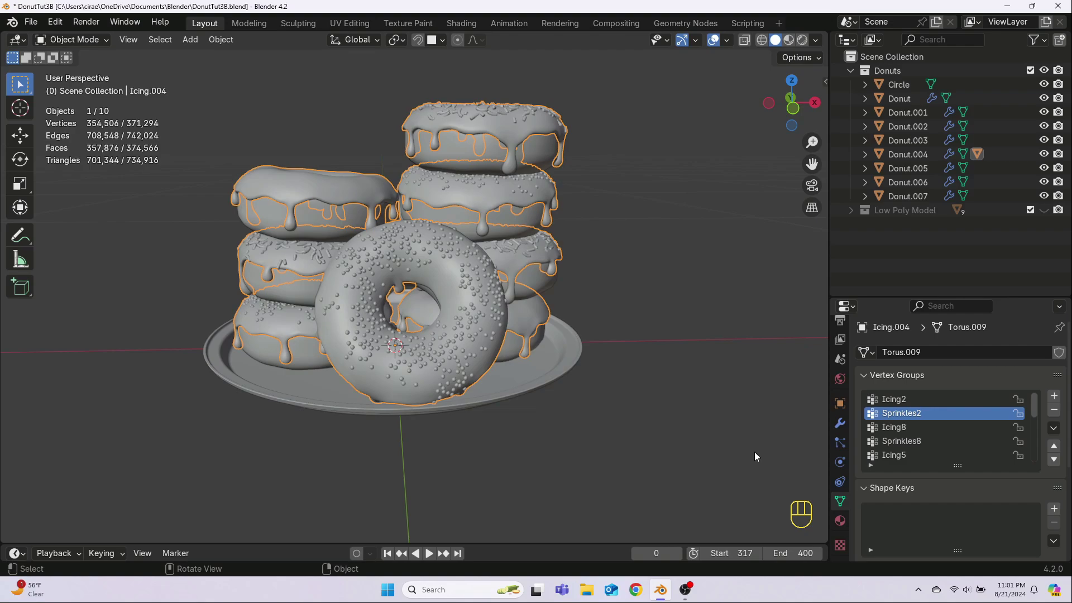
Select all vertices of the joined icing object in Edit Mode and look through its vertex groups.
{"action": "key", "text": "Tab"}
{"action": "middle_click_drag", "start_coordinate": [588, 330], "coordinate": [596, 373], "text": "shift"}
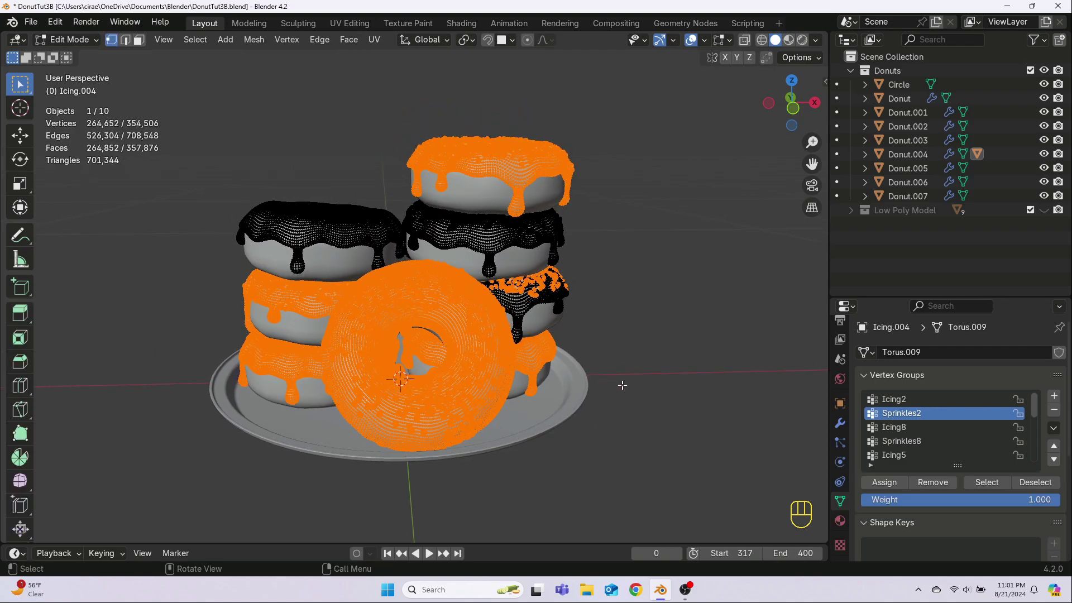
{"action": "key", "text": "a"}
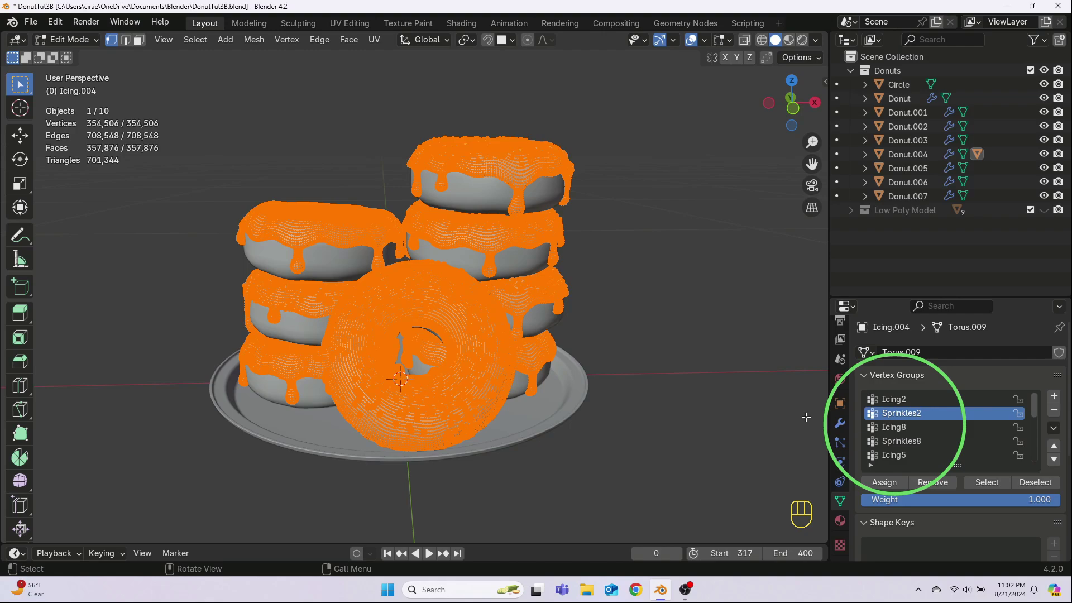
{"action": "scroll", "coordinate": [906, 441], "scroll_direction": "down", "scroll_amount": 5}
{"action": "scroll", "coordinate": [906, 441], "scroll_direction": "down", "scroll_amount": 3}
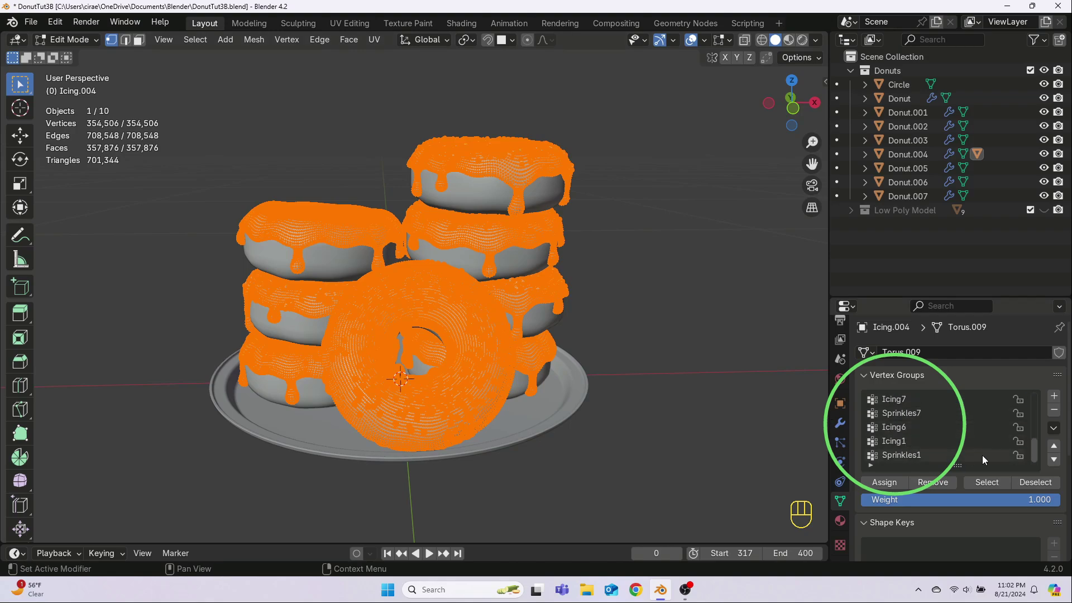
{"action": "left_click_drag", "start_coordinate": [1036, 457], "coordinate": [1036, 406]}
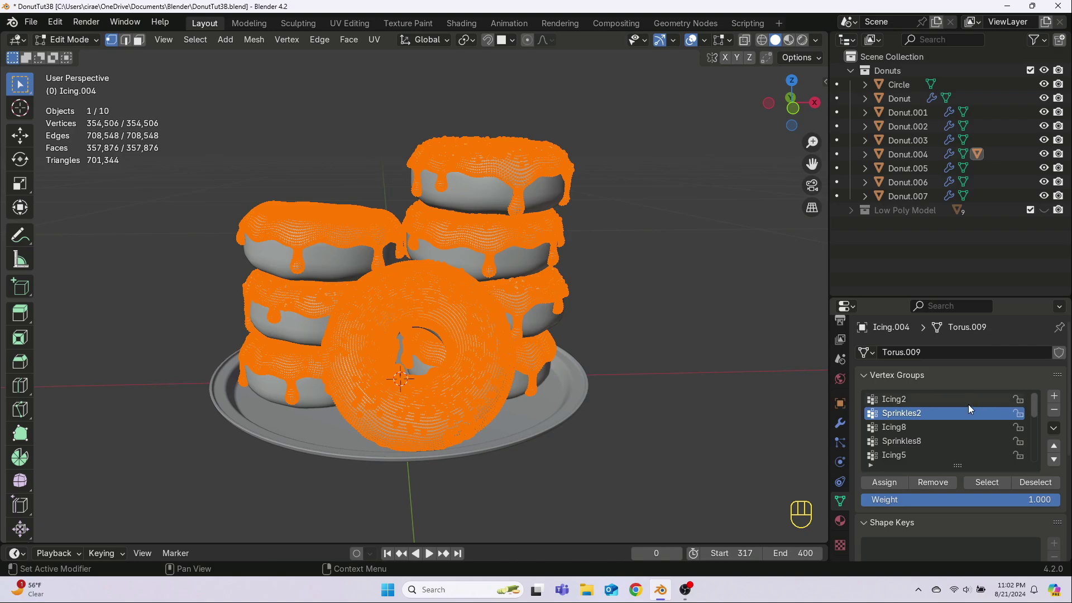
Test the Icing2 vertex group by deselecting it, and reselect all vertices.
{"action": "left_click", "coordinate": [905, 400]}
{"action": "left_click", "coordinate": [1031, 484]}
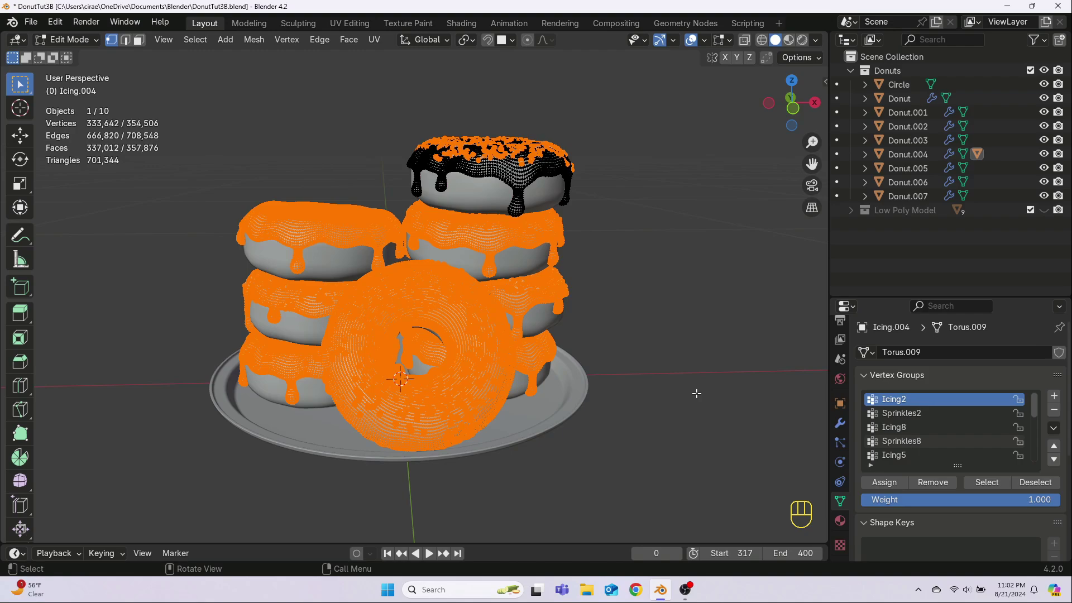
{"action": "key", "text": "a"}
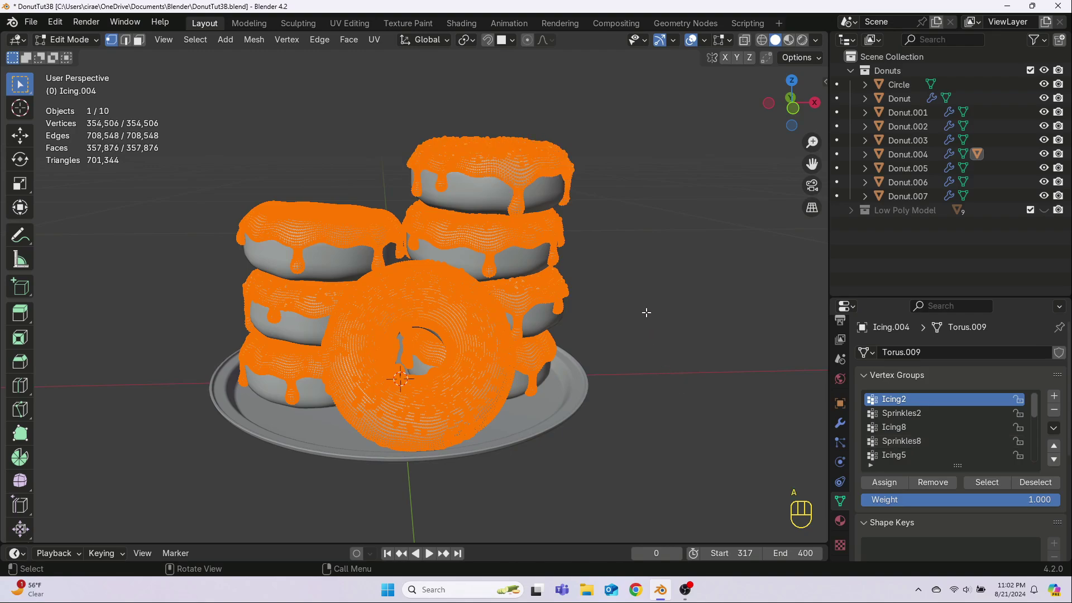
Deselect the vertex groups Sprinkles2, Sprinkles8, Sprinkles4, Sprinkles3, Sprinkles7 and Sprinkles1, and hide the icing vertices that are still selected.
{"action": "left_click", "coordinate": [915, 415]}
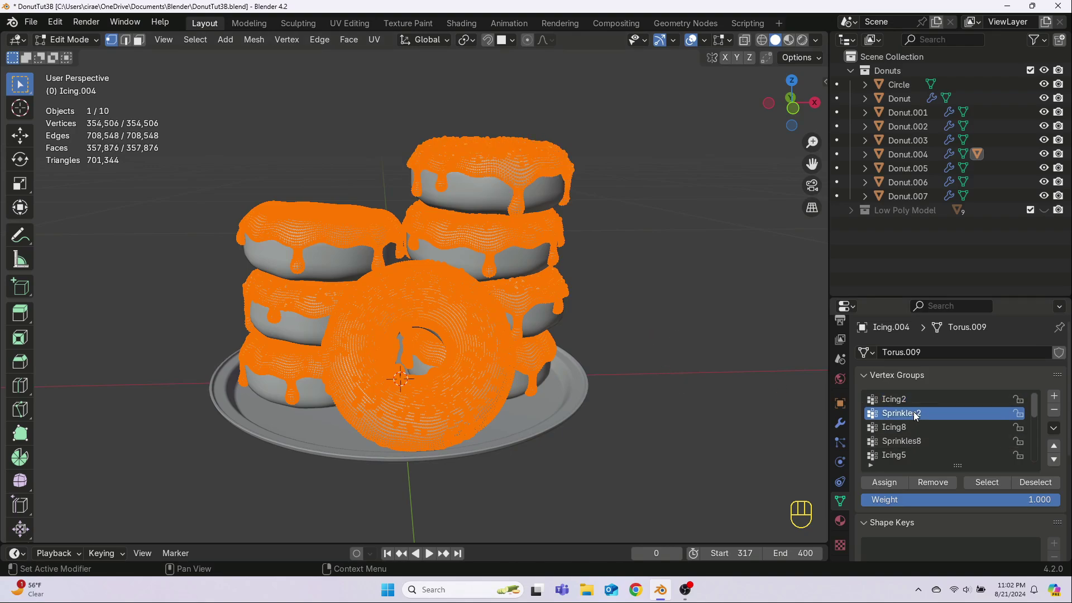
{"action": "left_click", "coordinate": [1039, 486]}
{"action": "left_click", "coordinate": [918, 442]}
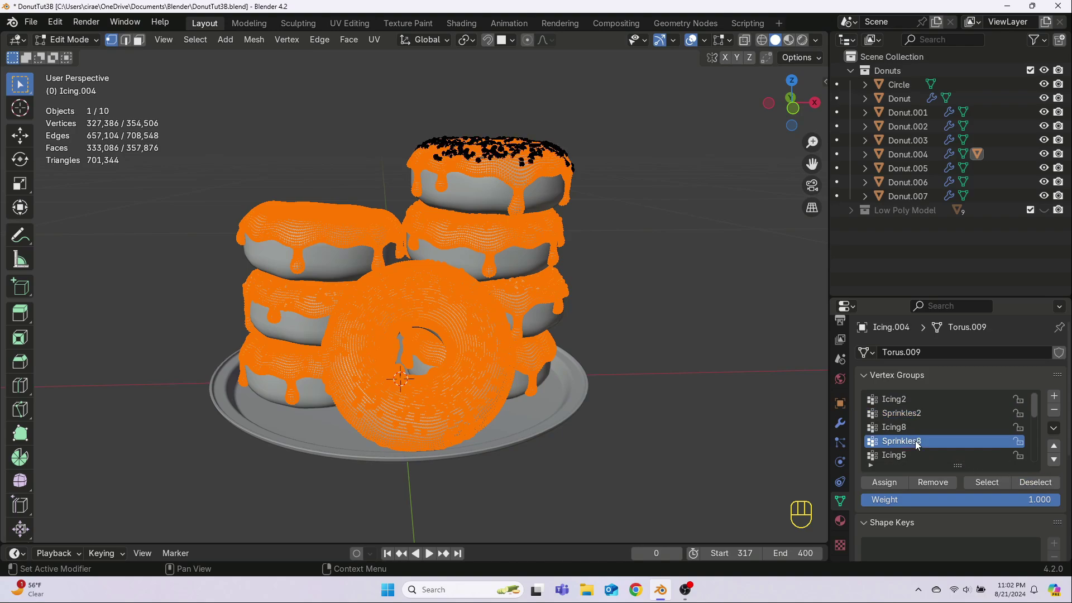
{"action": "left_click", "coordinate": [1030, 483]}
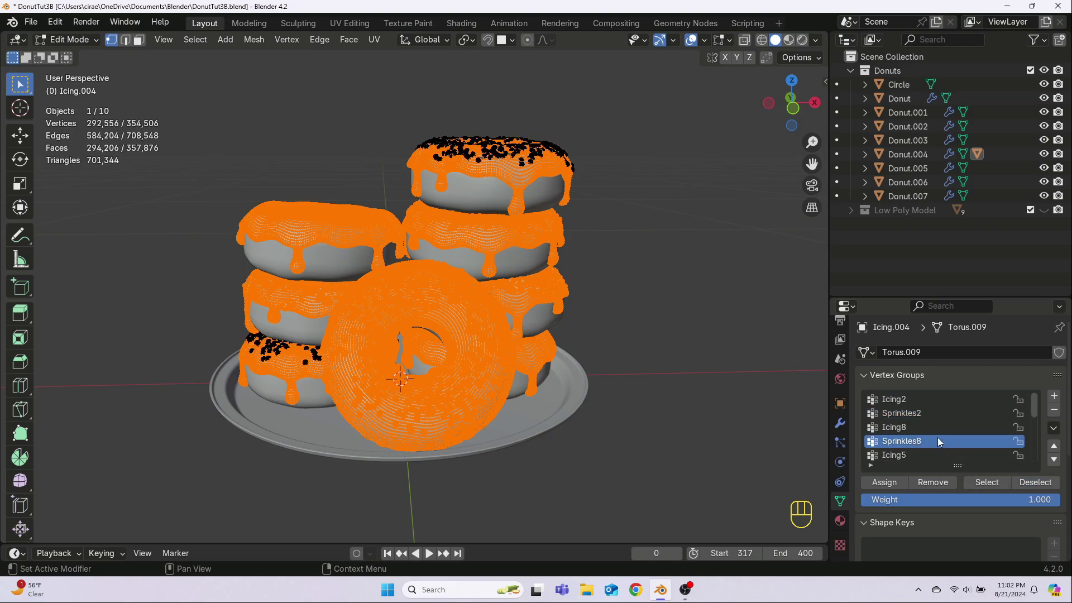
{"action": "scroll", "coordinate": [937, 437], "scroll_direction": "down", "scroll_amount": 1}
{"action": "scroll", "coordinate": [937, 437], "scroll_direction": "down", "scroll_amount": 3}
{"action": "left_click", "coordinate": [919, 428]}
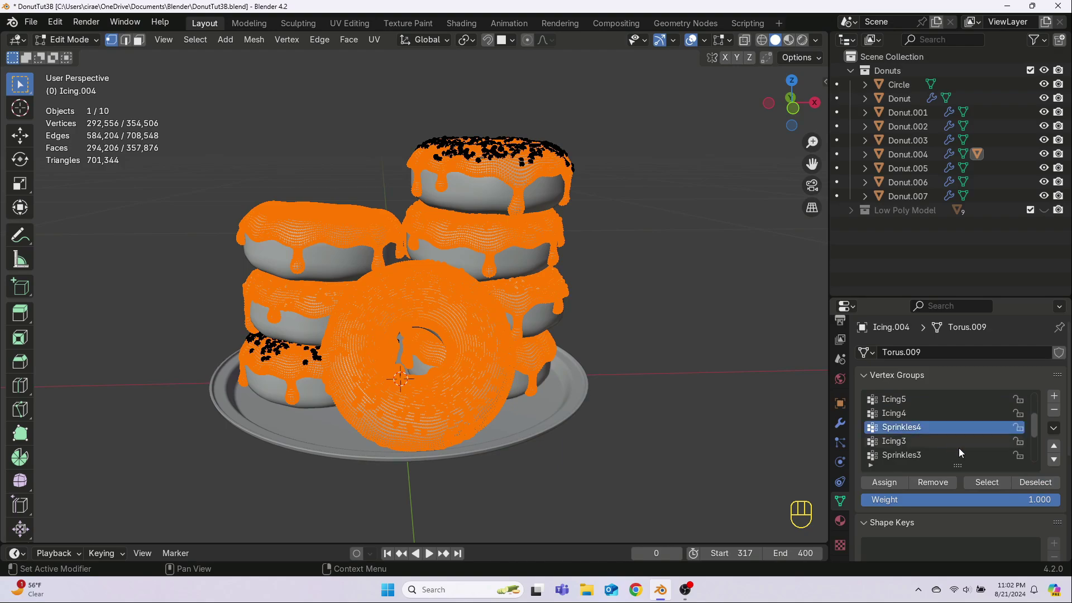
{"action": "left_click", "coordinate": [1026, 484]}
{"action": "left_click", "coordinate": [919, 455]}
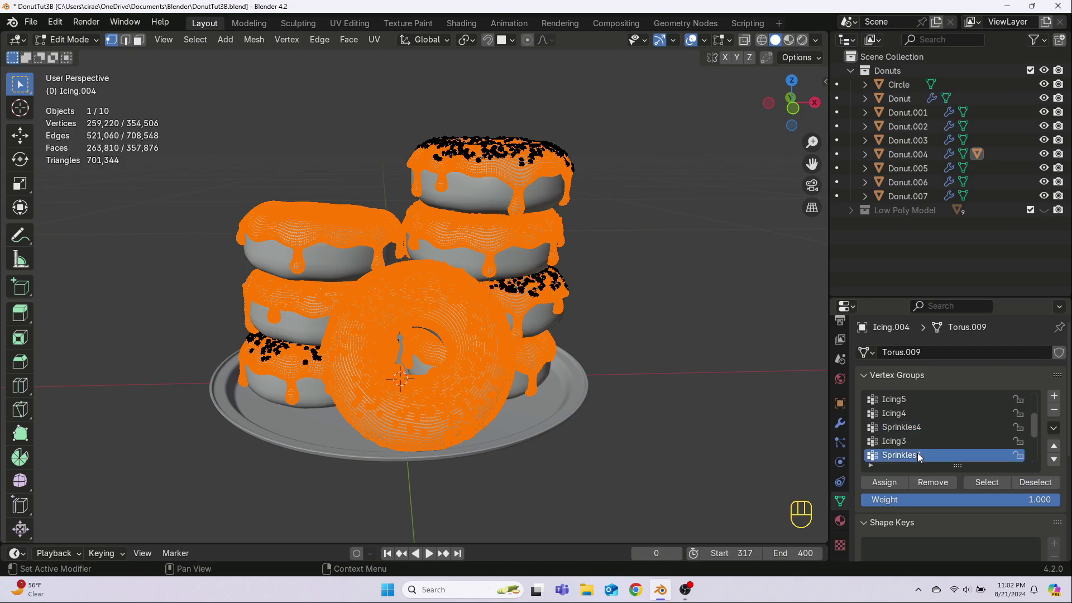
{"action": "left_click", "coordinate": [1027, 482]}
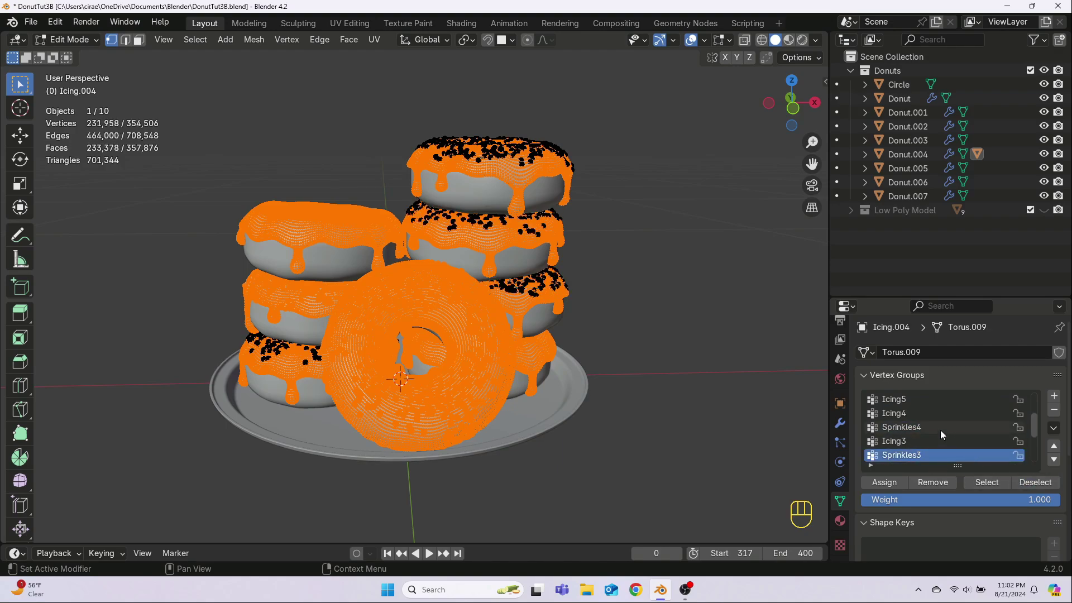
{"action": "scroll", "coordinate": [940, 430], "scroll_direction": "down", "scroll_amount": 5}
{"action": "left_click", "coordinate": [919, 413]}
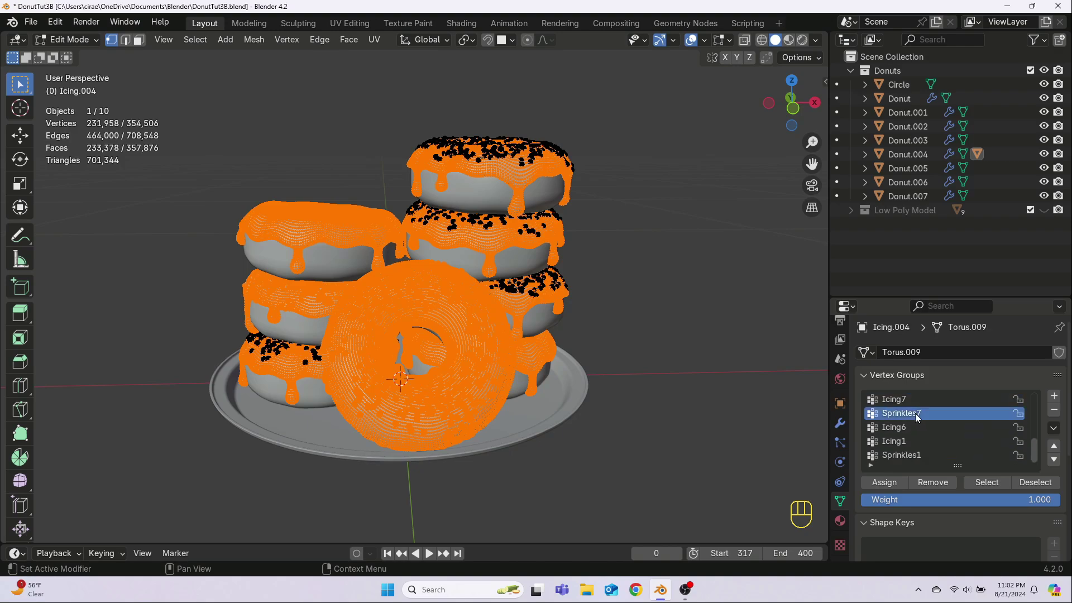
{"action": "left_click", "coordinate": [1026, 482]}
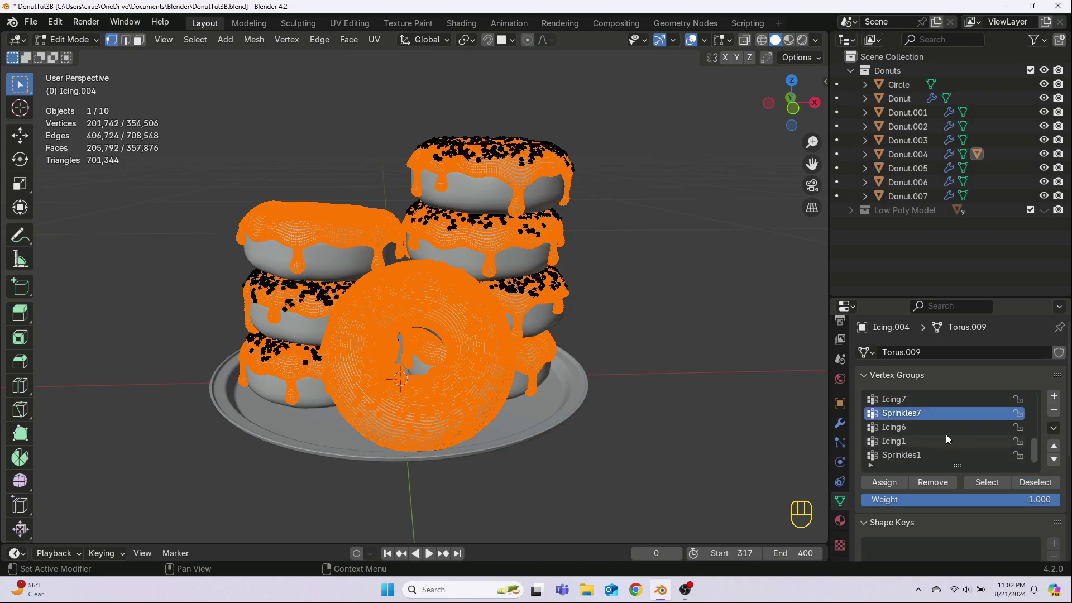
{"action": "left_click", "coordinate": [918, 455]}
{"action": "left_click", "coordinate": [1026, 483]}
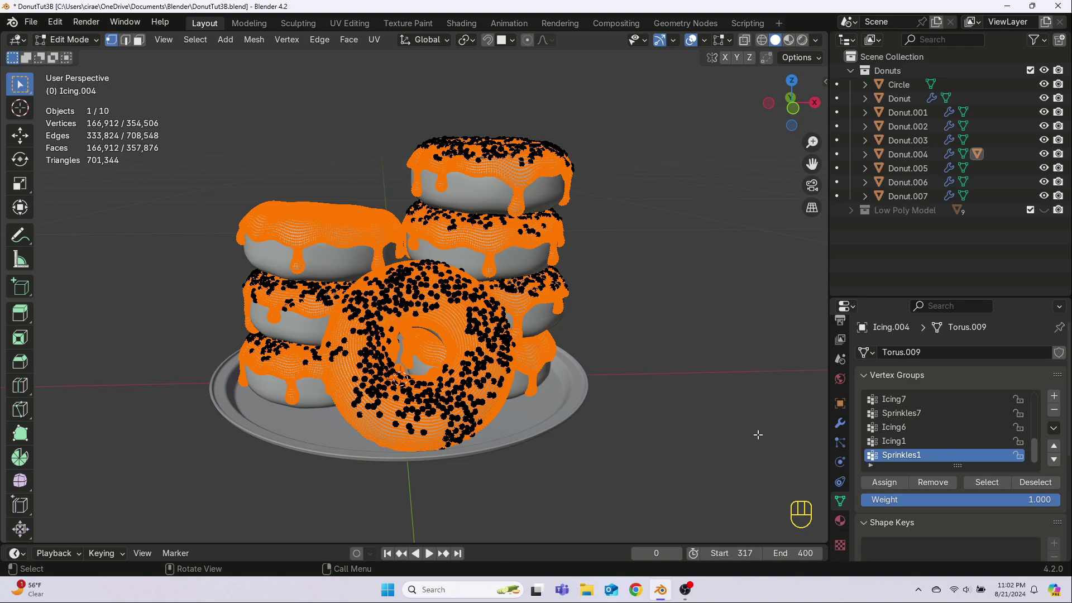
{"action": "key", "text": "h"}
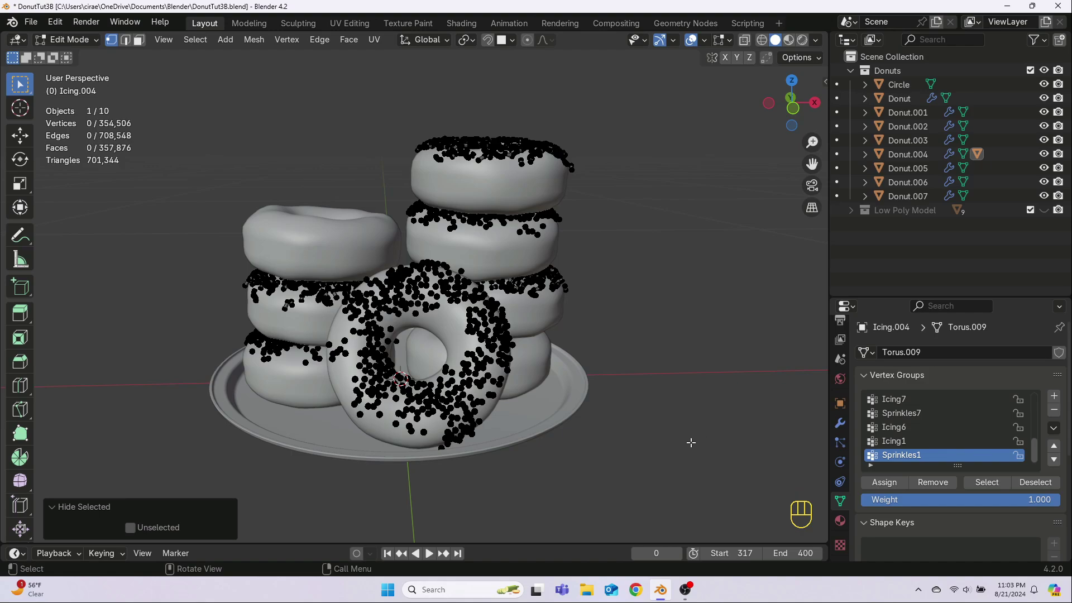
Select random vertices among the visible sprinkles with a ratio of 0.003.
{"action": "scroll", "coordinate": [691, 443], "scroll_direction": "up", "scroll_amount": 4}
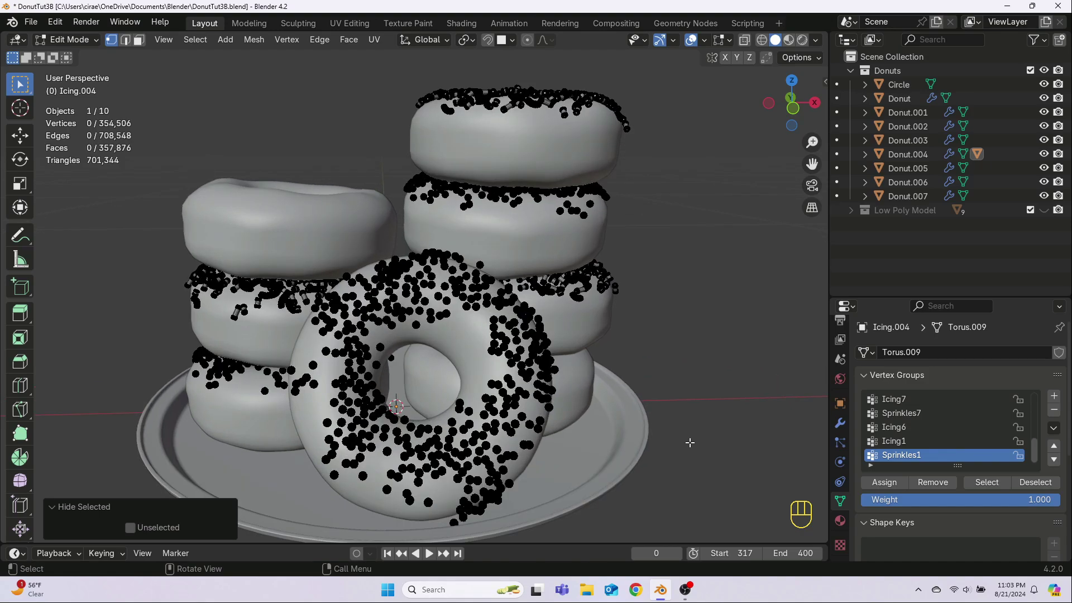
{"action": "middle_click_drag", "start_coordinate": [681, 447], "coordinate": [702, 467]}
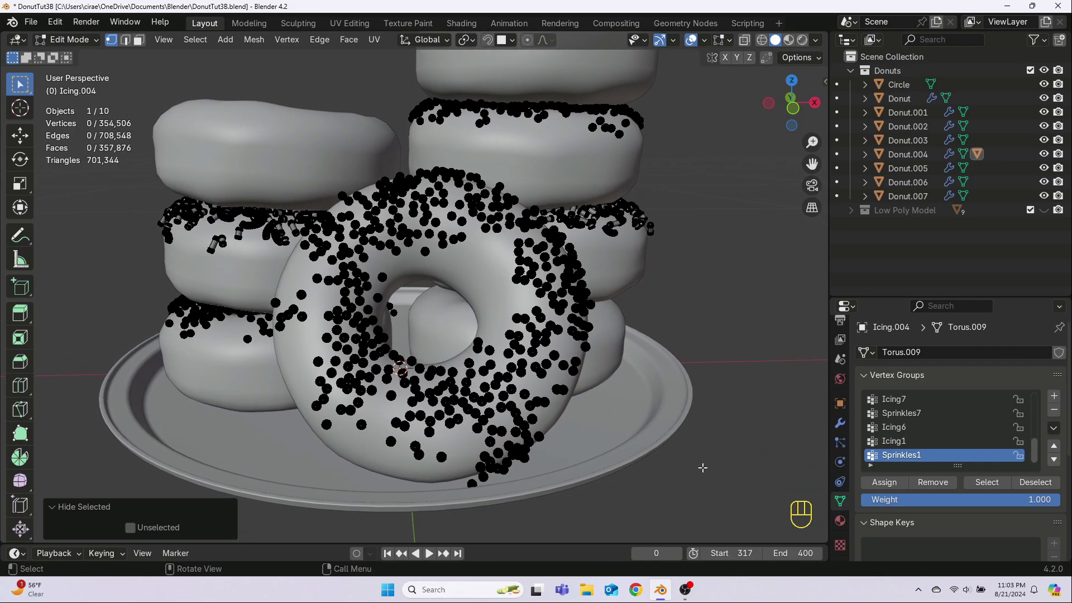
{"action": "left_click", "coordinate": [186, 41]}
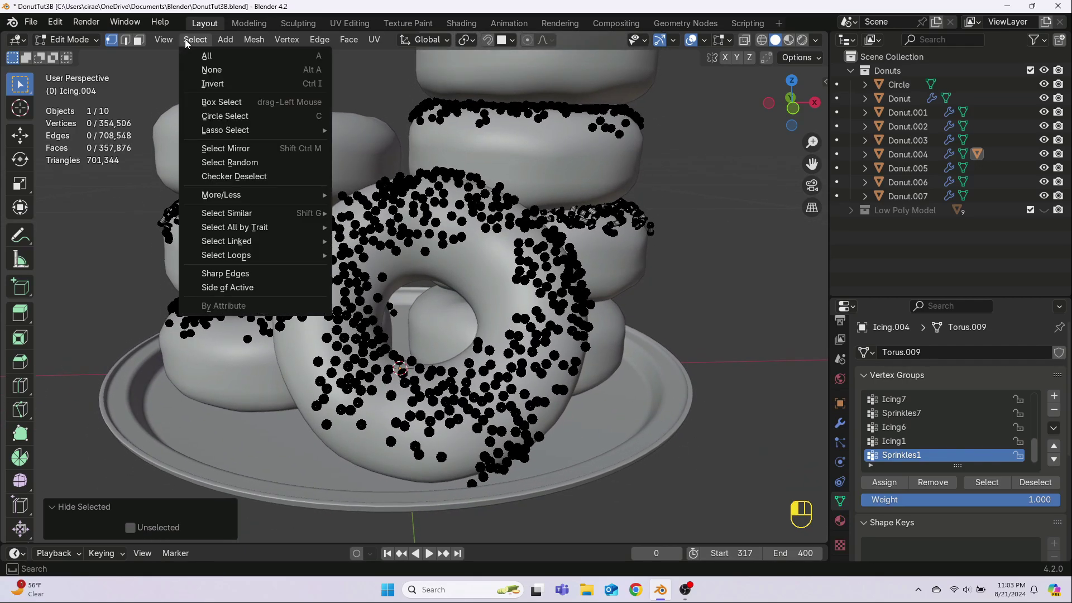
{"action": "left_click", "coordinate": [216, 162]}
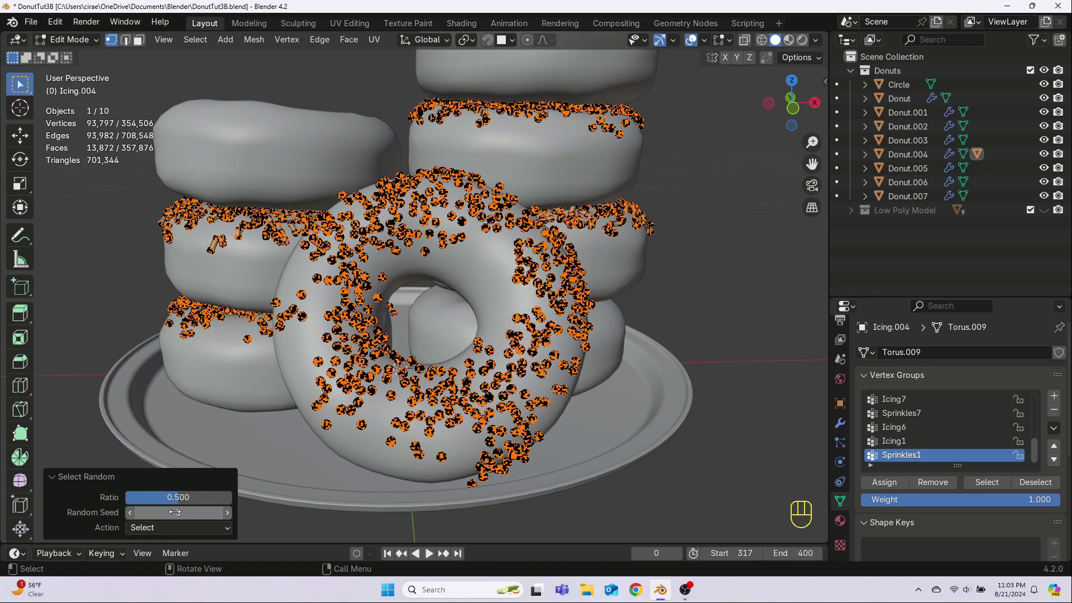
{"action": "left_click", "coordinate": [179, 495]}
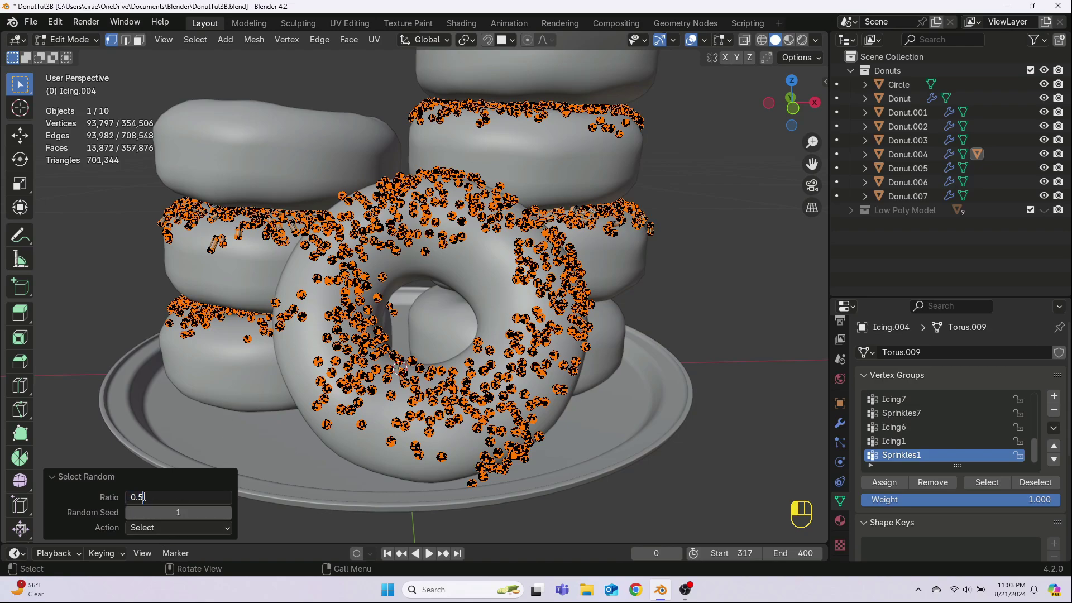
{"action": "key", "text": "BackSpace"}
{"action": "type", "text": "003"}
{"action": "key", "text": "Return"}
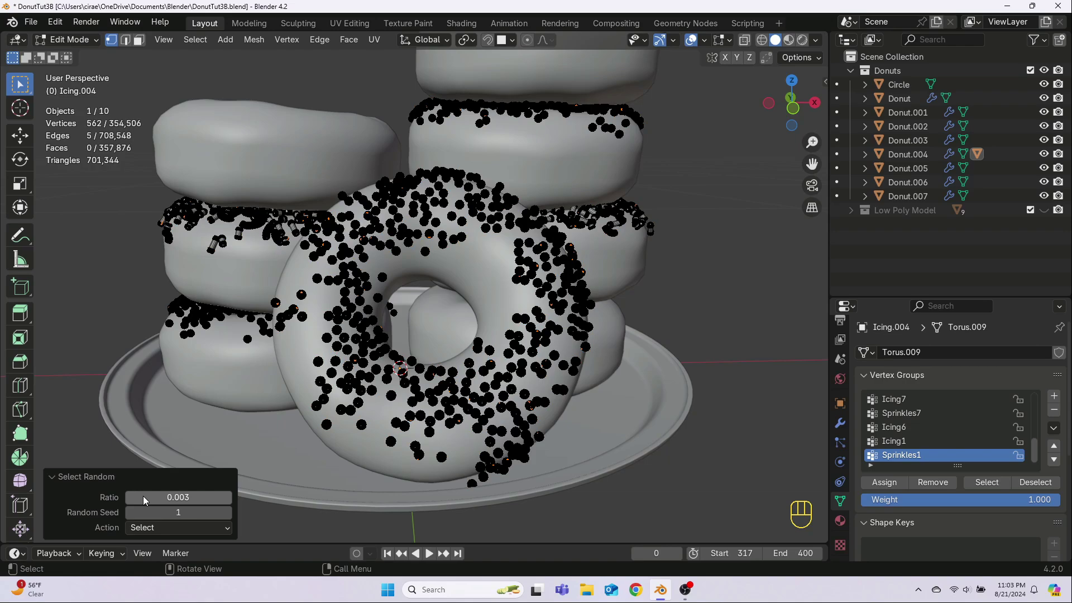
{"action": "scroll", "coordinate": [250, 422], "scroll_direction": "up", "scroll_amount": 1}
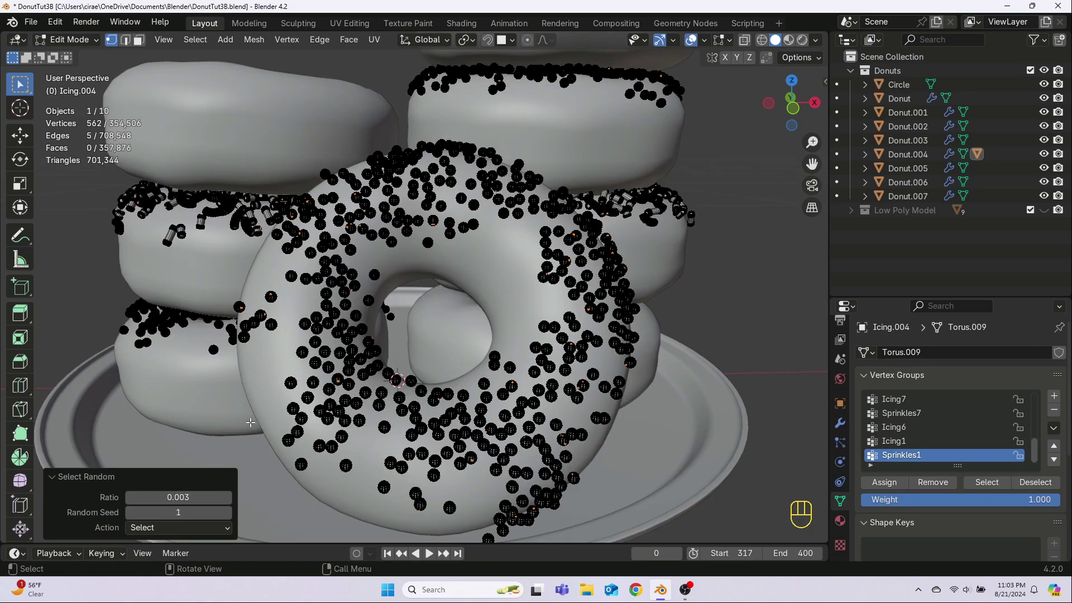
Try extending the random vertex selection to whole linked sprinkles, and undo both the linked and the random selection.
{"action": "scroll", "coordinate": [251, 422], "scroll_direction": "up", "scroll_amount": 1}
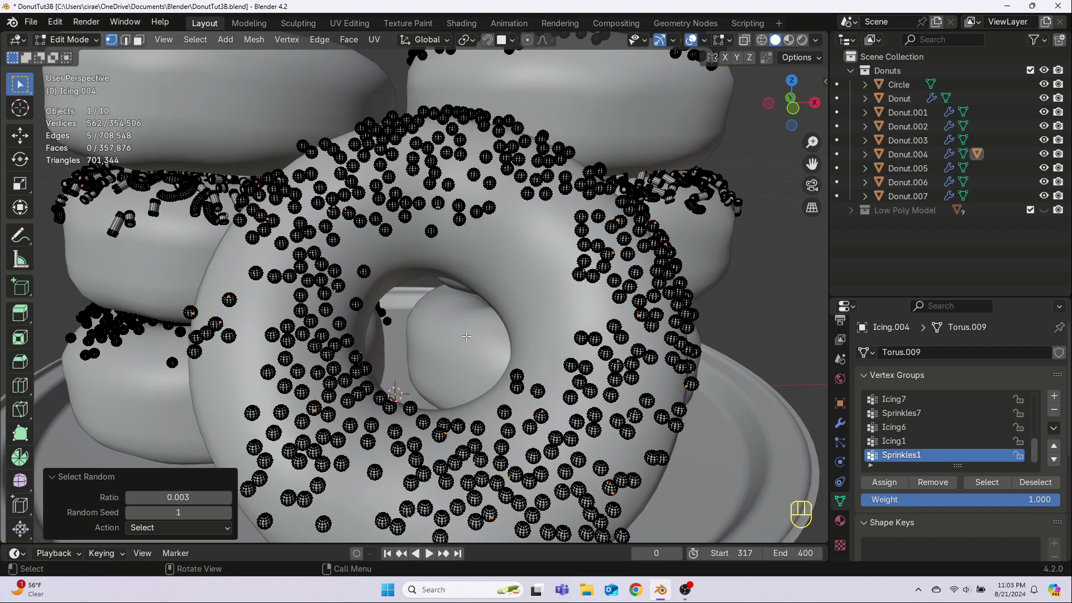
{"action": "scroll", "coordinate": [467, 337], "scroll_direction": "down", "scroll_amount": 2}
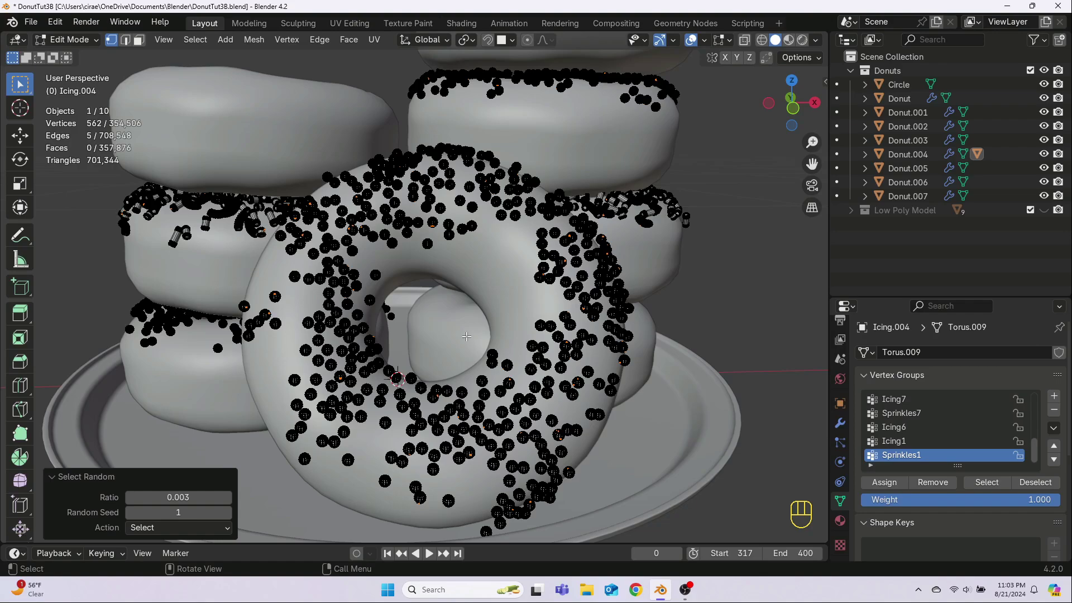
{"action": "left_click", "coordinate": [195, 39]}
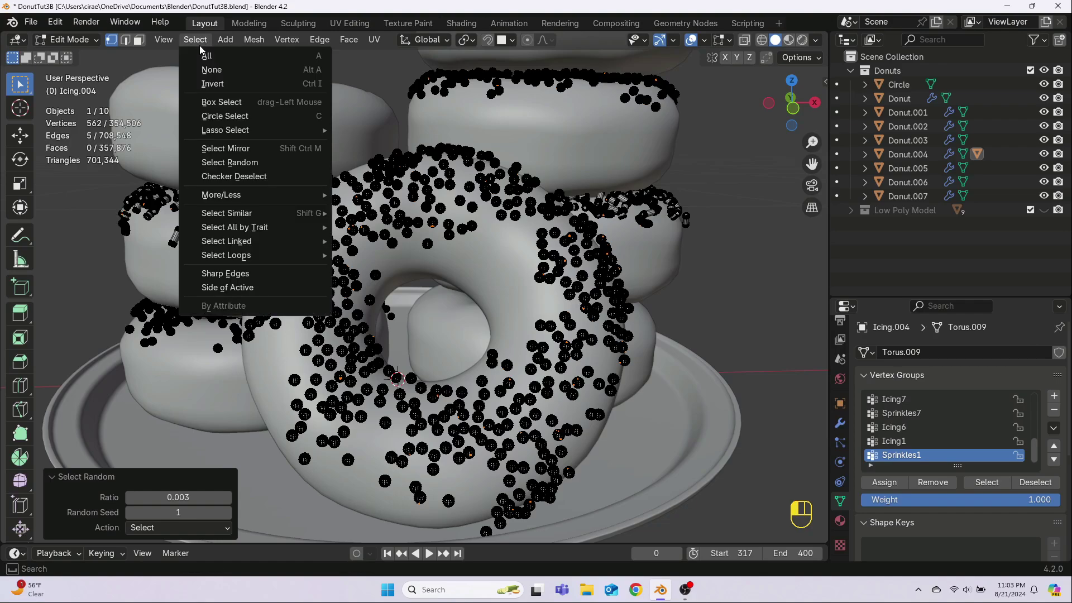
{"action": "mouse_move", "coordinate": [238, 241]}
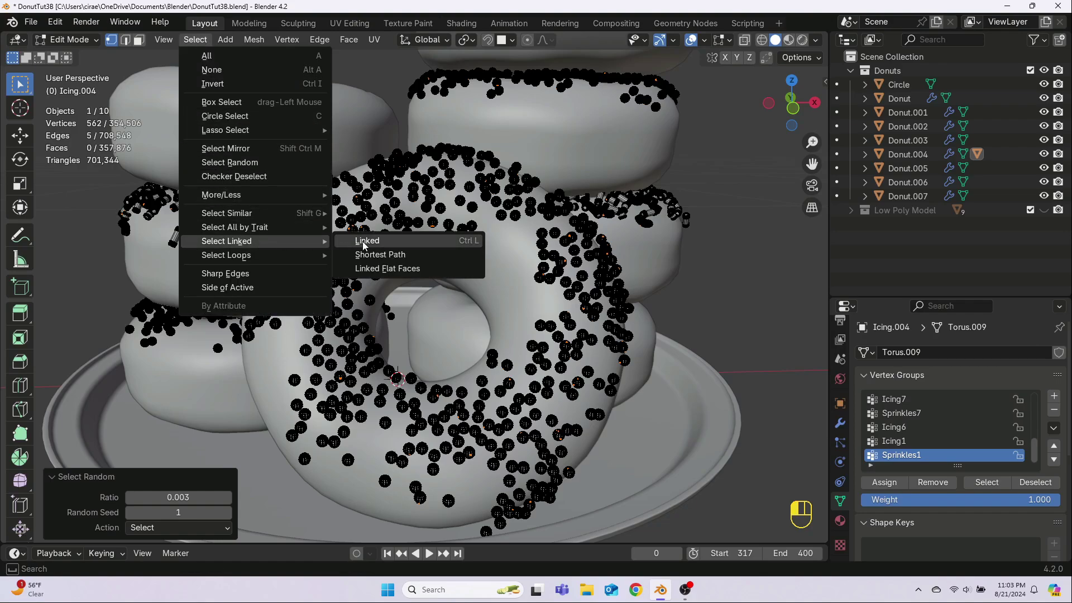
{"action": "left_click", "coordinate": [361, 240]}
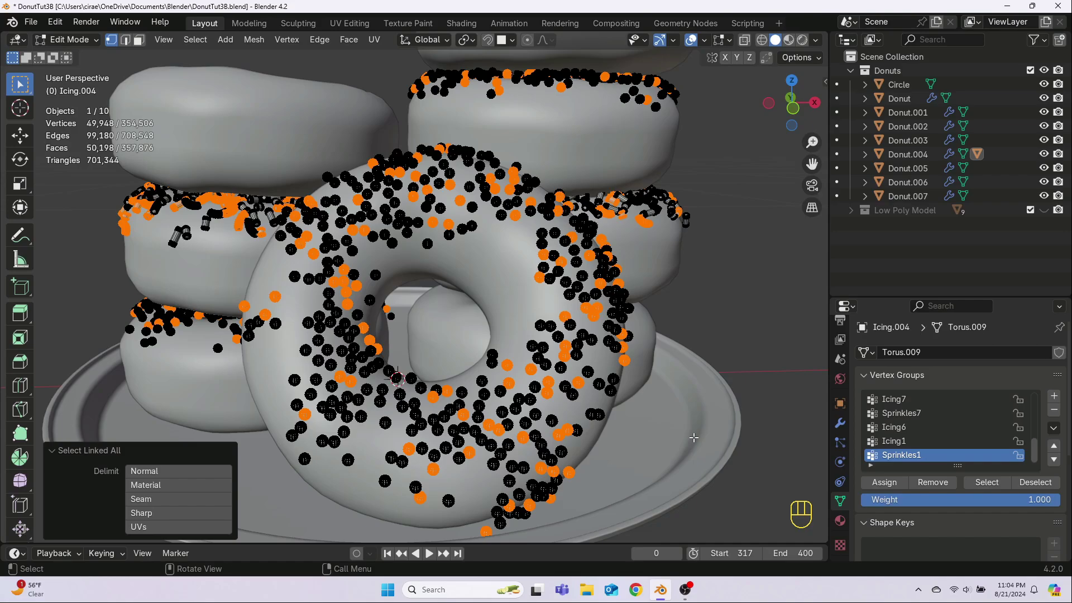
{"action": "key", "text": "ctrl+z"}
{"action": "key", "text": "ctrl+z"}
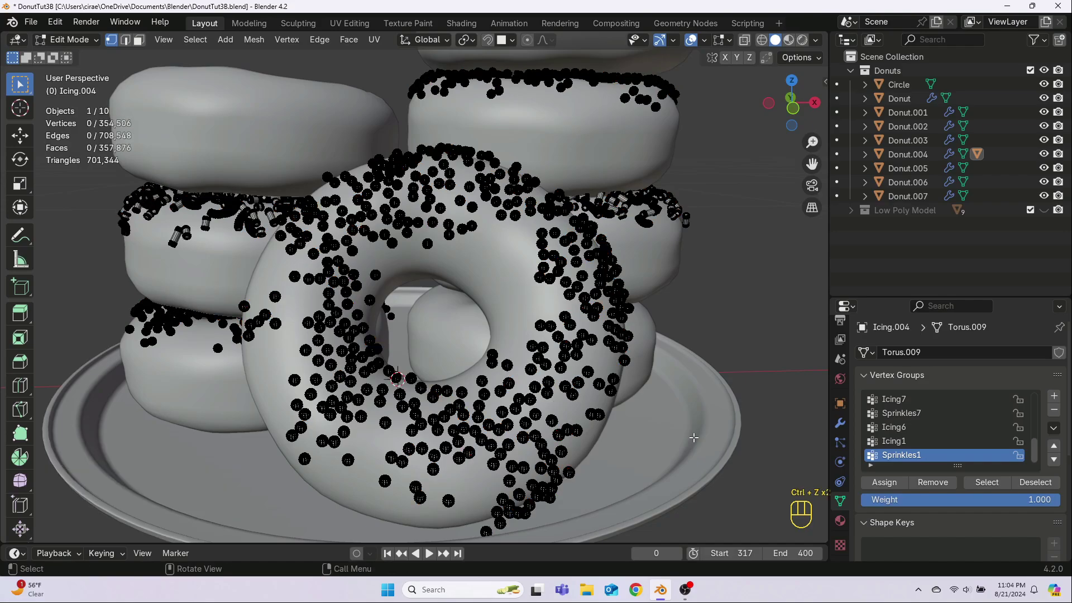
Select random vertices among the visible sprinkles with a ratio of 0.001.
{"action": "left_click", "coordinate": [195, 41]}
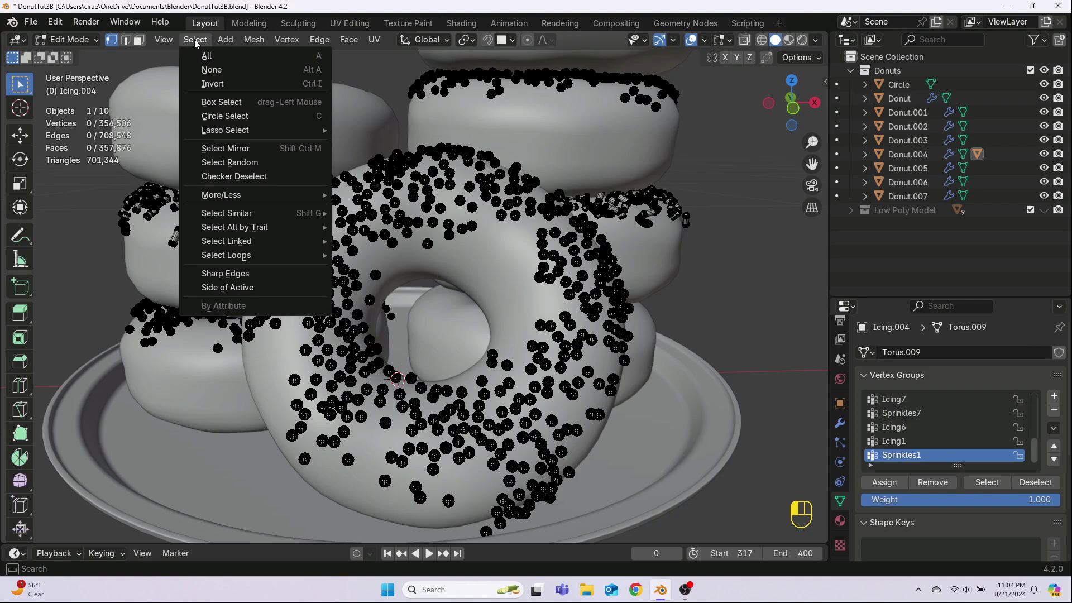
{"action": "left_click", "coordinate": [228, 163]}
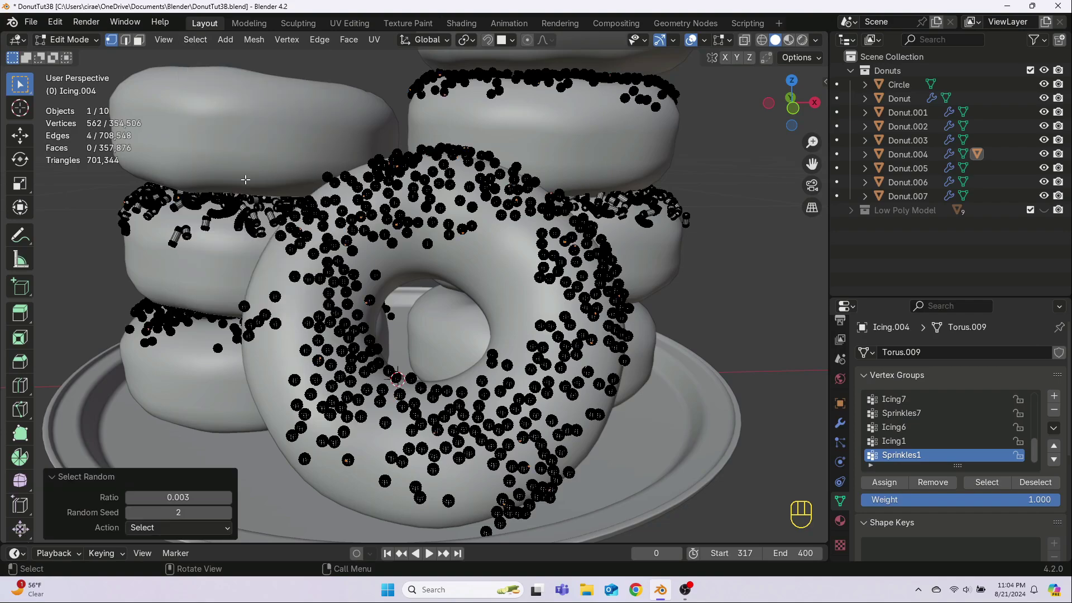
{"action": "double_click", "coordinate": [175, 497]}
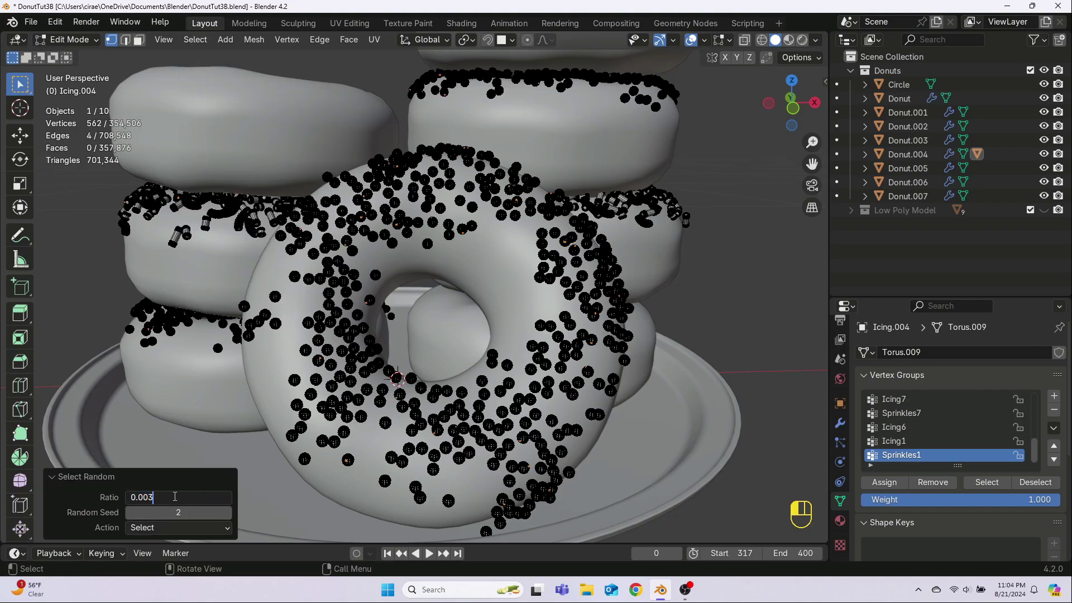
{"action": "key", "text": "BackSpace"}
{"action": "type", "text": "1"}
{"action": "key", "text": "Return"}
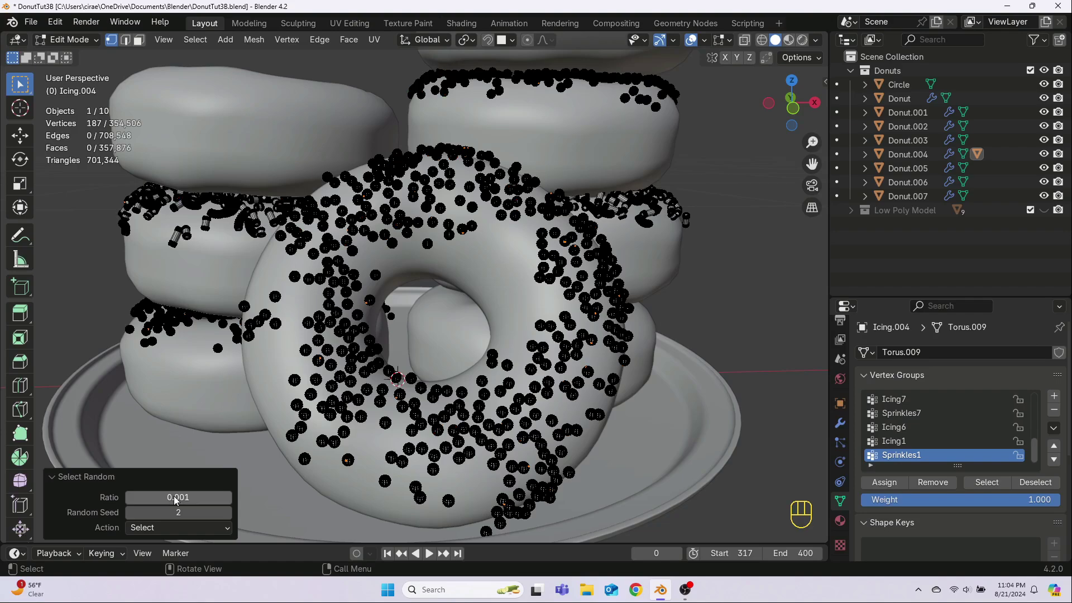
Extend the random selection to whole linked sprinkles and separate them from the icing into their own object.
{"action": "left_click", "coordinate": [193, 40]}
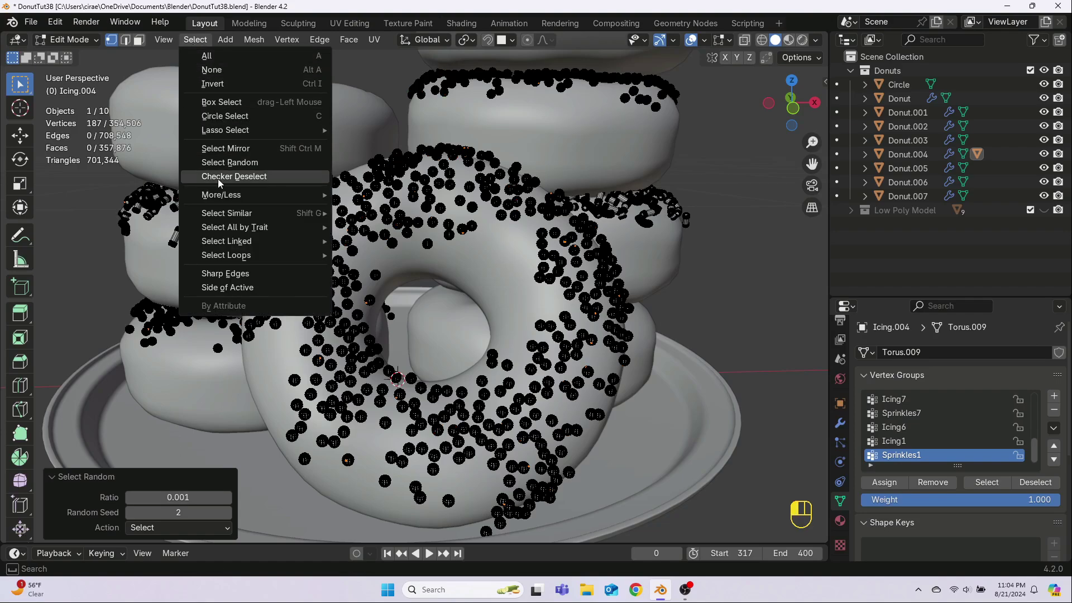
{"action": "mouse_move", "coordinate": [240, 240]}
{"action": "left_click", "coordinate": [363, 240]}
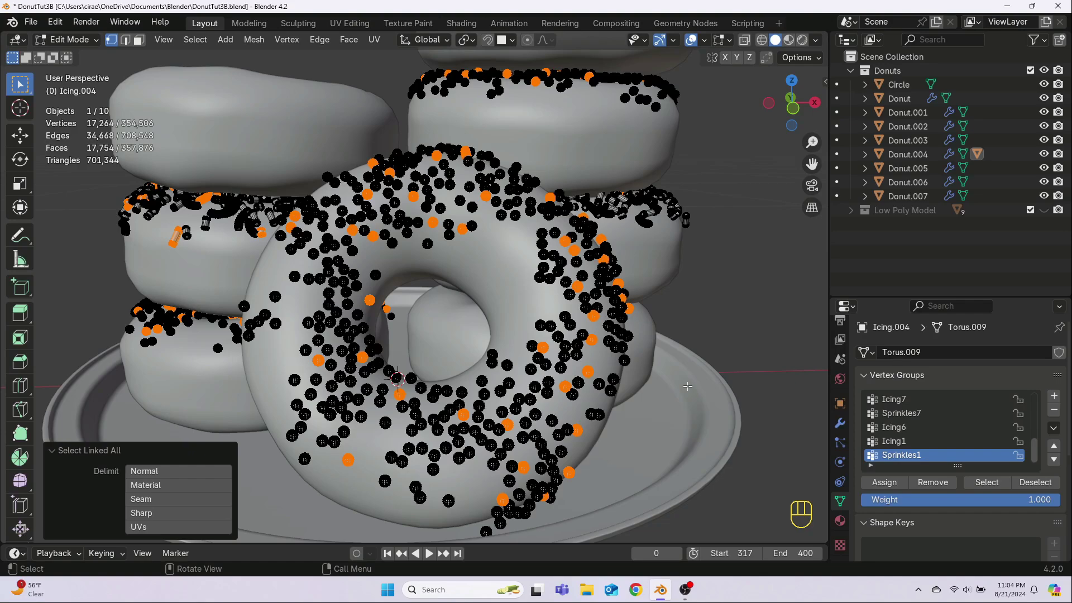
{"action": "left_click", "coordinate": [254, 41]}
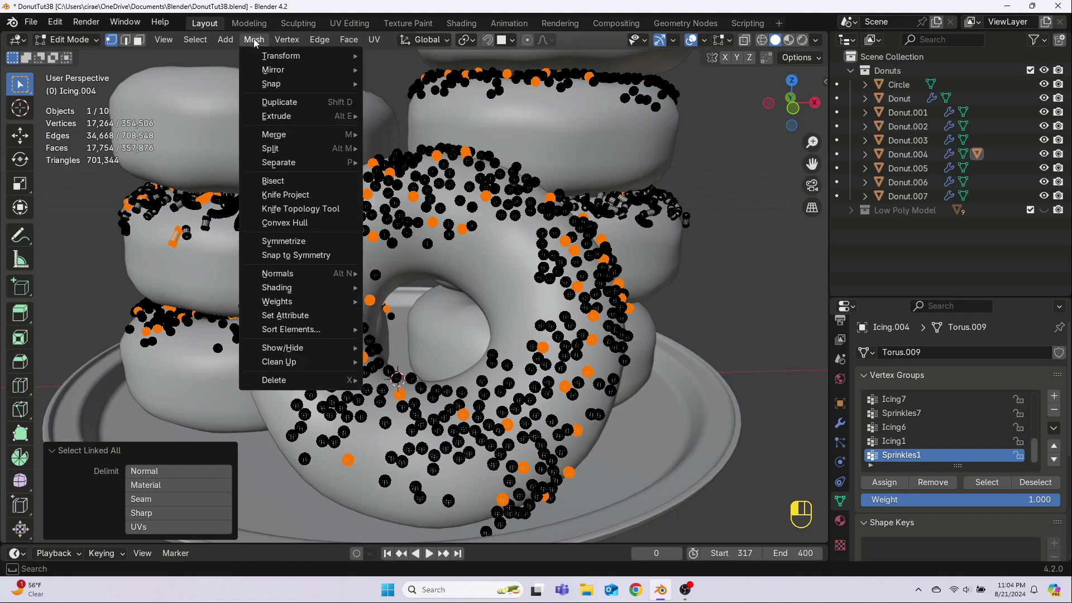
{"action": "mouse_move", "coordinate": [291, 162]}
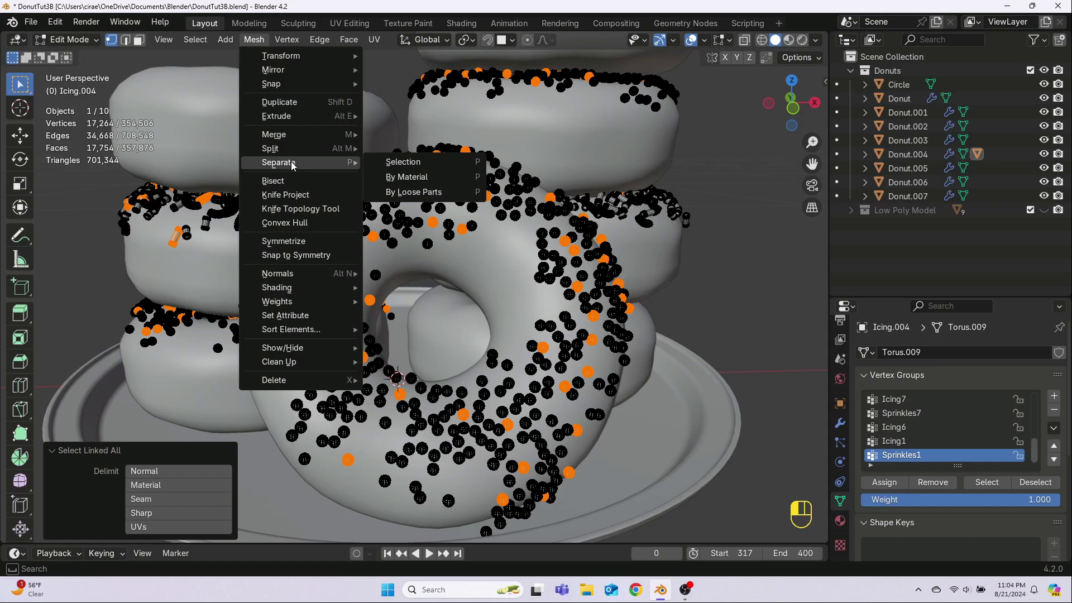
{"action": "left_click", "coordinate": [397, 162]}
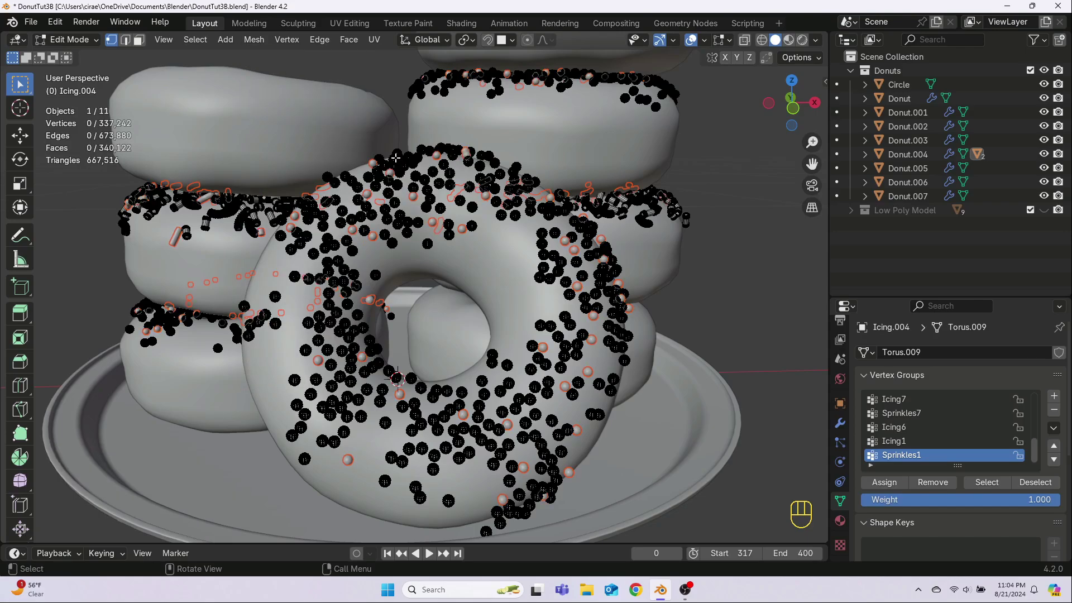
Select the separated sprinkles in Object Mode and add a vertex color attribute named Color in red with saturation 1.000 and value 0.733.
{"action": "key", "text": "Tab"}
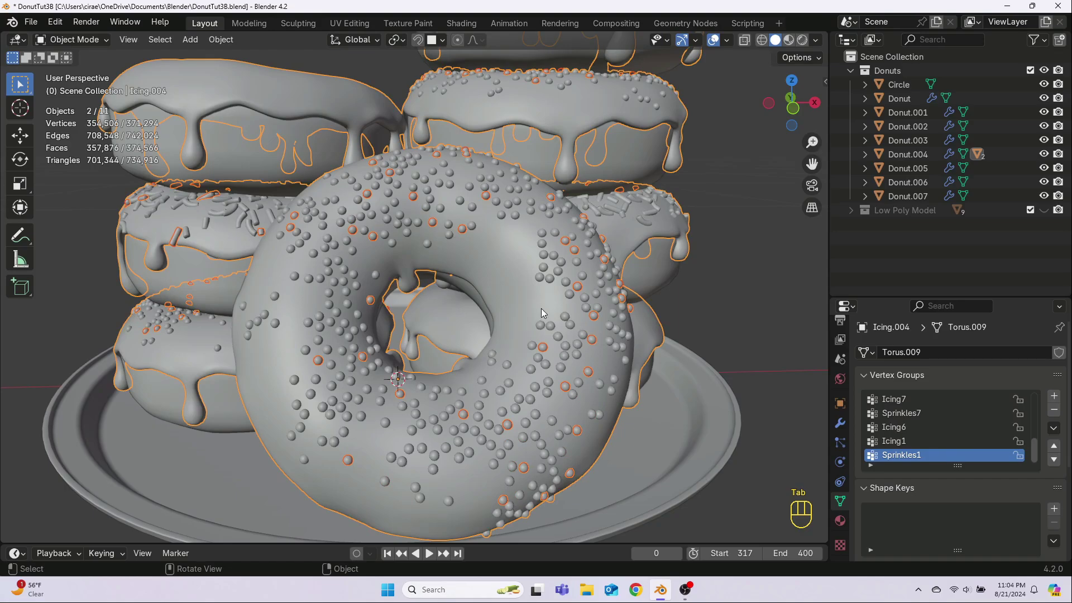
{"action": "left_click", "coordinate": [545, 349]}
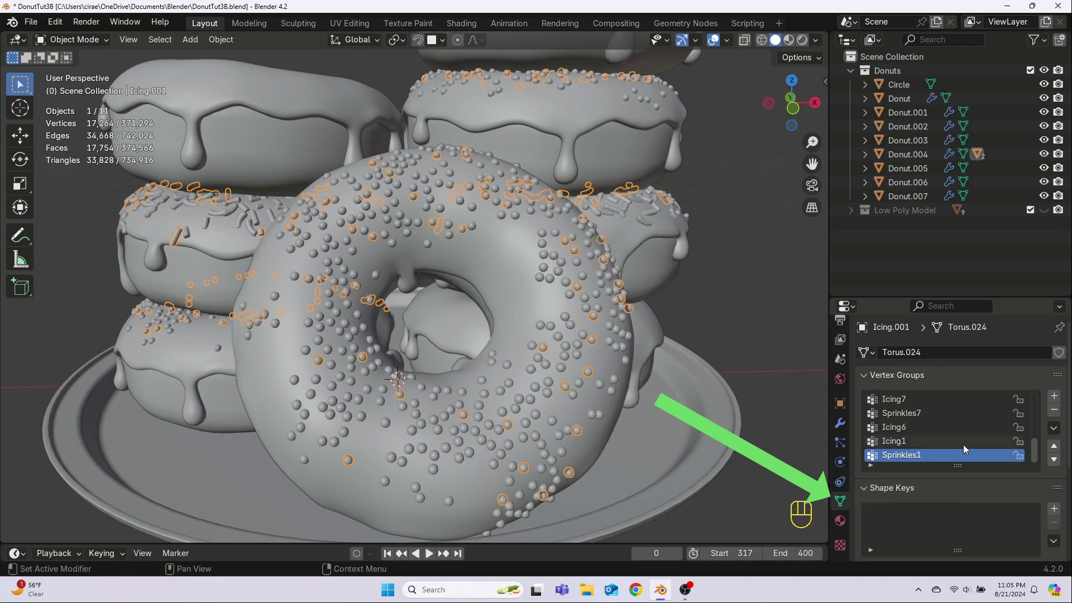
{"action": "scroll", "coordinate": [1070, 517], "scroll_direction": "down", "scroll_amount": 5}
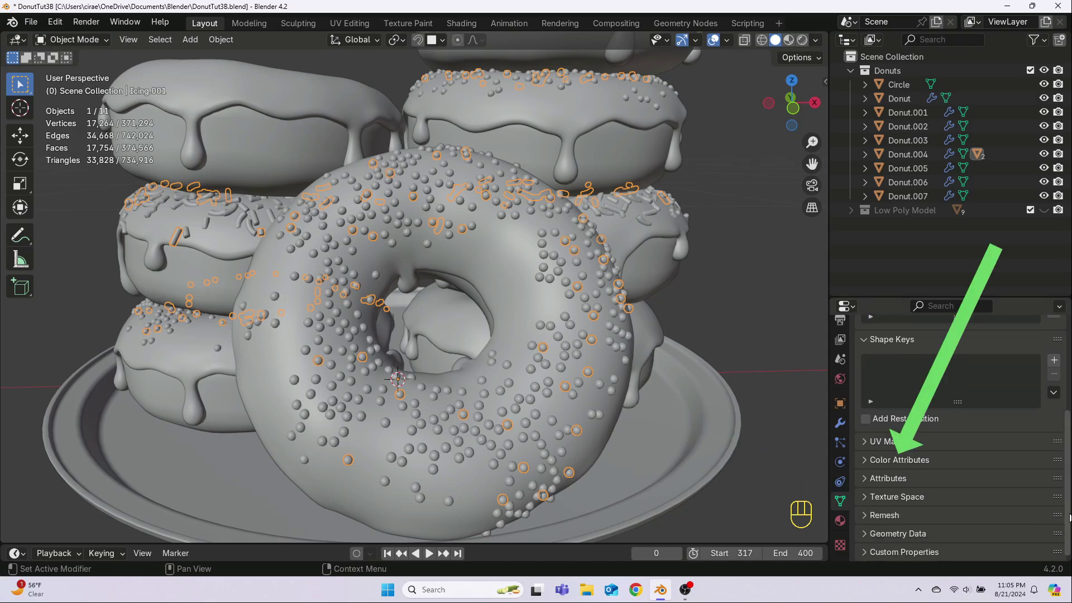
{"action": "left_click", "coordinate": [865, 460]}
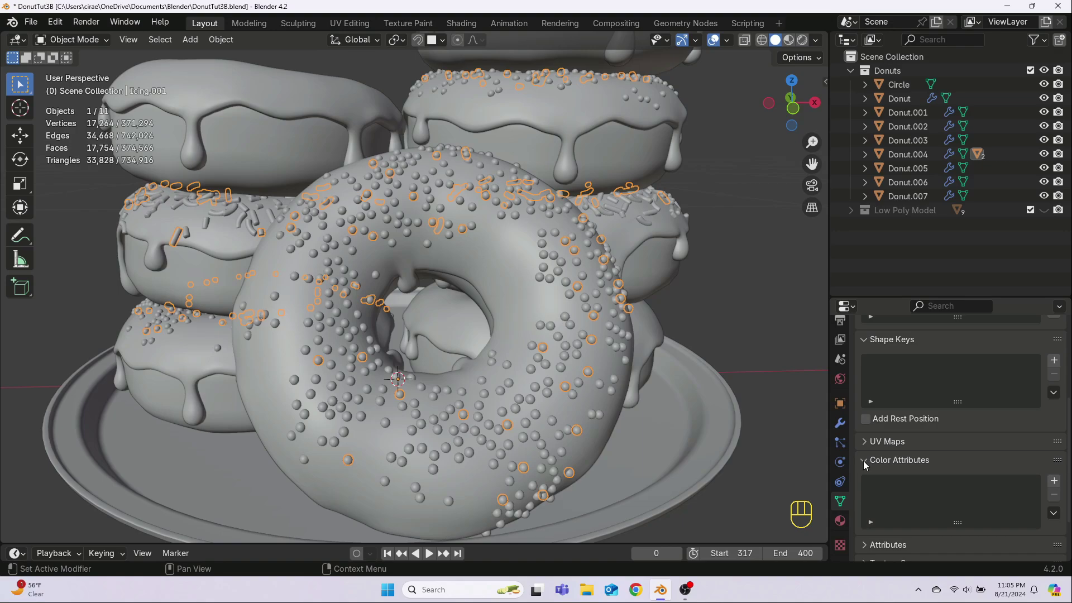
{"action": "left_click", "coordinate": [1054, 480]}
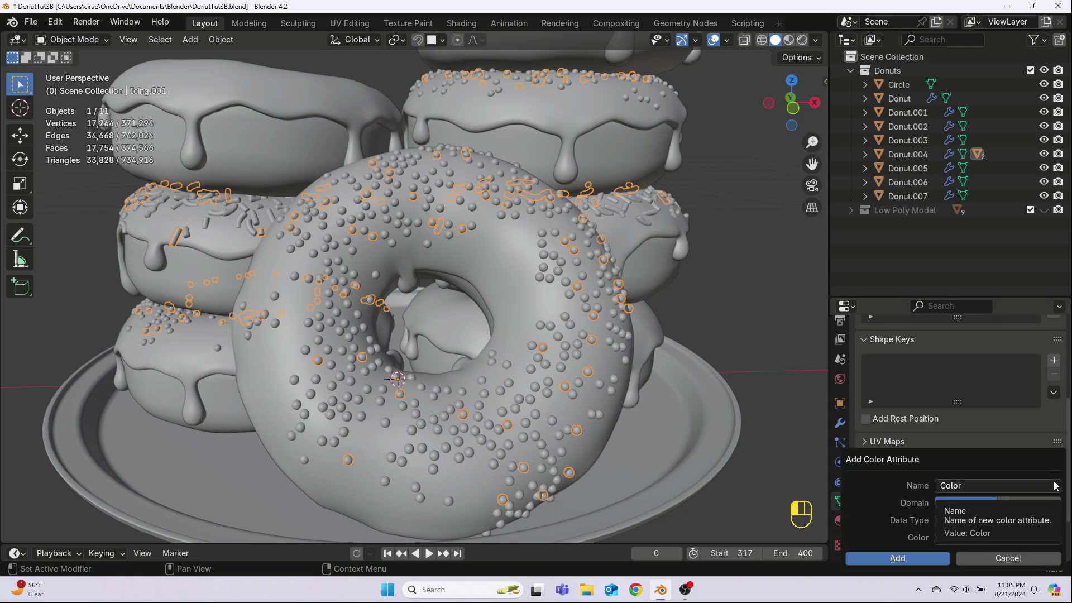
{"action": "left_click", "coordinate": [976, 486]}
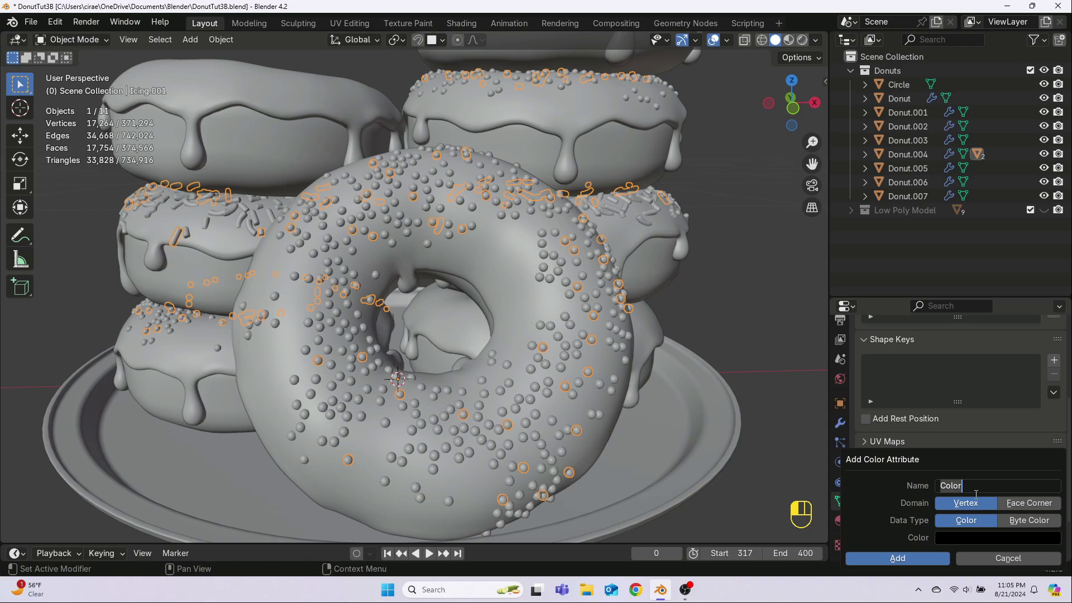
{"action": "key", "text": "Return"}
{"action": "left_click", "coordinate": [969, 542]}
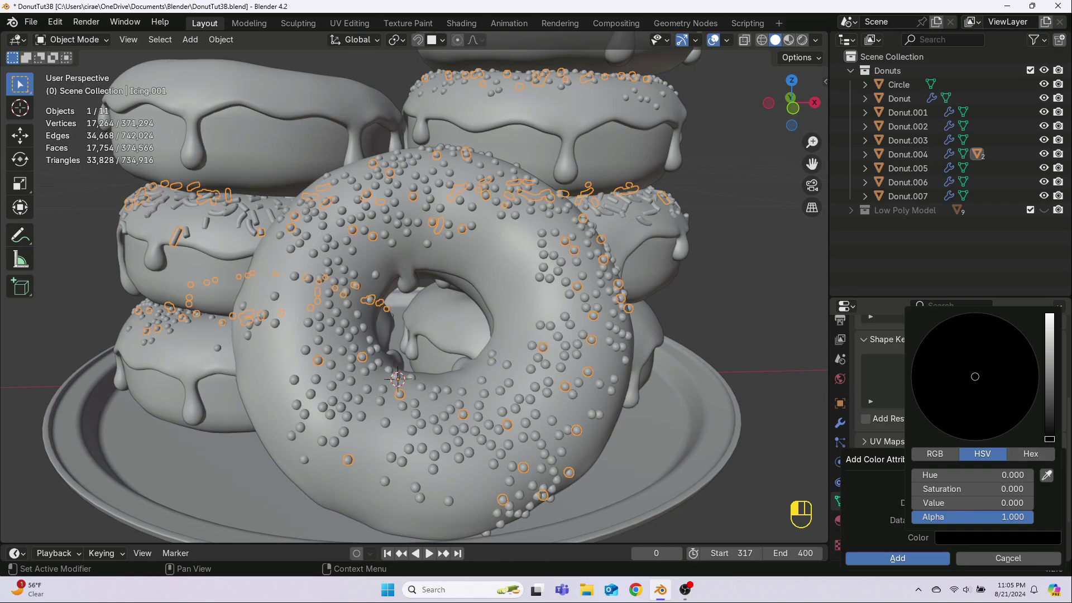
{"action": "left_click_drag", "start_coordinate": [1049, 440], "coordinate": [1049, 329]}
{"action": "left_click", "coordinate": [980, 440]}
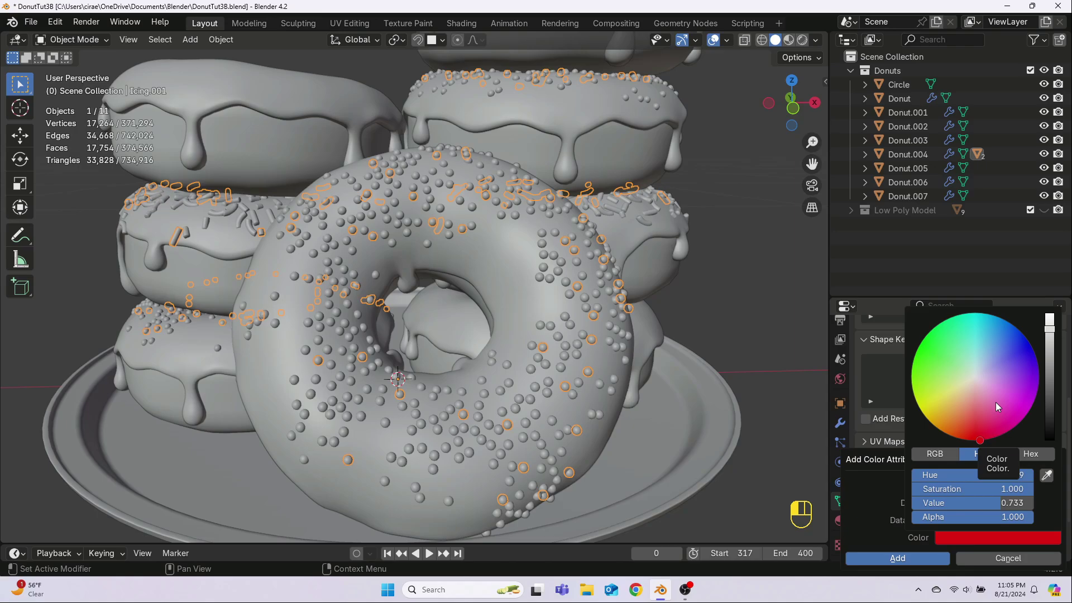
{"action": "left_click", "coordinate": [913, 558]}
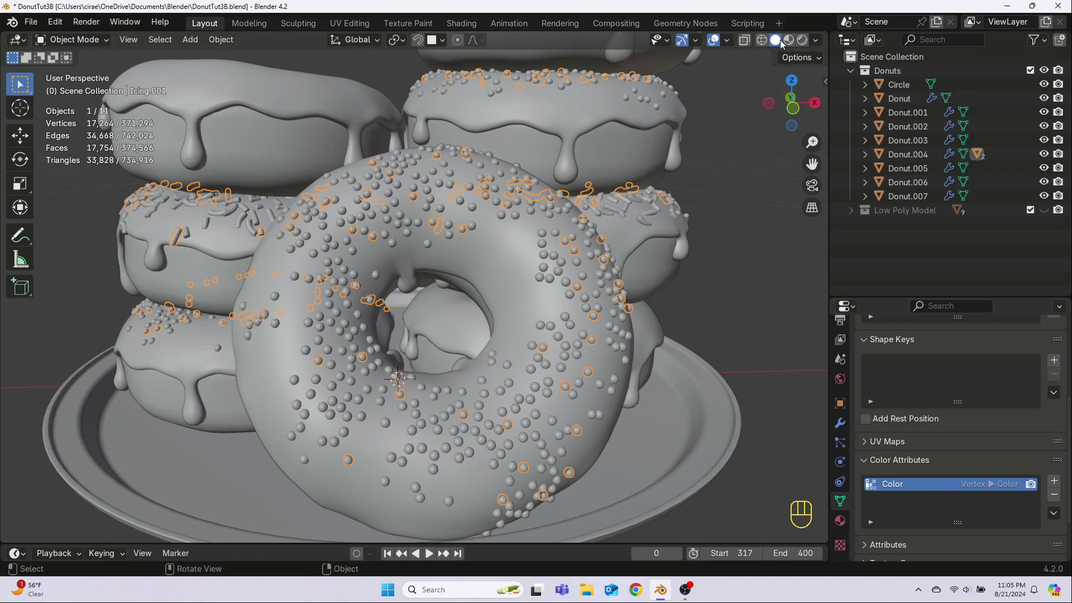
Set the solid viewport shading color to Attribute and deselect the separated sprinkles.
{"action": "left_click", "coordinate": [816, 40]}
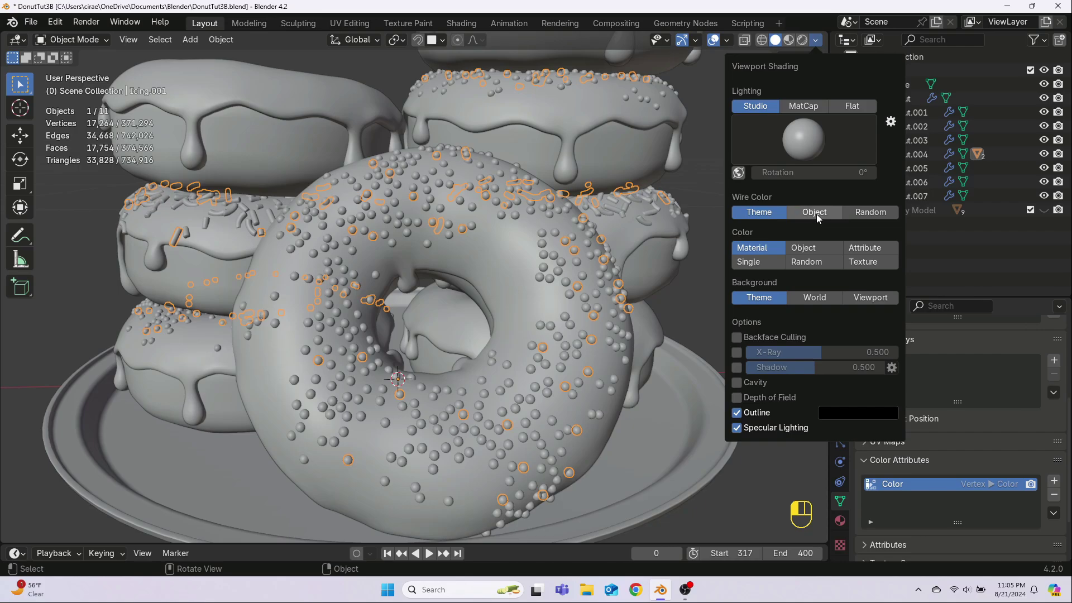
{"action": "left_click", "coordinate": [873, 247]}
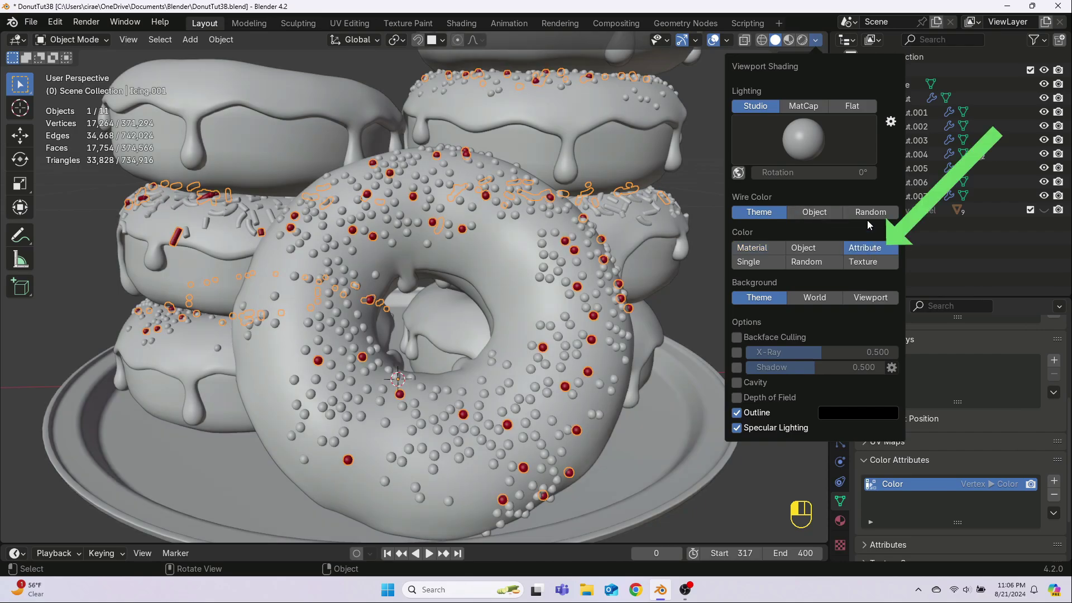
{"action": "left_click", "coordinate": [816, 42]}
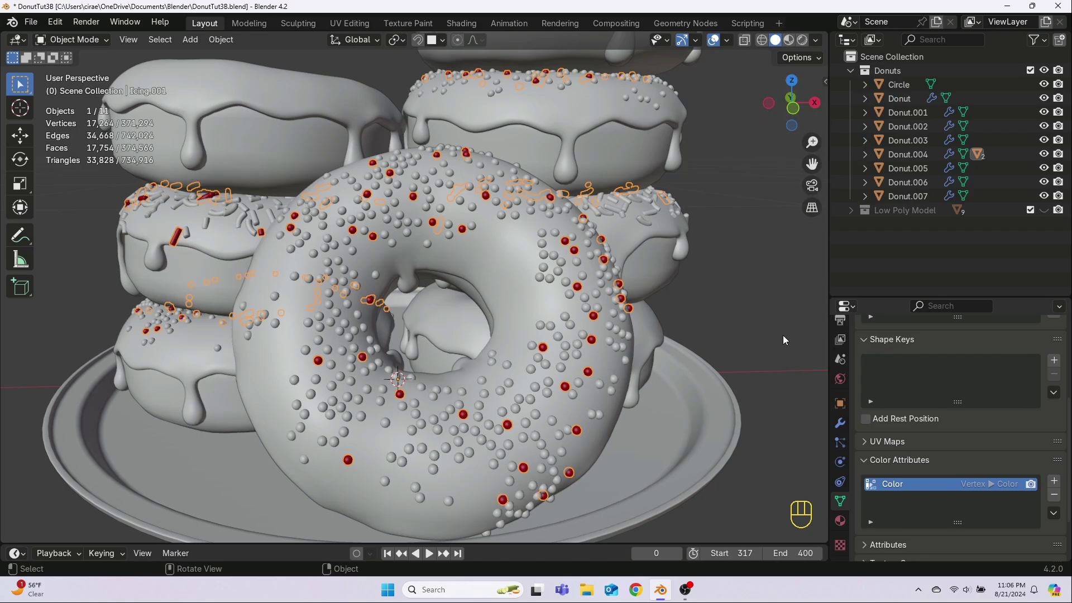
{"action": "left_click", "coordinate": [765, 330]}
Enter Edit Mode on the joined icing object and select another random set of sprinkle vertices with a ratio of 0.001.
{"action": "scroll", "coordinate": [728, 353], "scroll_direction": "down", "scroll_amount": 5}
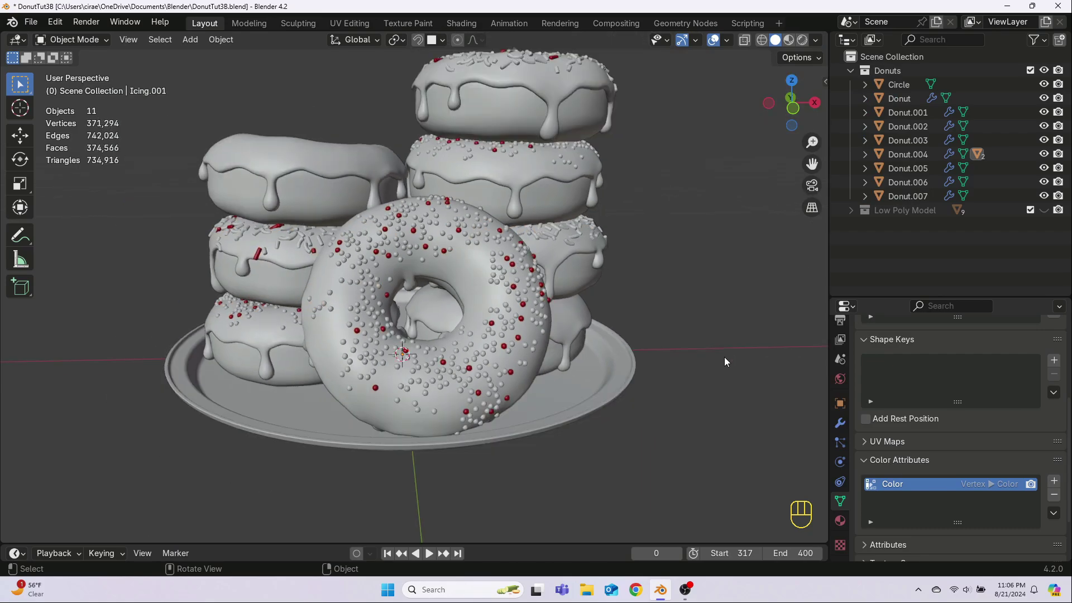
{"action": "middle_click_drag", "start_coordinate": [722, 358], "coordinate": [551, 347]}
{"action": "scroll", "coordinate": [535, 314], "scroll_direction": "up", "scroll_amount": 3}
{"action": "scroll", "coordinate": [545, 330], "scroll_direction": "down", "scroll_amount": 1}
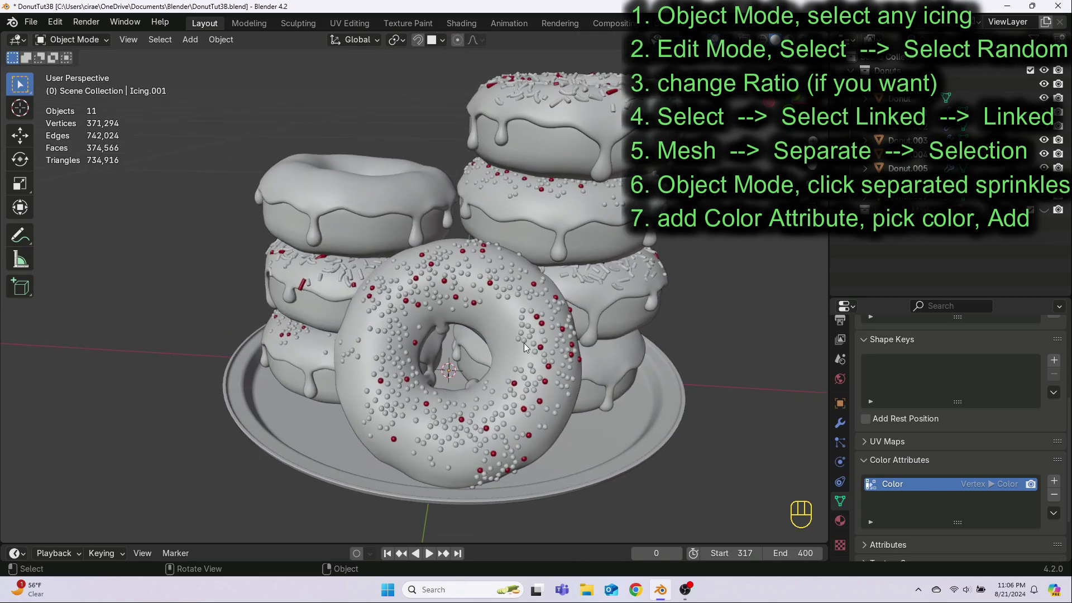
{"action": "left_click", "coordinate": [524, 343]}
{"action": "key", "text": "Tab"}
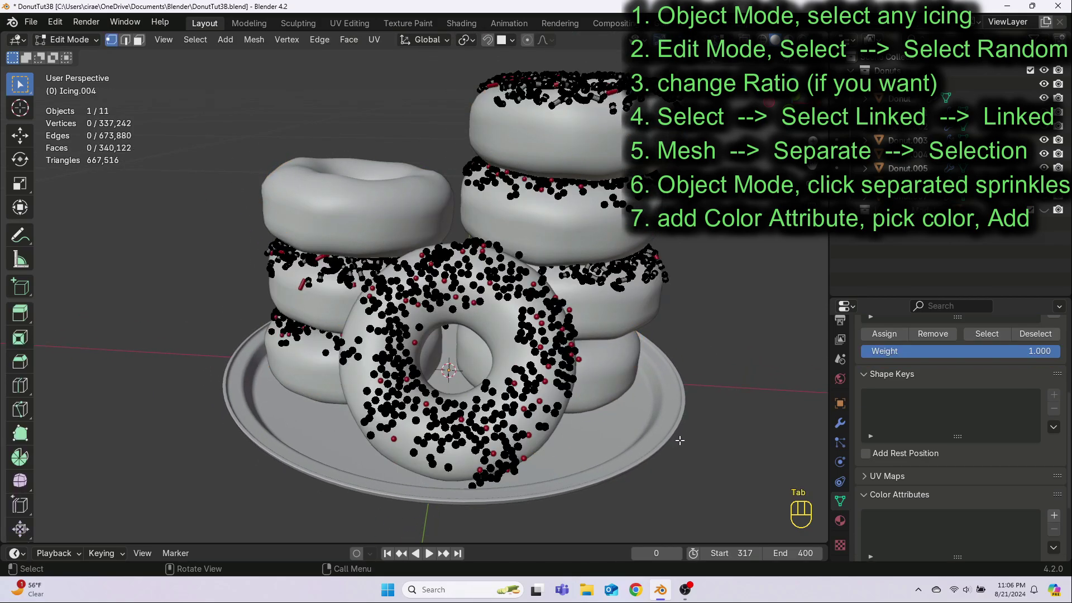
{"action": "scroll", "coordinate": [684, 439], "scroll_direction": "up", "scroll_amount": 1}
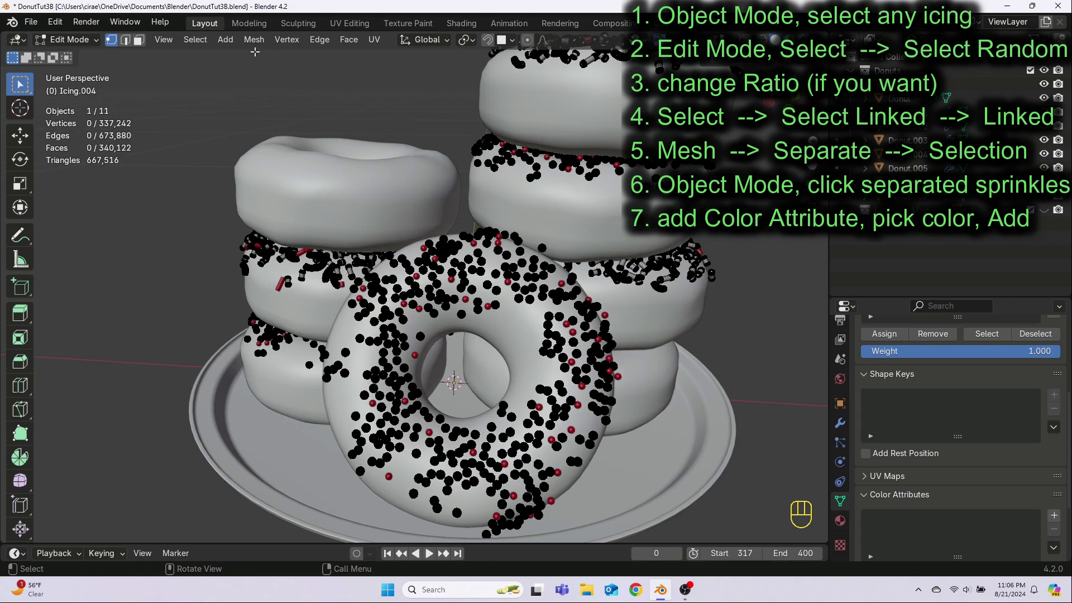
{"action": "left_click", "coordinate": [202, 42]}
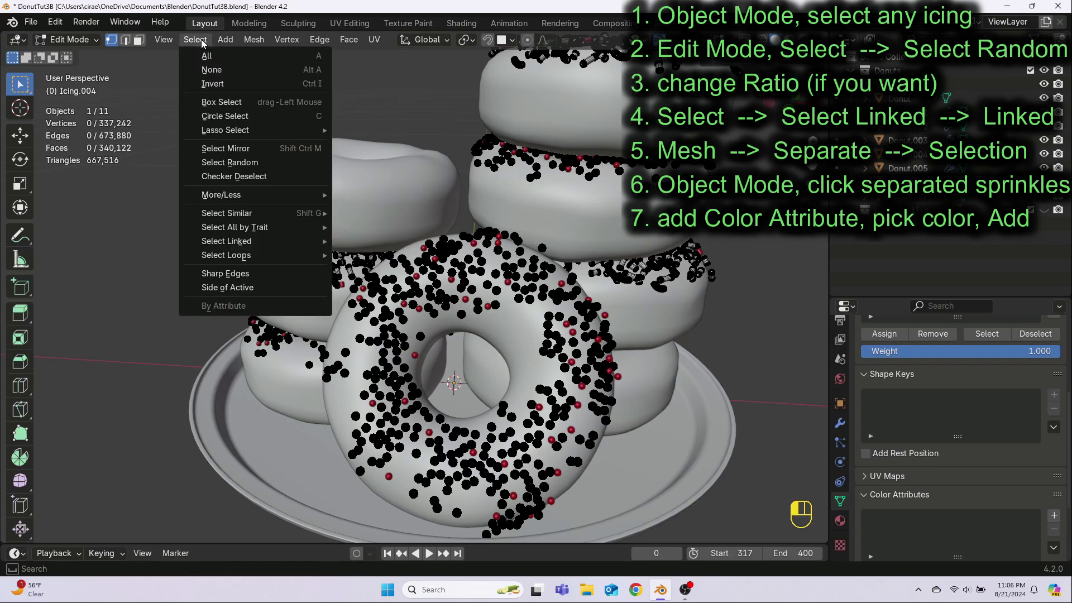
{"action": "left_click", "coordinate": [215, 163]}
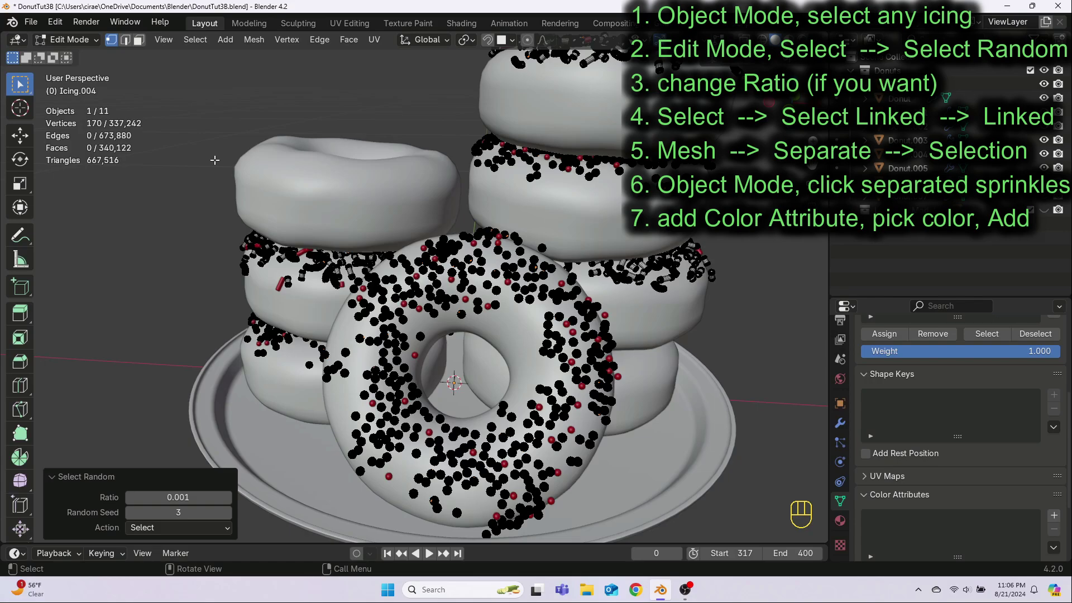
Expand the second random vertex selection to all linked sprinkle geometry and separate that selection from the icing into a new object.
{"action": "left_click", "coordinate": [196, 39]}
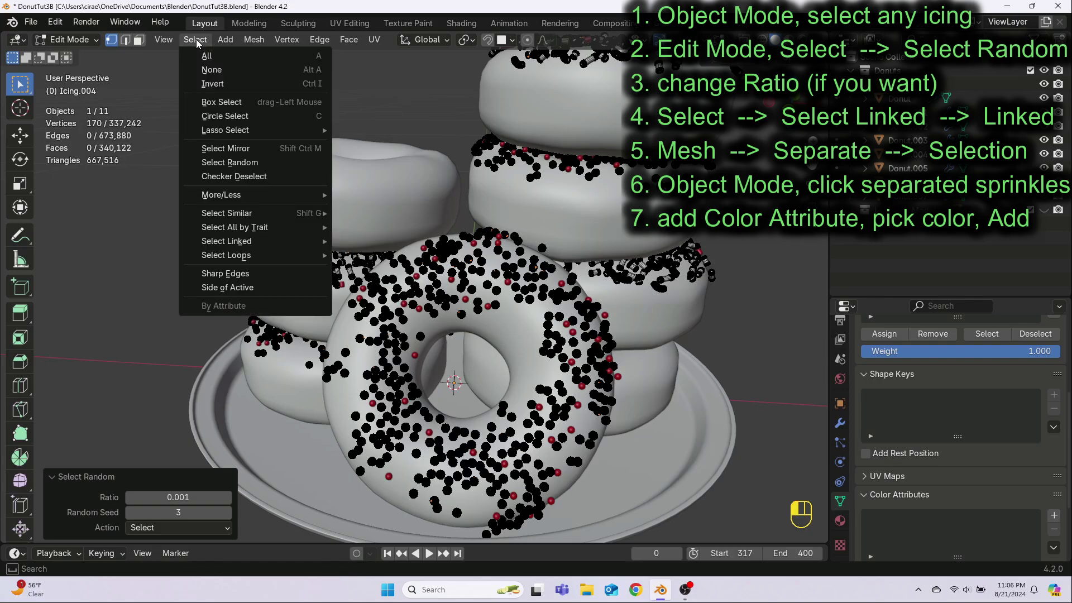
{"action": "mouse_move", "coordinate": [226, 241]}
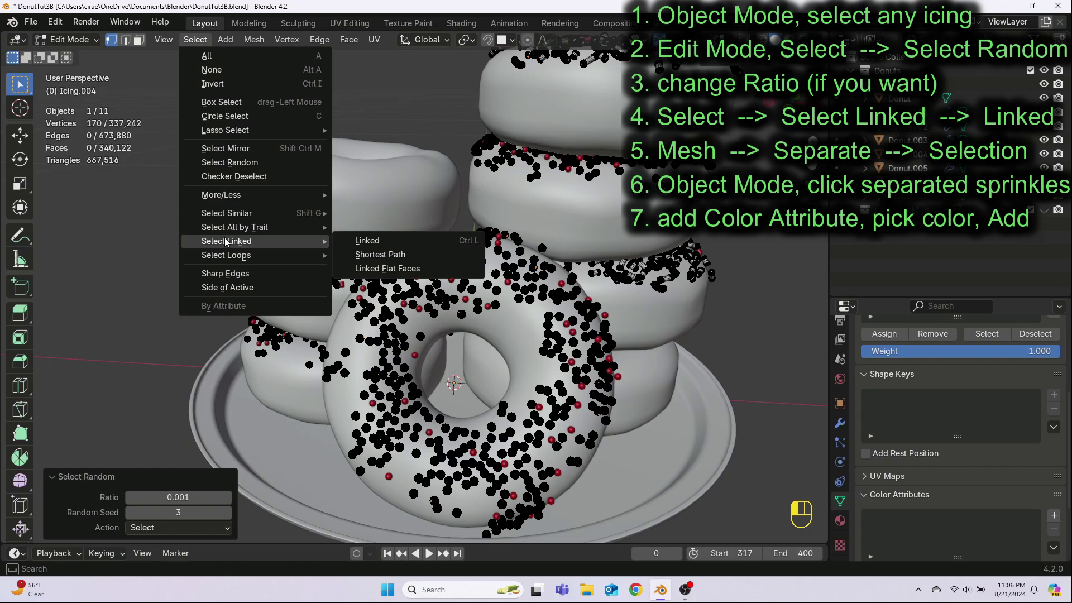
{"action": "left_click", "coordinate": [363, 240]}
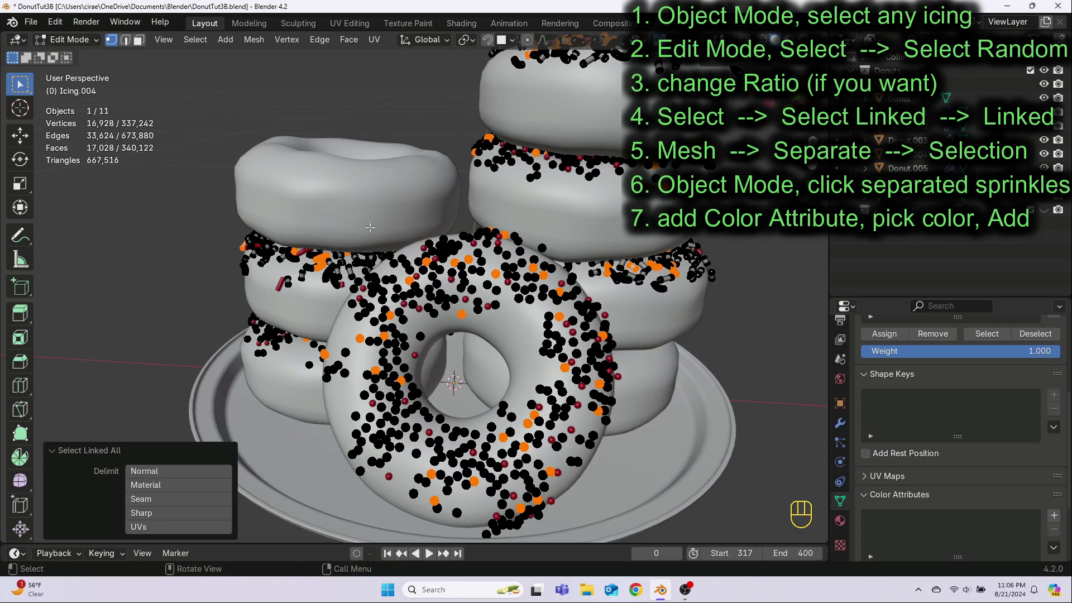
{"action": "left_click", "coordinate": [254, 39]}
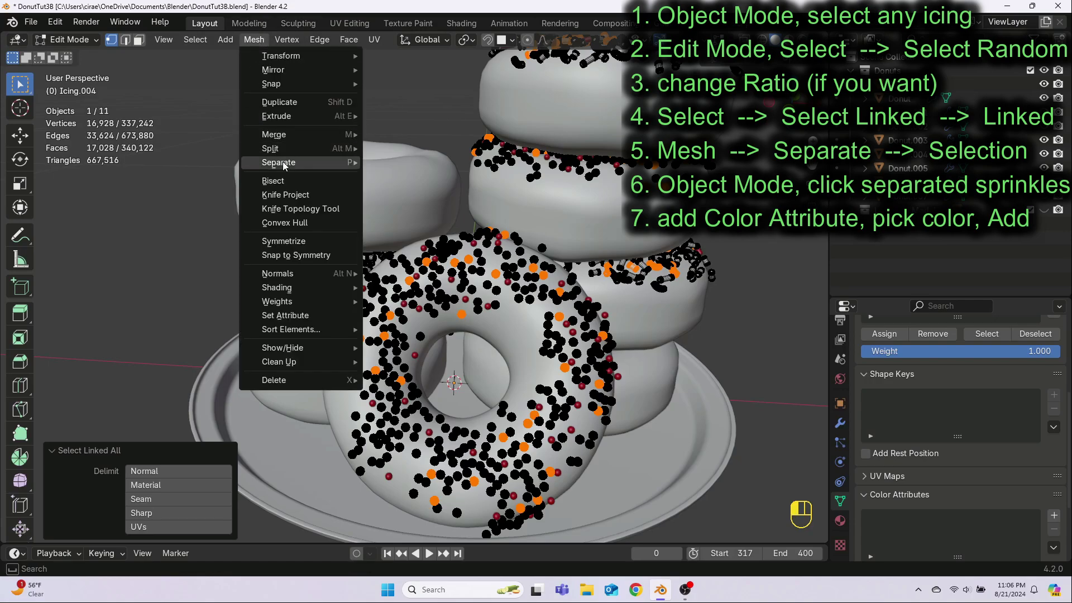
{"action": "mouse_move", "coordinate": [313, 162]}
{"action": "left_click", "coordinate": [390, 162]}
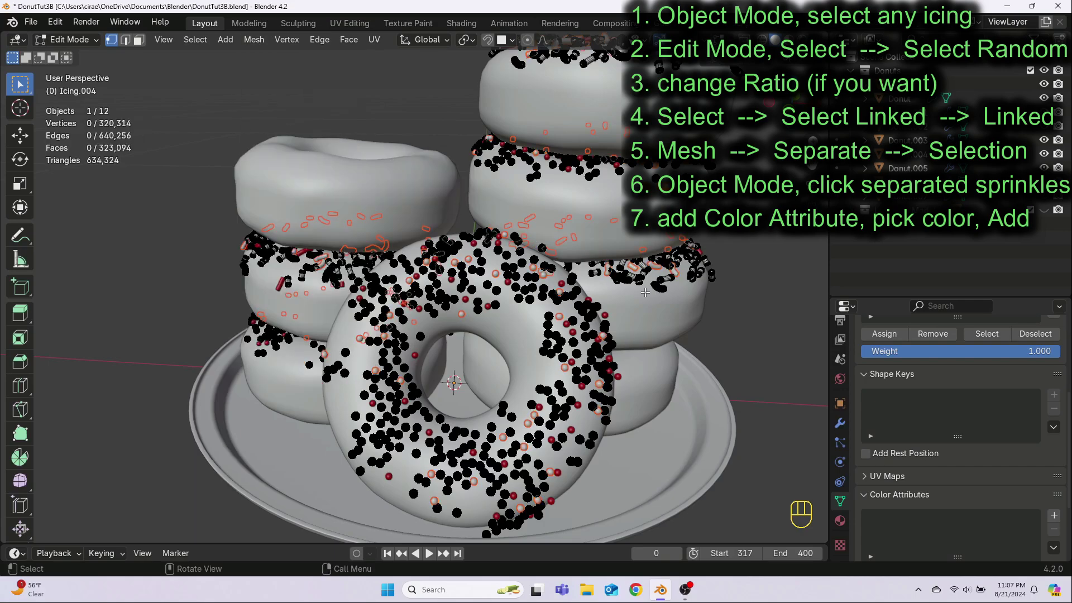
Select the newly separated sprinkles in Object Mode and add a vertex color attribute in orange with hue 0.038 and saturation 0.893.
{"action": "key", "text": "Tab"}
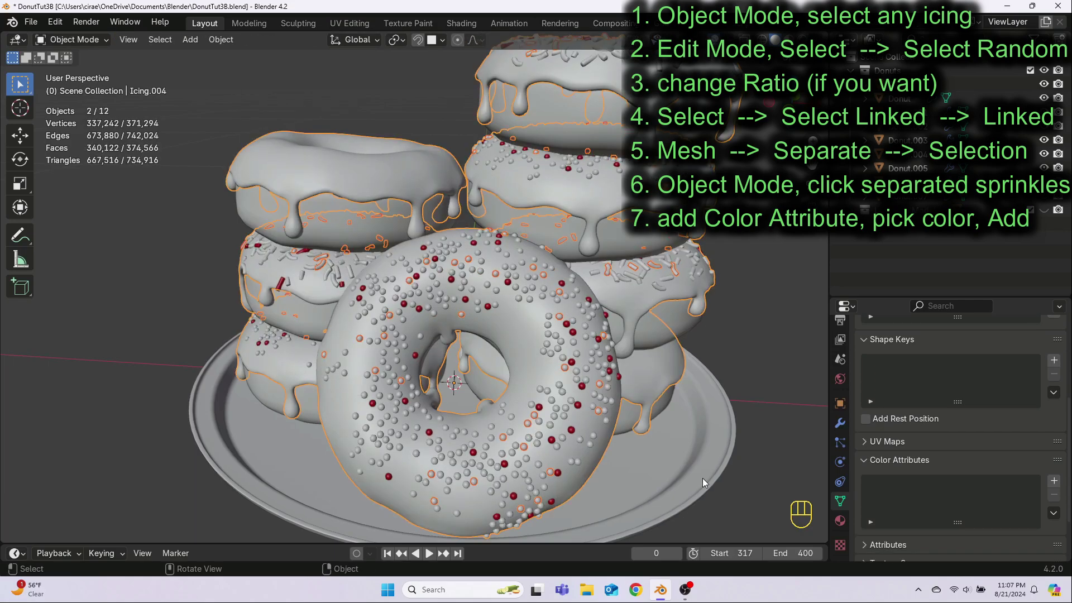
{"action": "left_click", "coordinate": [566, 371]}
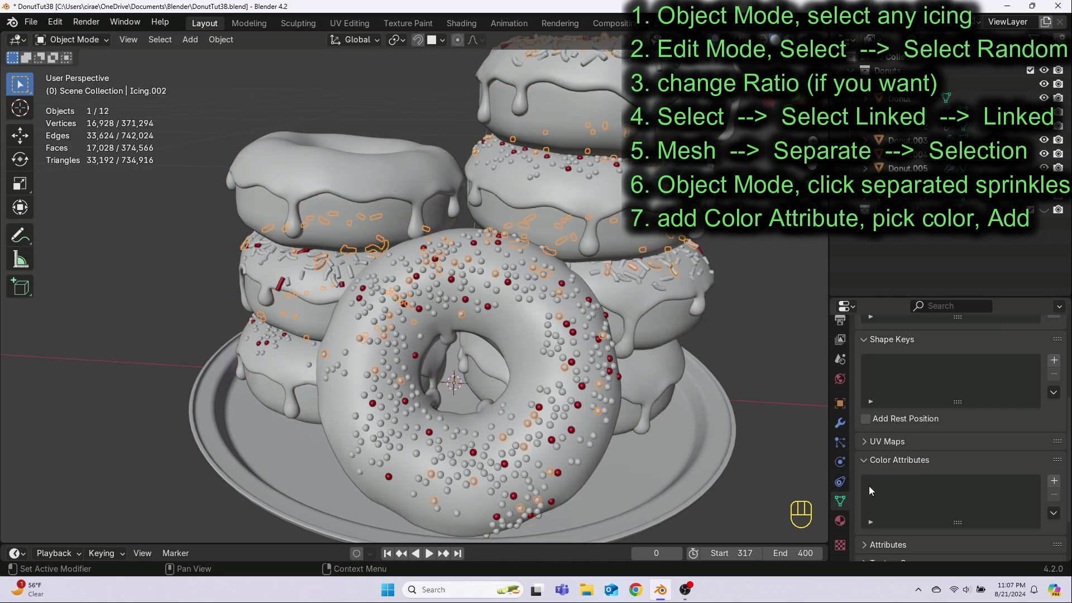
{"action": "left_click", "coordinate": [1055, 481]}
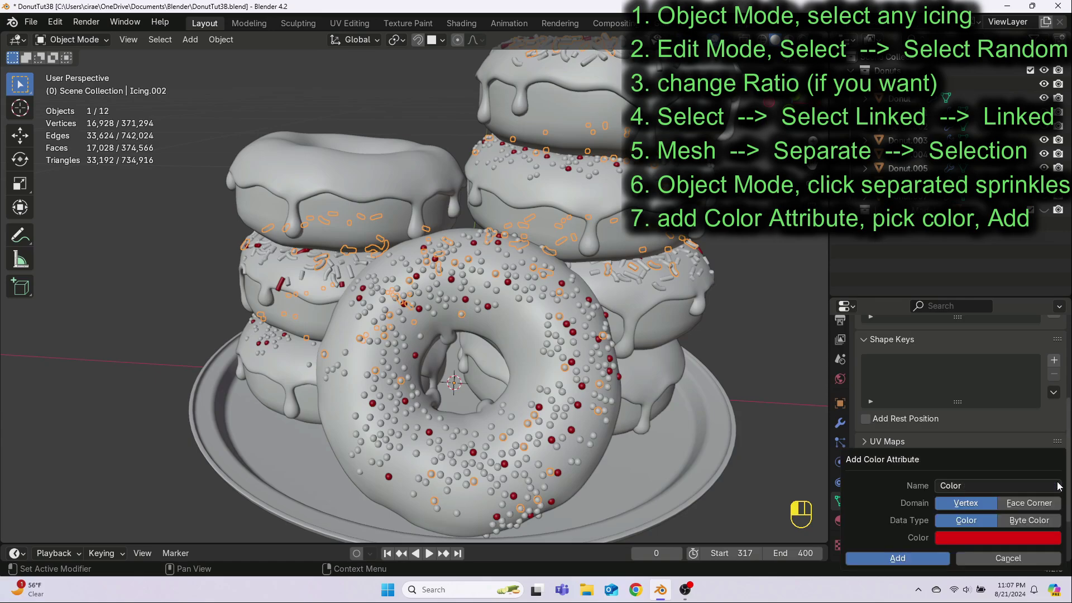
{"action": "left_click", "coordinate": [987, 538]}
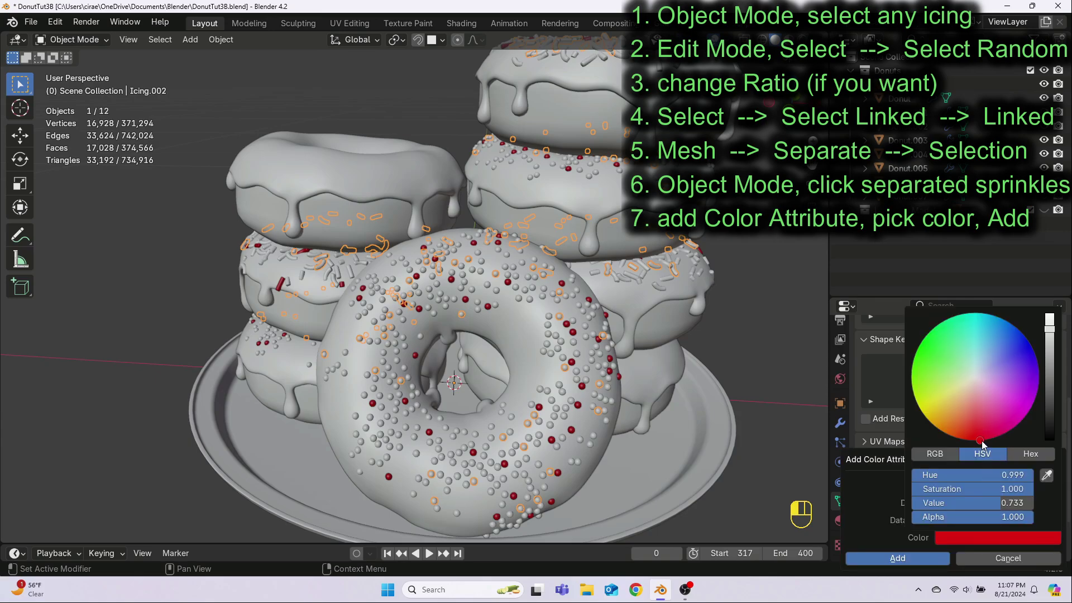
{"action": "mouse_move", "coordinate": [963, 431]}
{"action": "left_mouse_down"}
{"action": "mouse_move", "coordinate": [976, 441]}
{"action": "mouse_move", "coordinate": [959, 414]}
{"action": "left_mouse_up"}
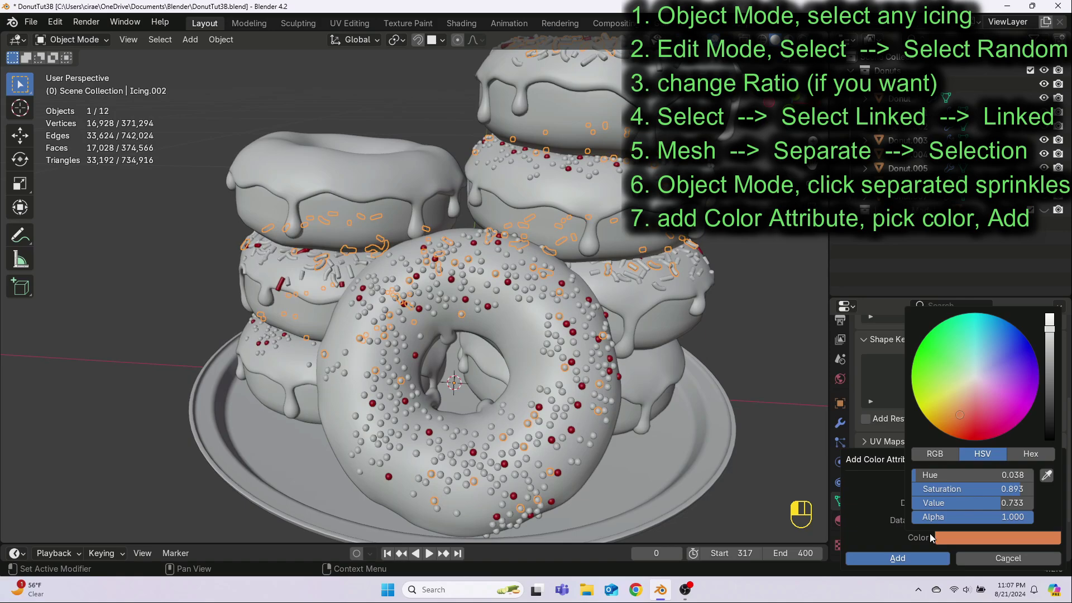
Add an orange vertex color attribute to the separated sprinkles, with hue 0.038, saturation 0.893 and value 0.733, and deselect them.
{"action": "left_click", "coordinate": [896, 558]}
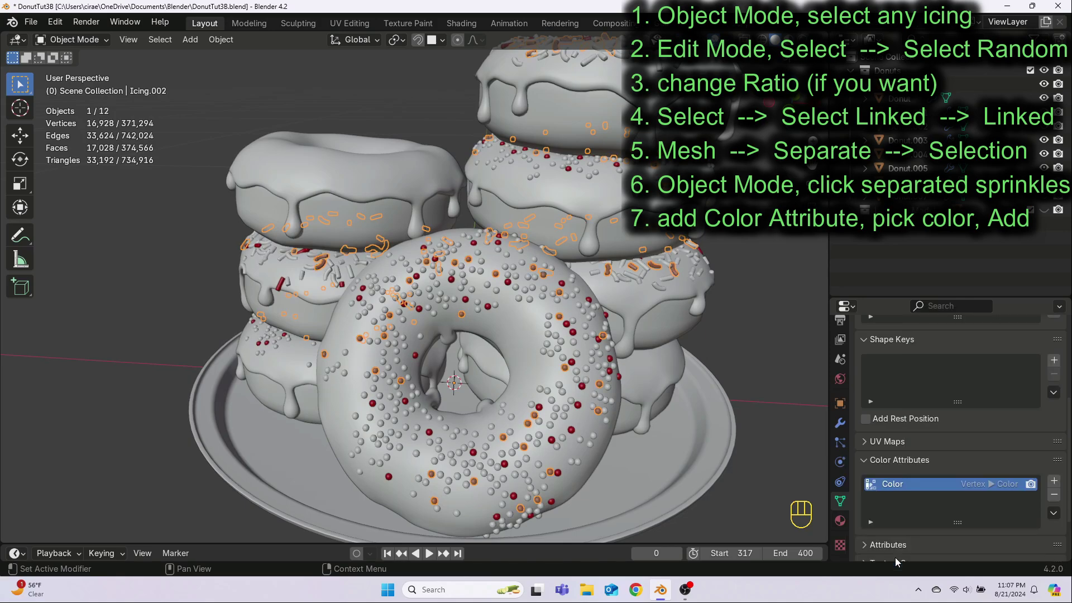
{"action": "left_click", "coordinate": [758, 429]}
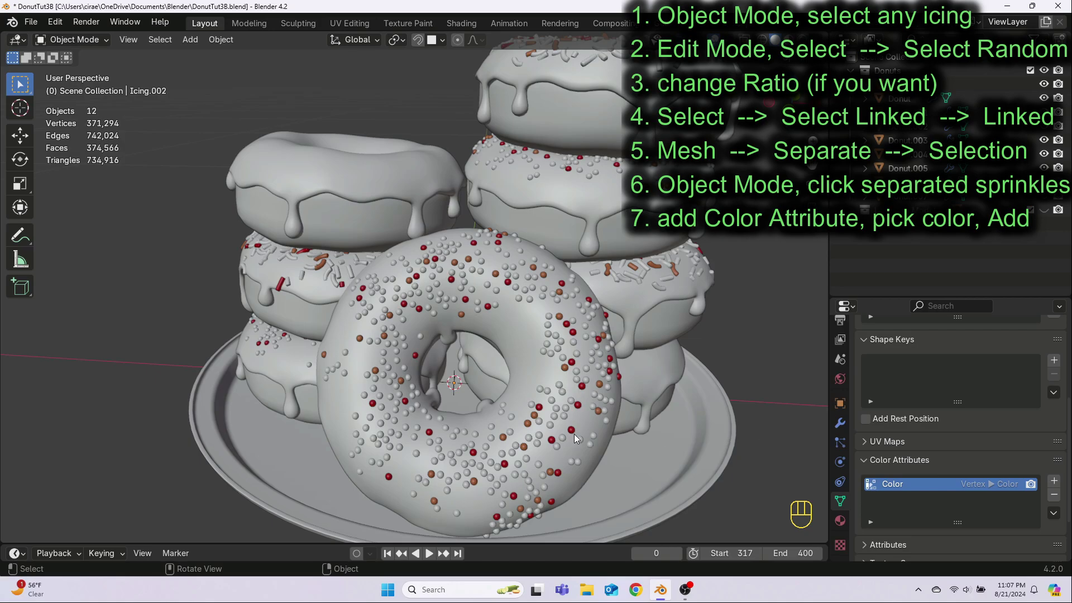
In Edit Mode on the icing mesh, randomly select vertices of the uncolored sprinkles with a ratio of 0.003.
{"action": "left_click", "coordinate": [342, 401]}
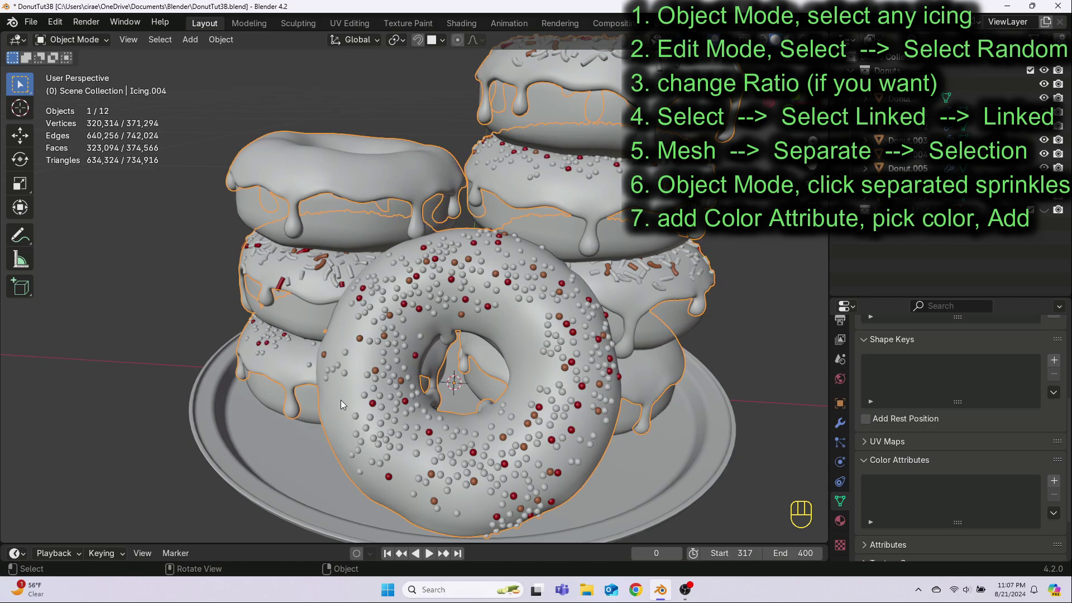
{"action": "key", "text": "Tab"}
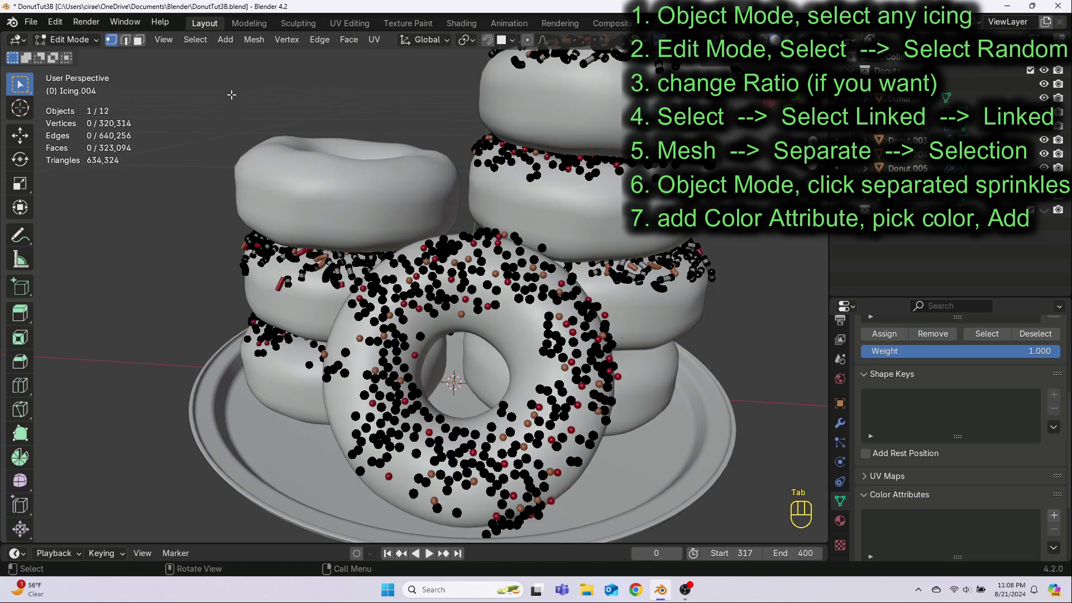
{"action": "left_click", "coordinate": [195, 40]}
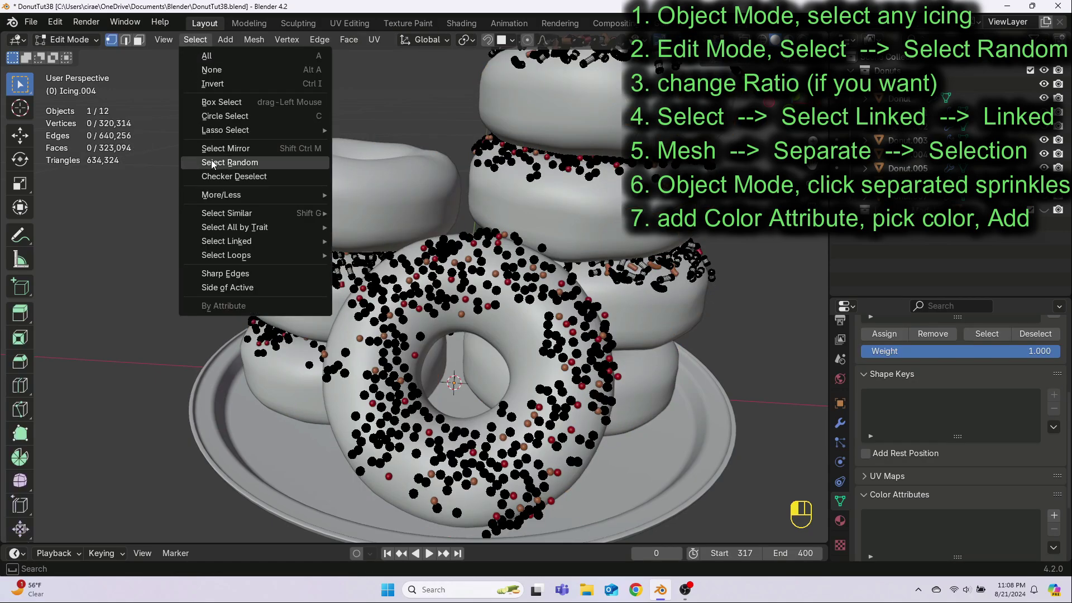
{"action": "left_click", "coordinate": [212, 162]}
{"action": "left_click", "coordinate": [157, 498]}
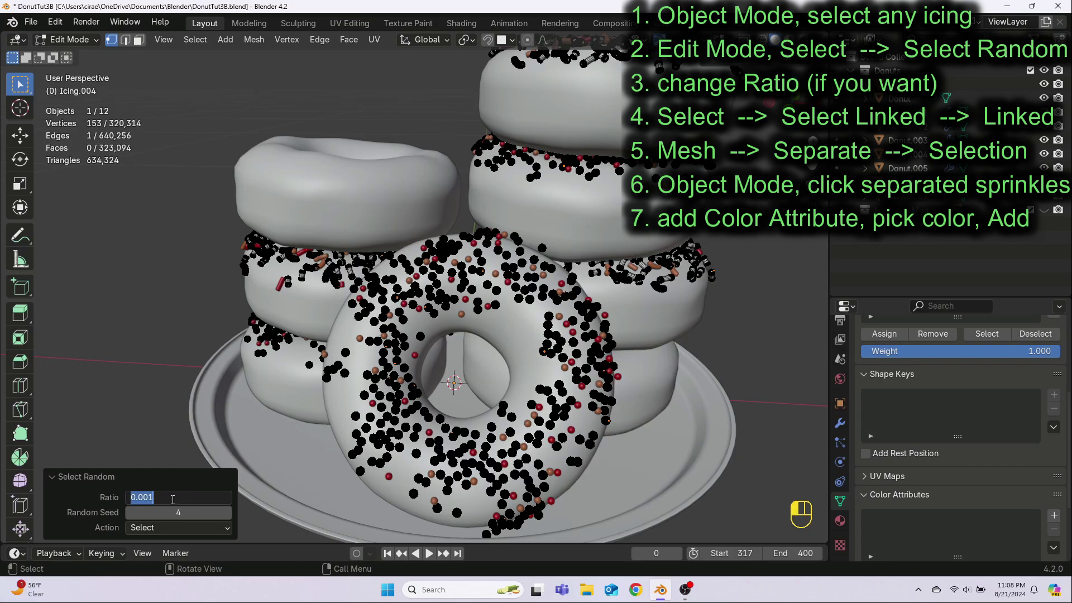
{"action": "type", "text": "0.003"}
{"action": "key", "text": "Return"}
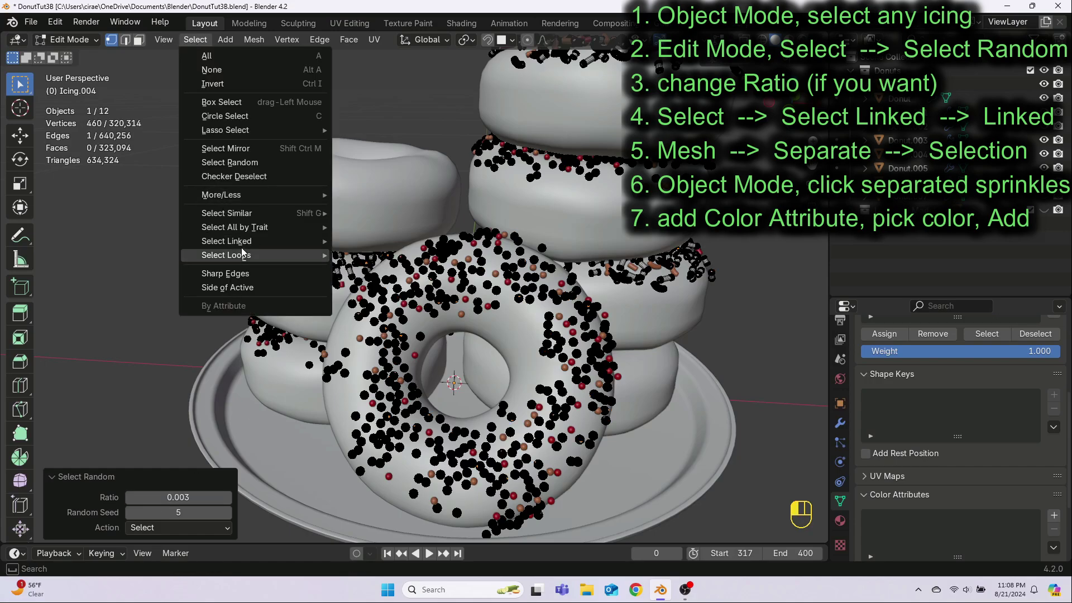
Extend the random selection to all linked geometry and separate those sprinkles into their own object.
{"action": "mouse_move", "coordinate": [249, 241]}
{"action": "left_click", "coordinate": [364, 240]}
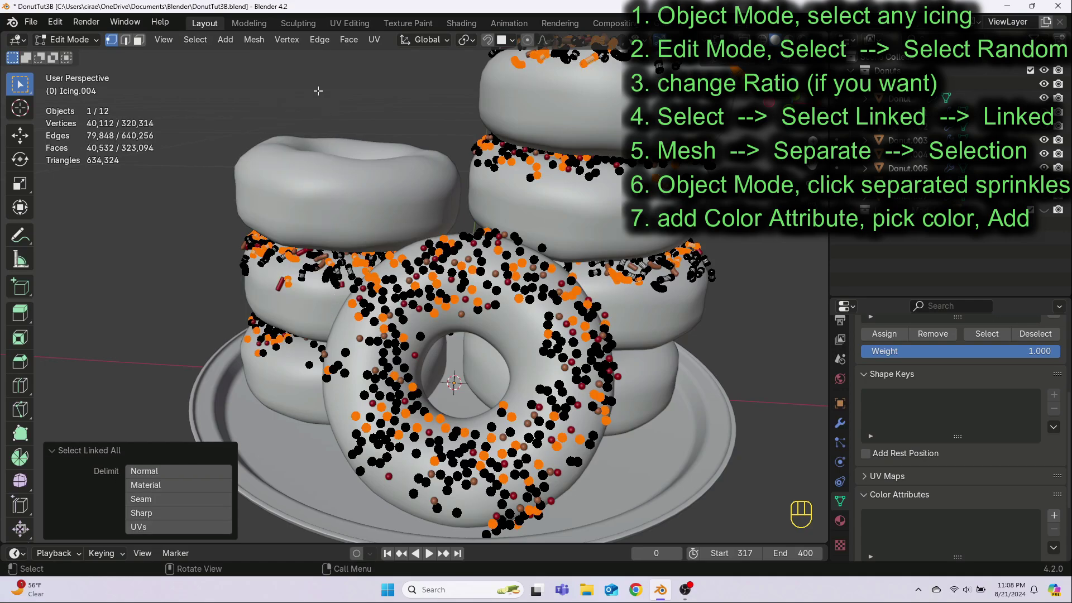
{"action": "left_click", "coordinate": [254, 39]}
{"action": "mouse_move", "coordinate": [294, 162]}
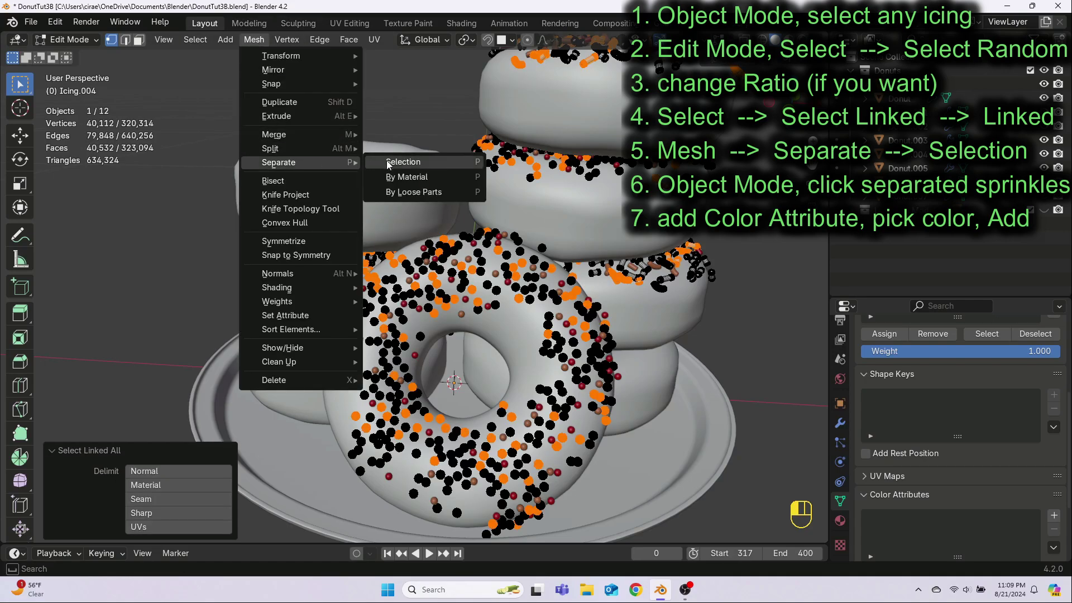
{"action": "left_click", "coordinate": [395, 161]}
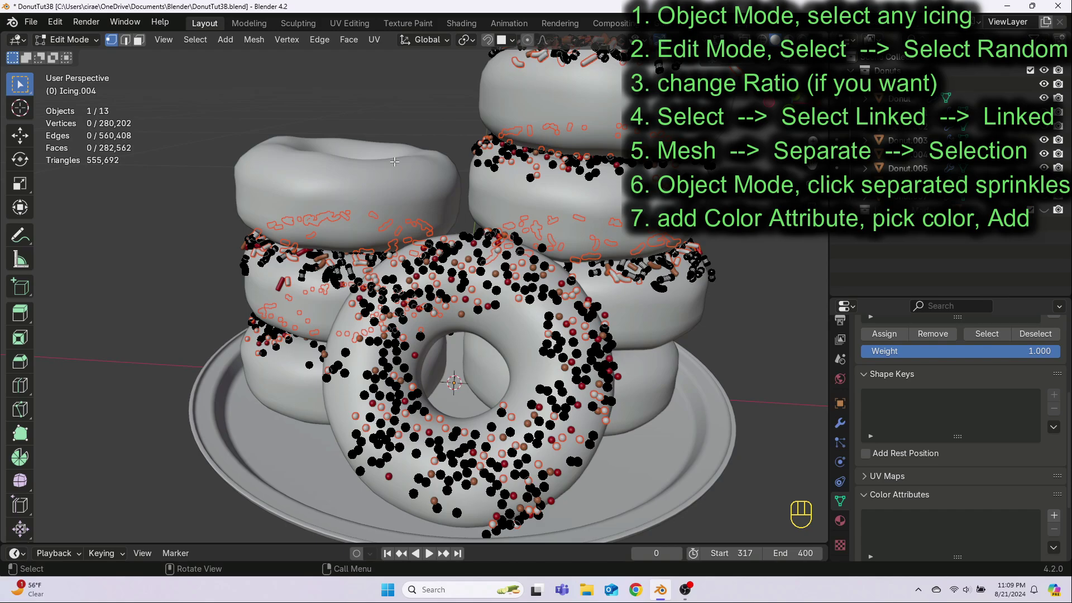
Give the newly separated sprinkles a yellow vertex color attribute with hue 0.112, saturation 0.910 and value 0.734 in Object Mode, and deselect them.
{"action": "key", "text": "Tab"}
{"action": "left_click", "coordinate": [550, 336]}
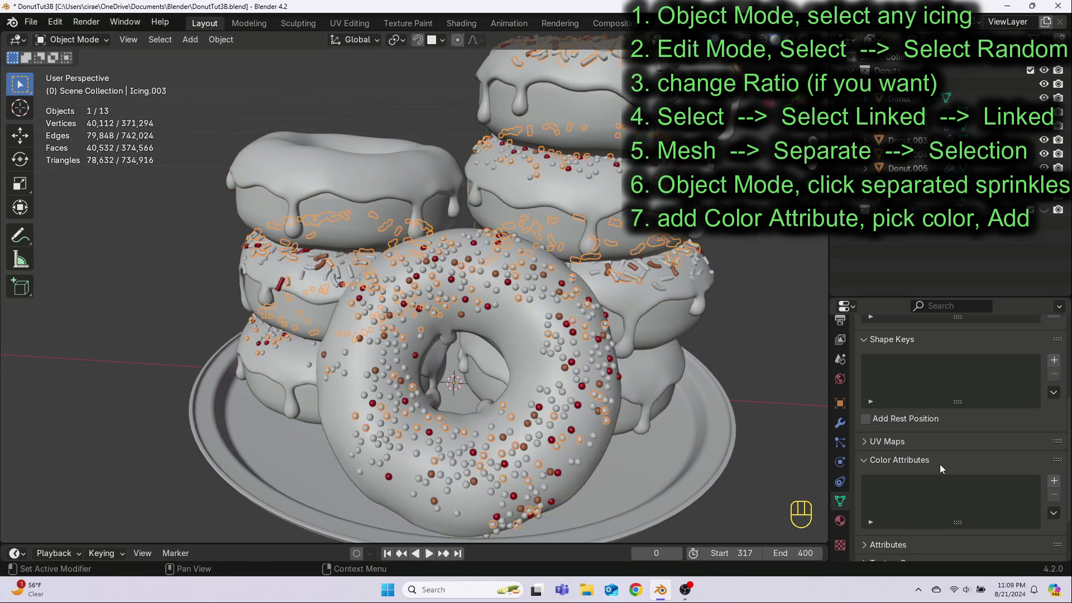
{"action": "left_click", "coordinate": [1053, 481]}
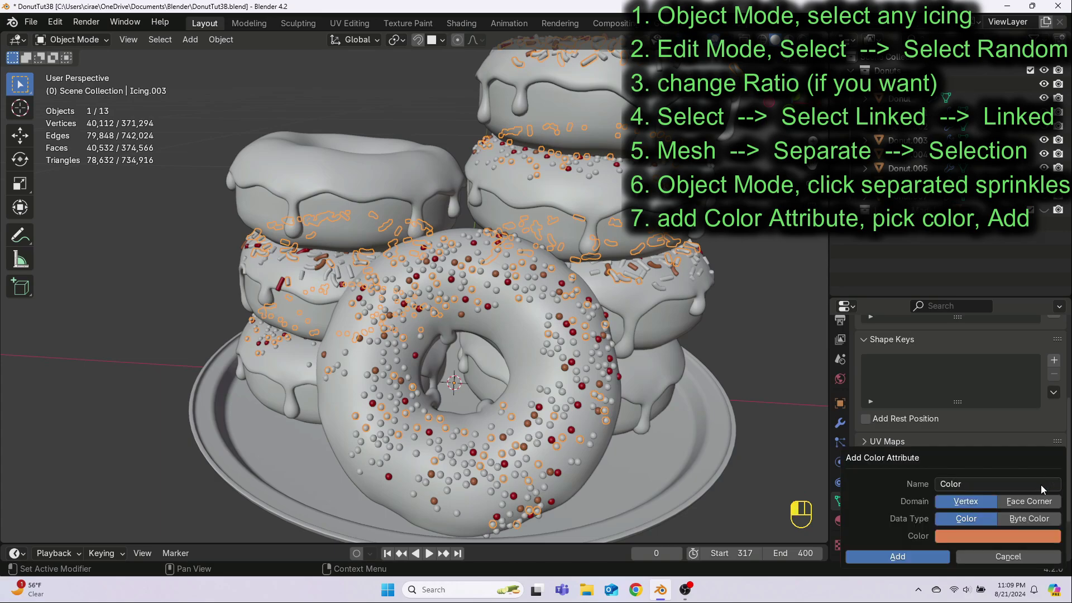
{"action": "left_click", "coordinate": [993, 545]}
{"action": "left_click_drag", "start_coordinate": [940, 434], "coordinate": [944, 406]}
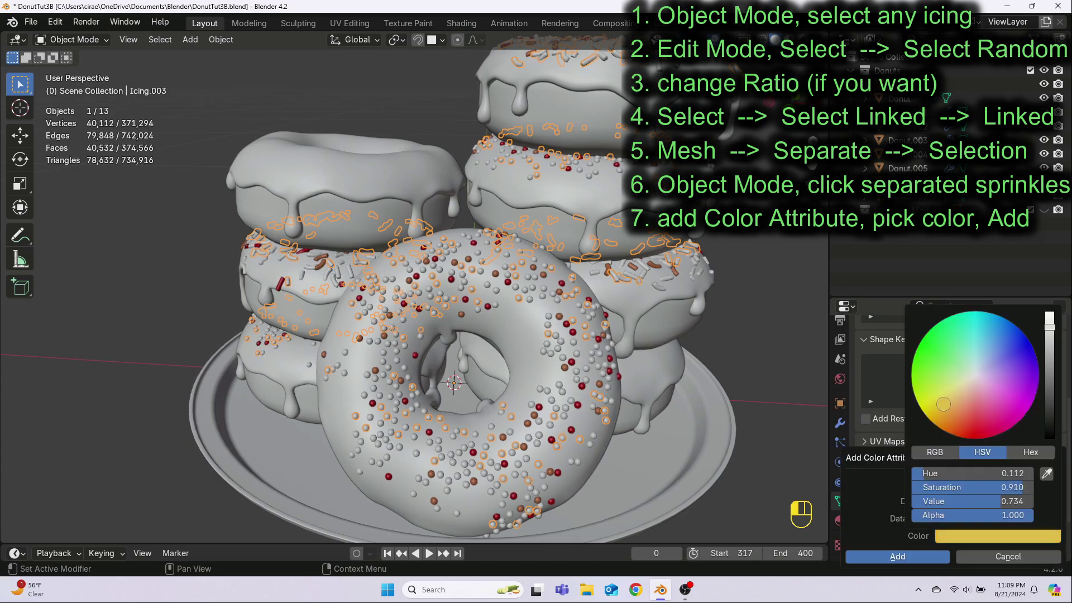
{"action": "left_click", "coordinate": [897, 556]}
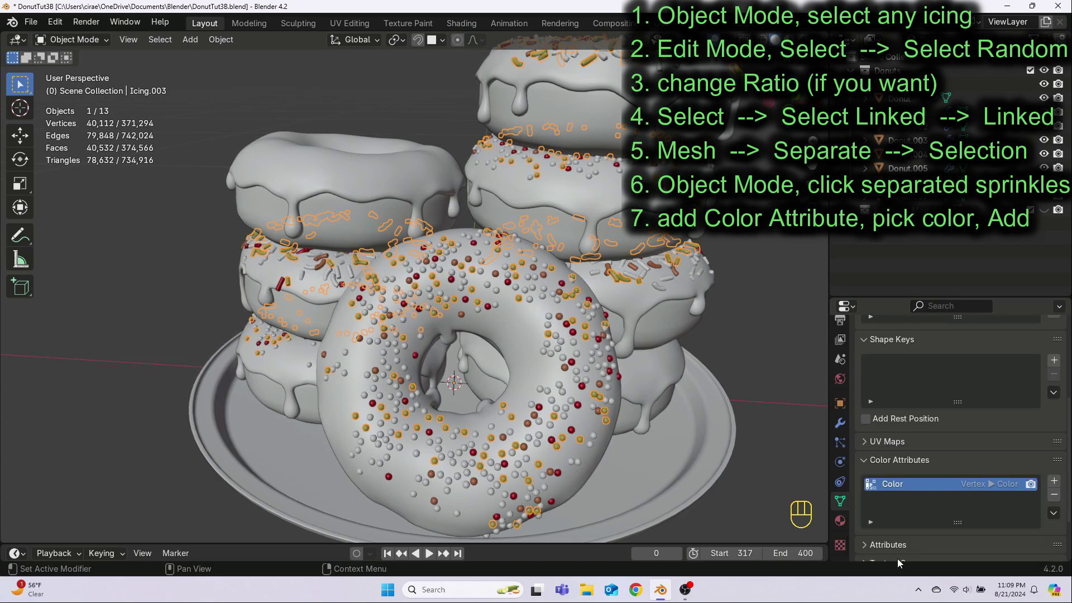
{"action": "left_click", "coordinate": [765, 434]}
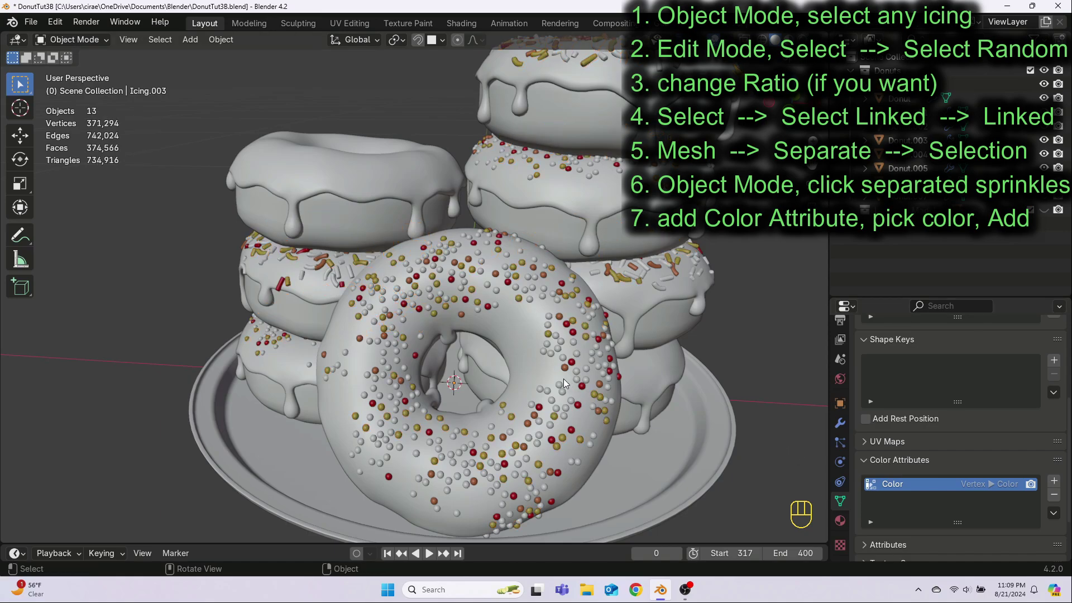
Return to editing the icing mesh and randomly select vertices of the remaining uncolored sprinkles with a ratio of 0.004.
{"action": "left_click", "coordinate": [531, 364]}
{"action": "key", "text": "Tab"}
{"action": "left_click", "coordinate": [194, 39]}
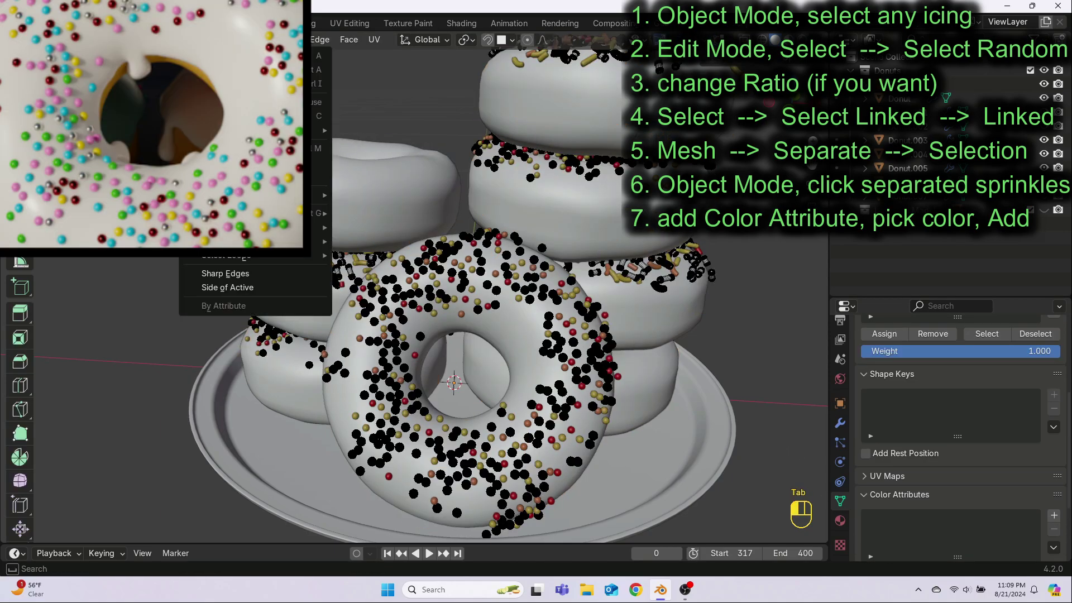
{"action": "left_click", "coordinate": [223, 162]}
{"action": "left_click", "coordinate": [160, 498]}
{"action": "left_click", "coordinate": [158, 497]}
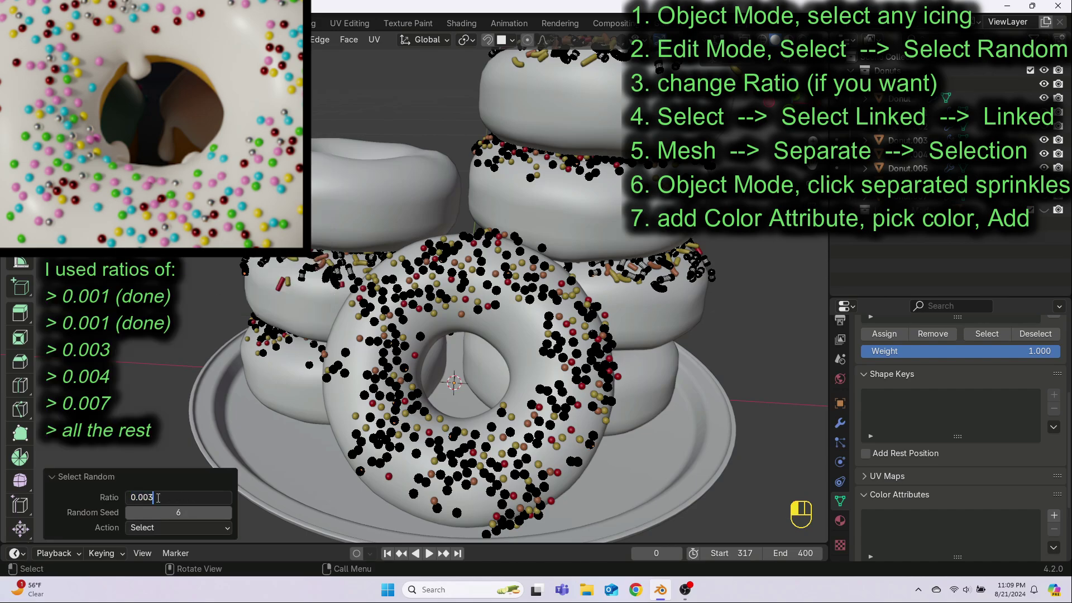
{"action": "key", "text": "BackSpace"}
{"action": "type", "text": "4"}
{"action": "key", "text": "Return"}
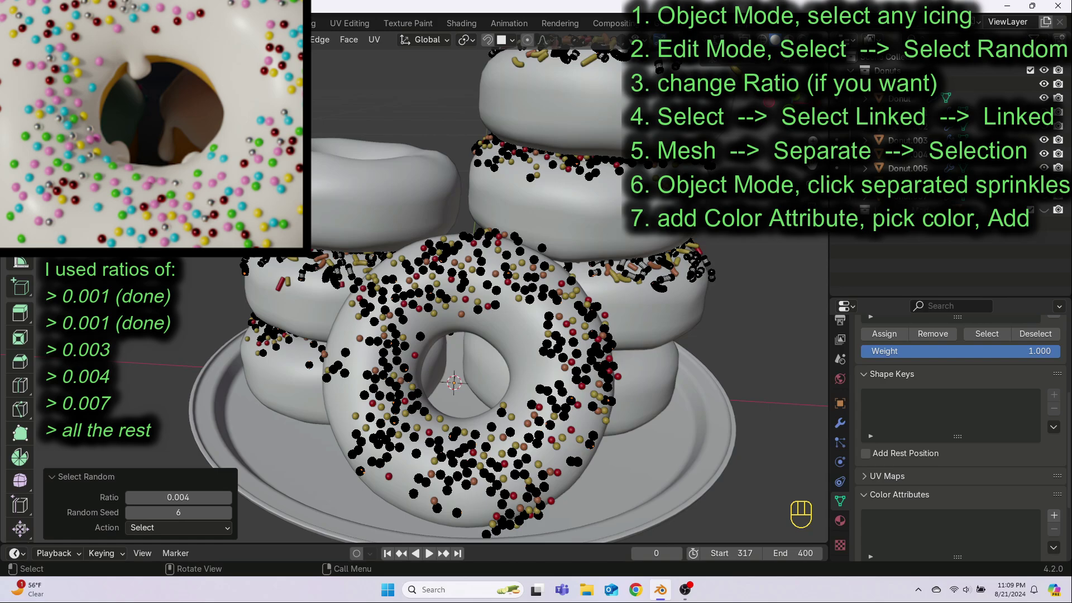
Select everything linked to the 0.004-ratio random selection and separate those sprinkles from the icing mesh.
{"action": "left_click", "coordinate": [208, 39]}
{"action": "mouse_move", "coordinate": [301, 242]}
{"action": "left_click", "coordinate": [363, 241]}
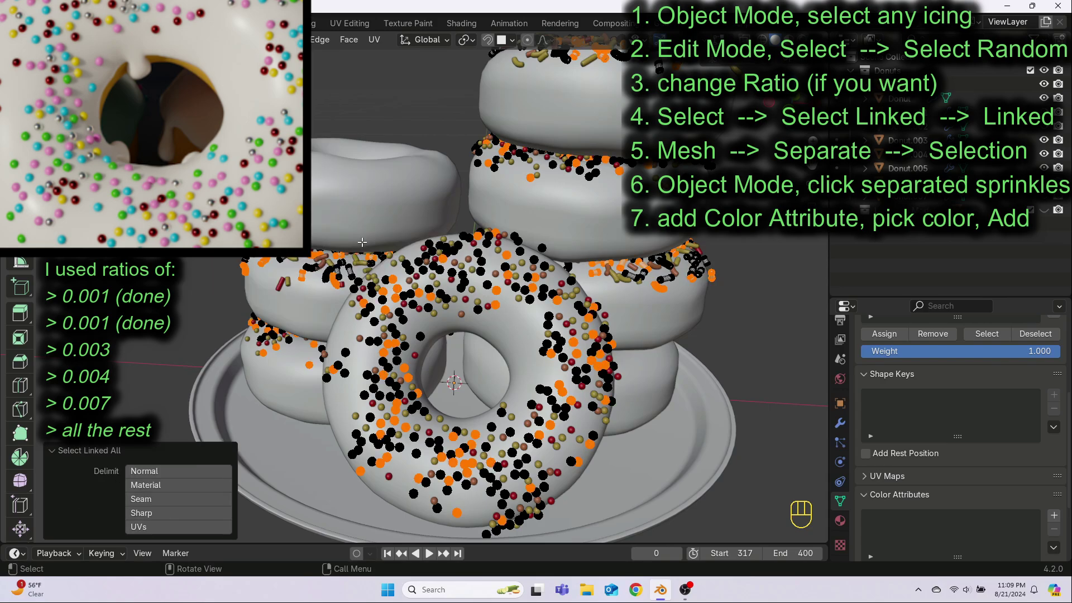
{"action": "left_click", "coordinate": [254, 39]}
{"action": "mouse_move", "coordinate": [335, 135]}
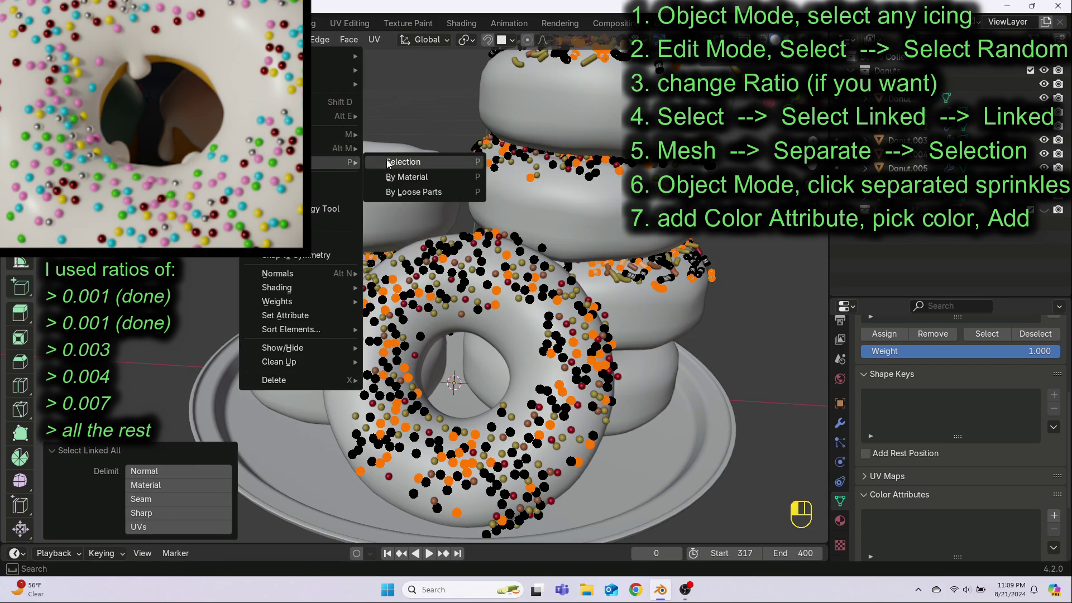
{"action": "left_click", "coordinate": [387, 160]}
In Object Mode, select the newly separated sprinkles and add a bright green vertex color attribute to them.
{"action": "key", "text": "Tab"}
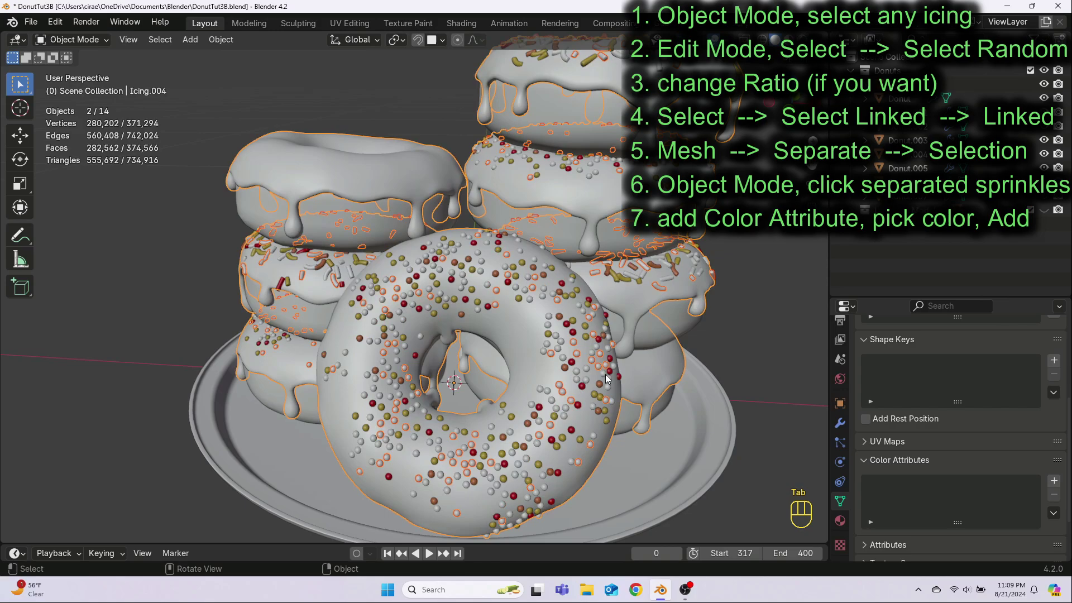
{"action": "left_click", "coordinate": [551, 354]}
{"action": "left_click", "coordinate": [1055, 482]}
{"action": "left_click", "coordinate": [1005, 539]}
{"action": "left_click_drag", "start_coordinate": [942, 408], "coordinate": [916, 350]}
{"action": "left_click", "coordinate": [898, 558]}
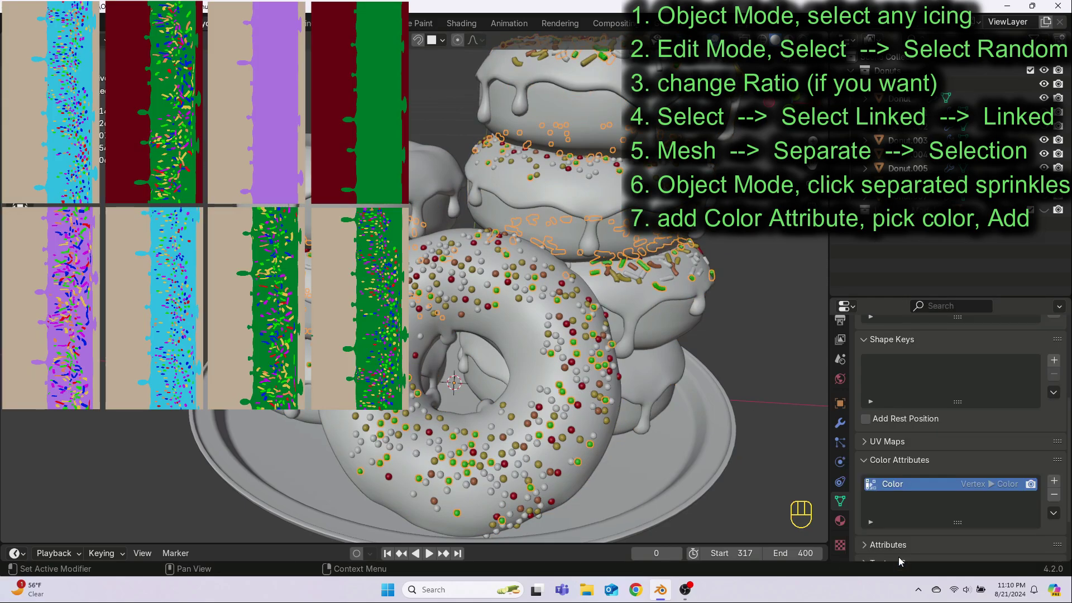
Edit the icing mesh again and randomly select vertices of the still uncolored sprinkles with a ratio of 0.007.
{"action": "left_click", "coordinate": [525, 361]}
{"action": "key", "text": "Tab"}
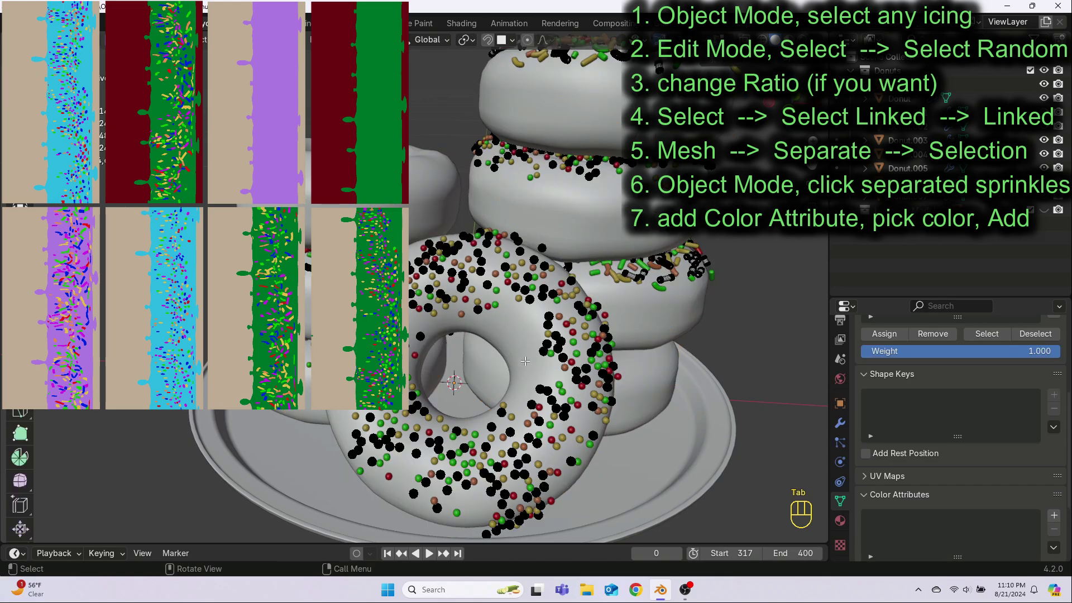
{"action": "left_click", "coordinate": [229, 163]}
{"action": "left_click", "coordinate": [189, 497]}
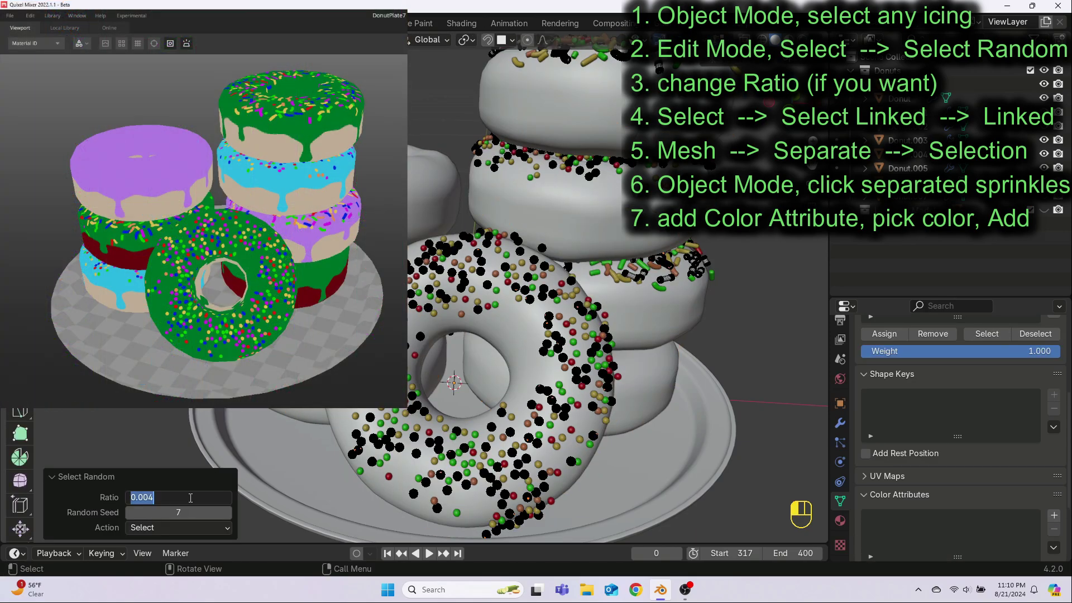
{"action": "left_click", "coordinate": [176, 497]}
{"action": "key", "text": "BackSpace"}
{"action": "type", "text": "7"}
{"action": "key", "text": "Return"}
Select everything linked to the 0.007-ratio random selection and separate those sprinkles from the icing mesh.
{"action": "left_click", "coordinate": [204, 39]}
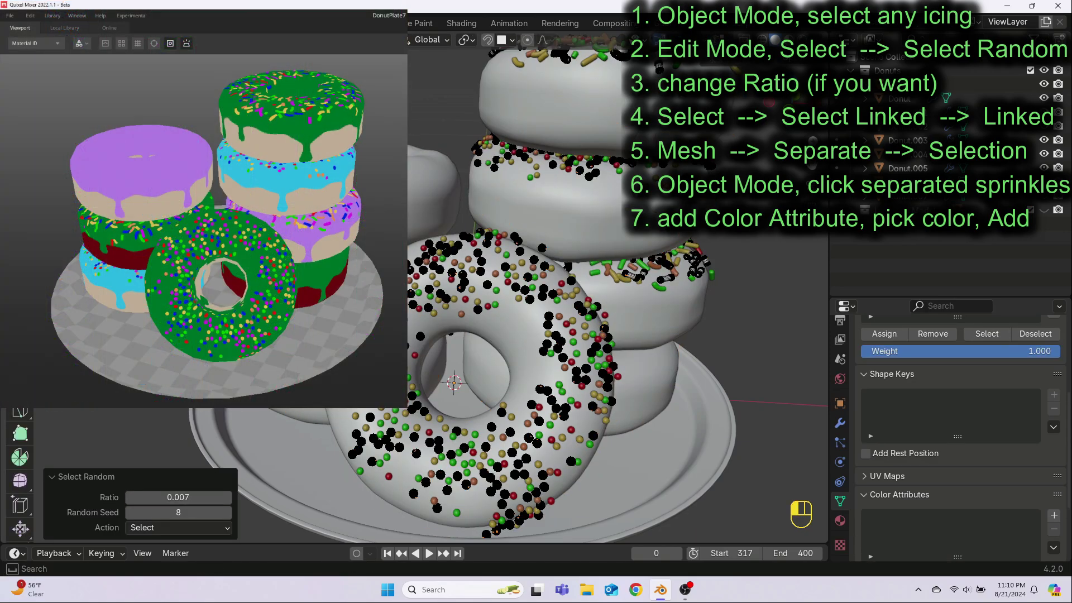
{"action": "mouse_move", "coordinate": [234, 241]}
{"action": "left_click", "coordinate": [363, 241]}
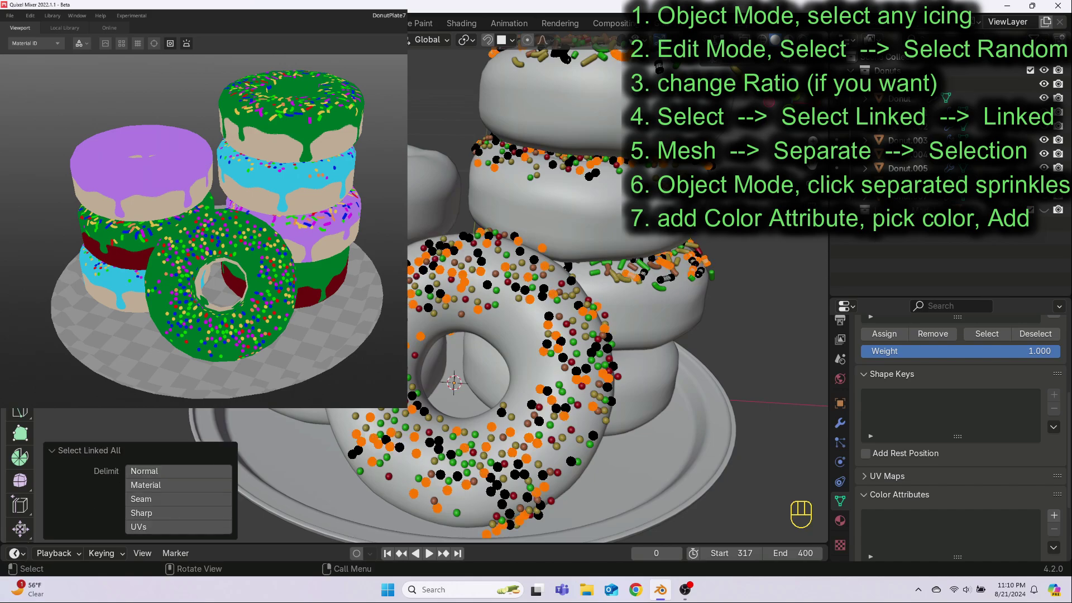
{"action": "left_click", "coordinate": [262, 40]}
{"action": "mouse_move", "coordinate": [302, 162]}
{"action": "left_click", "coordinate": [399, 162]}
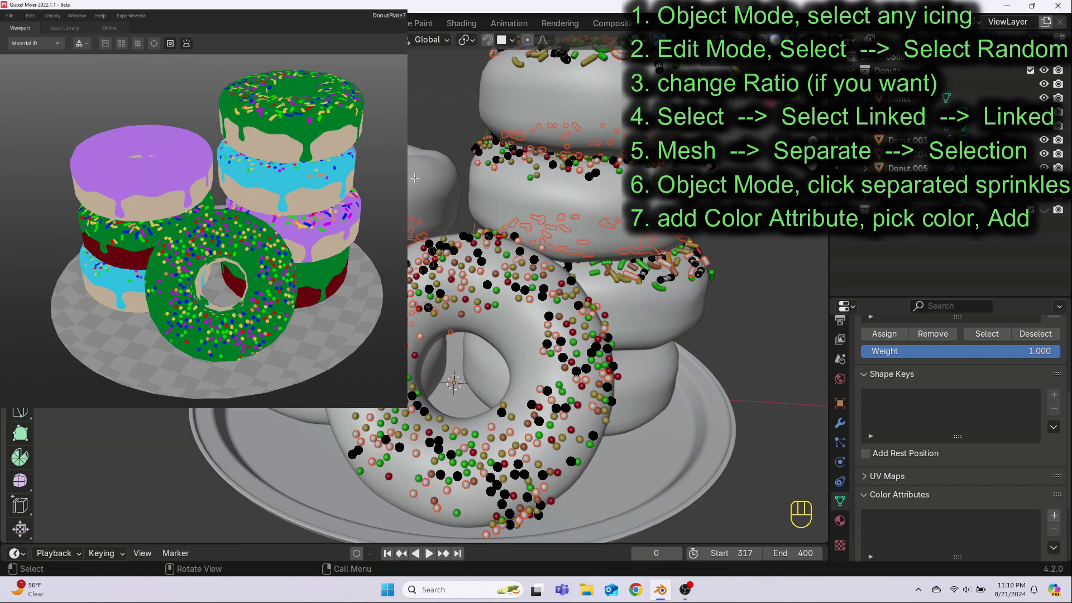
In Object Mode, give the newly separated sprinkles a blue vertex color attribute with hue 0.664, saturation 1.000 and value 0.735.
{"action": "key", "text": "Tab"}
{"action": "left_click", "coordinate": [543, 353]}
{"action": "left_click", "coordinate": [1055, 480]}
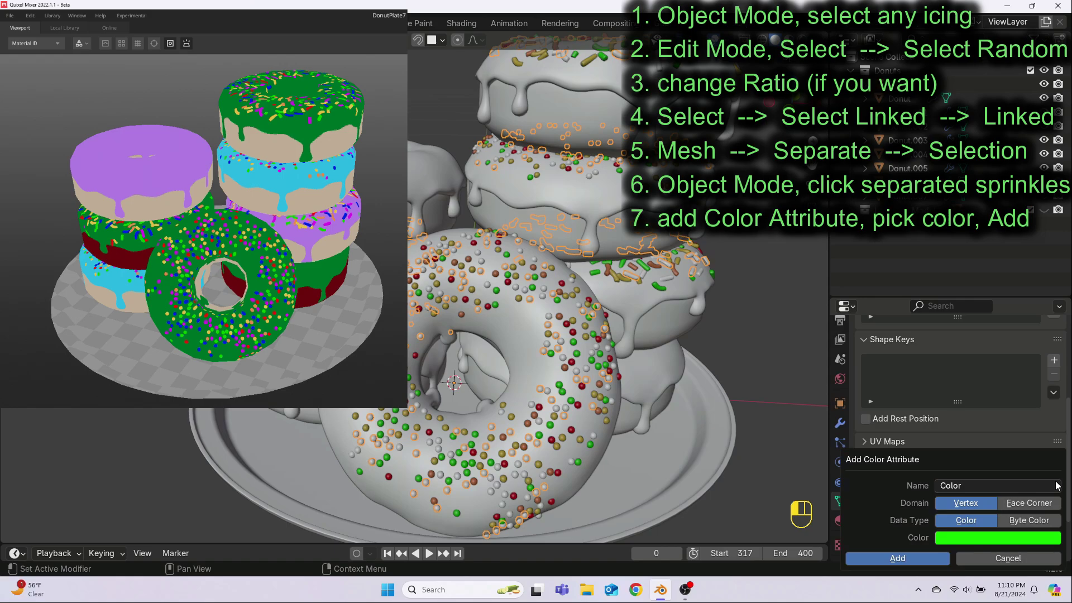
{"action": "left_click", "coordinate": [947, 538]}
{"action": "left_click_drag", "start_coordinate": [918, 350], "coordinate": [1027, 337]}
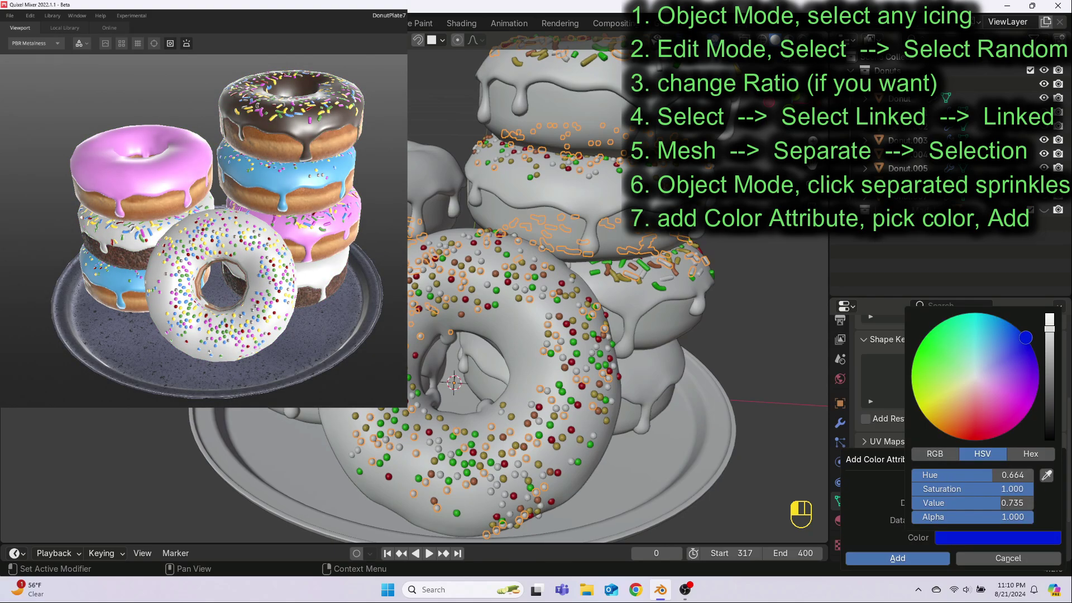
{"action": "left_click", "coordinate": [898, 559]}
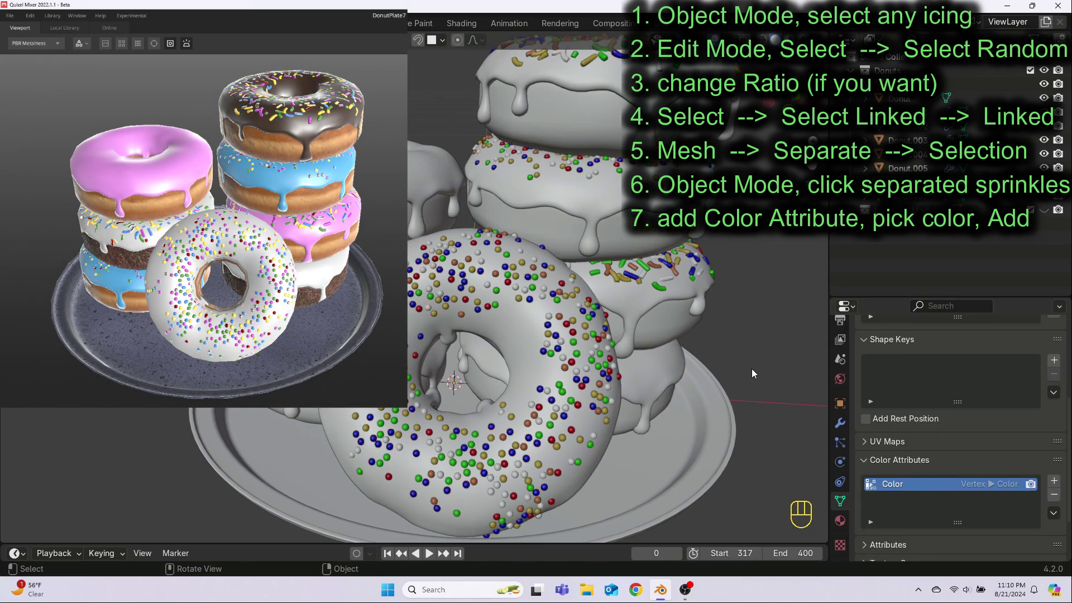
In Edit Mode on the icing mesh, select all the remaining uncolored sprinkles and separate them into their own object.
{"action": "left_click", "coordinate": [529, 358]}
{"action": "key", "text": "Tab"}
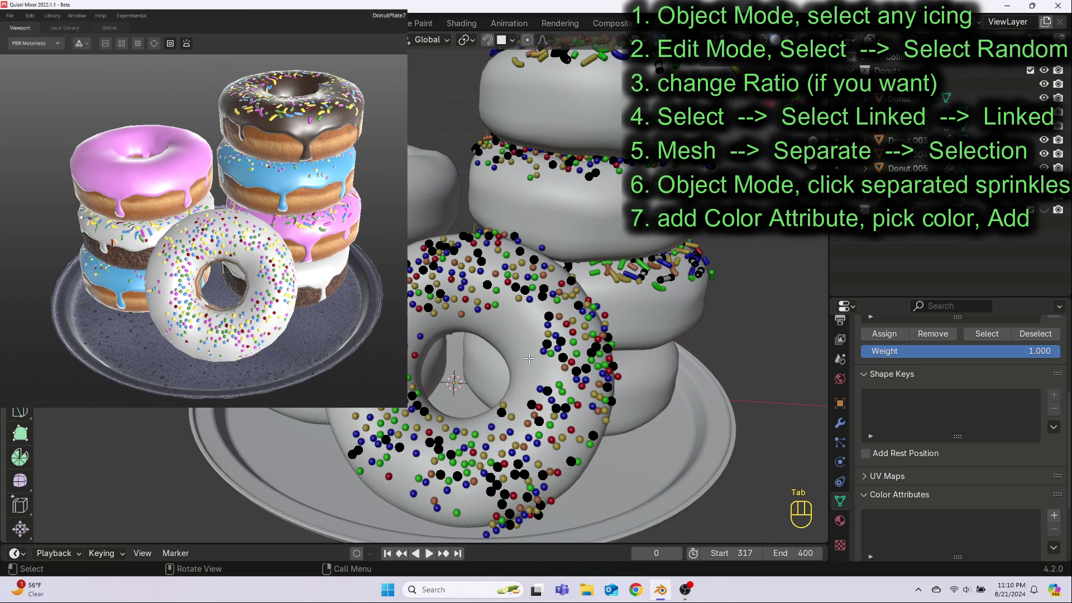
{"action": "key", "text": "a"}
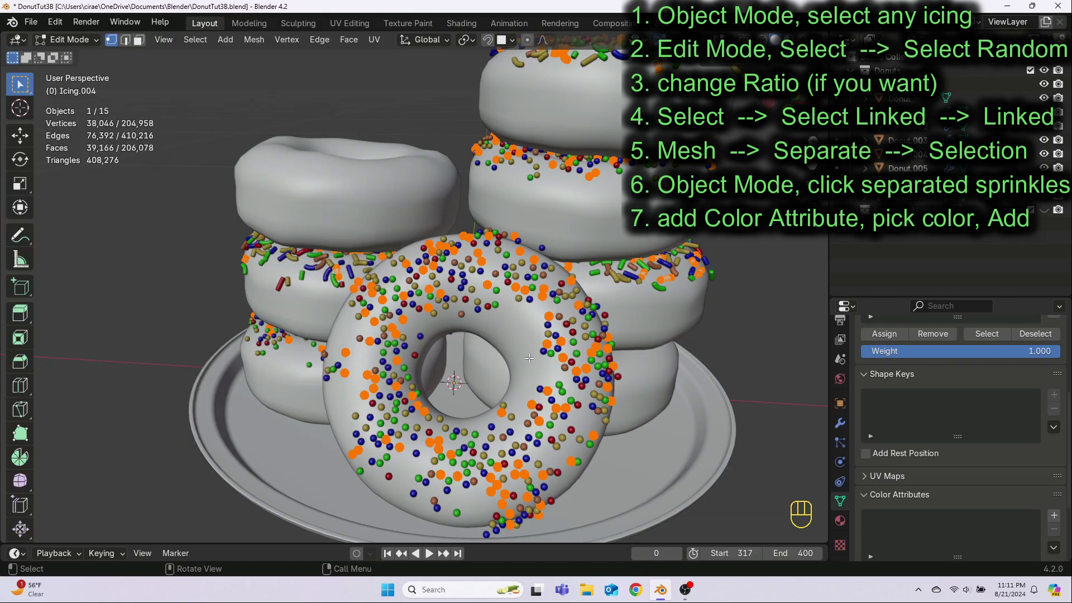
{"action": "left_click", "coordinate": [254, 39]}
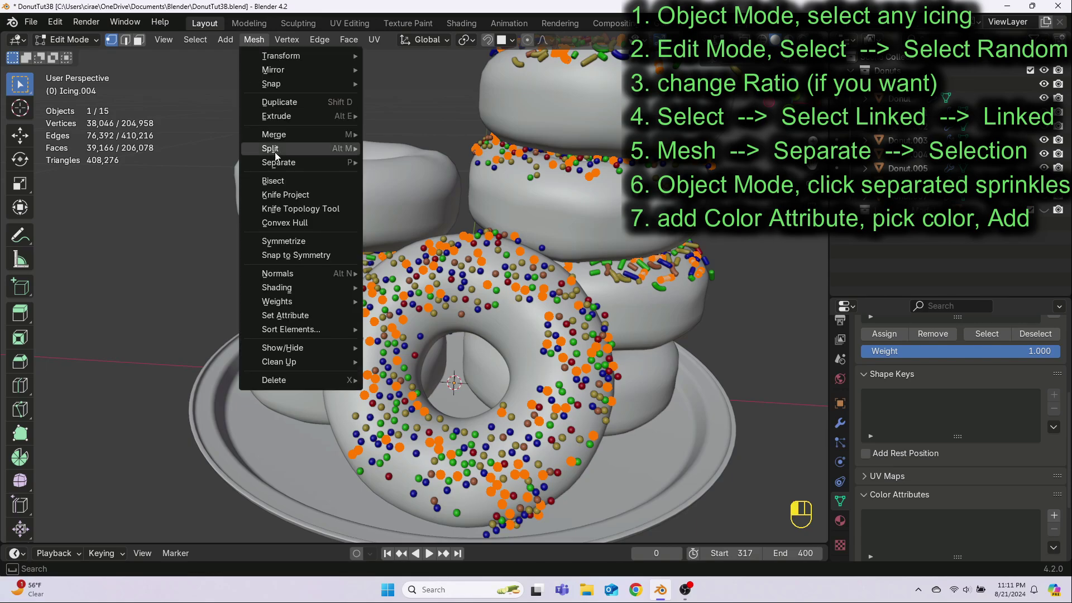
{"action": "mouse_move", "coordinate": [335, 162]}
{"action": "left_click", "coordinate": [393, 161]}
In Object Mode, give the last separated sprinkles a purple vertex color attribute with hue 0.798, saturation 1.000 and value 0.735.
{"action": "key", "text": "Tab"}
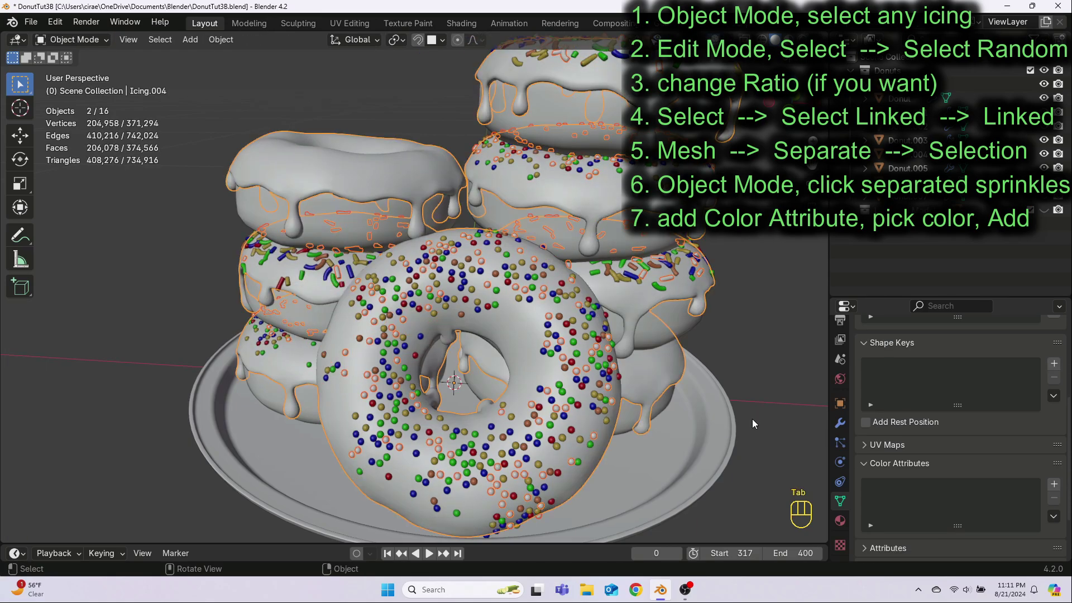
{"action": "left_click", "coordinate": [549, 389]}
{"action": "left_click", "coordinate": [1055, 481]}
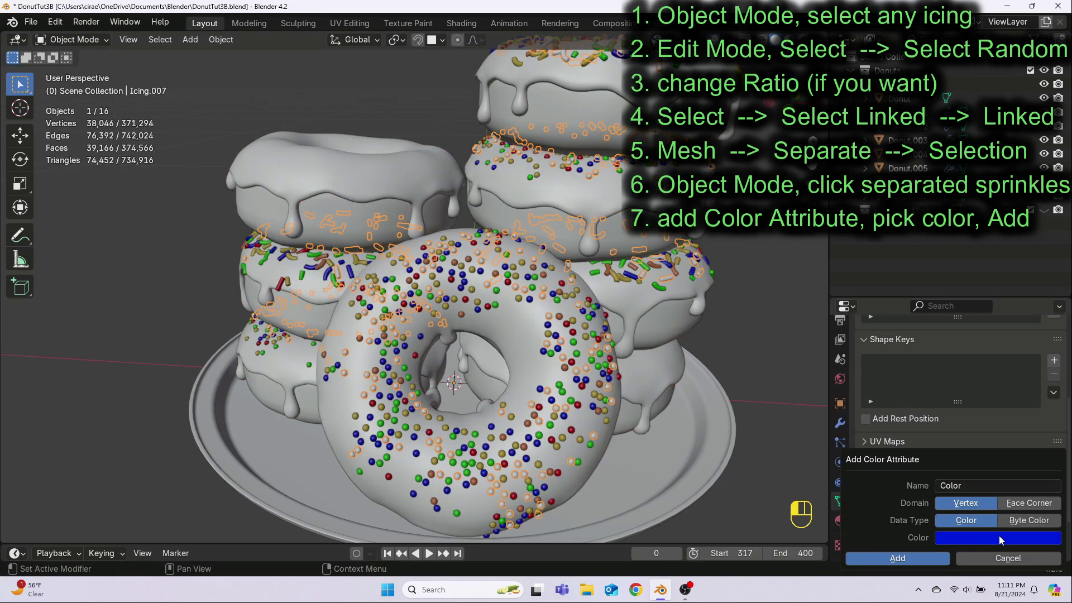
{"action": "left_click", "coordinate": [998, 537]}
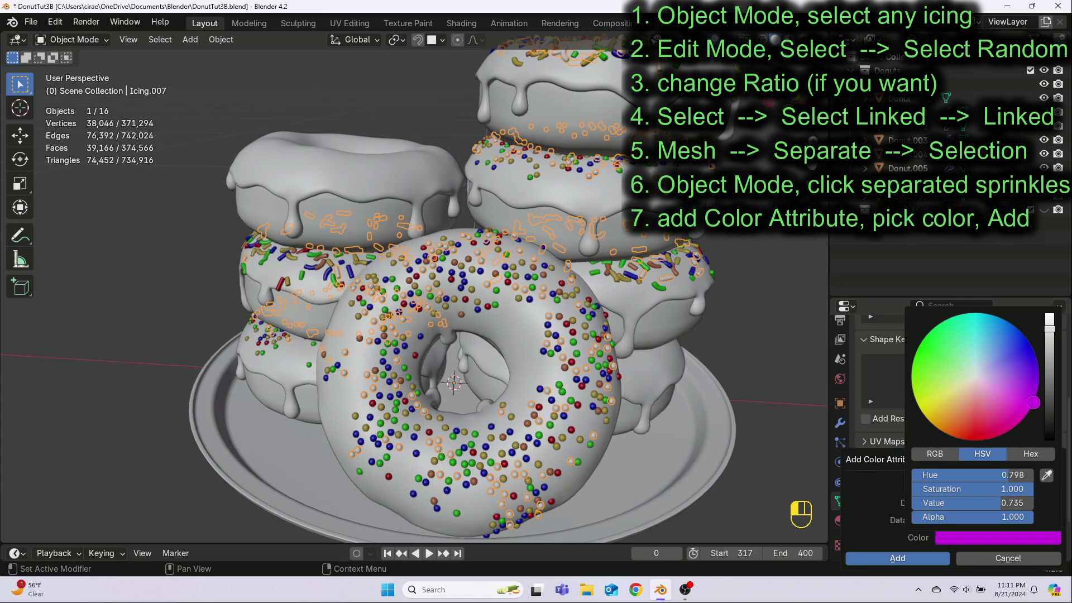
{"action": "left_click", "coordinate": [915, 558]}
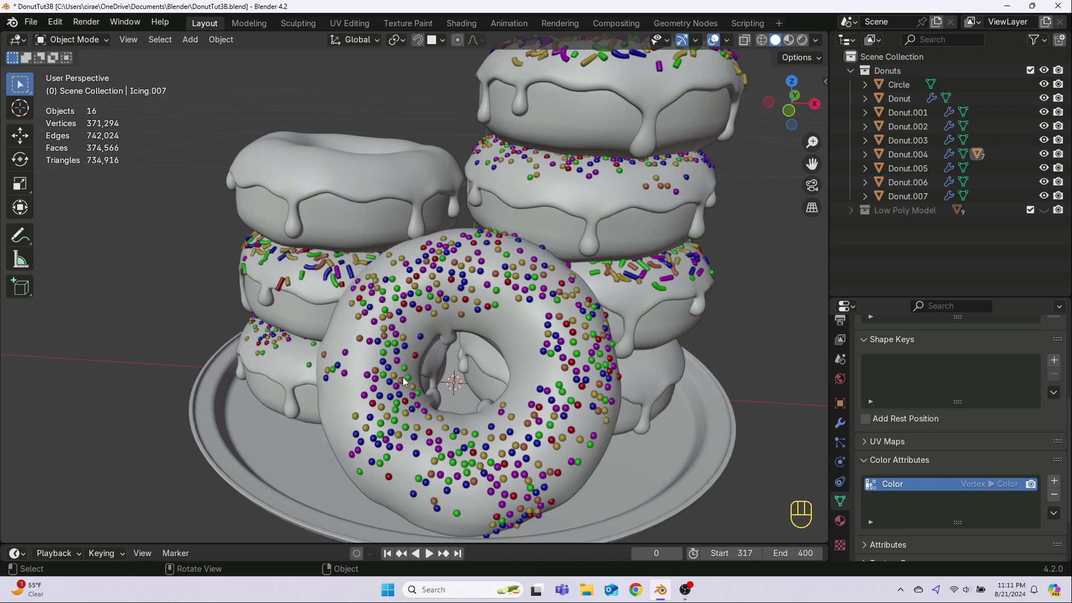
View the whole donut stack and bring up the PureRef donut reference image beside it.
{"action": "scroll", "coordinate": [402, 362], "scroll_direction": "down", "scroll_amount": 3}
{"action": "middle_click_drag", "start_coordinate": [403, 362], "coordinate": [491, 259]}
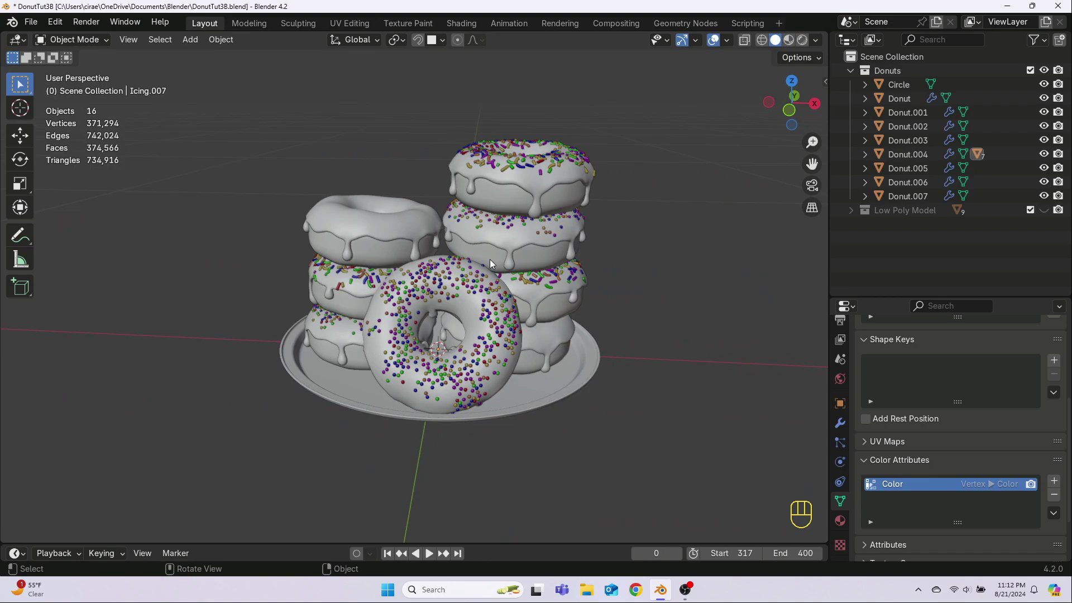
{"action": "scroll", "coordinate": [490, 259], "scroll_direction": "up", "scroll_amount": 2}
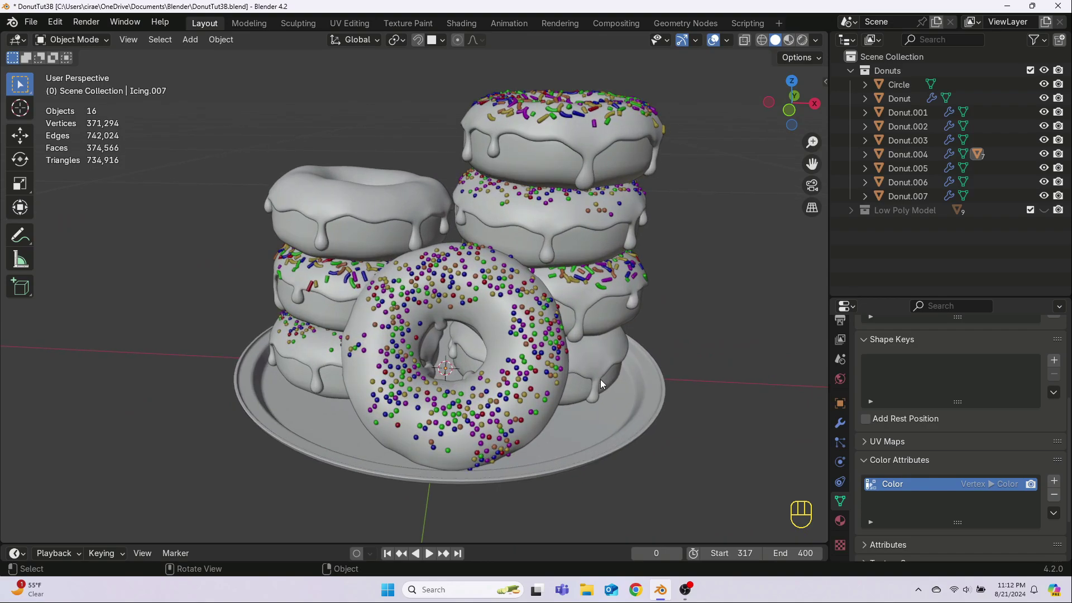
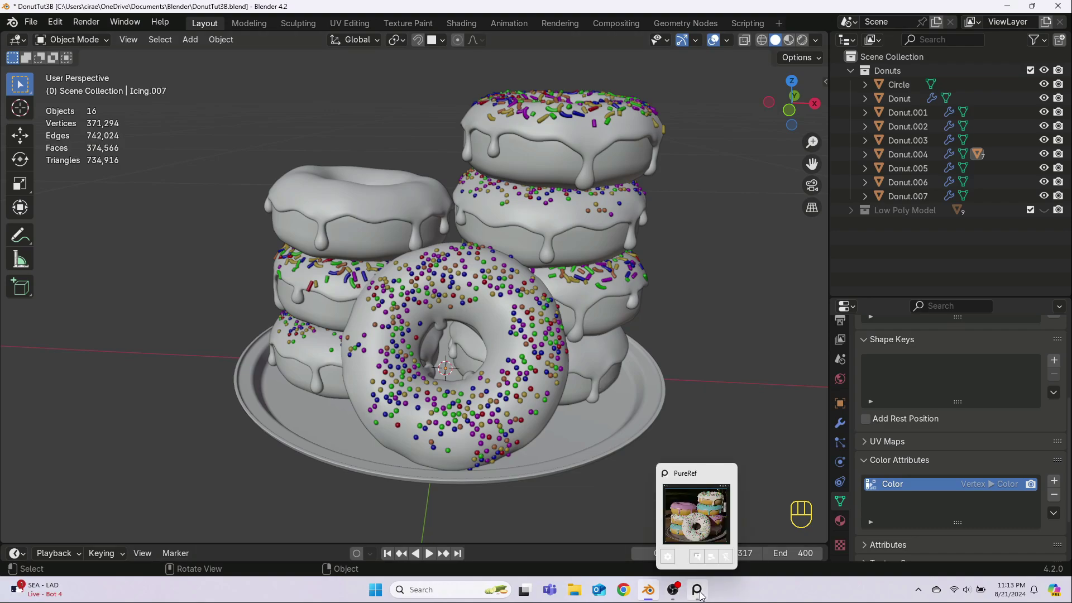
{"action": "left_click", "coordinate": [698, 591]}
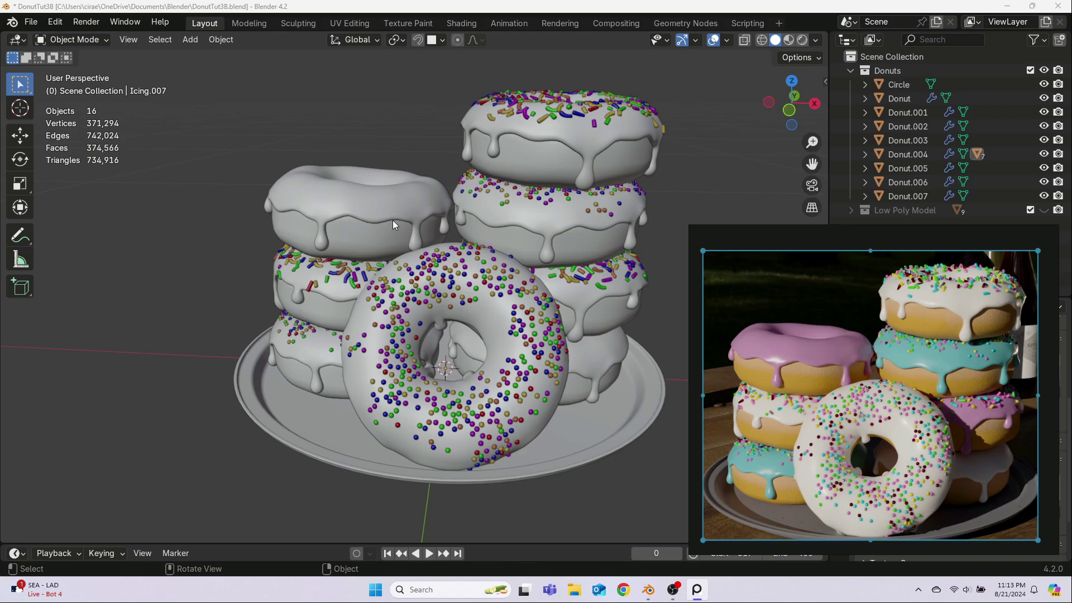
Edit the icing mesh, reveal all its hidden geometry and clear the selection.
{"action": "left_click", "coordinate": [358, 204]}
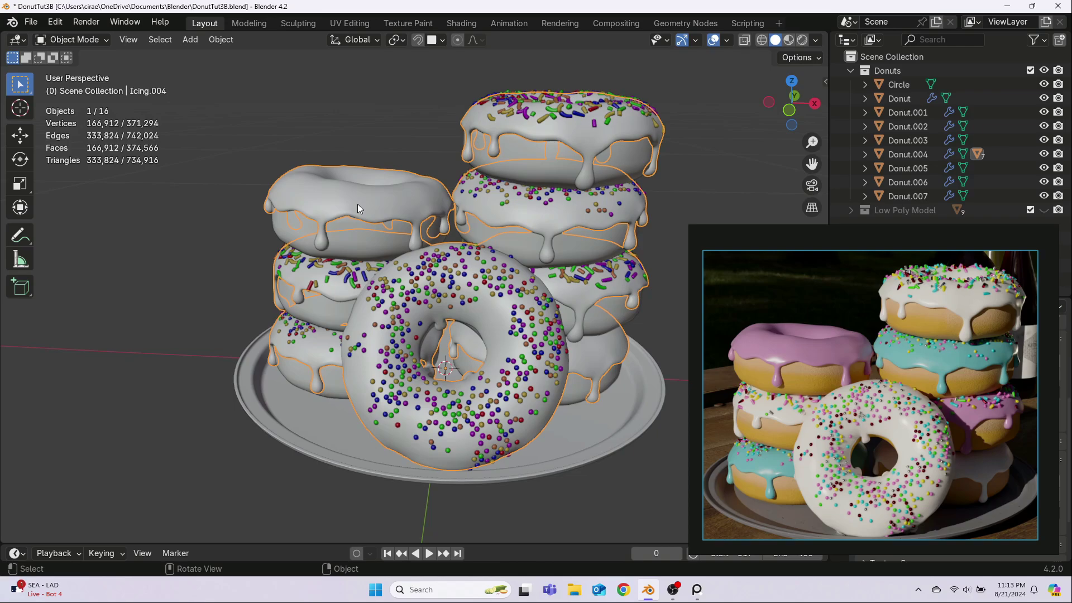
{"action": "key", "text": "Tab"}
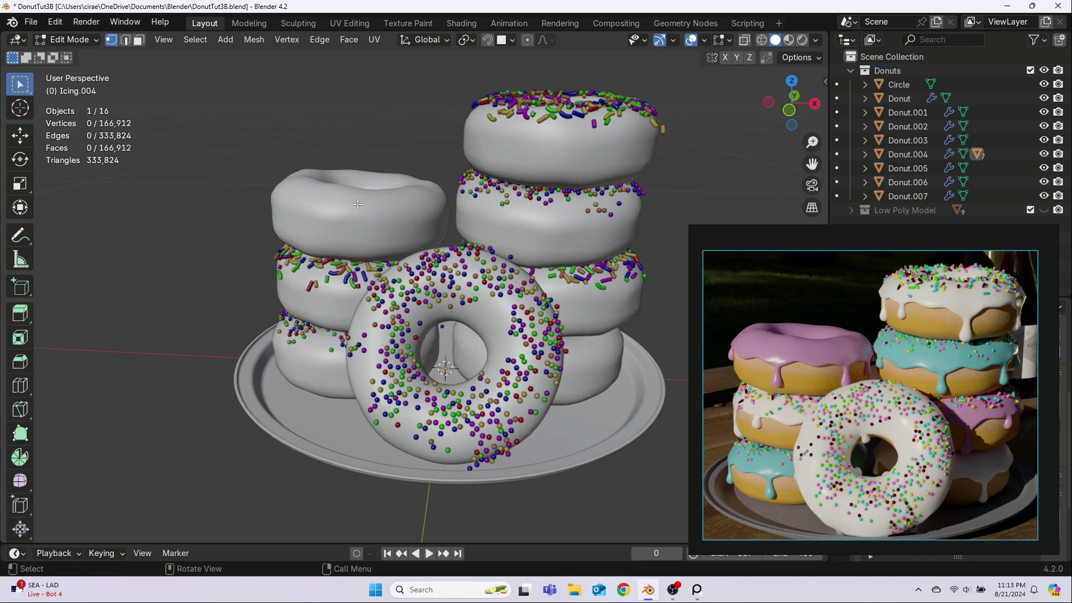
{"action": "mouse_move", "coordinate": [274, 265]}
{"action": "middle_mouse_down"}
{"action": "mouse_move", "coordinate": [343, 271]}
{"action": "mouse_move", "coordinate": [204, 246]}
{"action": "mouse_move", "coordinate": [287, 255]}
{"action": "middle_mouse_up"}
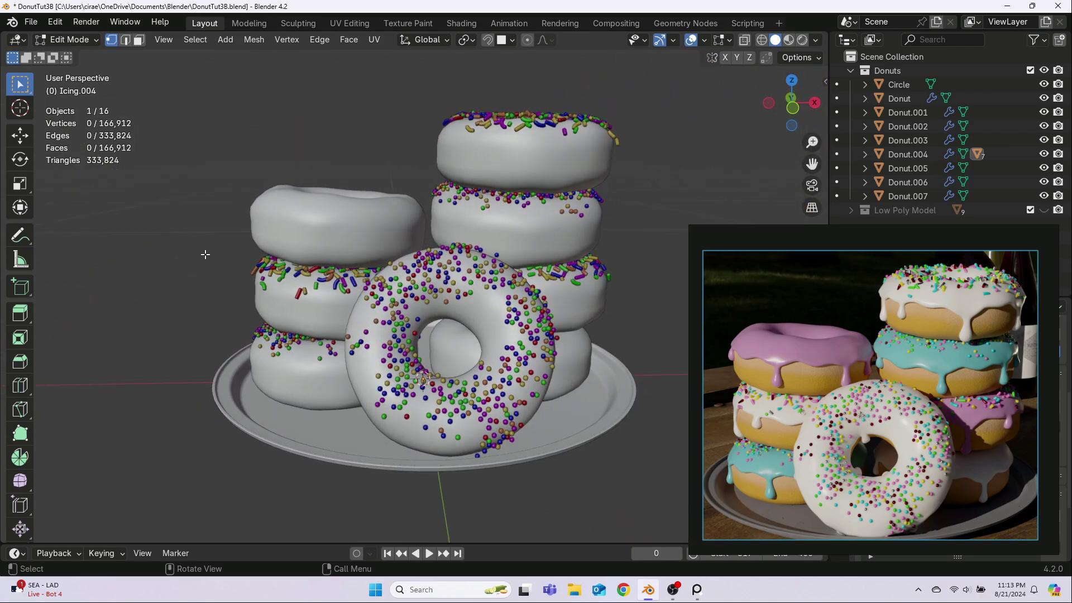
{"action": "key", "text": "alt+h"}
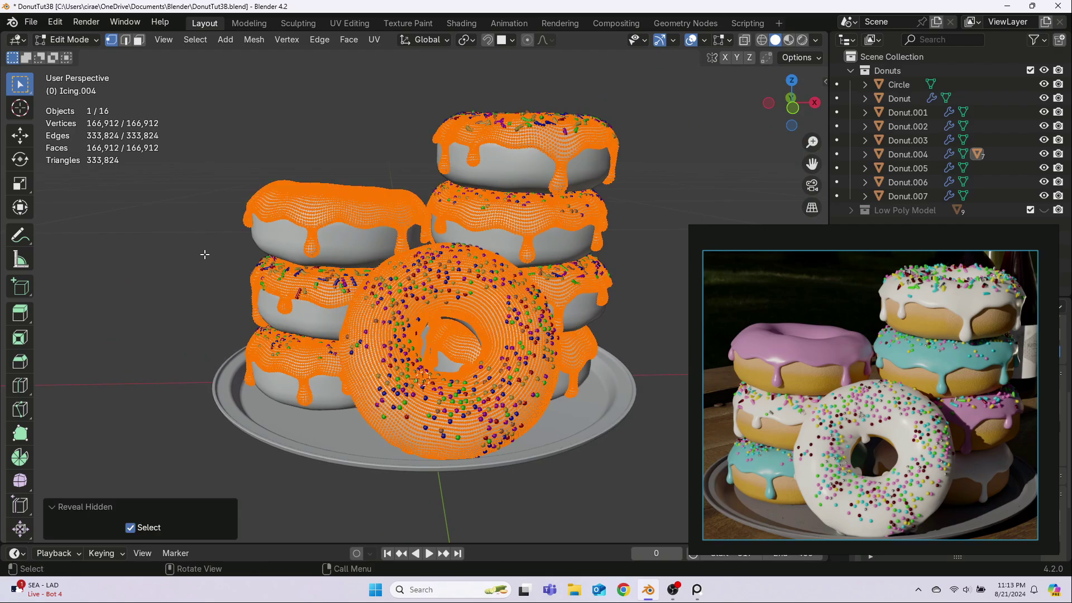
{"action": "scroll", "coordinate": [216, 247], "scroll_direction": "up", "scroll_amount": 2}
{"action": "left_click", "coordinate": [183, 235]}
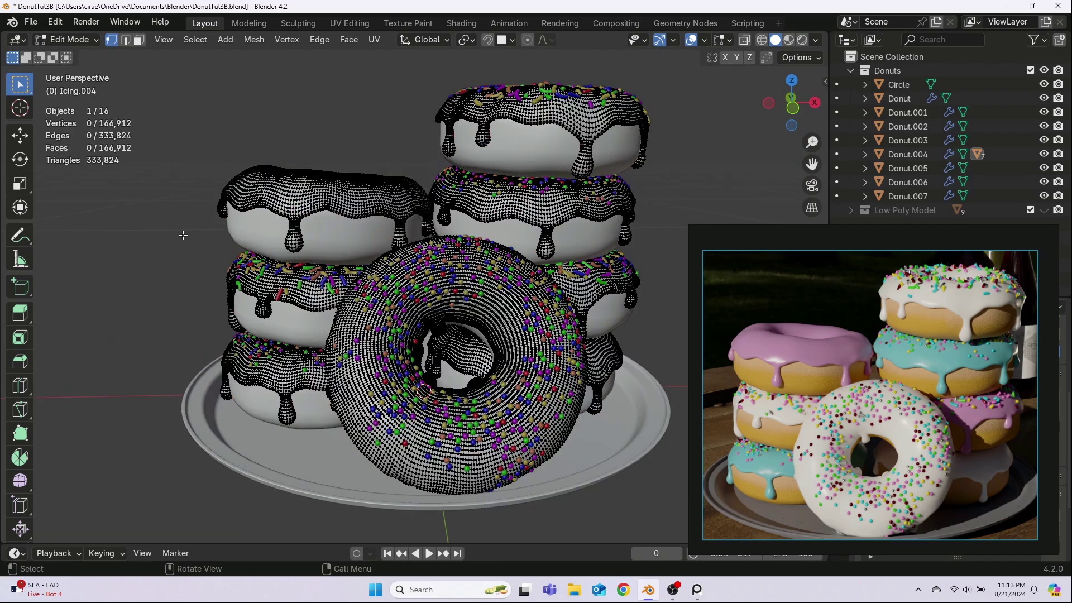
Select the entire linked icings of the left stack's top donut and the right stack's third donut from the top.
{"action": "middle_click_drag", "start_coordinate": [500, 326], "coordinate": [395, 334]}
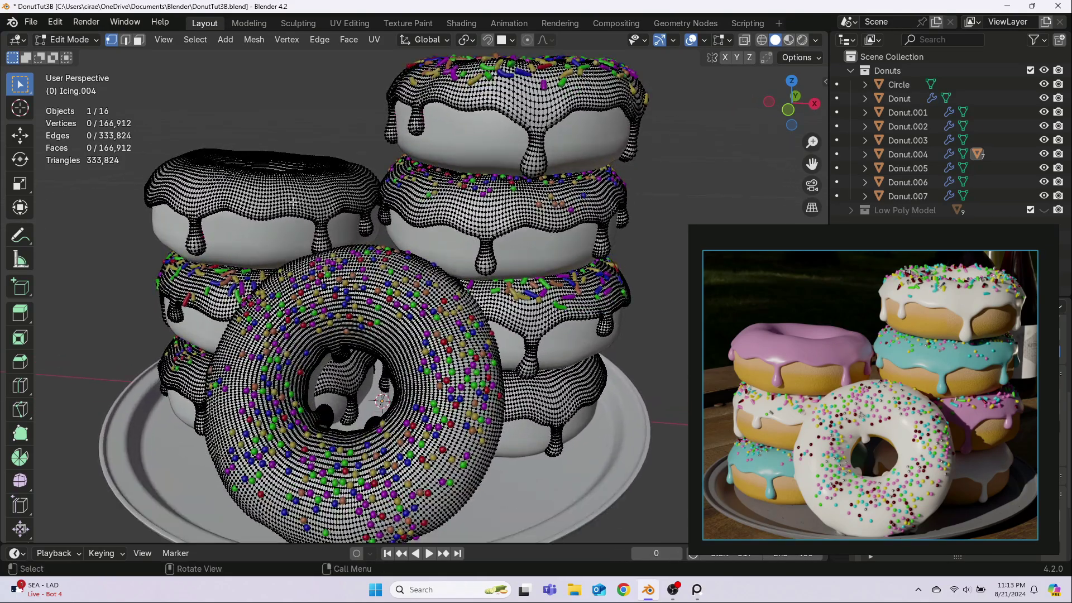
{"action": "left_click", "coordinate": [275, 198]}
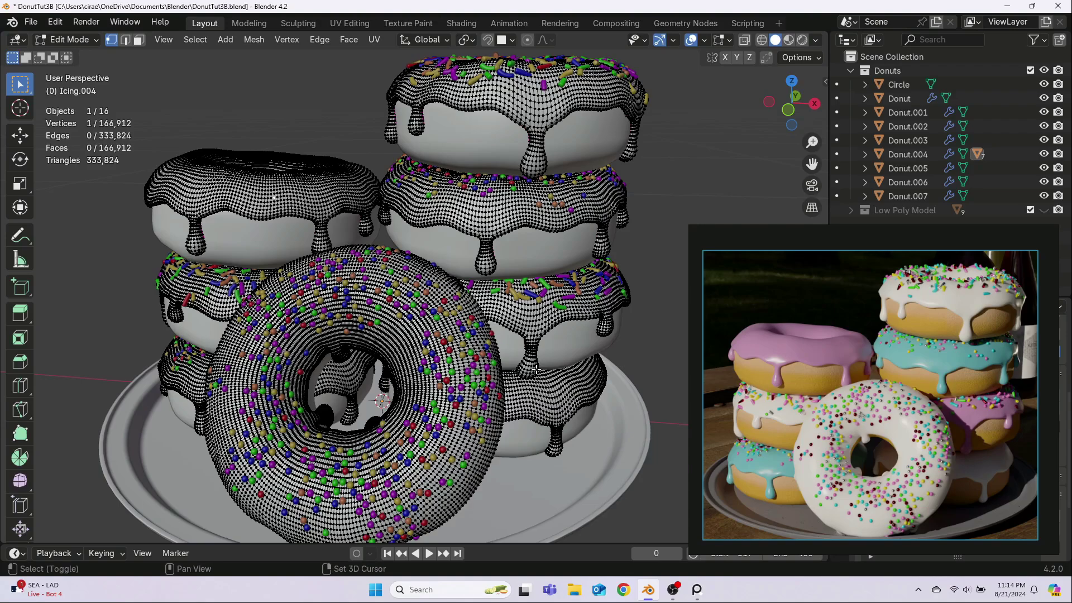
{"action": "left_click", "coordinate": [533, 320], "text": "shift"}
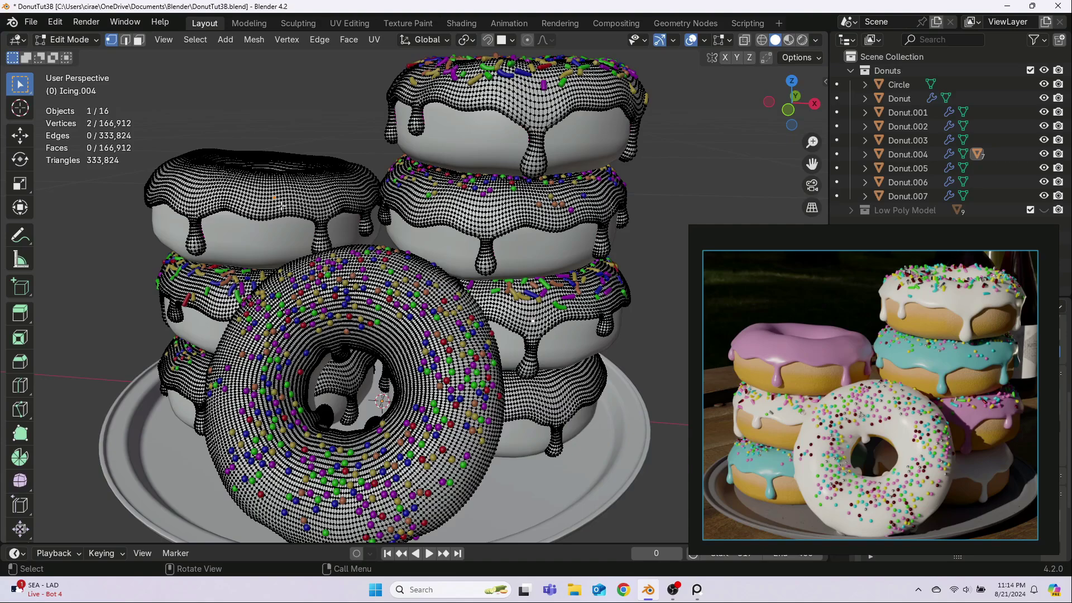
{"action": "left_click", "coordinate": [194, 40]}
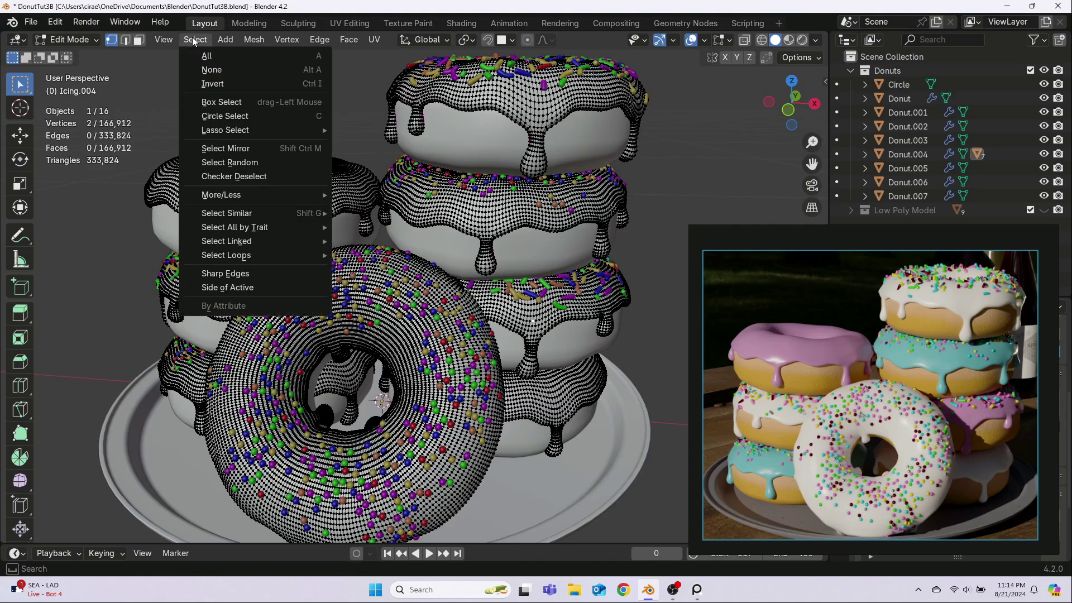
{"action": "mouse_move", "coordinate": [301, 244]}
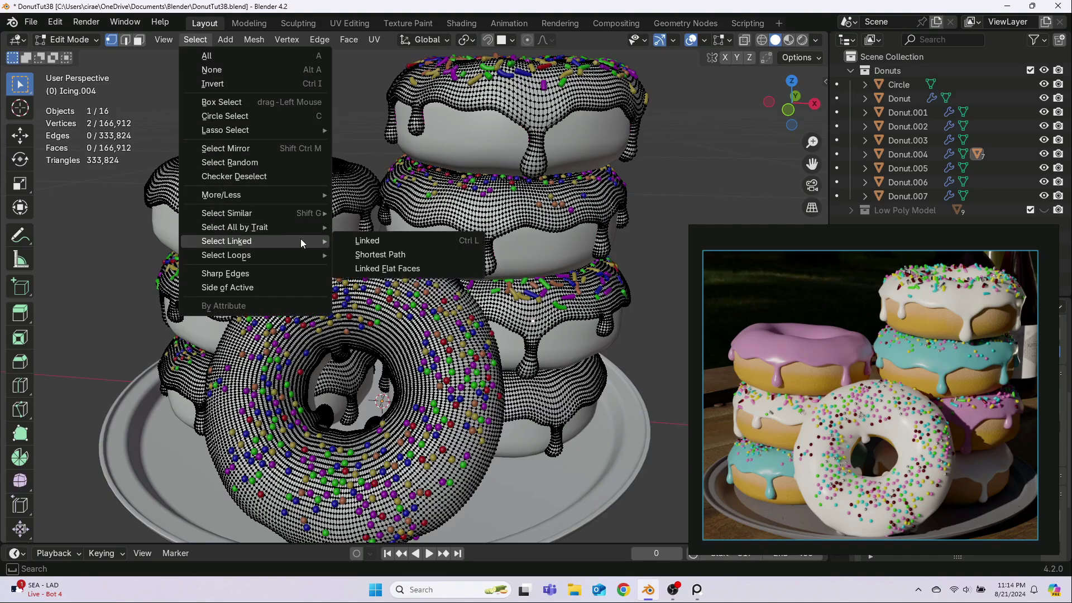
{"action": "left_click", "coordinate": [365, 241]}
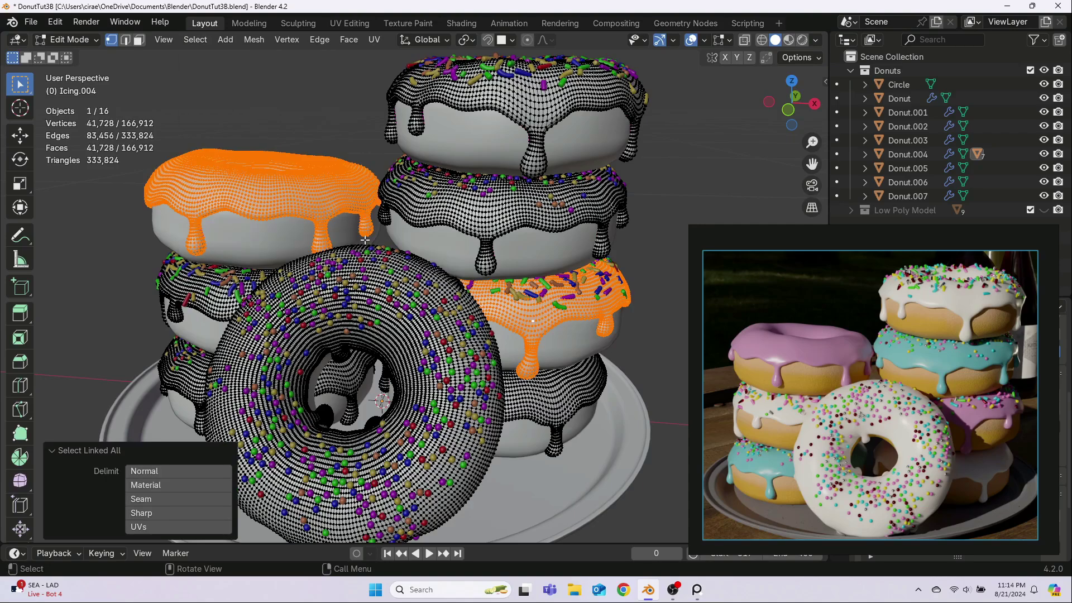
Separate the two selected icings into their own object and move the reference image clear of the mesh data properties.
{"action": "left_click", "coordinate": [254, 39]}
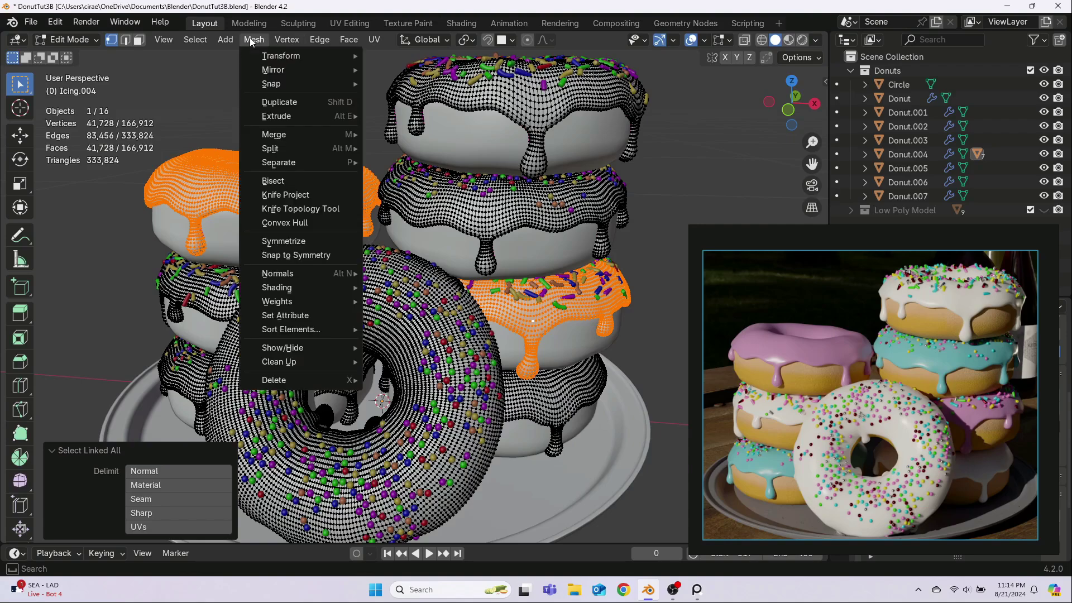
{"action": "mouse_move", "coordinate": [293, 163]}
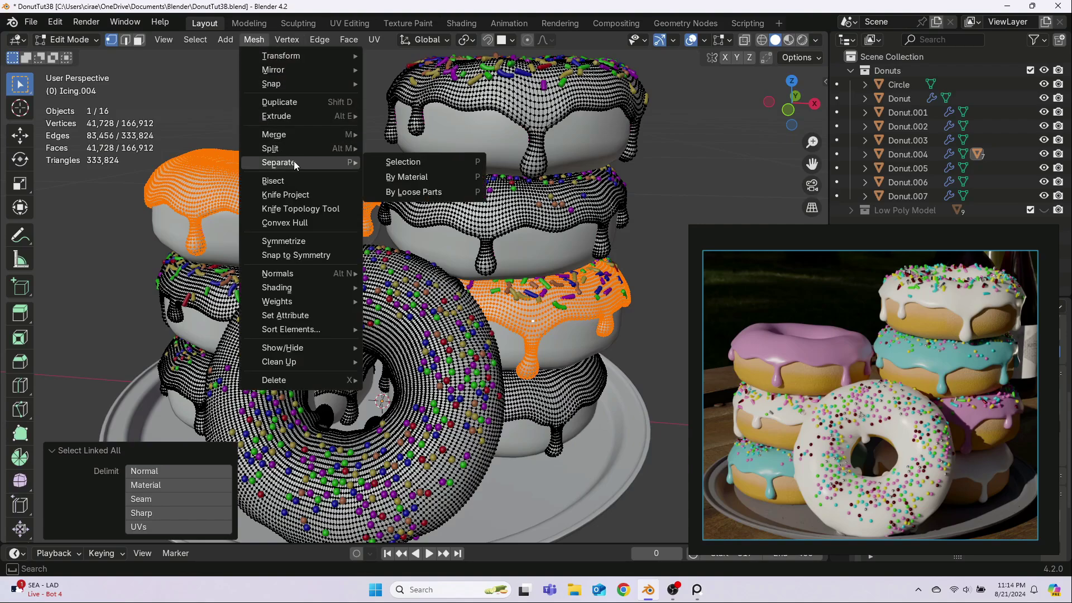
{"action": "left_click", "coordinate": [400, 160]}
{"action": "mouse_move", "coordinate": [892, 236]}
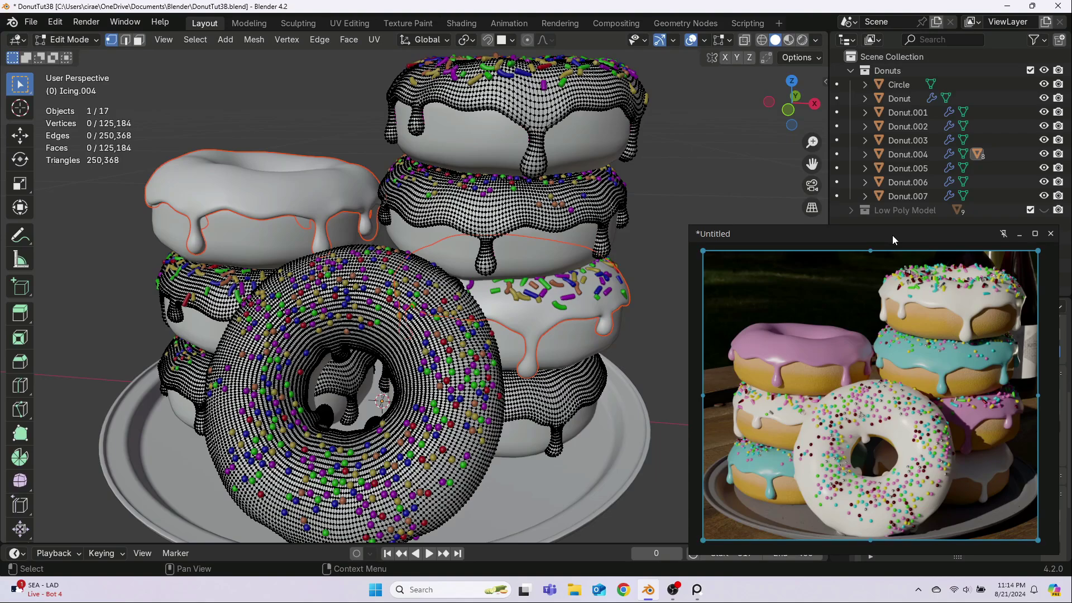
{"action": "left_click_drag", "start_coordinate": [896, 234], "coordinate": [202, 234]}
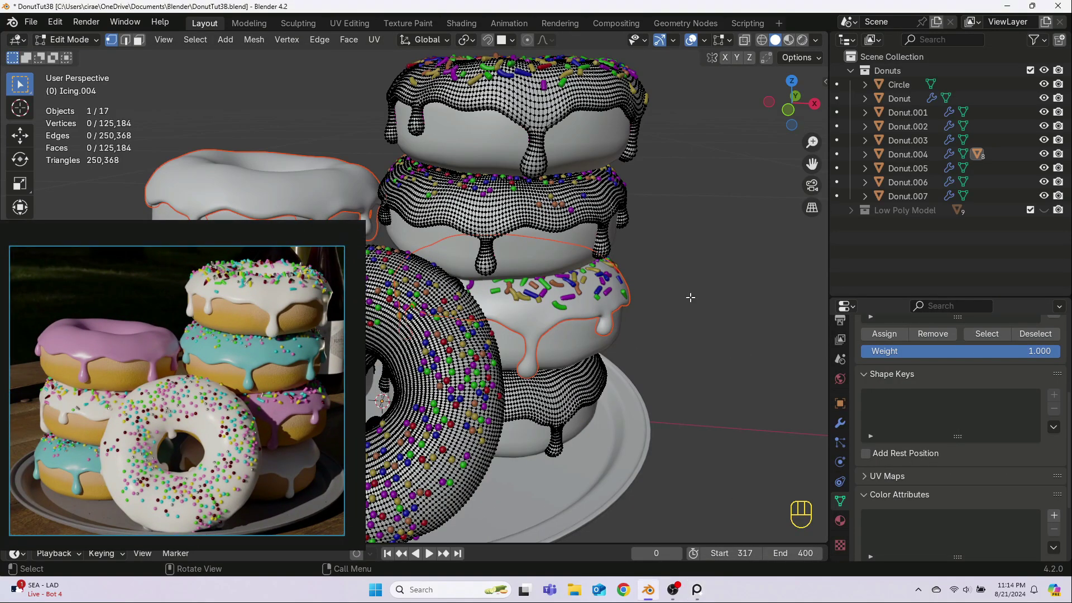
In Object Mode, give the separated icings a purple vertex color attribute with hue 0.739, saturation 0.785 and value 0.736.
{"action": "key", "text": "Tab"}
{"action": "left_click", "coordinate": [536, 323]}
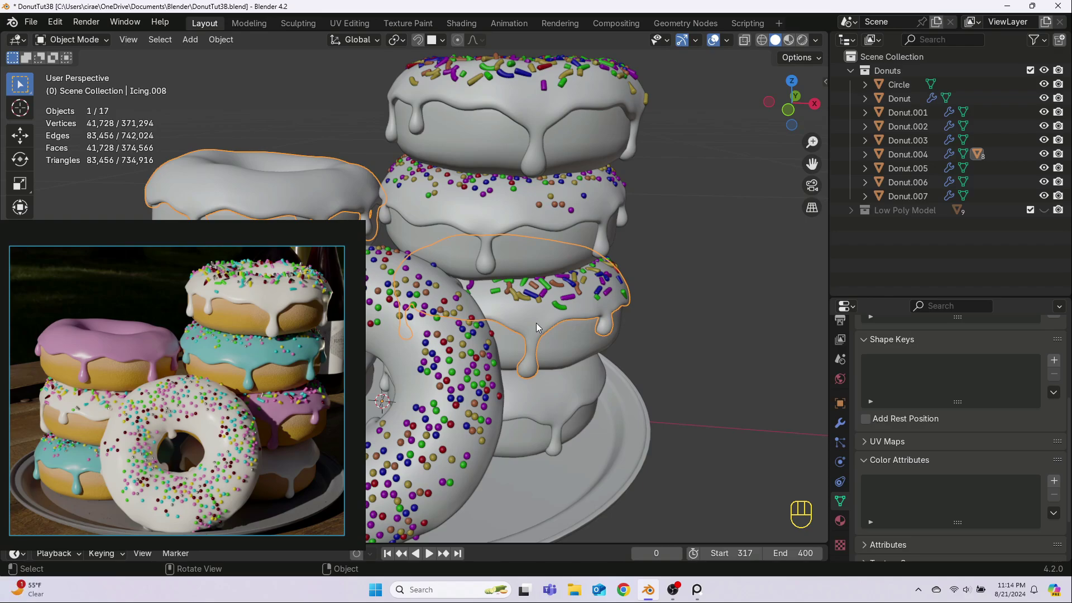
{"action": "left_click", "coordinate": [1054, 481]}
{"action": "left_click", "coordinate": [992, 538]}
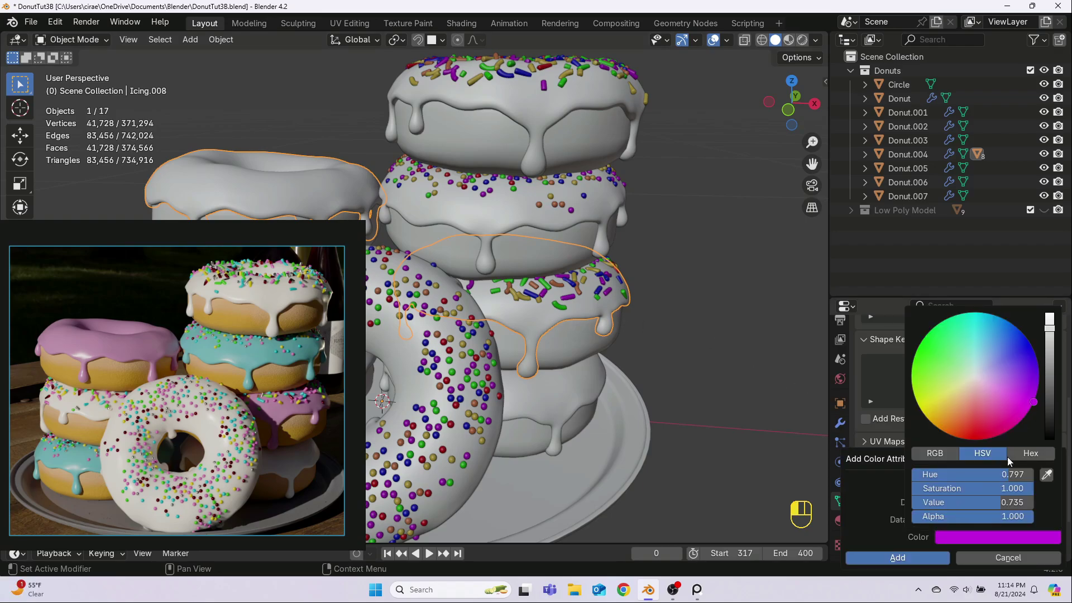
{"action": "left_click_drag", "start_coordinate": [1033, 403], "coordinate": [1006, 377]}
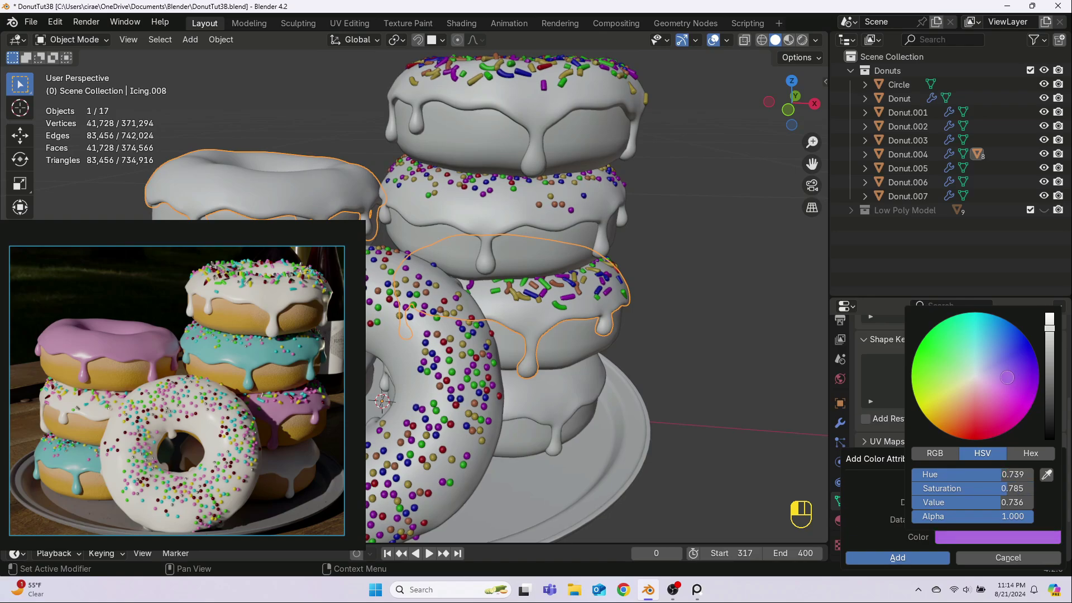
{"action": "left_click", "coordinate": [899, 558]}
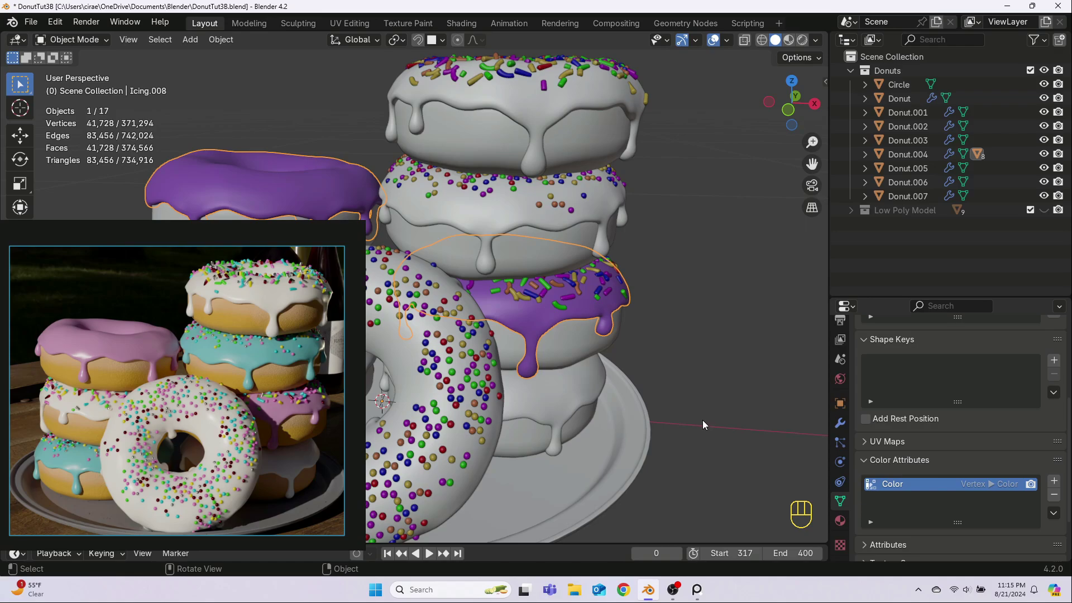
Edit the remaining icing mesh and select the entire linked icings of the left stack's bottom donut and the right stack's second donut from the top.
{"action": "middle_click_drag", "start_coordinate": [703, 420], "coordinate": [709, 365], "text": "shift"}
{"action": "scroll", "coordinate": [708, 365], "scroll_direction": "down", "scroll_amount": 3}
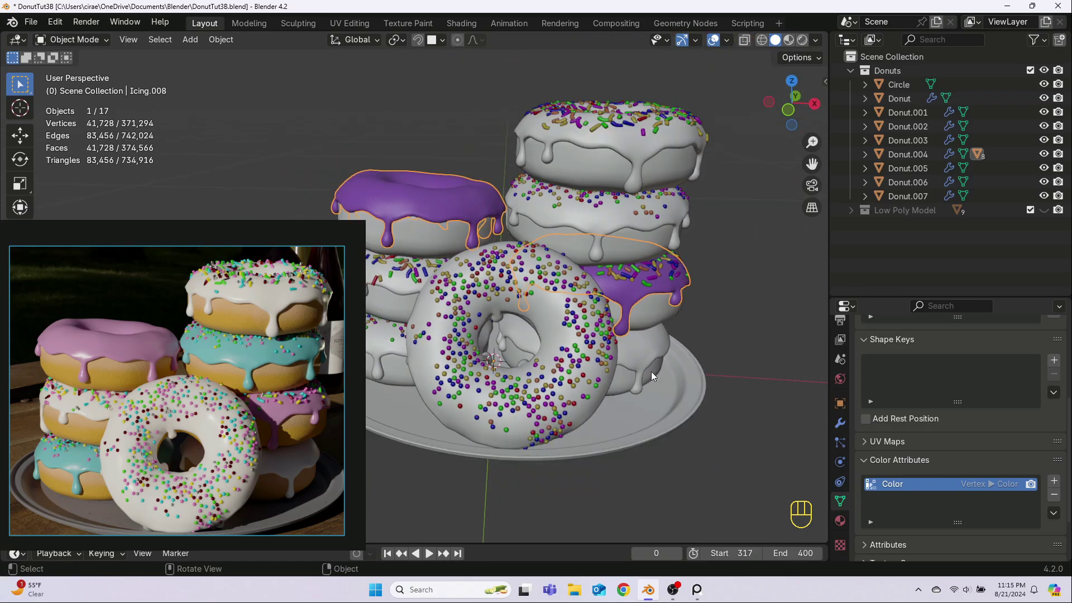
{"action": "left_click", "coordinate": [491, 153]}
{"action": "left_click", "coordinate": [439, 313]}
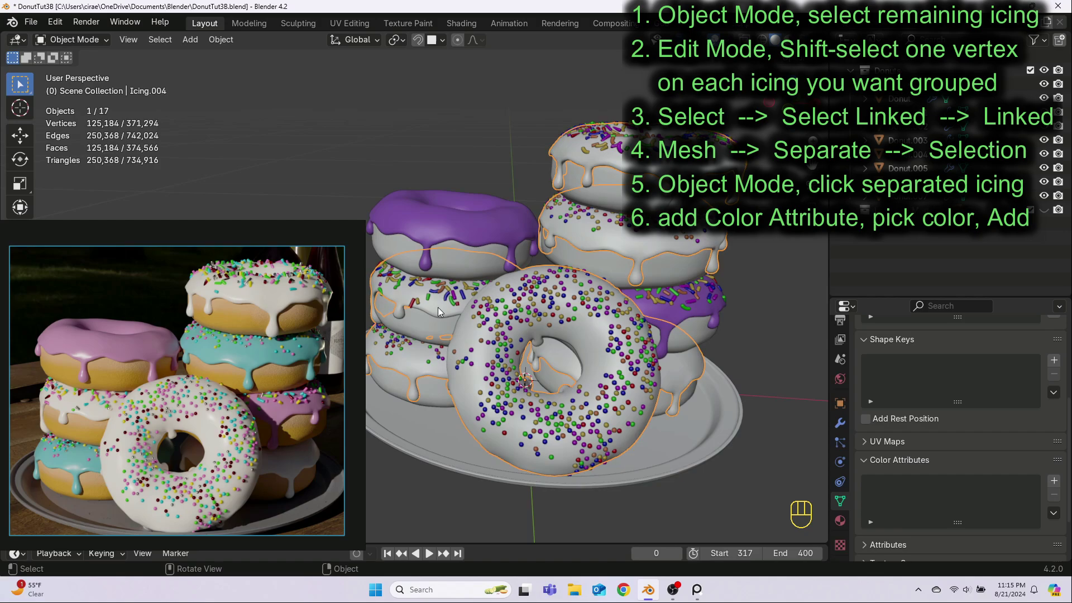
{"action": "key", "text": "Tab"}
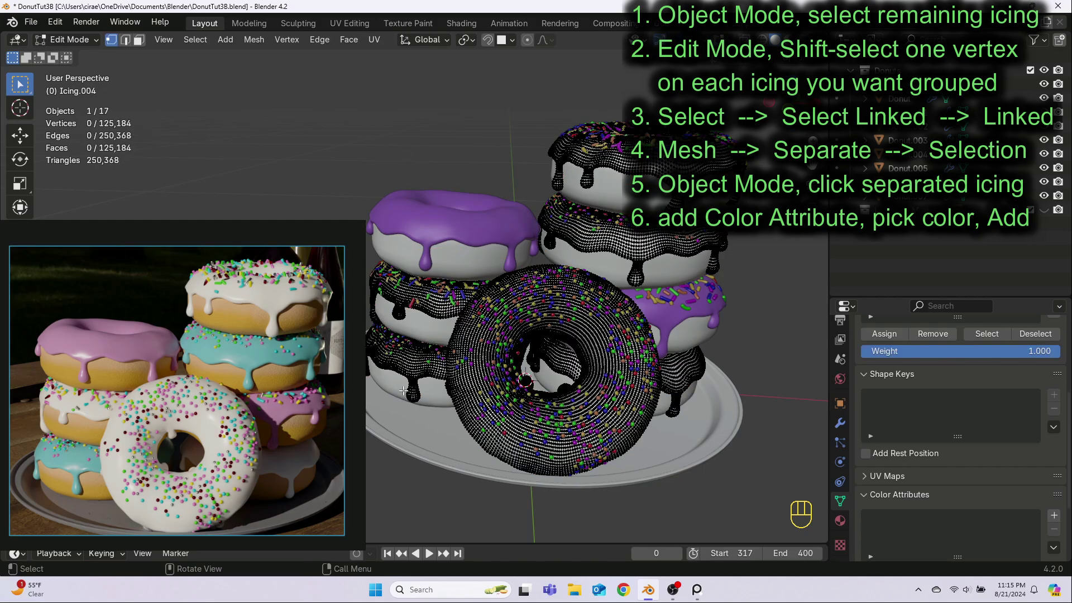
{"action": "left_click", "coordinate": [413, 367]}
{"action": "left_click", "coordinate": [633, 261], "text": "shift"}
{"action": "left_click", "coordinate": [195, 39]}
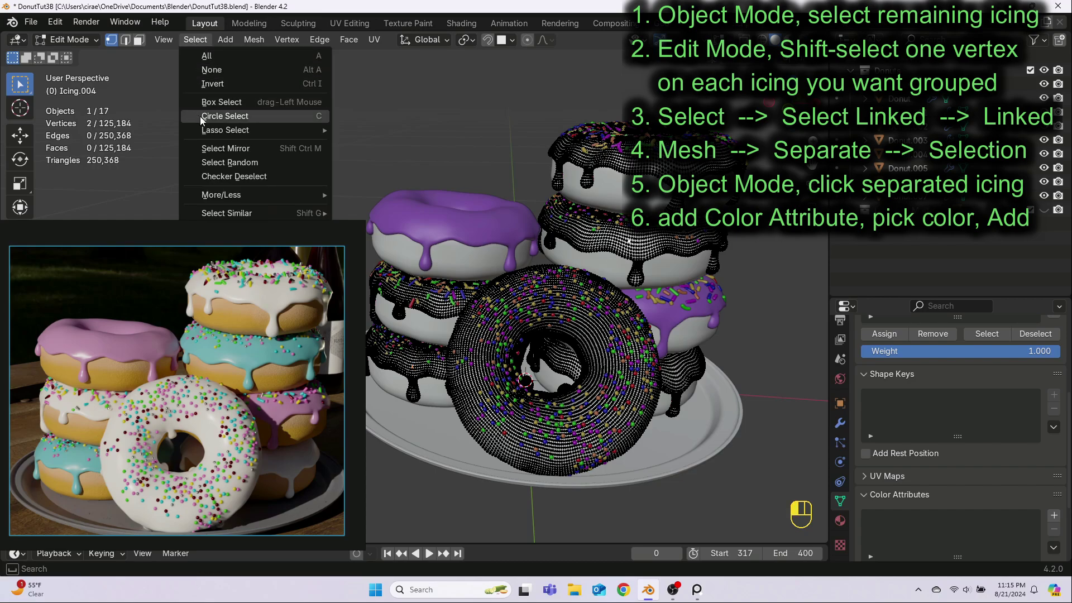
{"action": "mouse_move", "coordinate": [235, 240]}
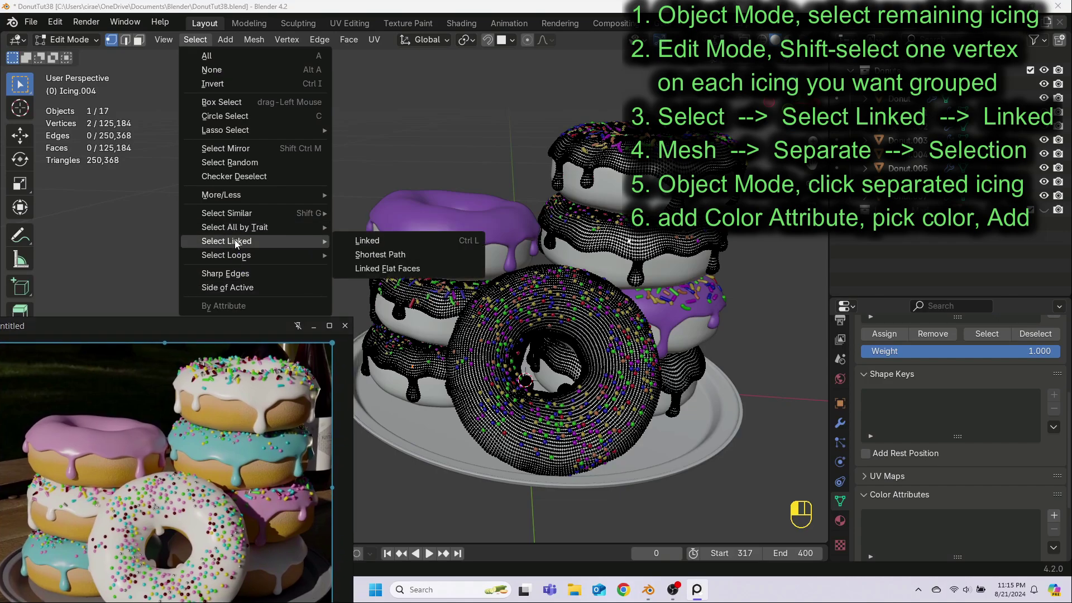
{"action": "left_click", "coordinate": [373, 241]}
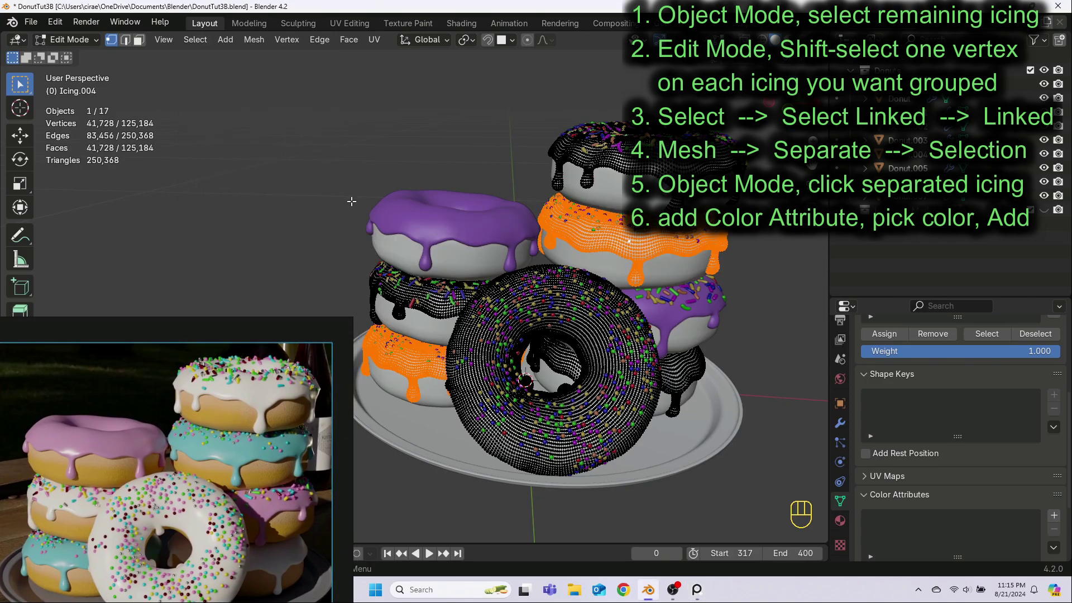
Separate the selected bottom-left and second-from-top right donut icings into their own object.
{"action": "left_click", "coordinate": [253, 39]}
{"action": "mouse_move", "coordinate": [278, 163]}
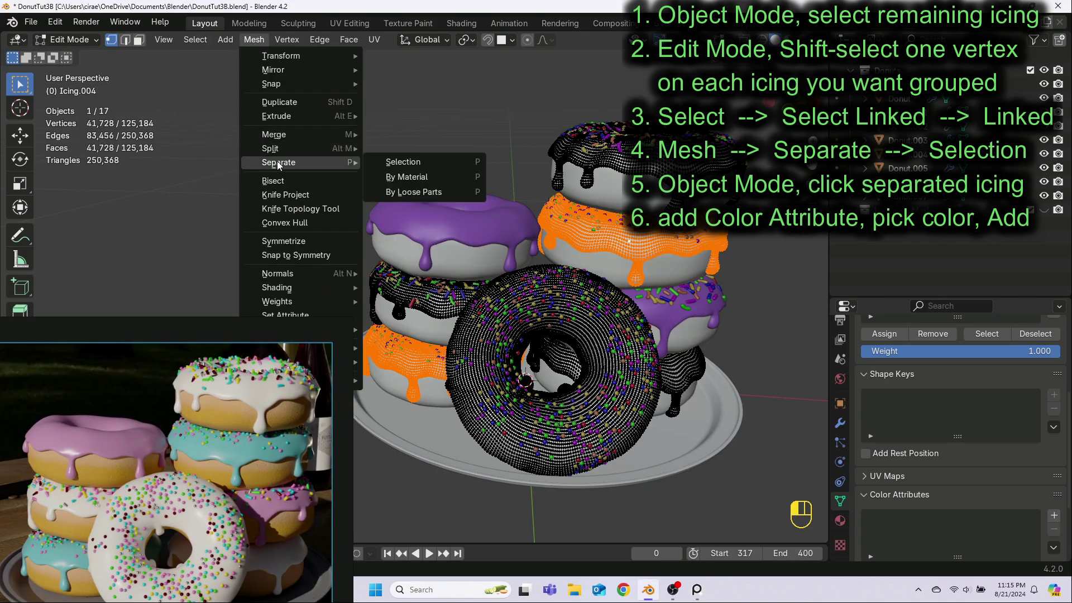
{"action": "left_click", "coordinate": [390, 161]}
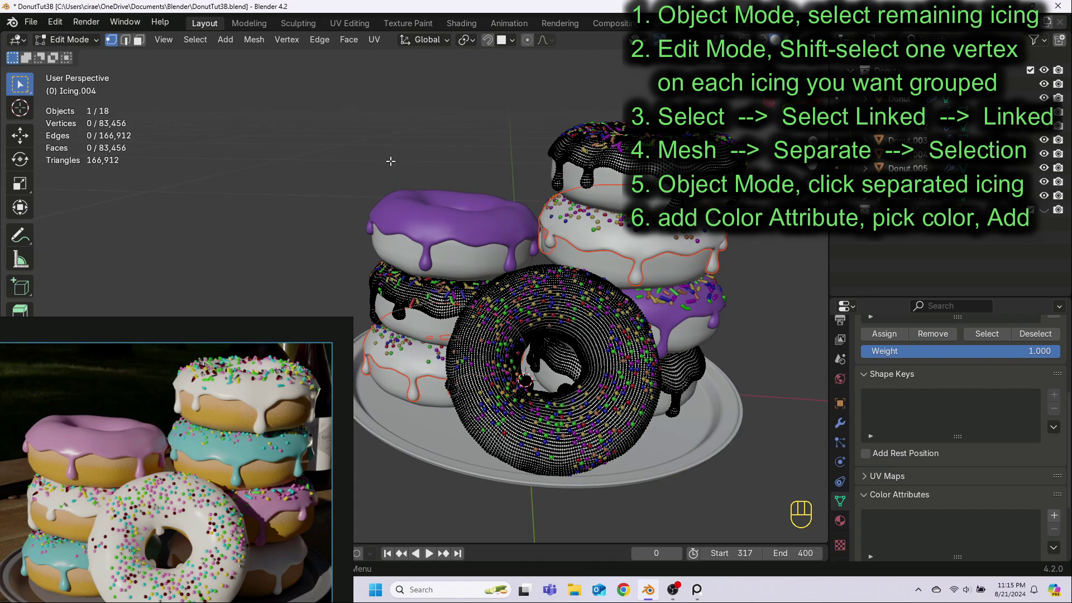
In Object Mode, give the separated icings a cyan vertex color attribute with hue 0.547, saturation 0.950 and value 0.736.
{"action": "key", "text": "Tab"}
{"action": "left_click", "coordinate": [645, 249]}
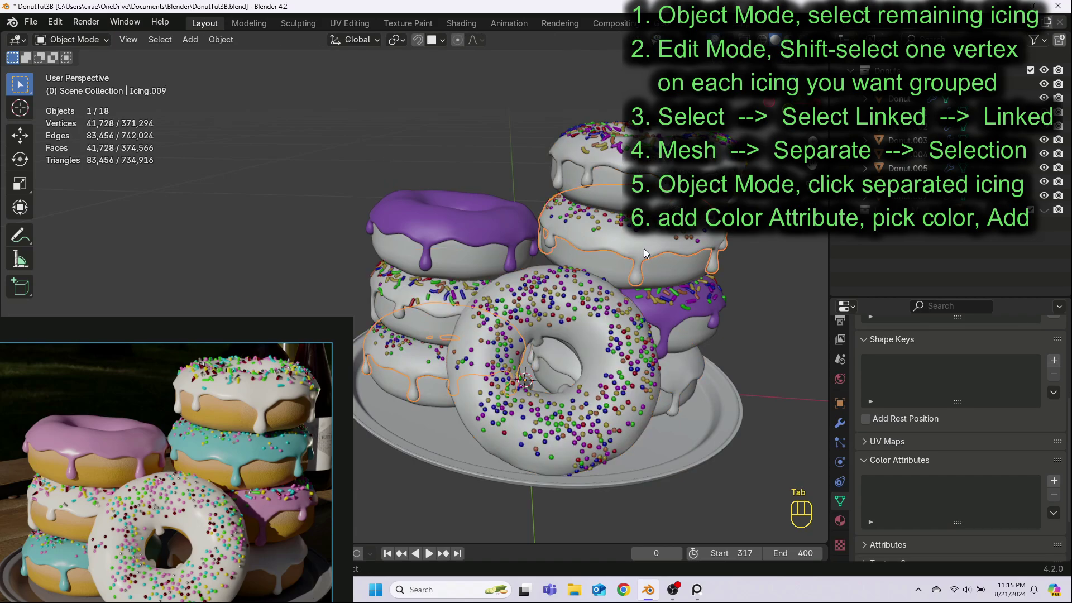
{"action": "left_click", "coordinate": [1054, 480]}
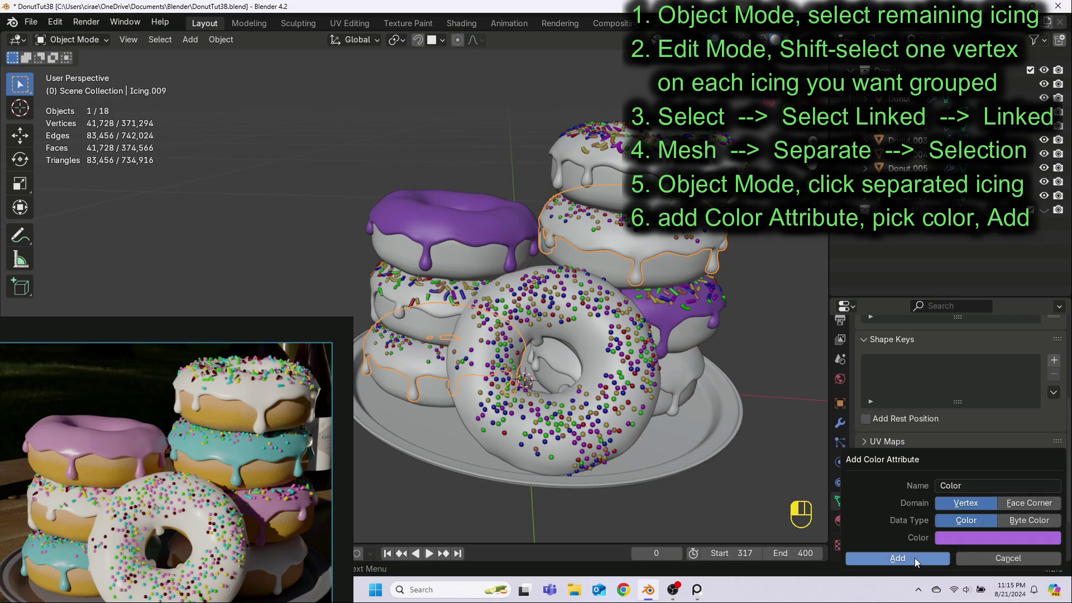
{"action": "left_click", "coordinate": [948, 538]}
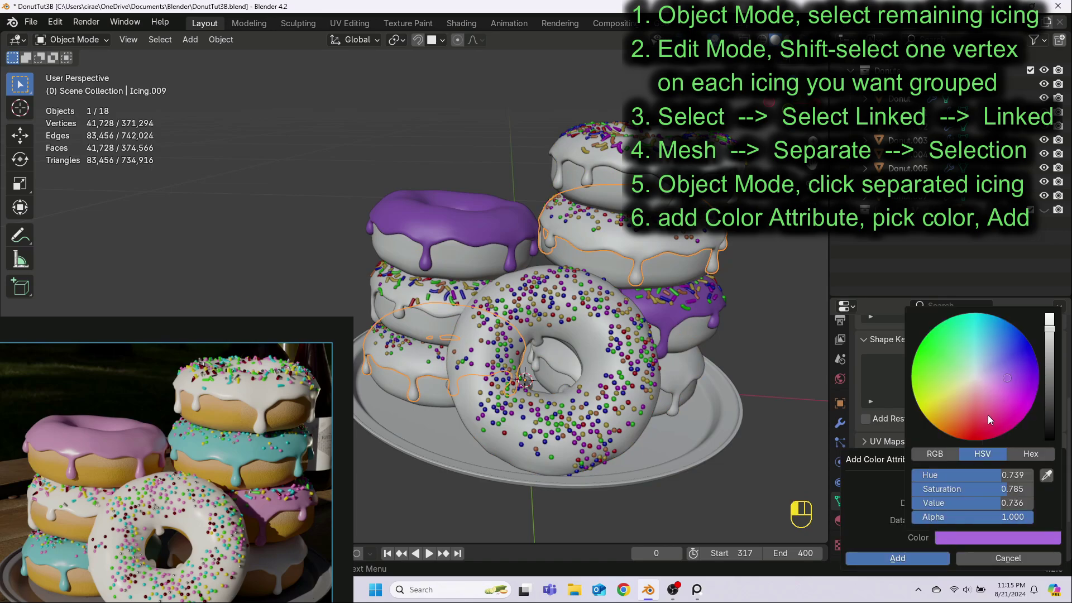
{"action": "left_click_drag", "start_coordinate": [1007, 380], "coordinate": [984, 329]}
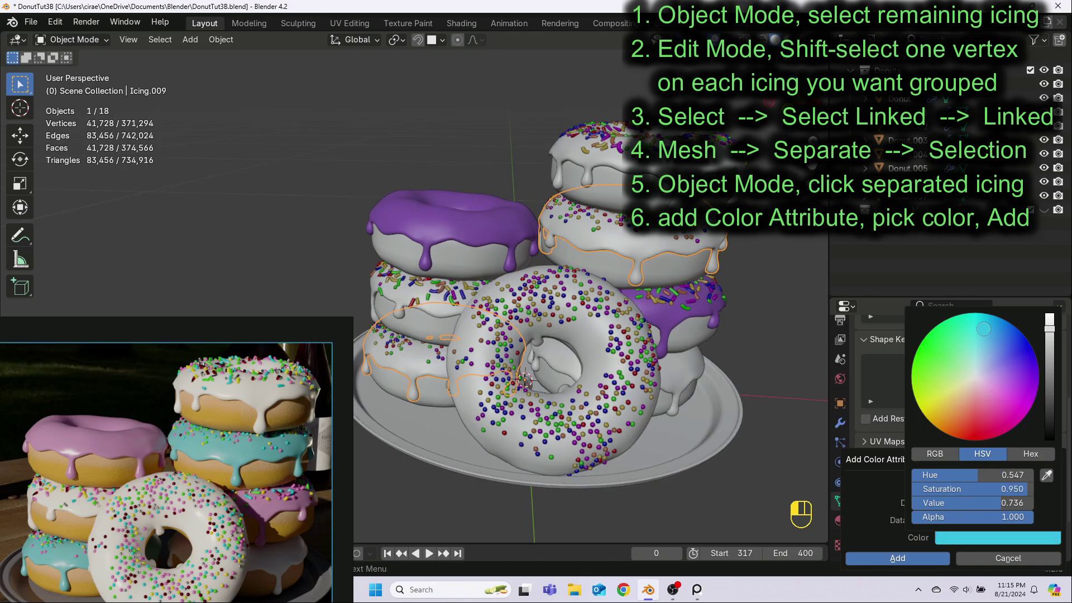
{"action": "left_click", "coordinate": [892, 561]}
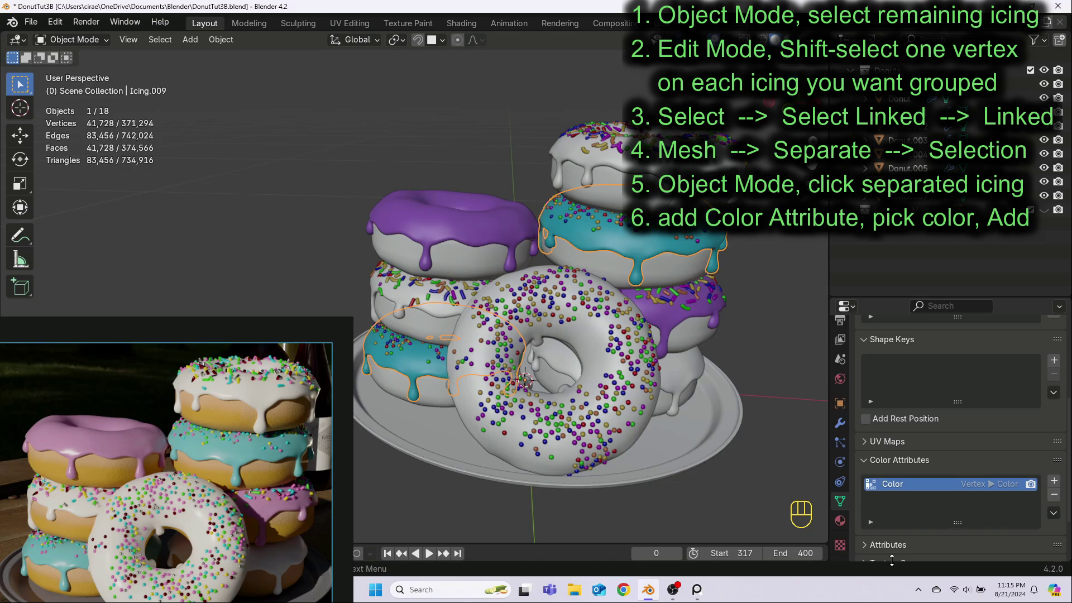
{"action": "left_click", "coordinate": [761, 376]}
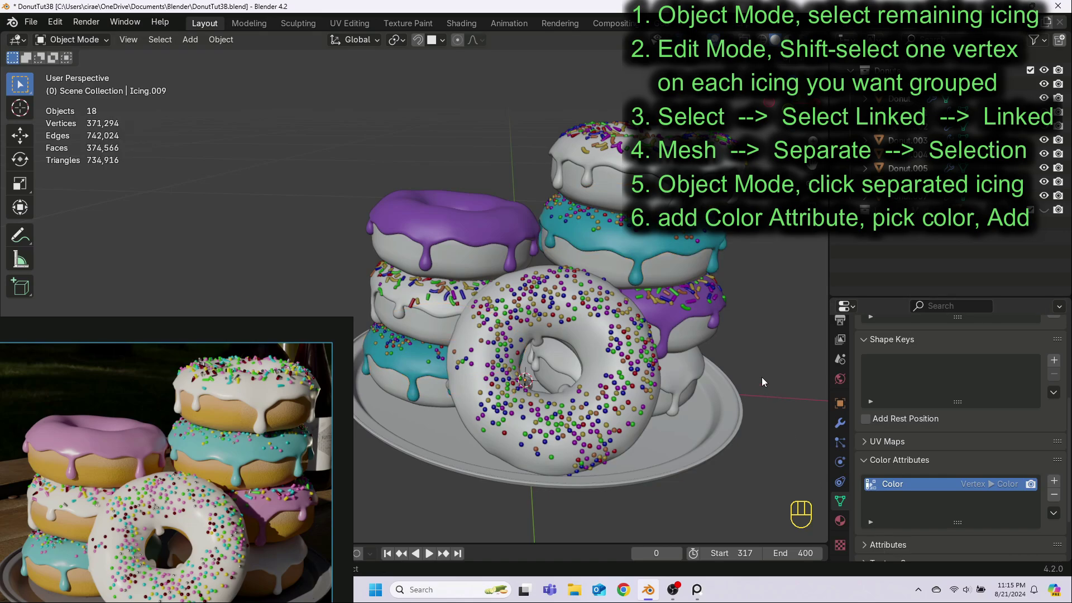
Give the remaining joined icings a dark green vertex color attribute with hue 0.352, saturation 1.000 and value 0.214, and deselect them.
{"action": "left_click", "coordinate": [585, 338]}
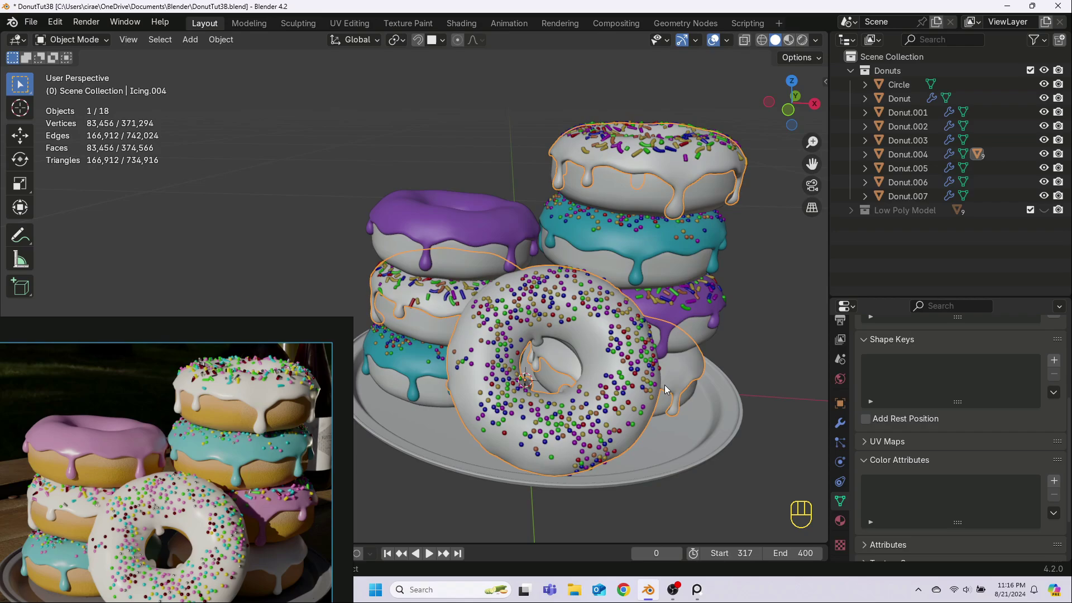
{"action": "left_click", "coordinate": [1054, 481]}
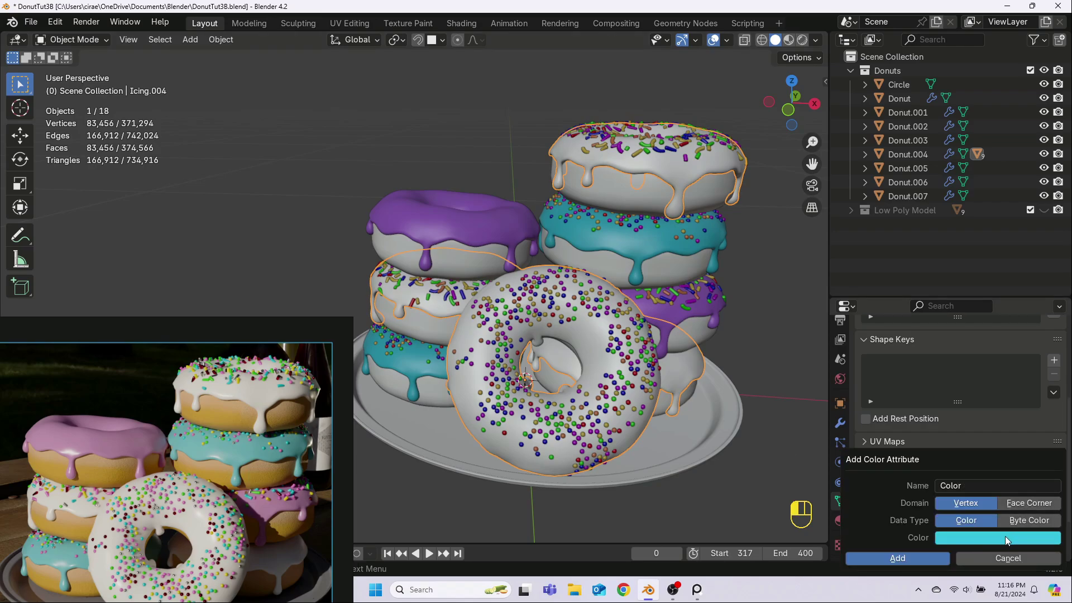
{"action": "left_click", "coordinate": [1008, 540]}
{"action": "mouse_move", "coordinate": [984, 333]}
{"action": "left_mouse_down"}
{"action": "mouse_move", "coordinate": [966, 385]}
{"action": "mouse_move", "coordinate": [929, 344]}
{"action": "left_mouse_up"}
{"action": "left_click", "coordinate": [1049, 327]}
{"action": "left_click_drag", "start_coordinate": [1050, 327], "coordinate": [1050, 377]}
{"action": "left_click_drag", "start_coordinate": [930, 343], "coordinate": [935, 330]}
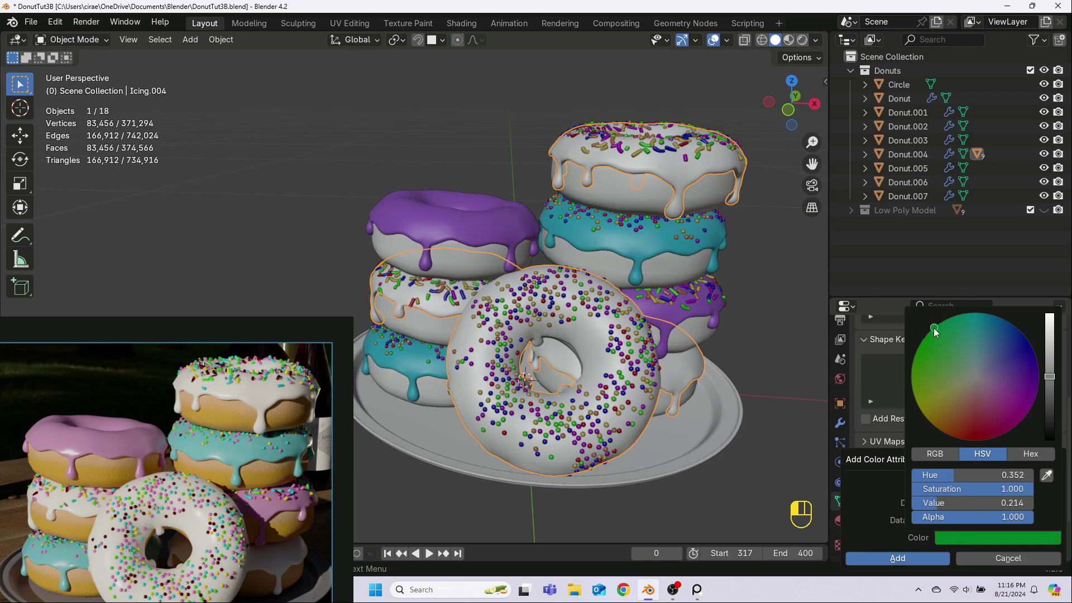
{"action": "left_click", "coordinate": [897, 558]}
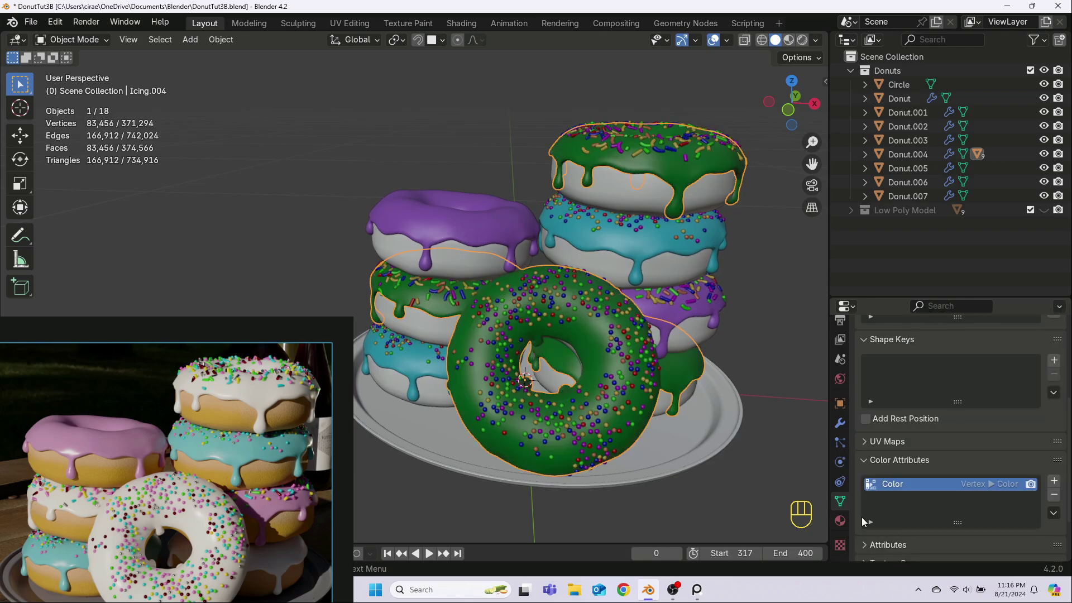
{"action": "left_click", "coordinate": [749, 378]}
Select the three donut bodies of the left stack and the leaning front donut's body.
{"action": "scroll", "coordinate": [735, 387], "scroll_direction": "down", "scroll_amount": 2}
{"action": "middle_click_drag", "start_coordinate": [731, 387], "coordinate": [727, 364]}
{"action": "scroll", "coordinate": [765, 357], "scroll_direction": "up", "scroll_amount": 2}
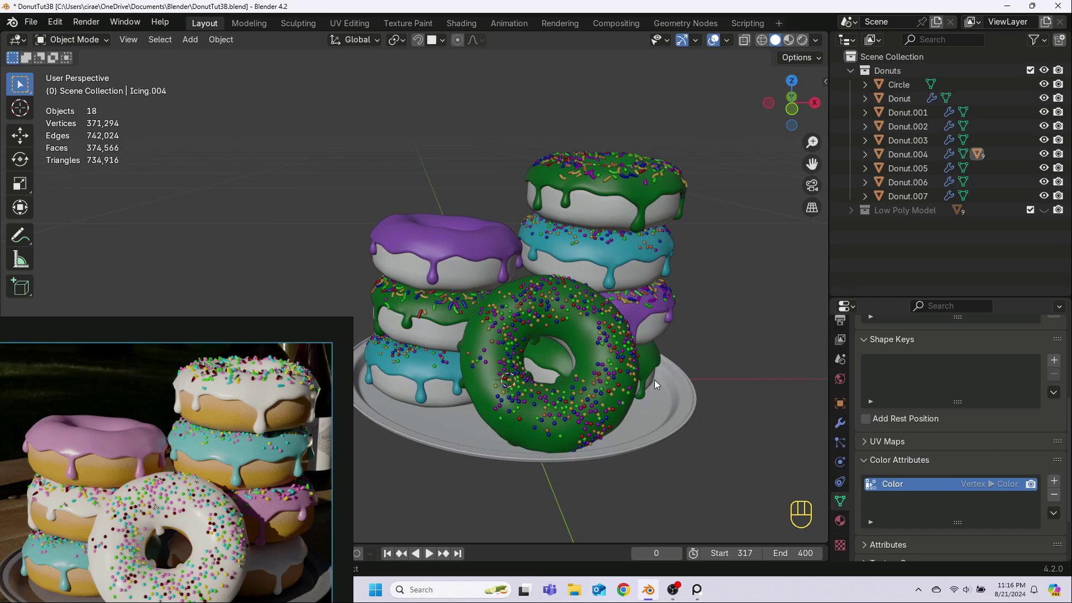
{"action": "scroll", "coordinate": [654, 380], "scroll_direction": "up", "scroll_amount": 3}
{"action": "scroll", "coordinate": [655, 379], "scroll_direction": "down", "scroll_amount": 5}
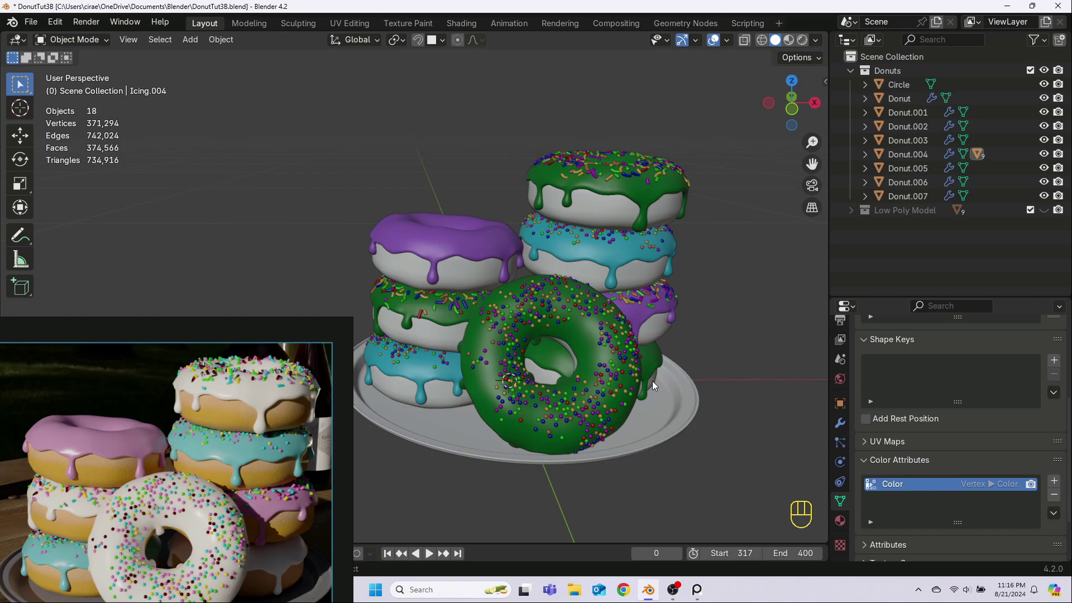
{"action": "left_click", "coordinate": [470, 277]}
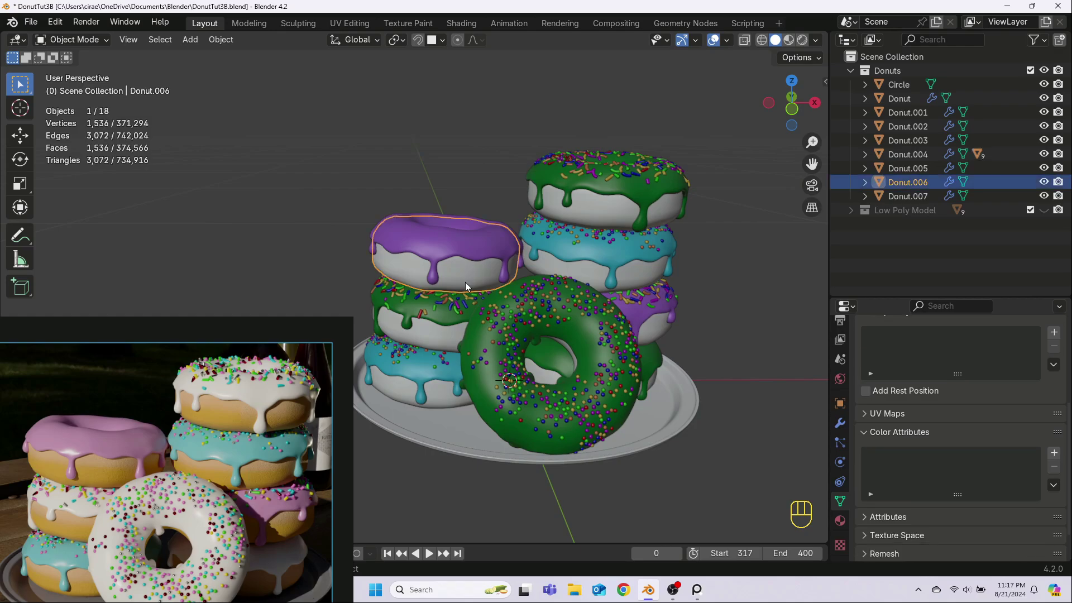
{"action": "left_click", "coordinate": [440, 347], "text": "shift"}
{"action": "left_click", "coordinate": [425, 416], "text": "shift"}
{"action": "middle_click_drag", "start_coordinate": [575, 416], "coordinate": [506, 375]}
{"action": "left_click", "coordinate": [465, 438], "text": "shift"}
Add the four donut bodies of the right stack to the selection.
{"action": "middle_click_drag", "start_coordinate": [691, 375], "coordinate": [611, 212]}
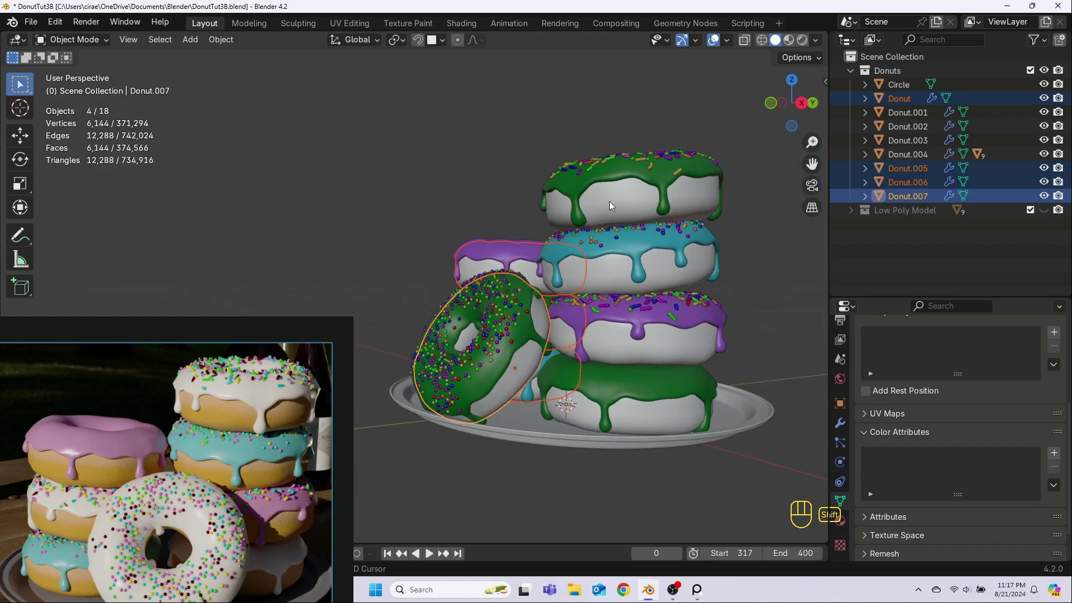
{"action": "left_click", "coordinate": [609, 201], "text": "shift"}
{"action": "left_click", "coordinate": [612, 276], "text": "shift"}
{"action": "left_click", "coordinate": [614, 349], "text": "shift"}
{"action": "left_click", "coordinate": [644, 421], "text": "shift"}
Separate the entire geometry of the eight selected donut bodies into new objects, return to Object Mode and clear the selection.
{"action": "middle_click_drag", "start_coordinate": [644, 421], "coordinate": [581, 417]}
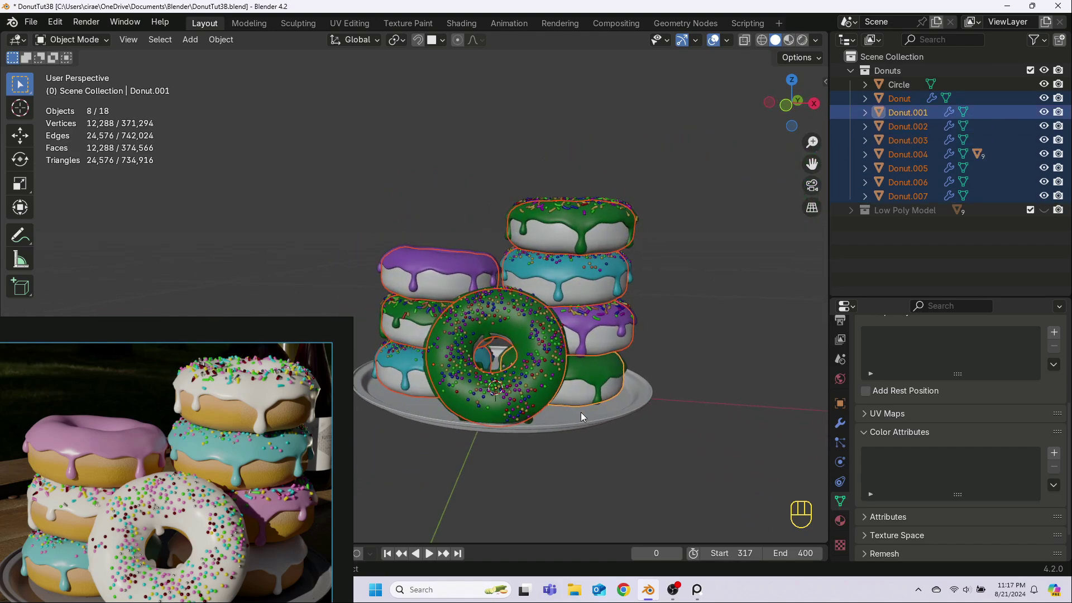
{"action": "key", "text": "Tab"}
{"action": "key", "text": "a"}
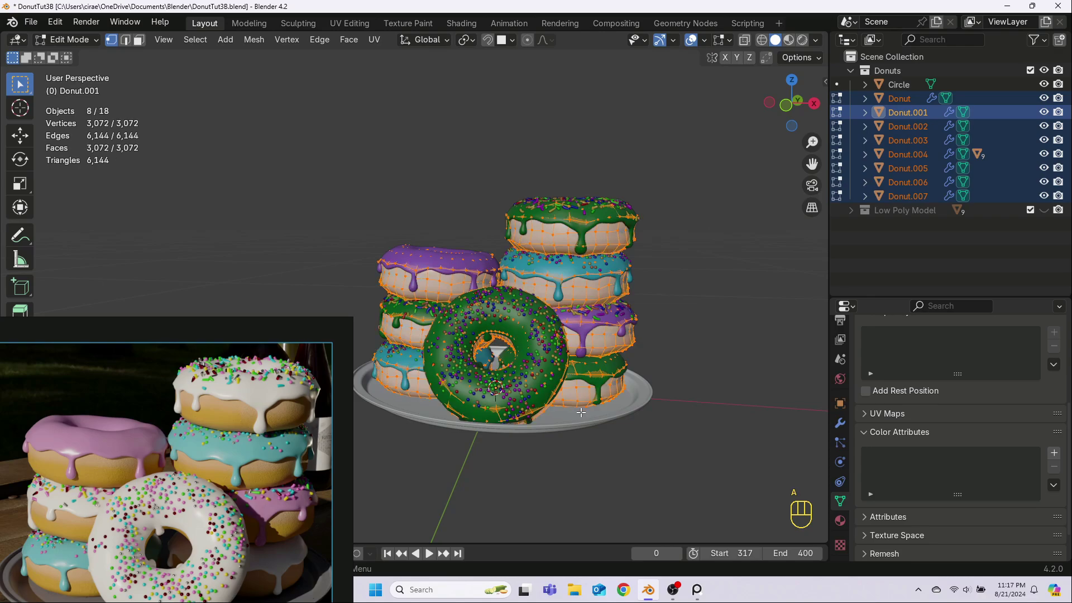
{"action": "left_click", "coordinate": [257, 41]}
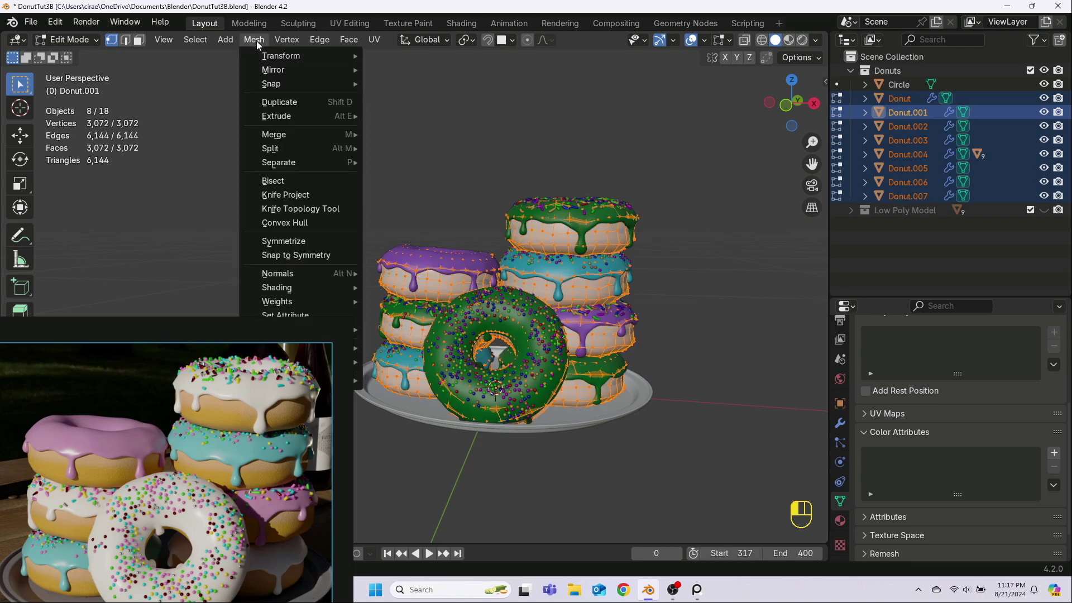
{"action": "mouse_move", "coordinate": [329, 163]}
{"action": "left_click", "coordinate": [421, 160]}
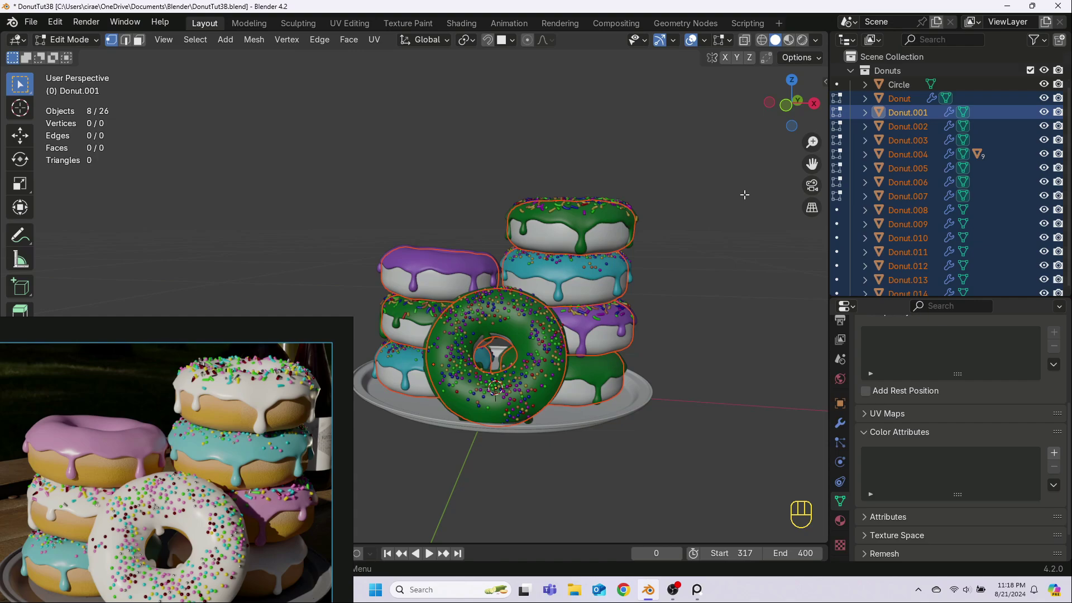
{"action": "key", "text": "Tab"}
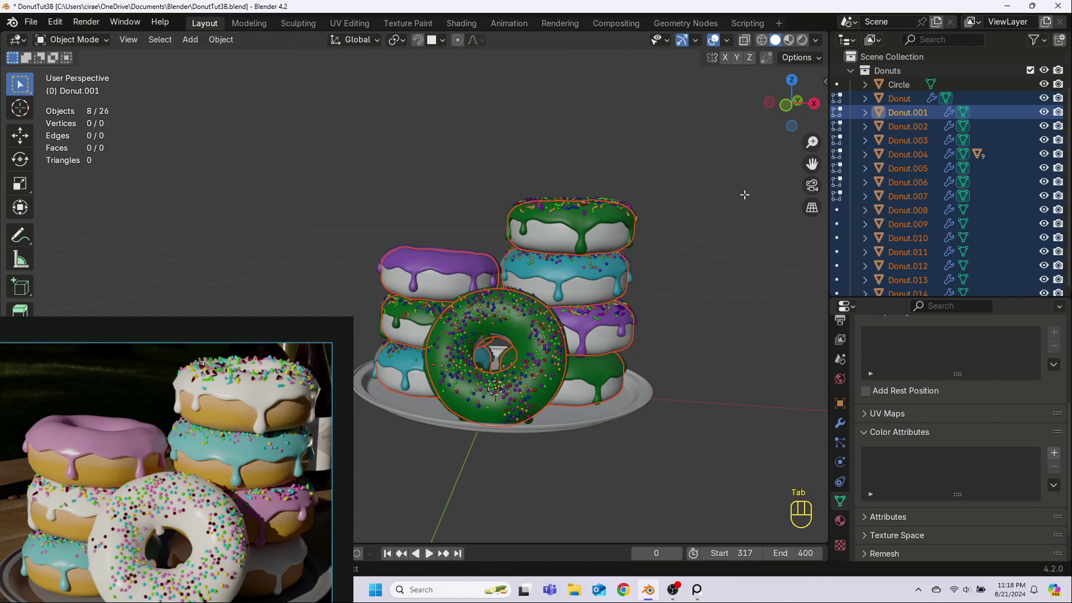
{"action": "left_click", "coordinate": [744, 195]}
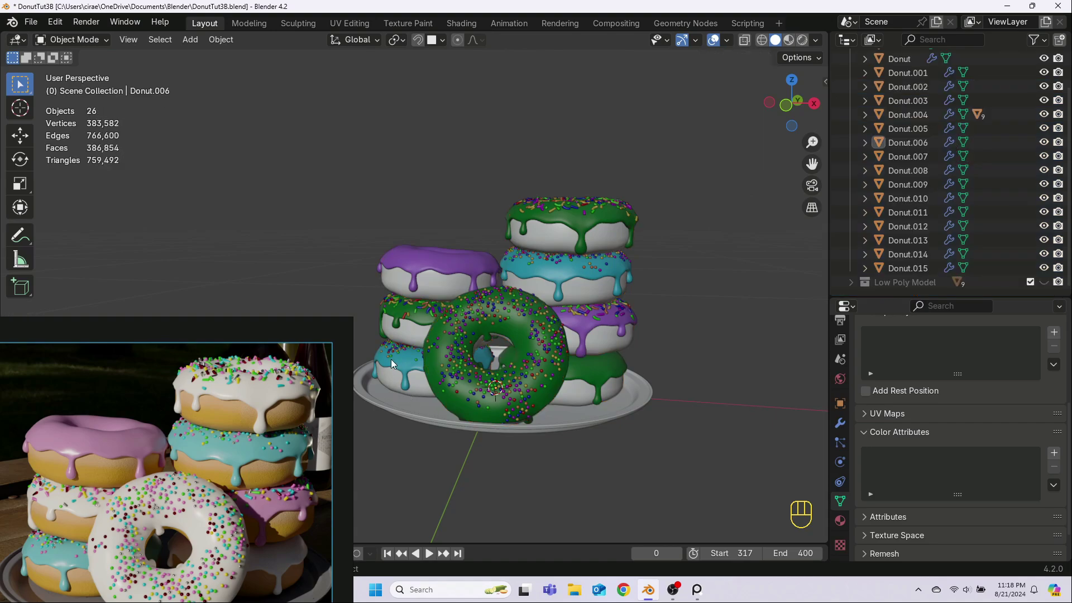
Join the left stack's middle donut body with the right stack's bottom donut body.
{"action": "left_click", "coordinate": [410, 336]}
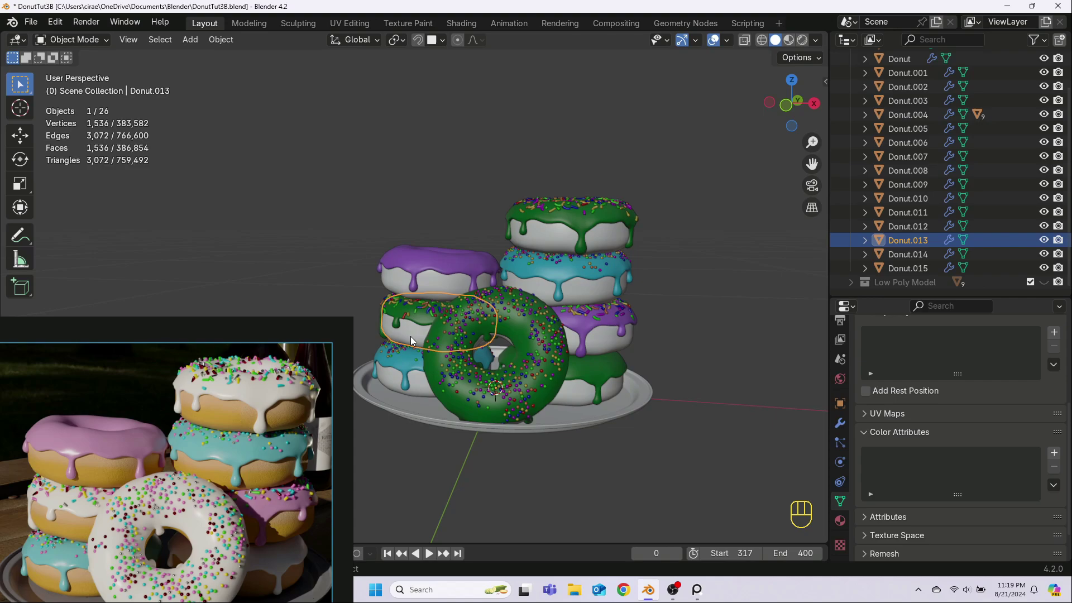
{"action": "left_click", "coordinate": [576, 398], "text": "shift"}
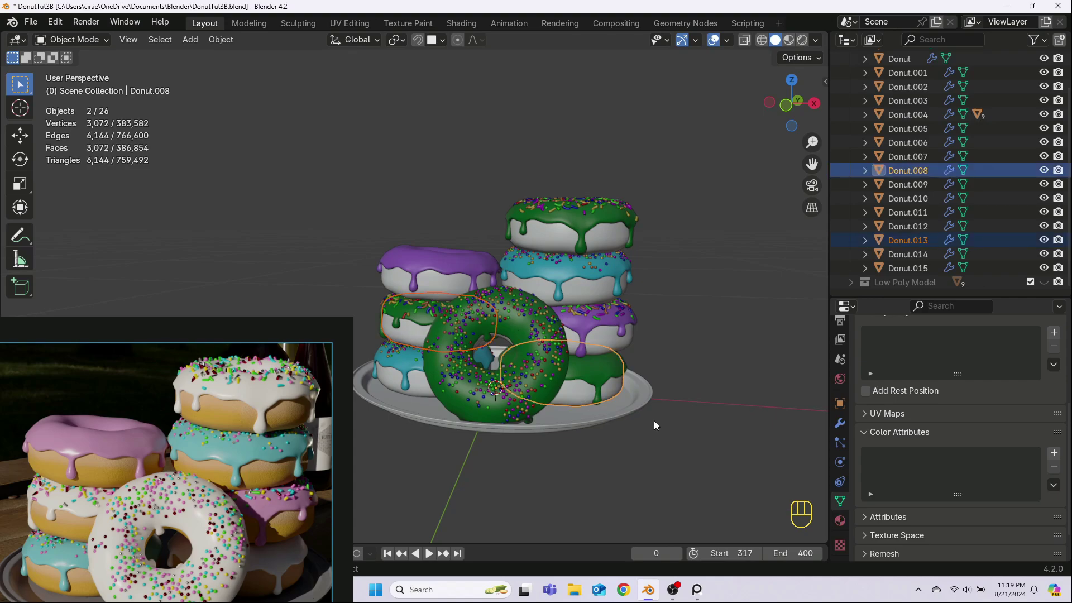
{"action": "key", "text": "ctrl+j"}
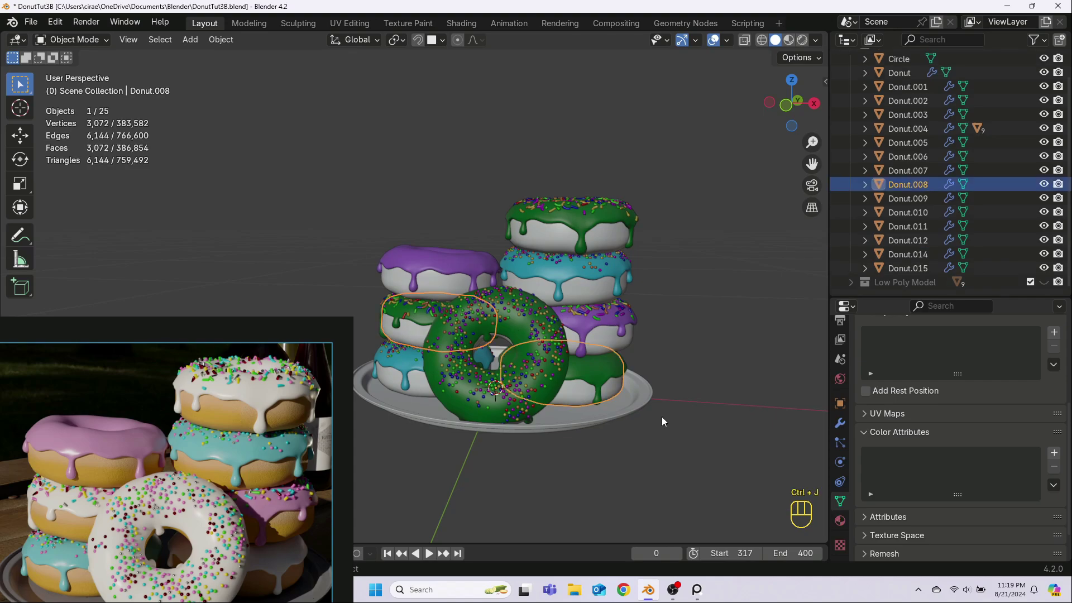
Give the two joined donut bodies a dark red vertex color attribute and deselect them.
{"action": "left_click", "coordinate": [1054, 453]}
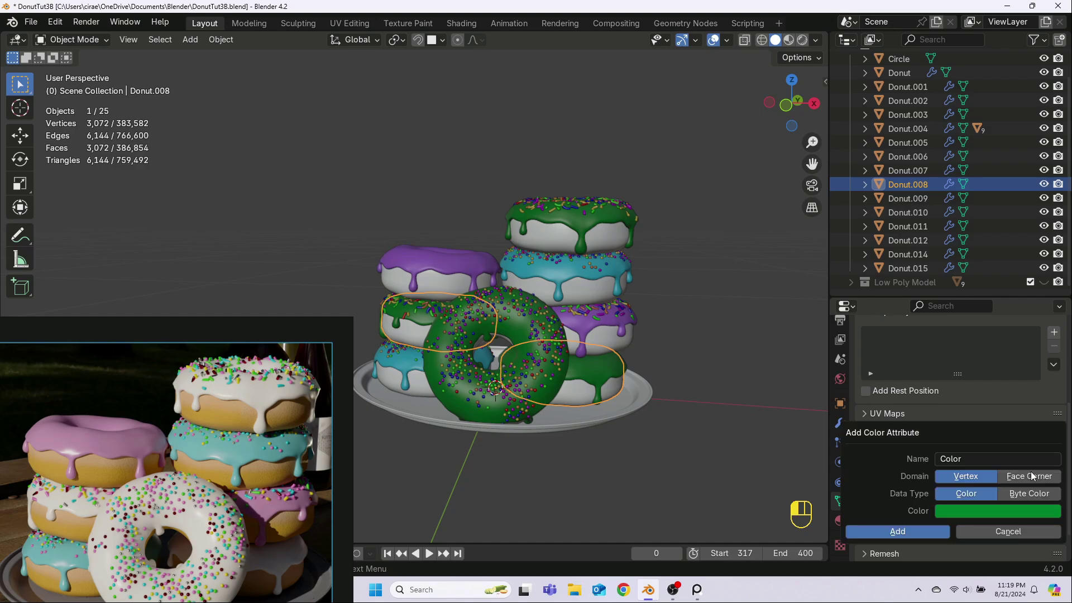
{"action": "left_click", "coordinate": [980, 512]}
{"action": "left_click_drag", "start_coordinate": [933, 299], "coordinate": [987, 412]}
{"action": "left_click_drag", "start_coordinate": [1050, 350], "coordinate": [1050, 363]}
{"action": "left_click", "coordinate": [896, 532]}
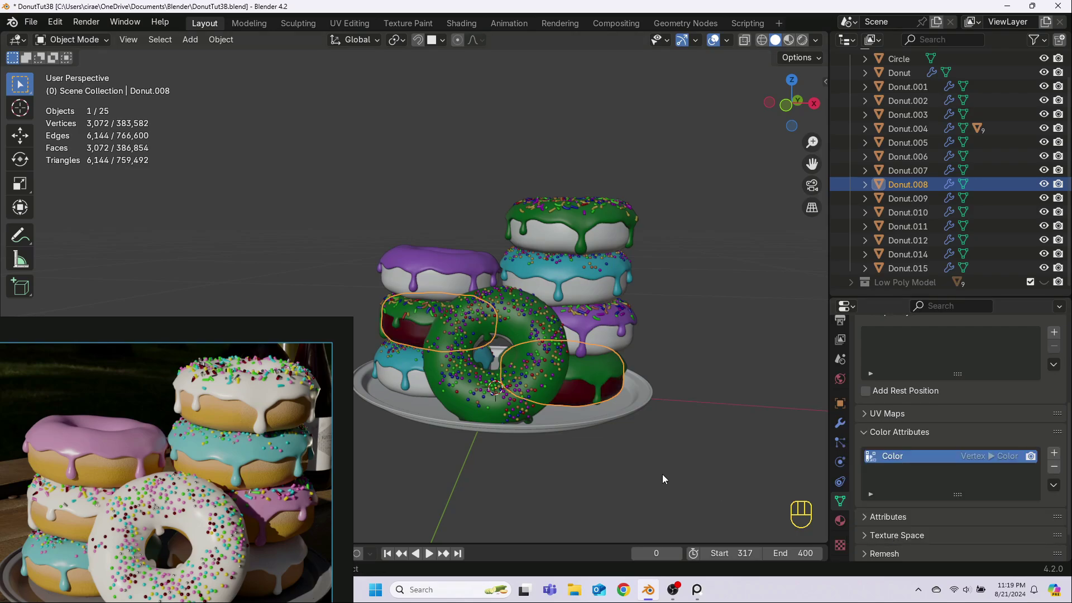
{"action": "left_click", "coordinate": [632, 460]}
Join the six uncolored donut bodies: the left stack's top and bottom, the right stack's upper three and the front one.
{"action": "left_click", "coordinate": [437, 283]}
{"action": "left_click", "coordinate": [416, 389], "text": "shift"}
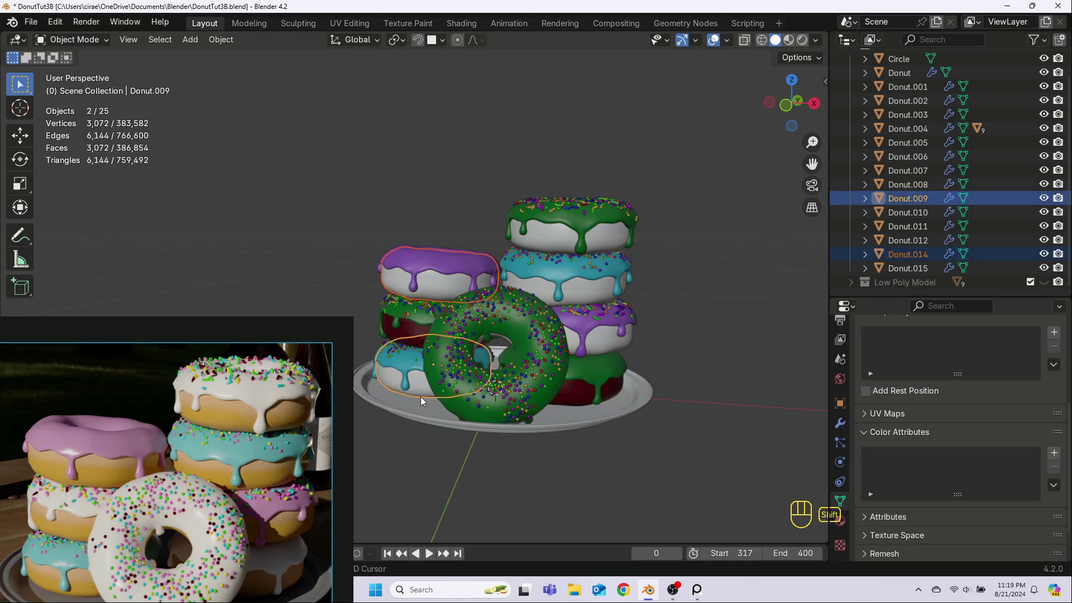
{"action": "left_click", "coordinate": [565, 242], "text": "shift"}
{"action": "left_click", "coordinate": [576, 284], "text": "shift"}
{"action": "left_click", "coordinate": [609, 334], "text": "shift"}
{"action": "middle_click_drag", "start_coordinate": [699, 482], "coordinate": [642, 429]}
{"action": "left_click", "coordinate": [565, 362], "text": "shift"}
{"action": "key", "text": "ctrl+j"}
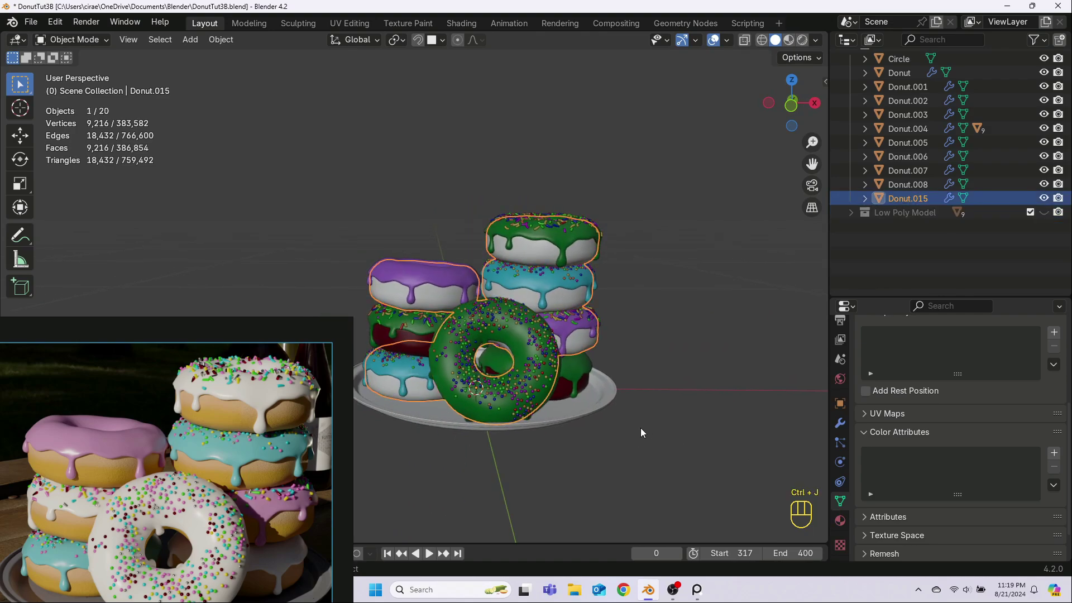
Give the six joined donut bodies a pale beige vertex color attribute and deselect them.
{"action": "left_click", "coordinate": [1055, 453]}
{"action": "left_click", "coordinate": [986, 513]}
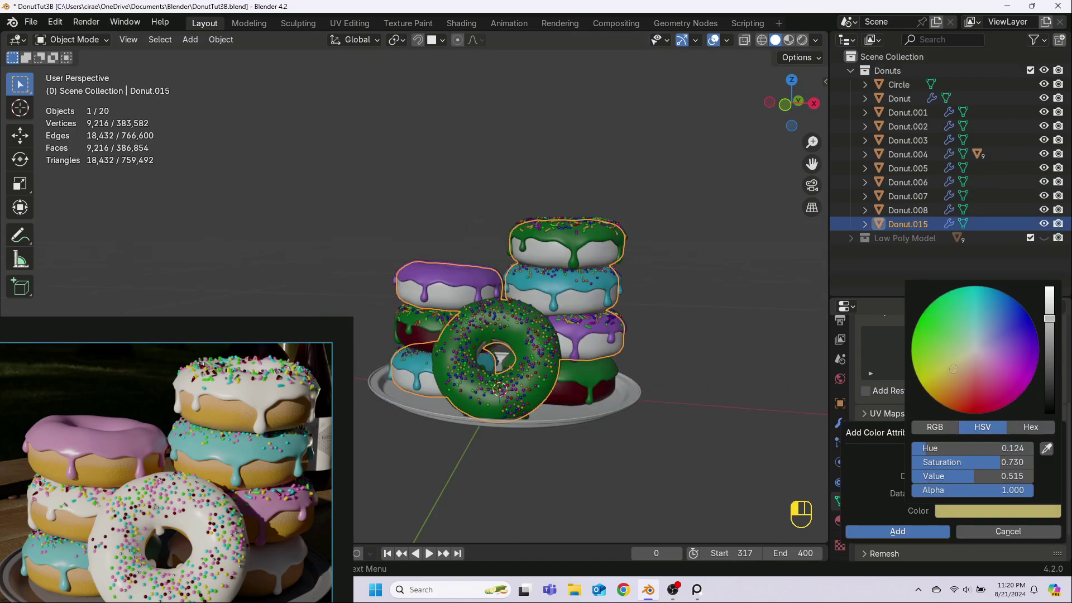
{"action": "left_click_drag", "start_coordinate": [951, 368], "coordinate": [967, 362]}
{"action": "left_click", "coordinate": [907, 532]}
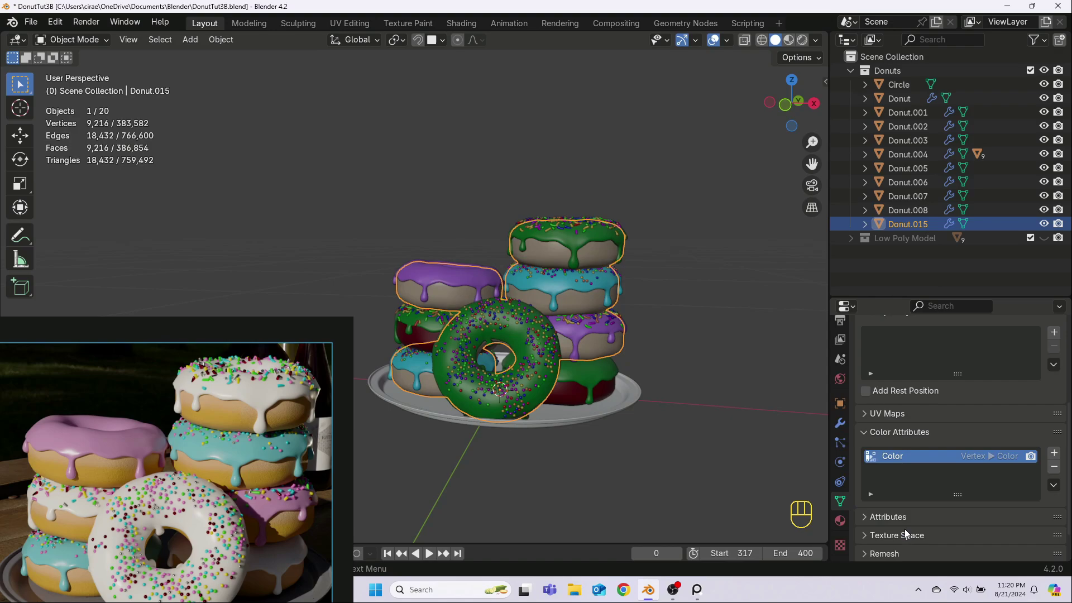
{"action": "left_click", "coordinate": [599, 472]}
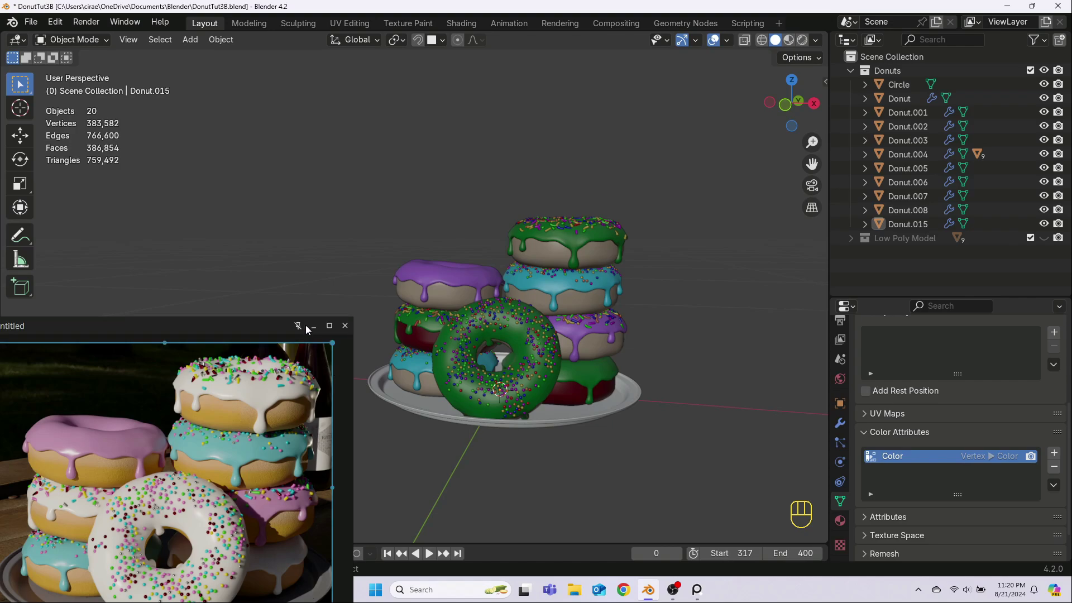
Minimize the reference image window and bring the whole plate of donuts into clear view.
{"action": "left_click", "coordinate": [309, 324]}
{"action": "middle_click_drag", "start_coordinate": [559, 435], "coordinate": [525, 407]}
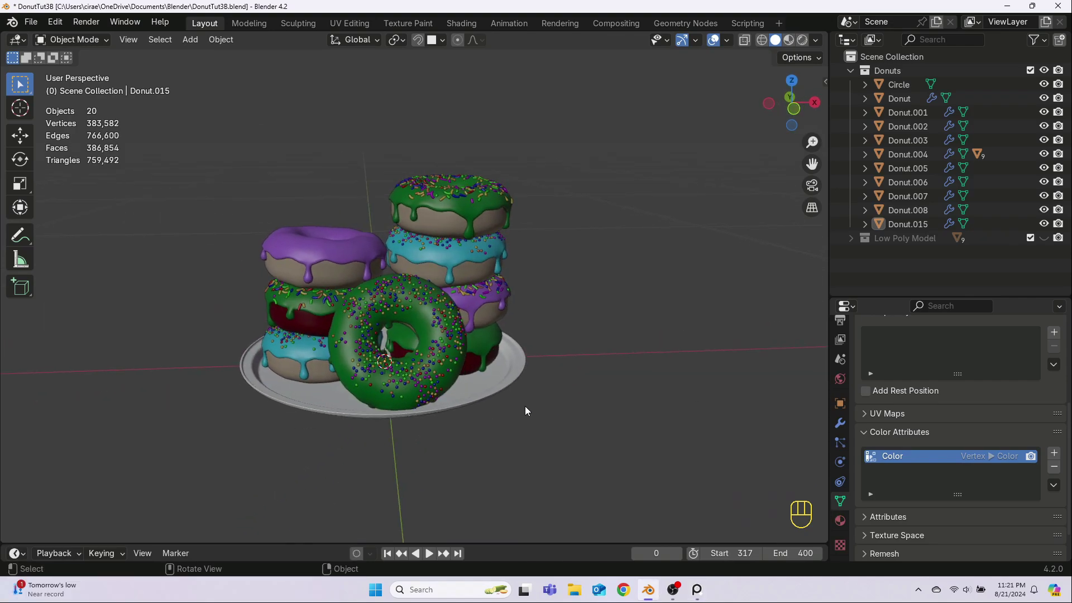
{"action": "scroll", "coordinate": [534, 419], "scroll_direction": "up", "scroll_amount": 3}
{"action": "scroll", "coordinate": [534, 413], "scroll_direction": "up", "scroll_amount": 2}
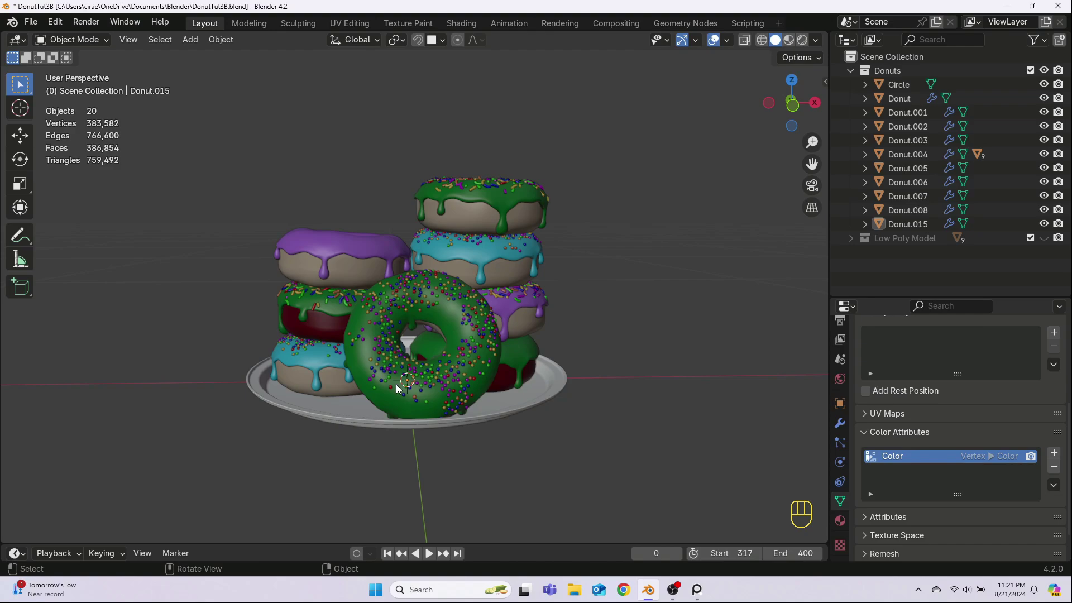
Duplicate the joined pale beige donut bodies in place and move the copy into a new collection named BackupDonutsVan.
{"action": "left_click", "coordinate": [299, 271]}
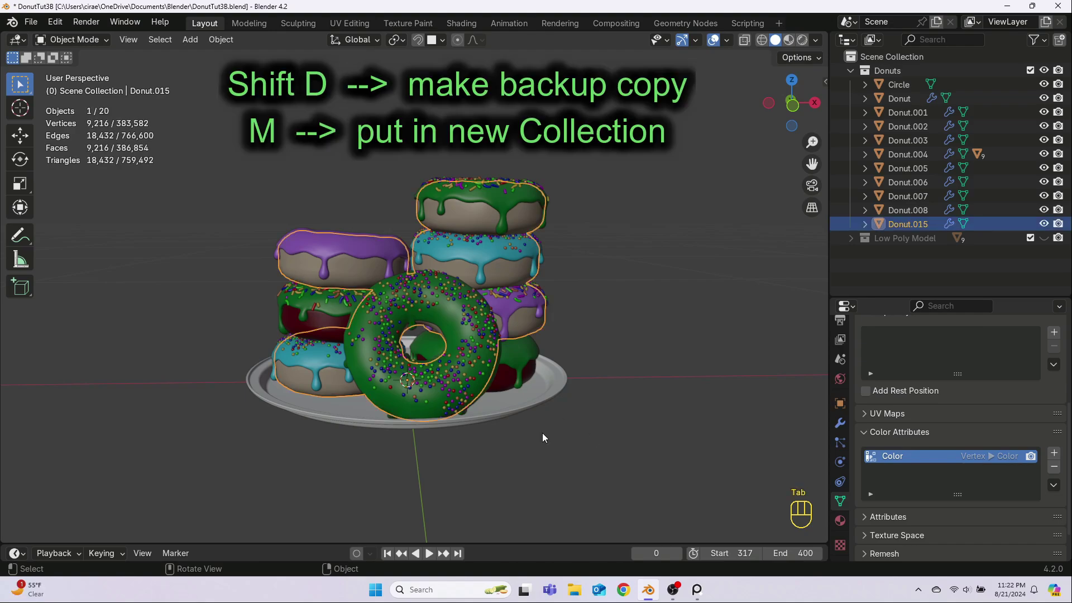
{"action": "key", "text": "shift+d"}
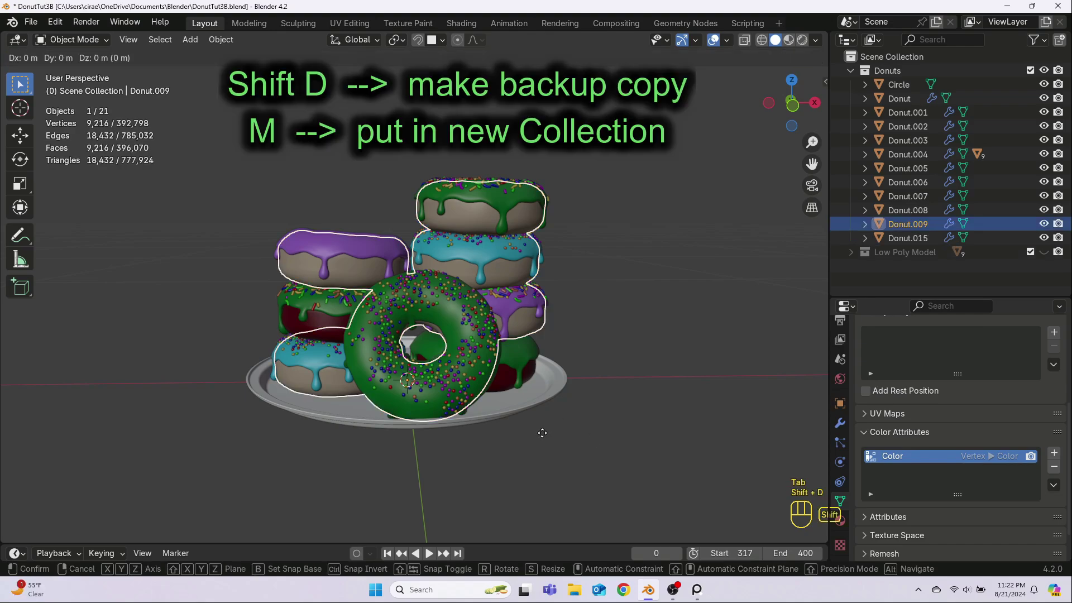
{"action": "right_click", "coordinate": [543, 438]}
{"action": "key", "text": "m"}
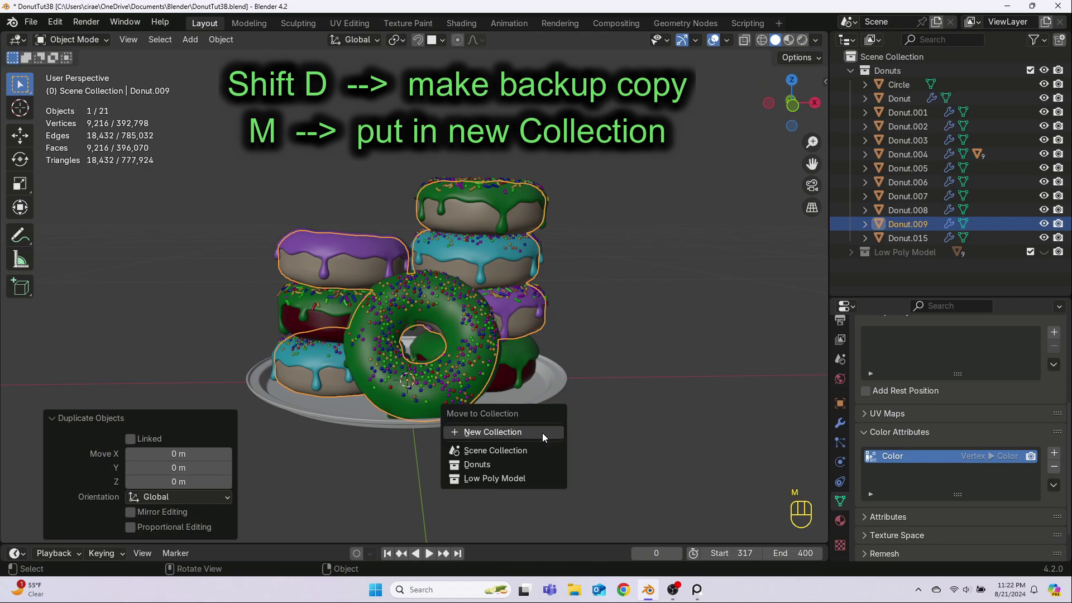
{"action": "left_click", "coordinate": [495, 434]}
{"action": "type", "text": "BackupDonuts"}
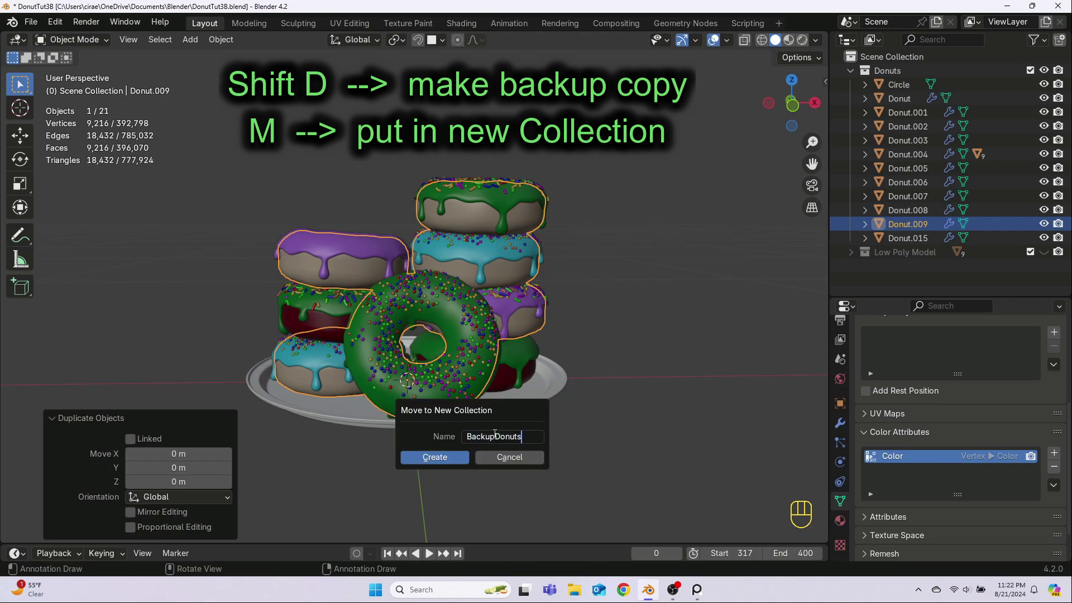
{"action": "type", "text": "Van"}
{"action": "left_click", "coordinate": [441, 460]}
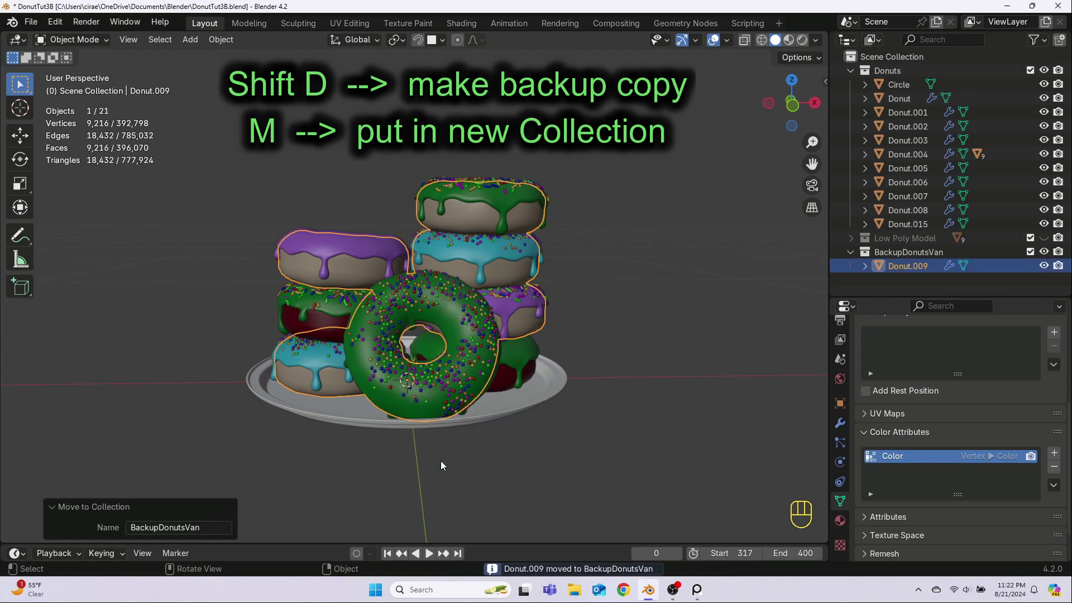
Duplicate the joined dark red donut bodies in place and move the copy into a new collection named BackupDonutsChoc.
{"action": "key", "text": "shift+d"}
{"action": "right_click", "coordinate": [609, 503]}
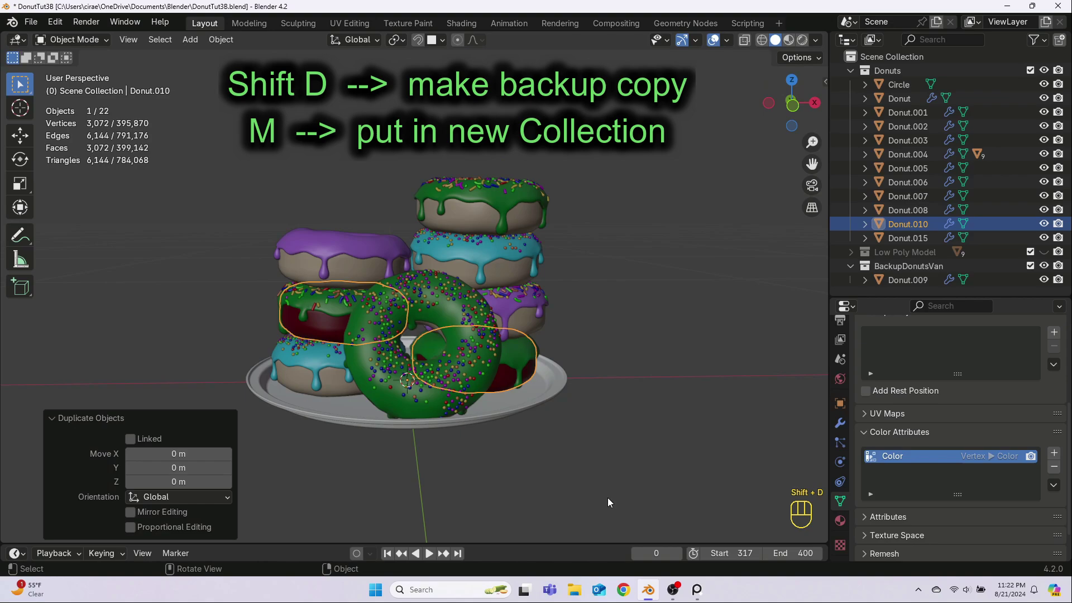
{"action": "key", "text": "m"}
{"action": "left_click", "coordinate": [547, 500]}
{"action": "type", "text": "BackupDoun"}
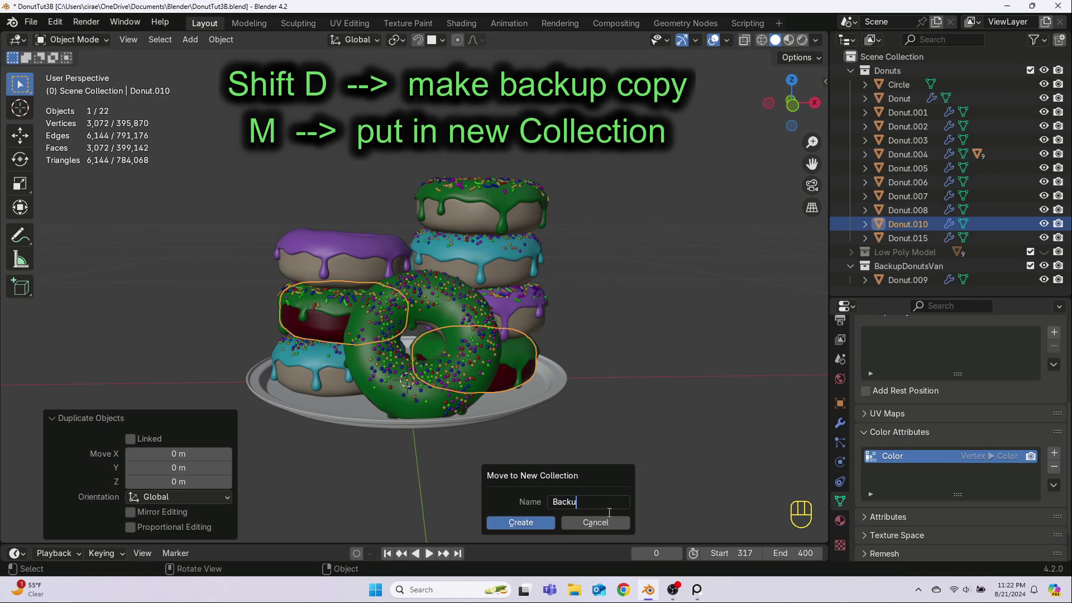
{"action": "key", "text": "BackSpace"}
{"action": "key", "text": "BackSpace"}
{"action": "type", "text": "nutsChoc"}
{"action": "left_click", "coordinate": [512, 524]}
Collapse the BackupDonutsVan and BackupDonutsChoc collections and hide both in the viewport.
{"action": "left_click", "coordinate": [850, 252]}
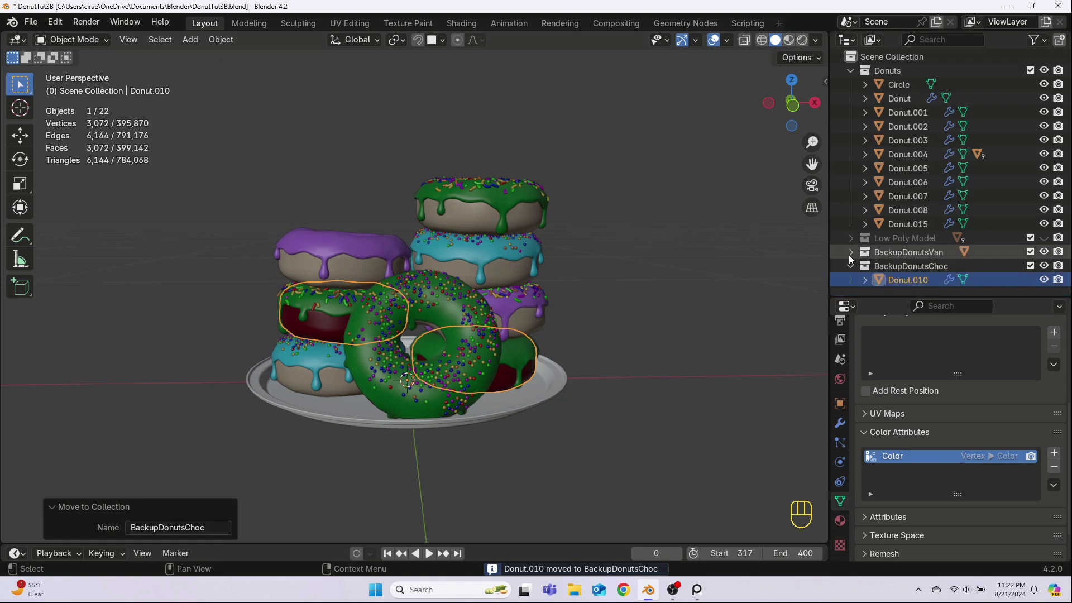
{"action": "left_click", "coordinate": [850, 266]}
{"action": "left_click_drag", "start_coordinate": [1044, 252], "coordinate": [1044, 266]}
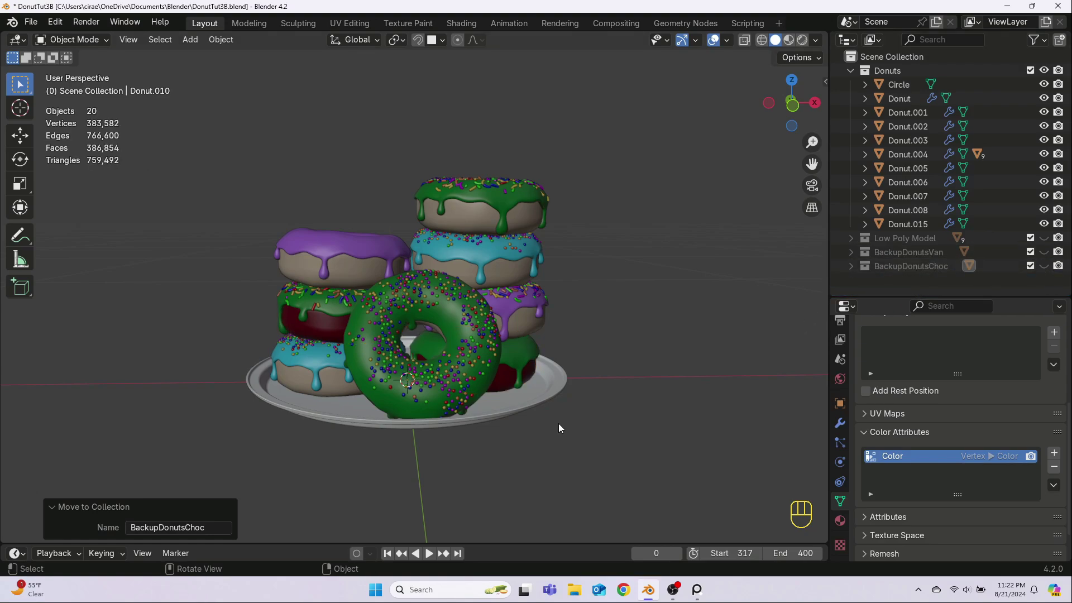
Apply the Subdivision modifier of the joined pale beige donut bodies.
{"action": "left_click", "coordinate": [354, 290]}
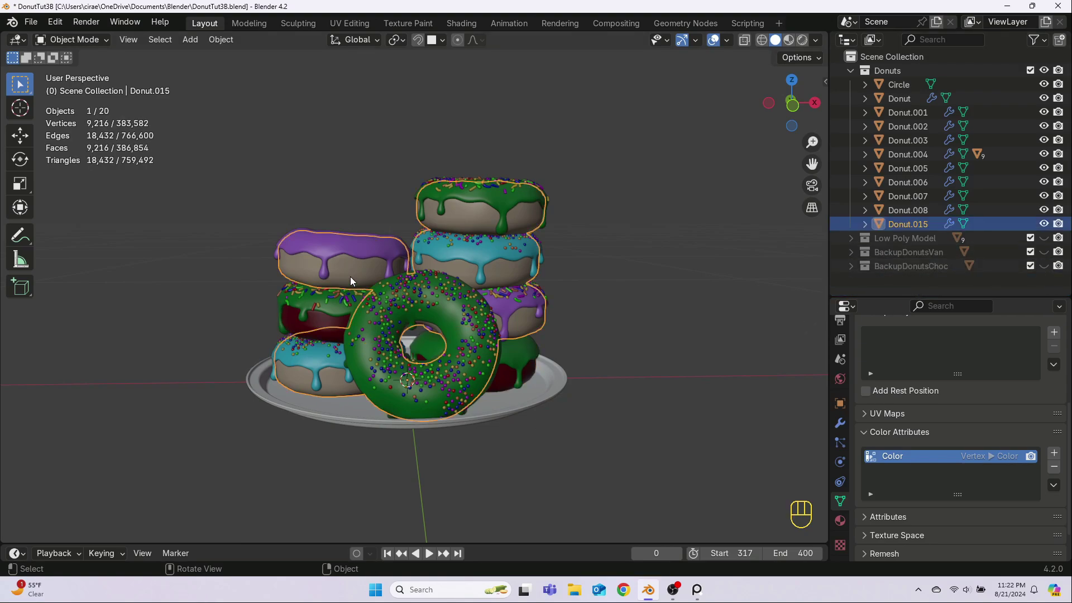
{"action": "left_click", "coordinate": [840, 423]}
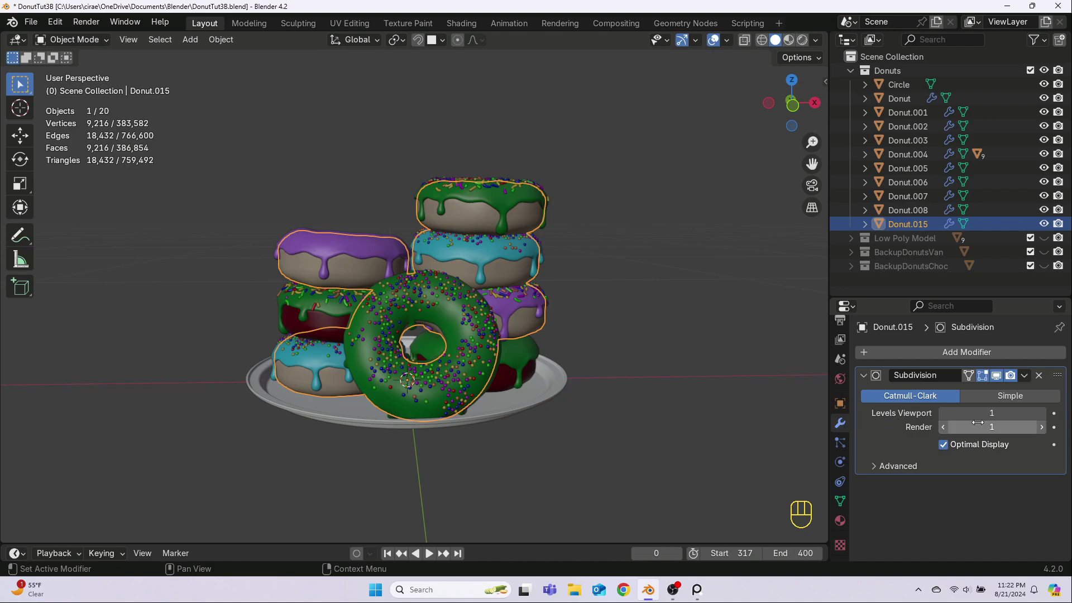
{"action": "scroll", "coordinate": [580, 394], "scroll_direction": "up", "scroll_amount": 3}
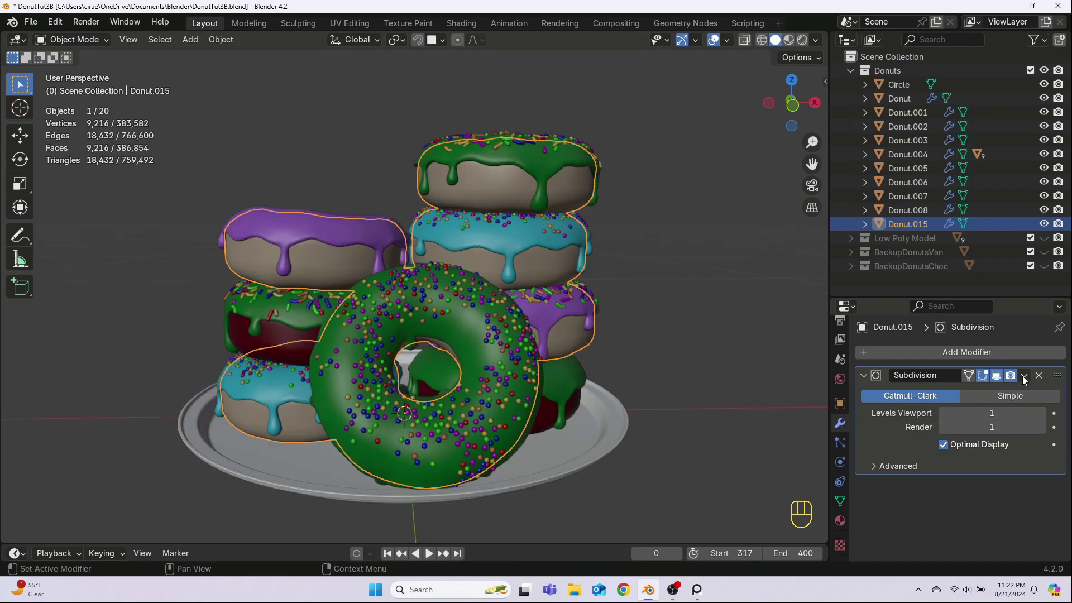
{"action": "left_click", "coordinate": [1024, 379]}
{"action": "left_click", "coordinate": [894, 393]}
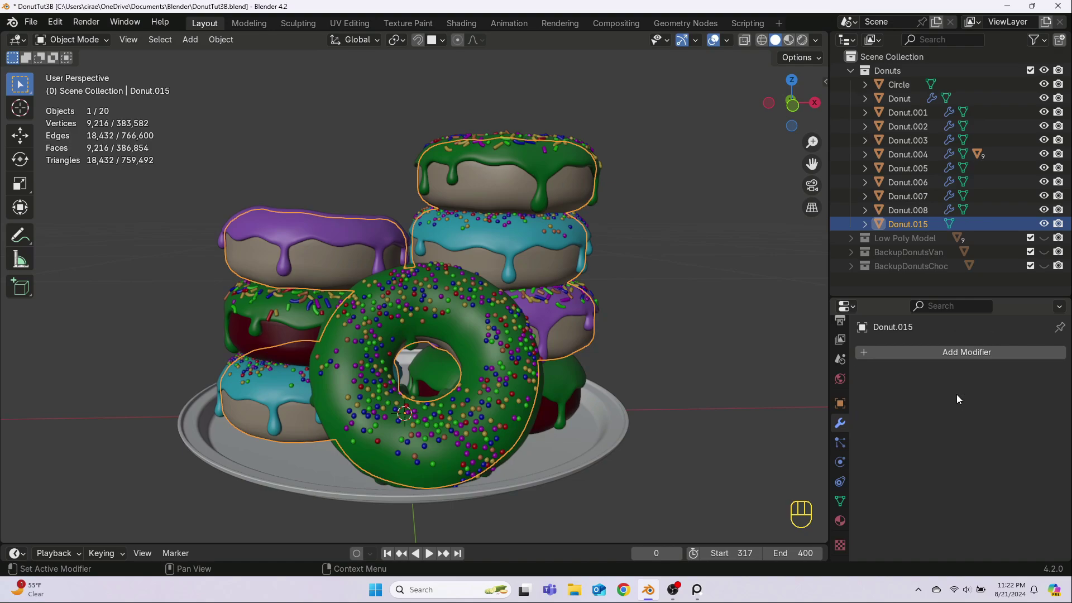
Apply the Subdivision modifier of the joined dark red donut bodies and deselect them.
{"action": "left_click", "coordinate": [269, 336]}
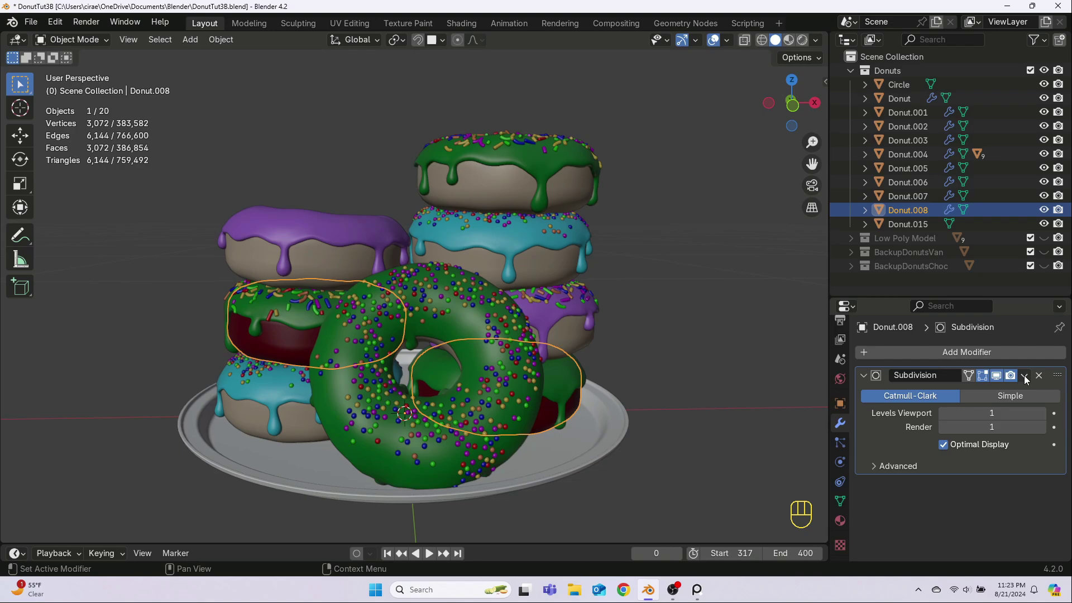
{"action": "left_click", "coordinate": [1025, 379]}
{"action": "left_click", "coordinate": [958, 391]}
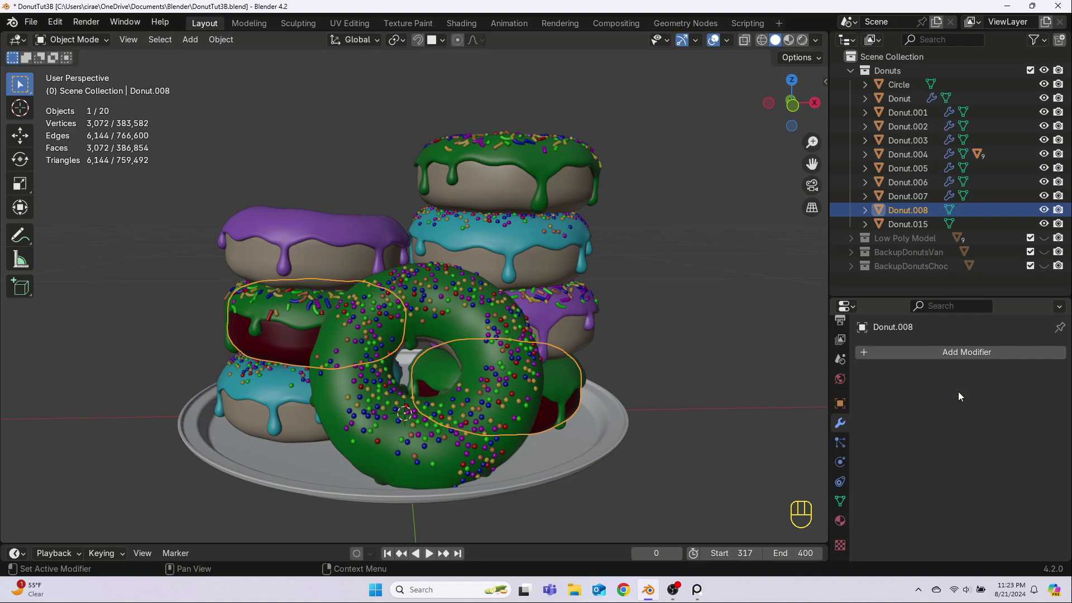
{"action": "left_click", "coordinate": [637, 381]}
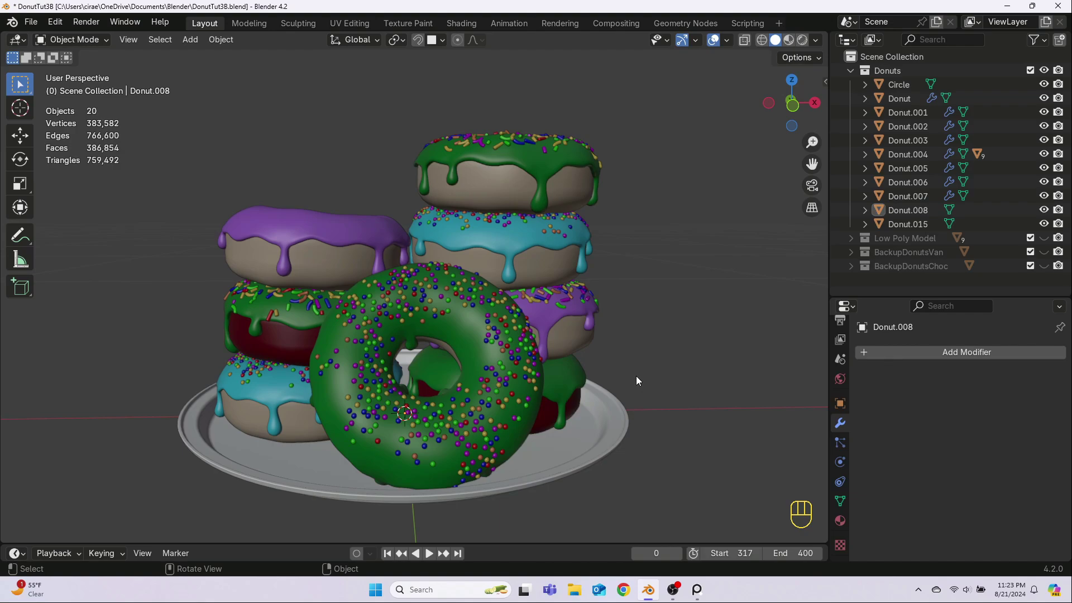
Hide the plate and join all donut bodies, icings and sprinkles into one object, with the front donut's green icing as active object.
{"action": "left_click", "coordinate": [544, 478]}
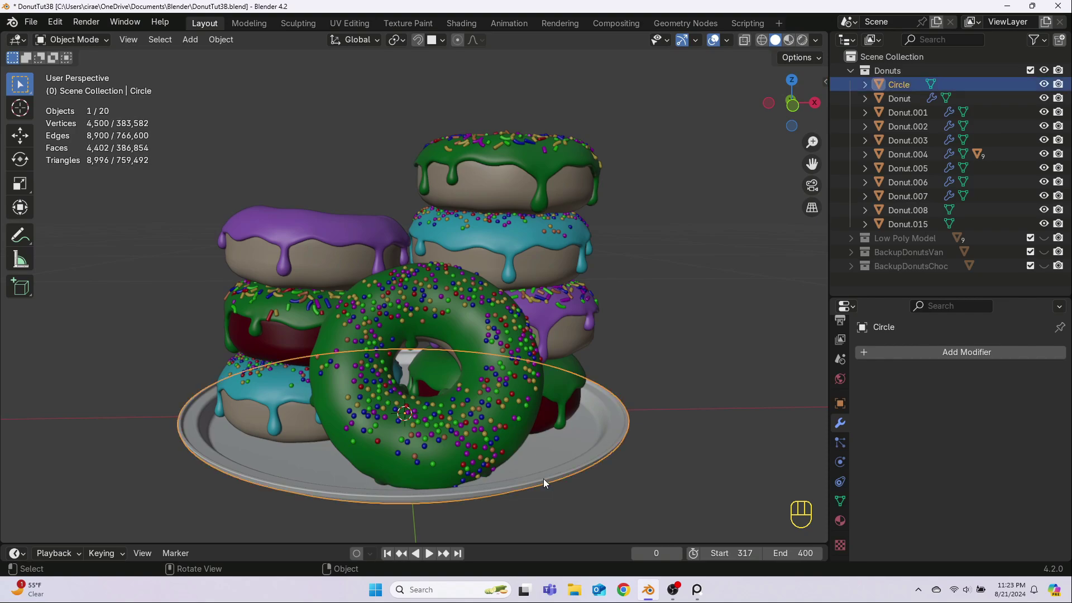
{"action": "key", "text": "h"}
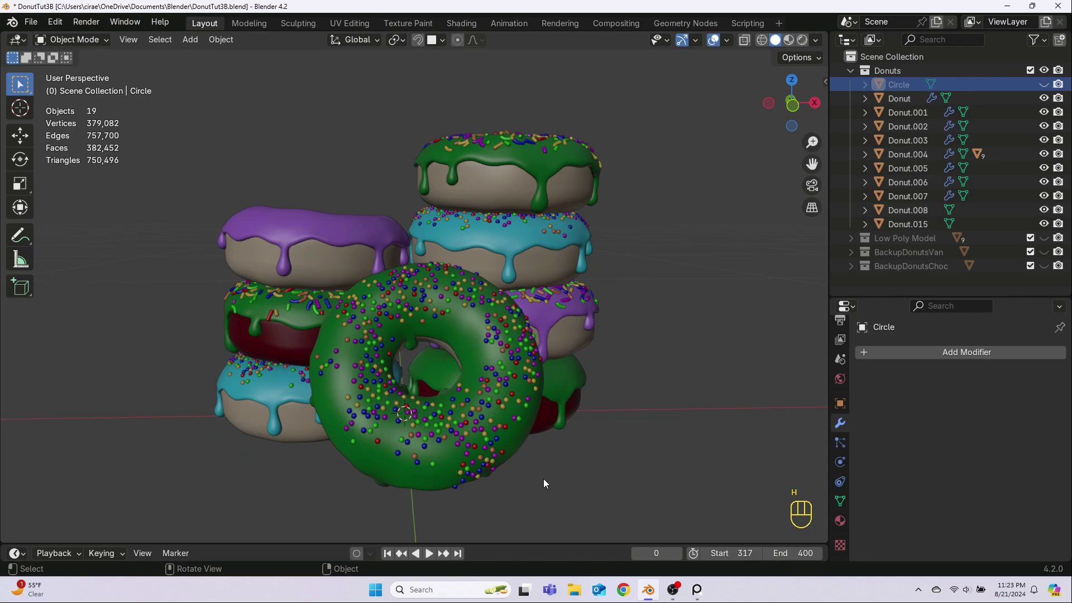
{"action": "scroll", "coordinate": [543, 479], "scroll_direction": "down", "scroll_amount": 1}
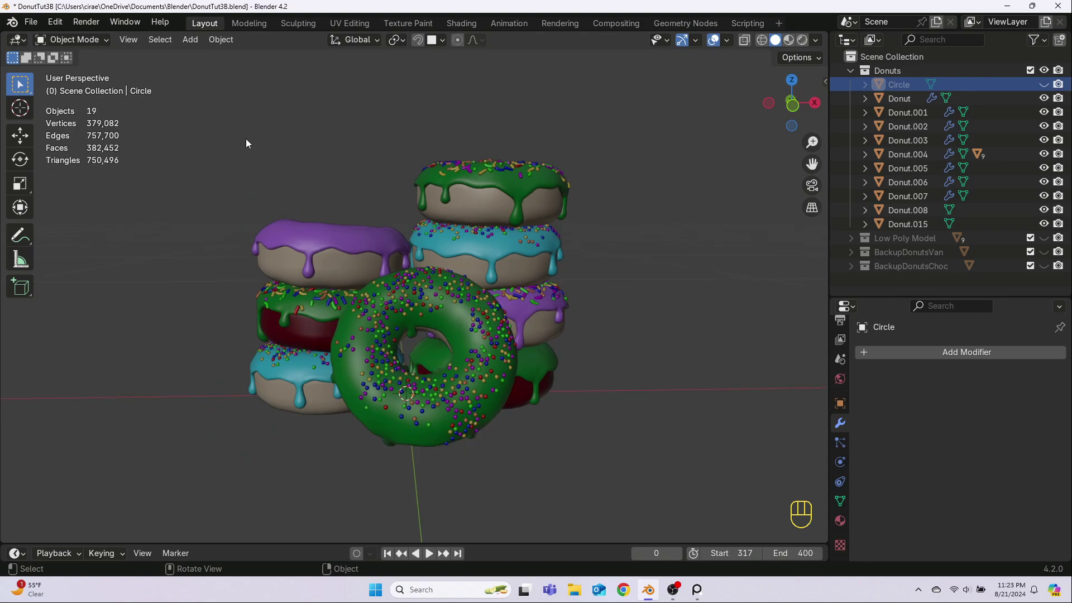
{"action": "left_click_drag", "start_coordinate": [245, 138], "coordinate": [600, 423]}
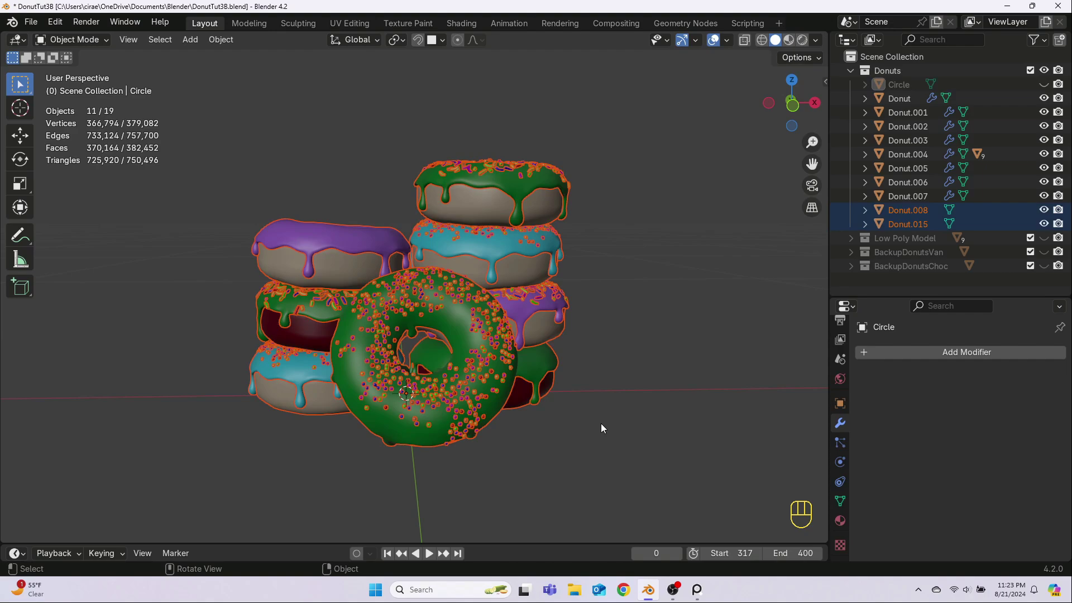
{"action": "key", "text": "shift"}
{"action": "left_click", "coordinate": [420, 440], "text": "shift"}
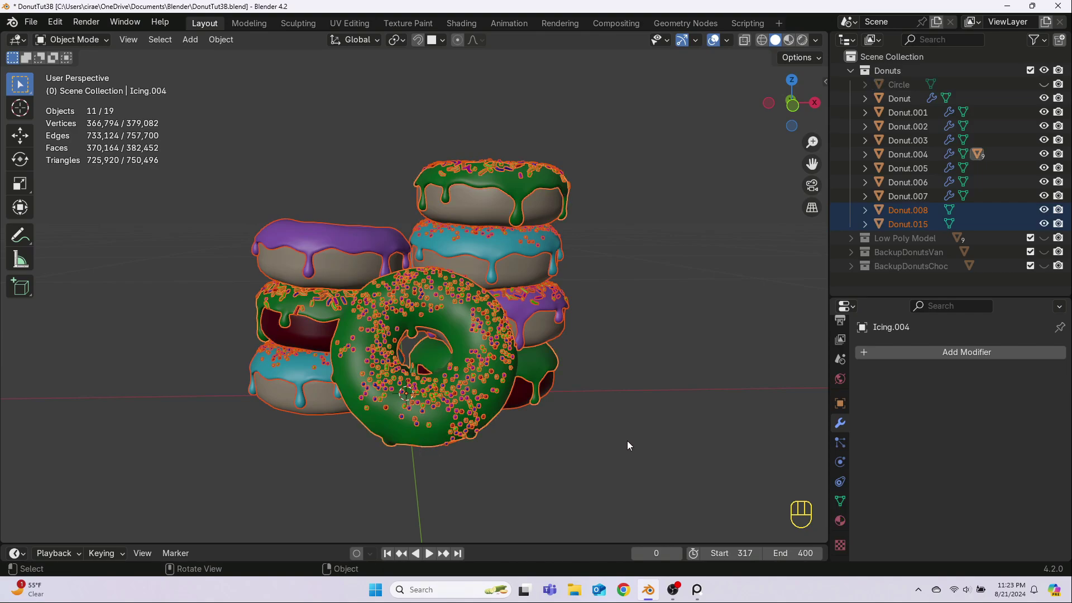
{"action": "key", "text": "ctrl+j"}
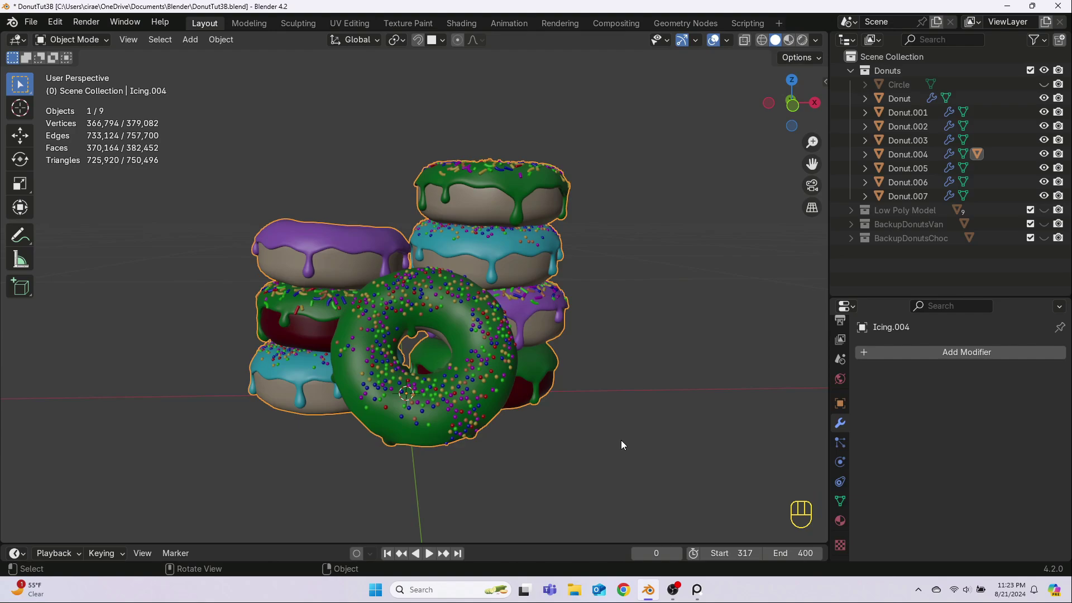
In Edit Mode, select all linked vertices of the right stack's top donut body.
{"action": "key", "text": "Tab"}
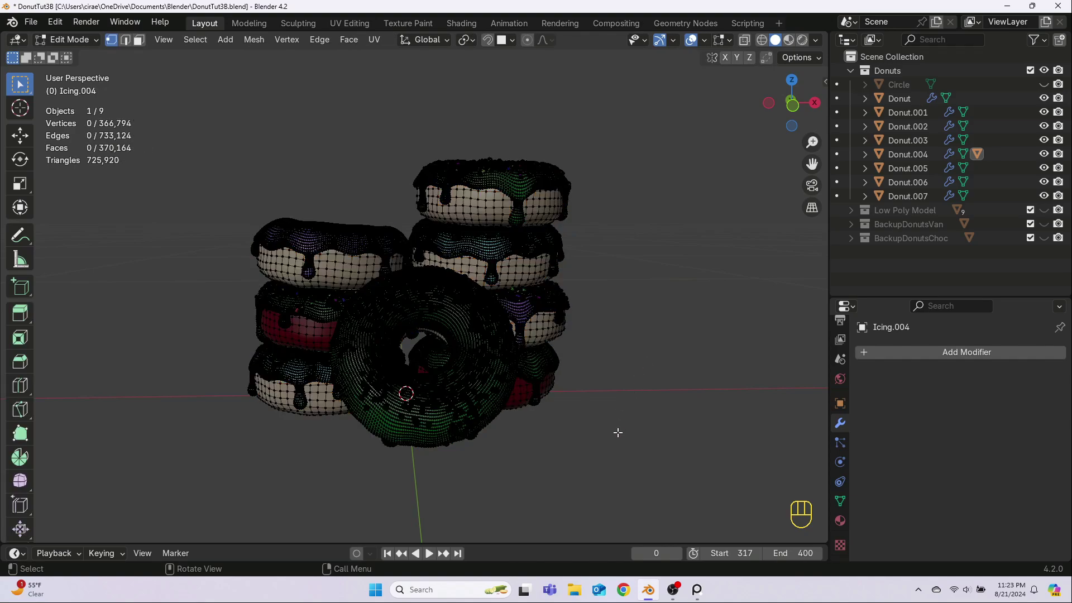
{"action": "left_click", "coordinate": [485, 197]}
{"action": "left_click", "coordinate": [203, 42]}
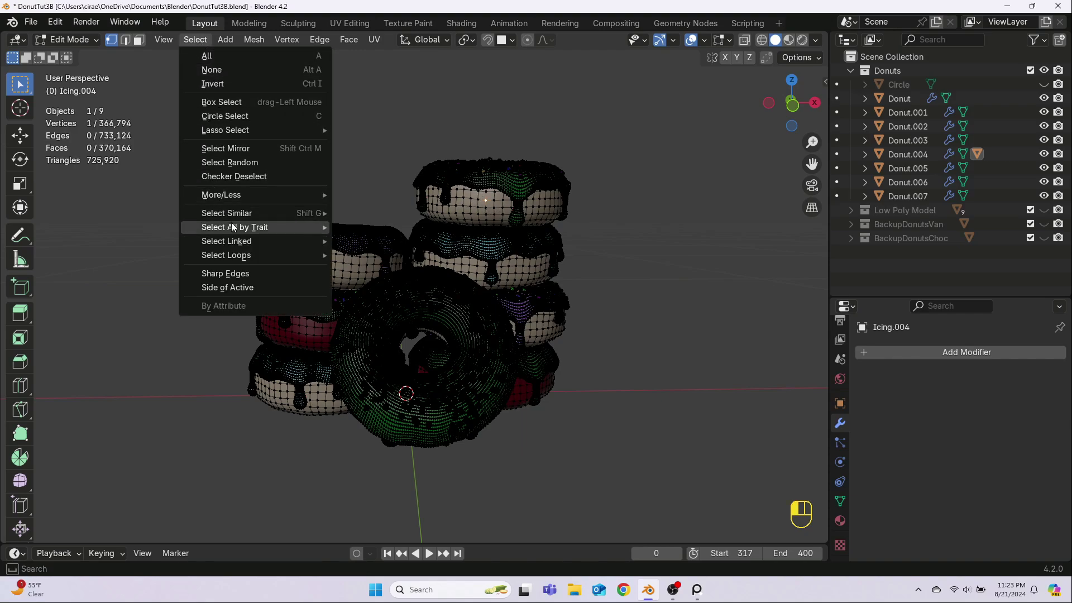
{"action": "mouse_move", "coordinate": [231, 239]}
{"action": "left_click", "coordinate": [357, 242]}
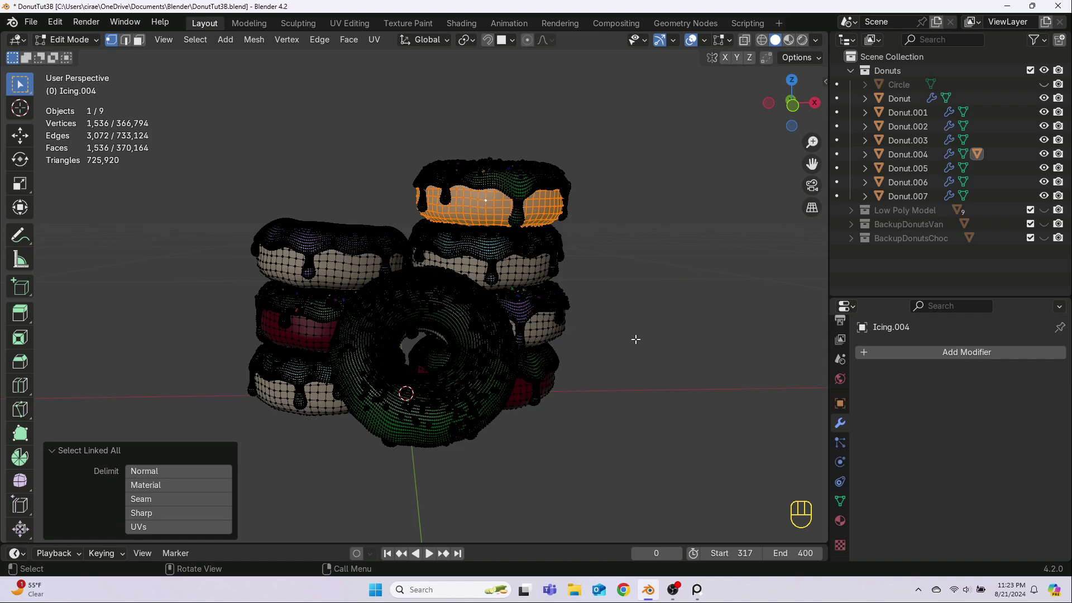
Add the vertices of the Icing2 and Sprinkles2 vertex groups to the selected donut body.
{"action": "left_click", "coordinate": [841, 502]}
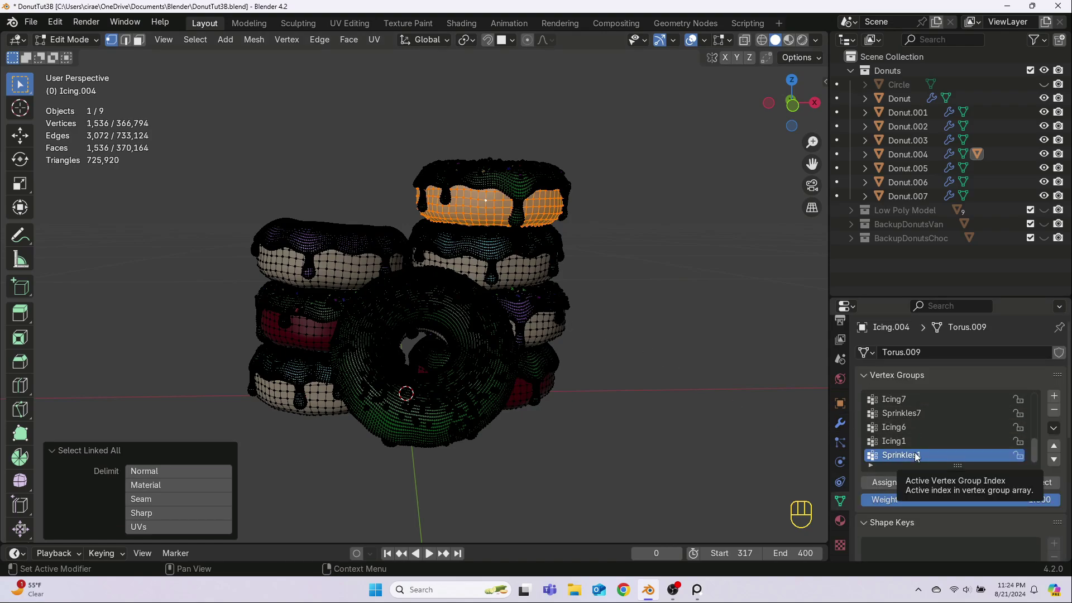
{"action": "scroll", "coordinate": [930, 449], "scroll_direction": "up", "scroll_amount": 5}
{"action": "scroll", "coordinate": [930, 449], "scroll_direction": "up", "scroll_amount": 3}
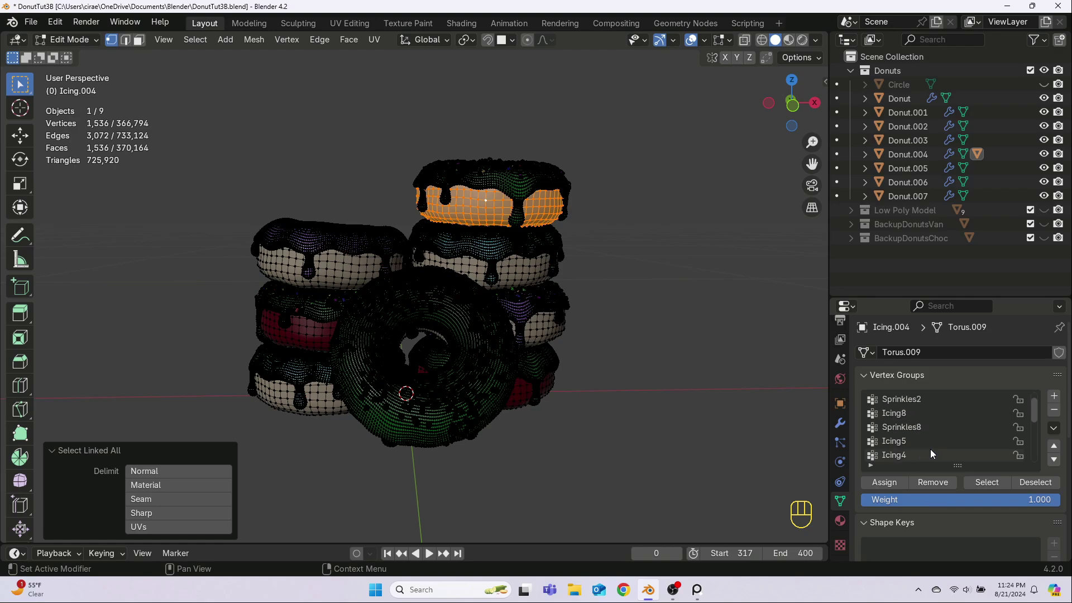
{"action": "left_click", "coordinate": [897, 398]}
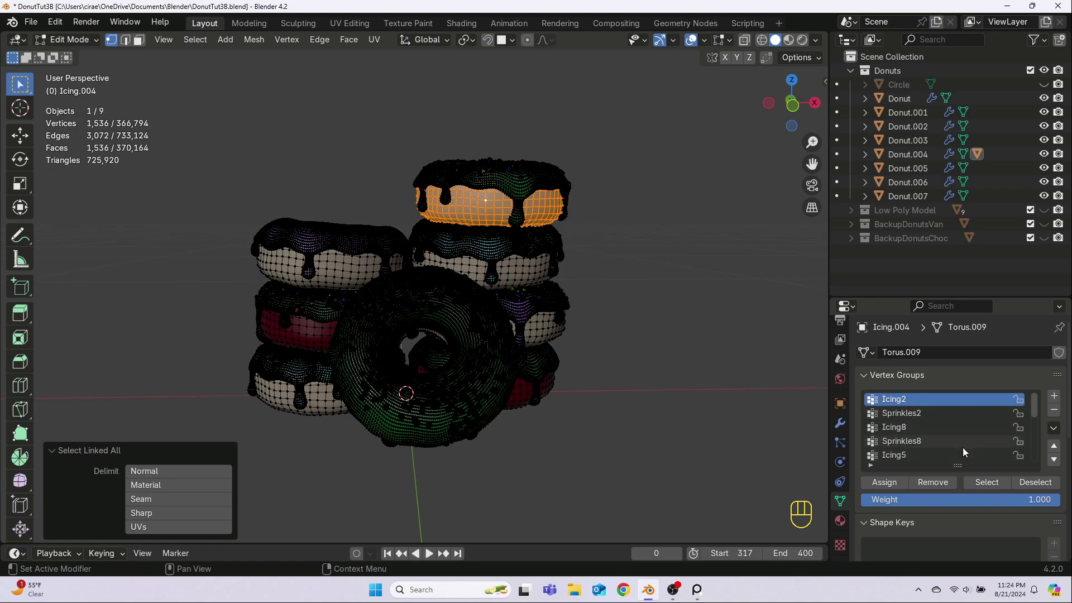
{"action": "left_click", "coordinate": [993, 483]}
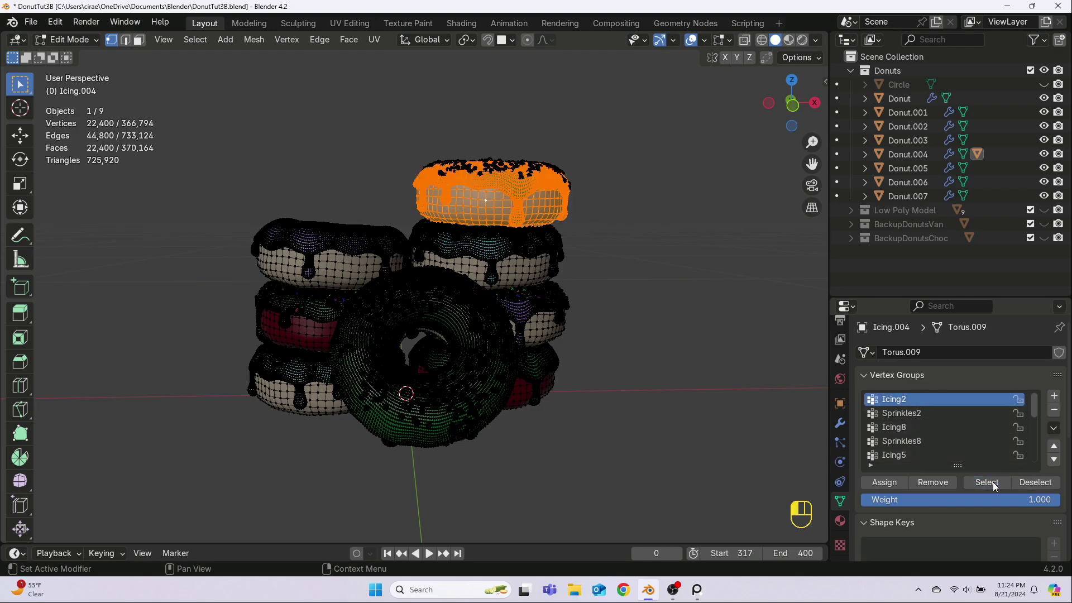
{"action": "left_click", "coordinate": [916, 414]}
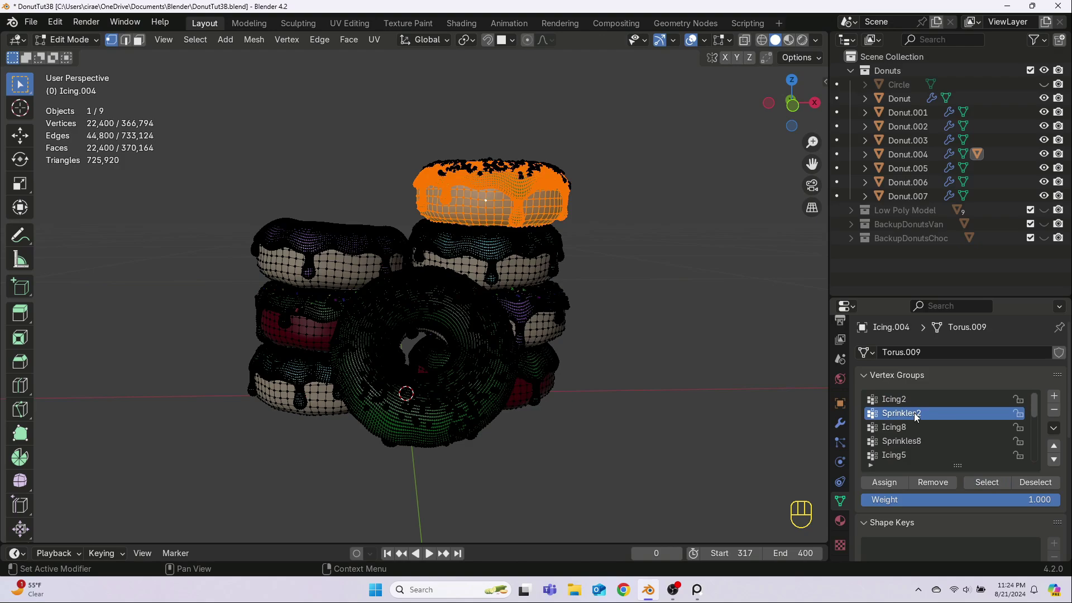
{"action": "left_click", "coordinate": [987, 483]}
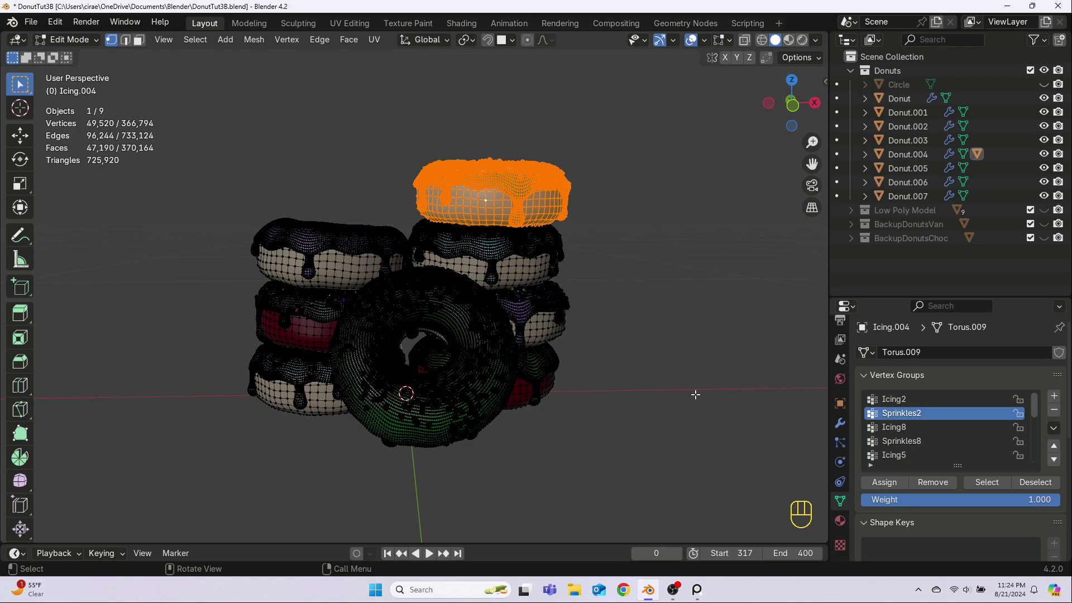
Separate the selected top donut with its icing and sprinkles into its own object, return to Object Mode and deselect everything.
{"action": "left_click", "coordinate": [254, 39]}
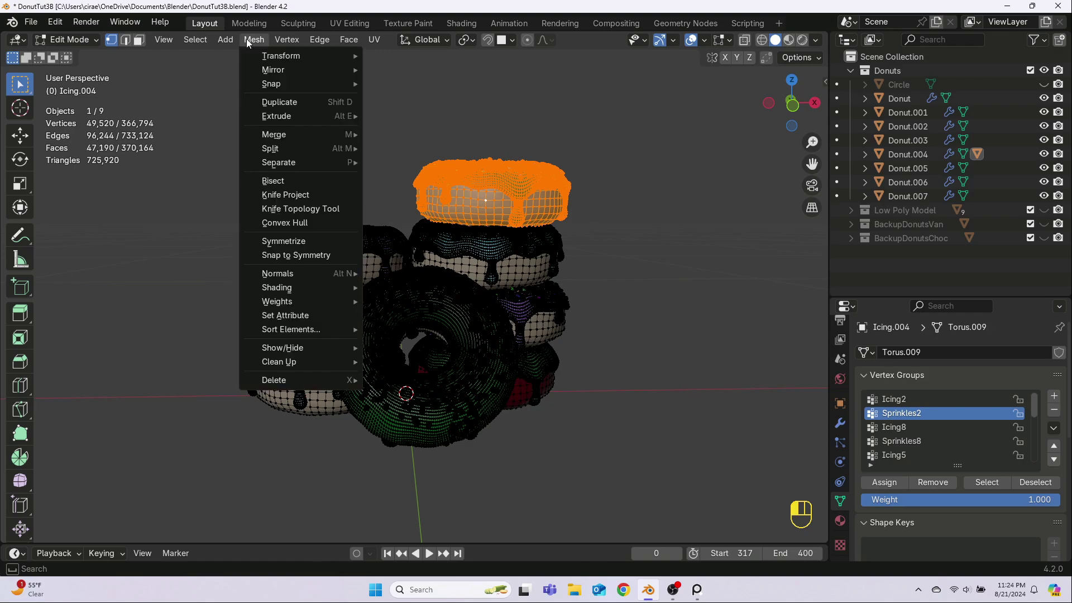
{"action": "mouse_move", "coordinate": [293, 163]}
{"action": "left_click", "coordinate": [406, 163]}
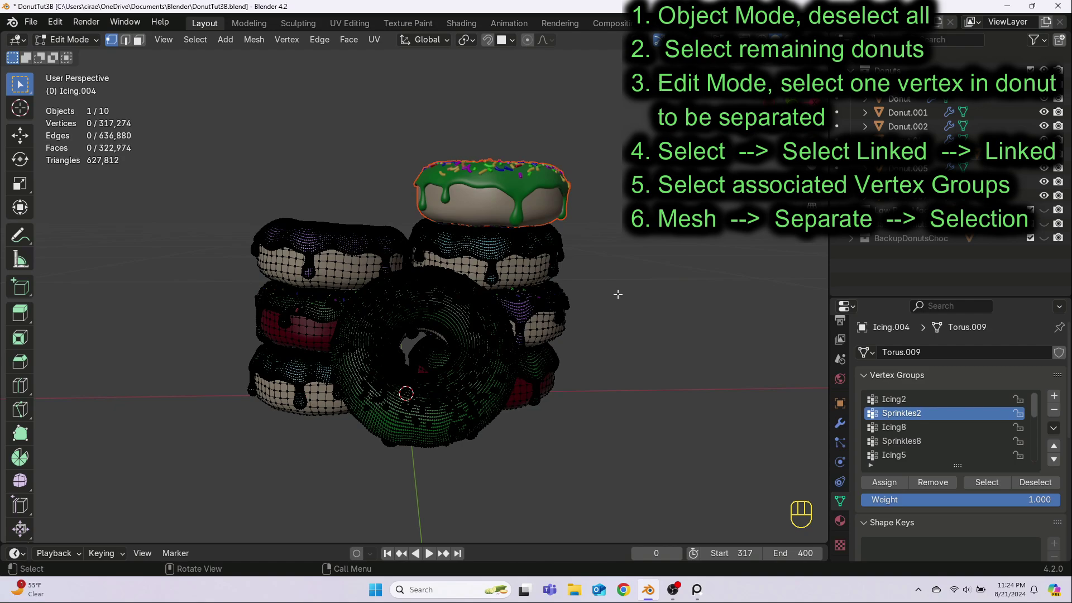
{"action": "key", "text": "Tab"}
{"action": "left_click", "coordinate": [635, 356]}
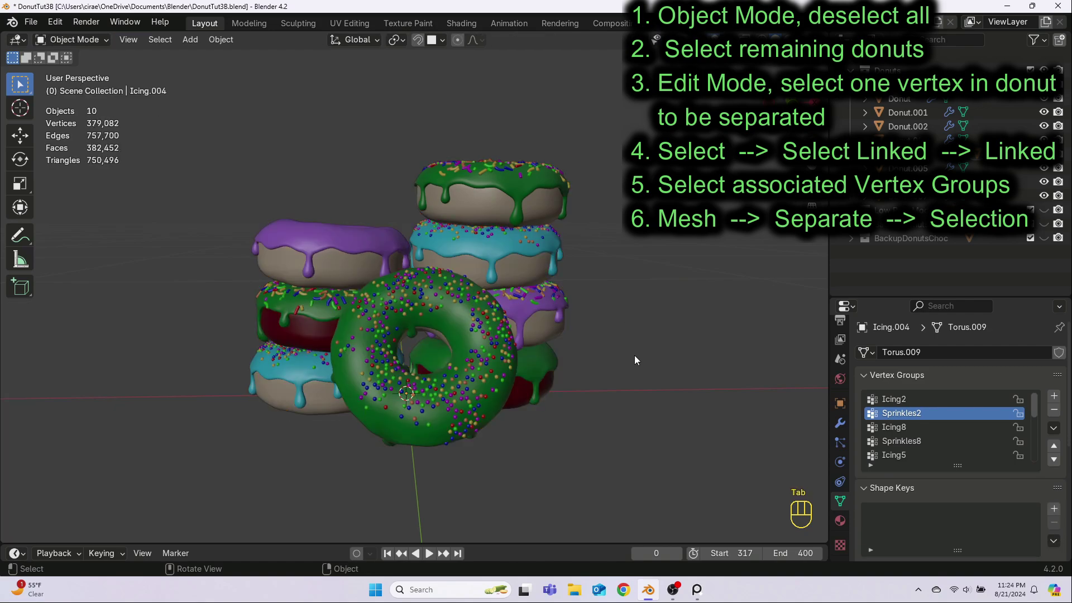
In Edit Mode of the remaining joined donuts, select all linked vertices of the right stack's second donut body from above.
{"action": "left_click", "coordinate": [507, 357]}
{"action": "key", "text": "Tab"}
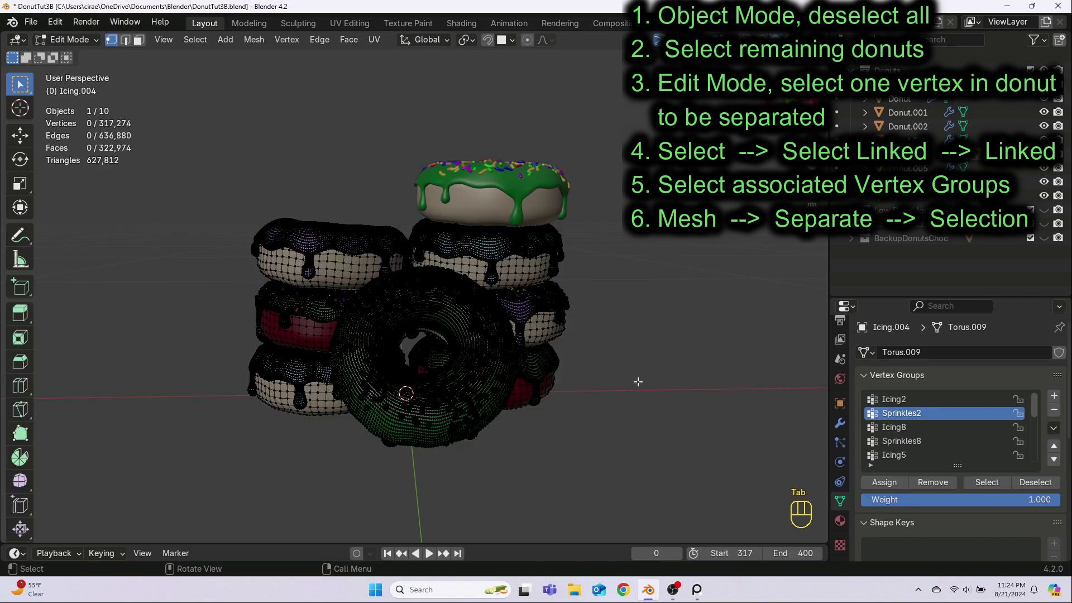
{"action": "left_click", "coordinate": [516, 267]}
{"action": "left_click", "coordinate": [196, 40]}
{"action": "mouse_move", "coordinate": [252, 243]}
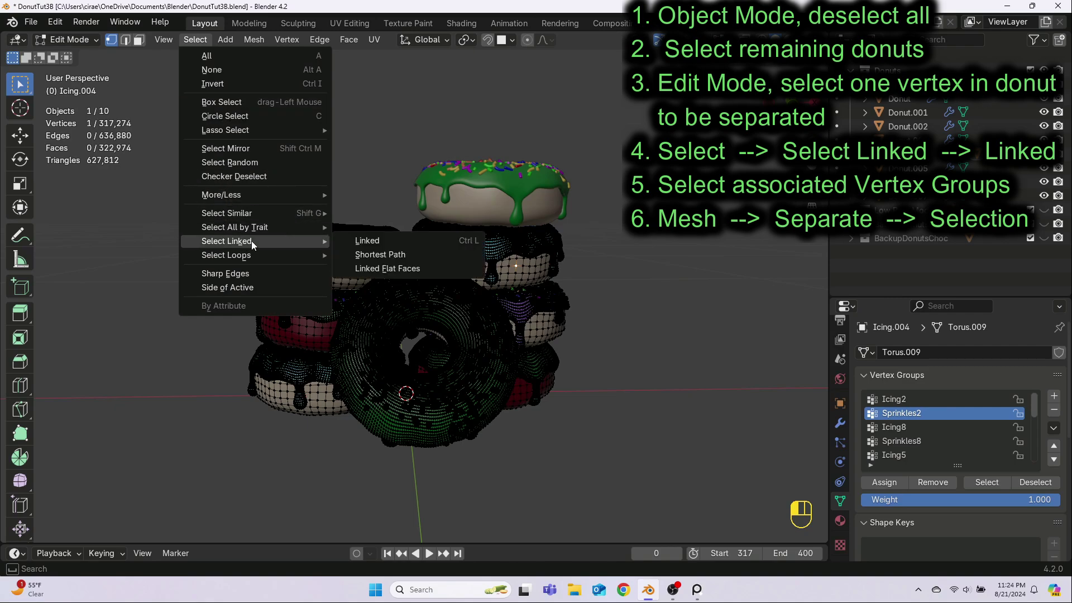
{"action": "left_click", "coordinate": [371, 243]}
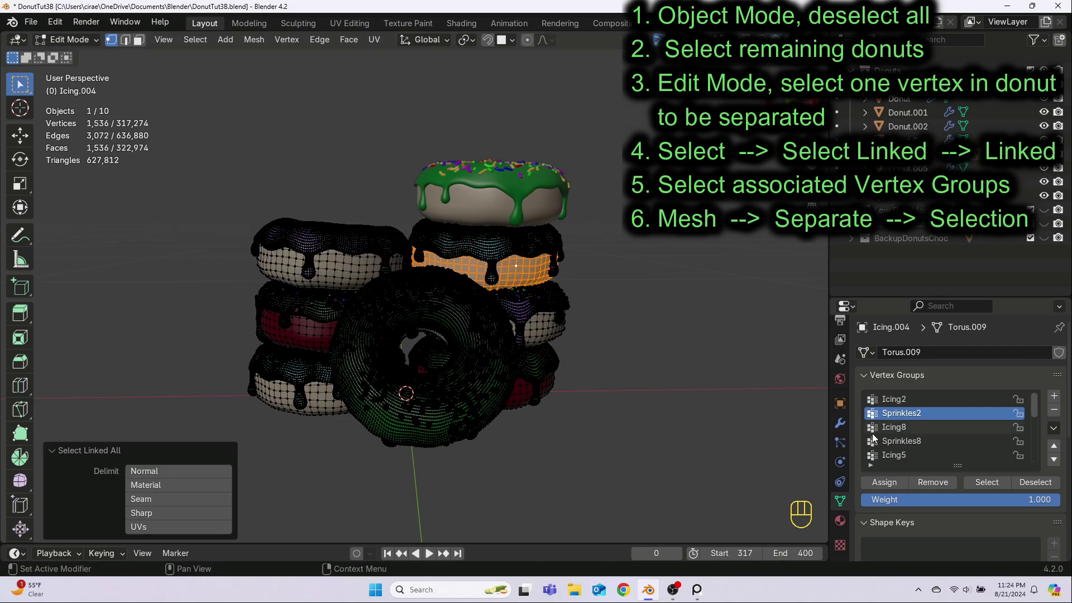
Add the Icing3 and Sprinkles3 vertex groups to the selected body, separate that donut into its own object, and return to Object Mode.
{"action": "left_click_drag", "start_coordinate": [1033, 407], "coordinate": [1036, 432]}
{"action": "left_click", "coordinate": [928, 428]}
{"action": "left_click", "coordinate": [986, 482]}
{"action": "left_click", "coordinate": [927, 441]}
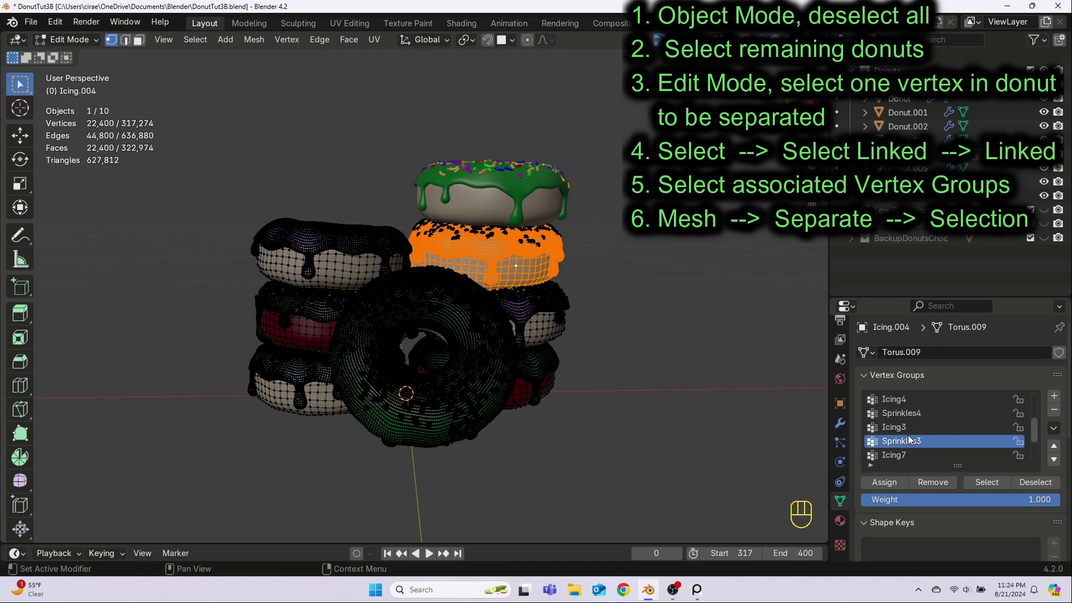
{"action": "left_click", "coordinate": [986, 484]}
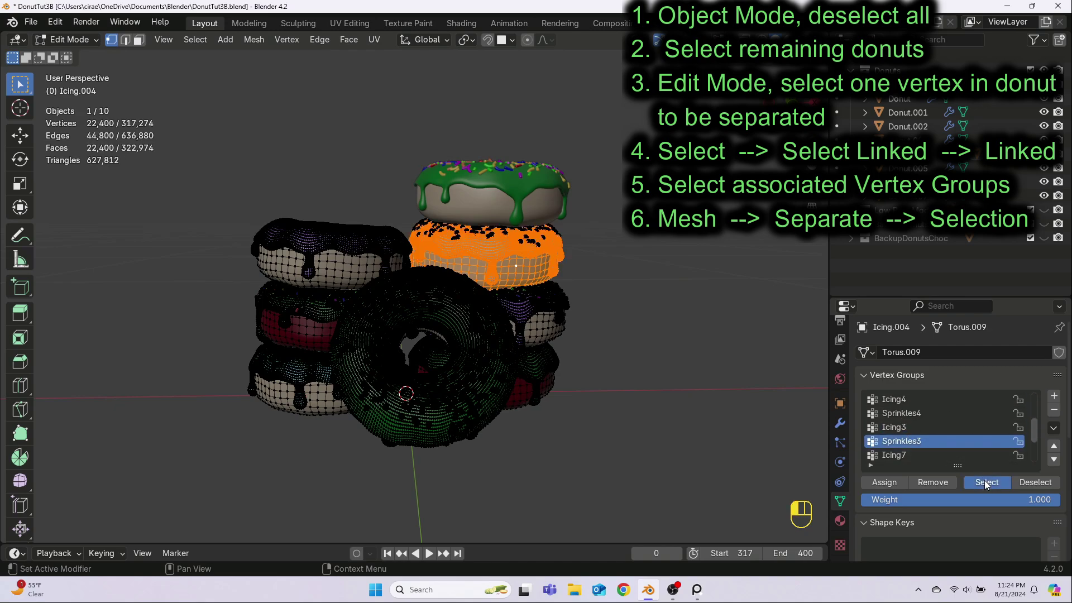
{"action": "left_click", "coordinate": [251, 40]}
{"action": "mouse_move", "coordinate": [297, 160]}
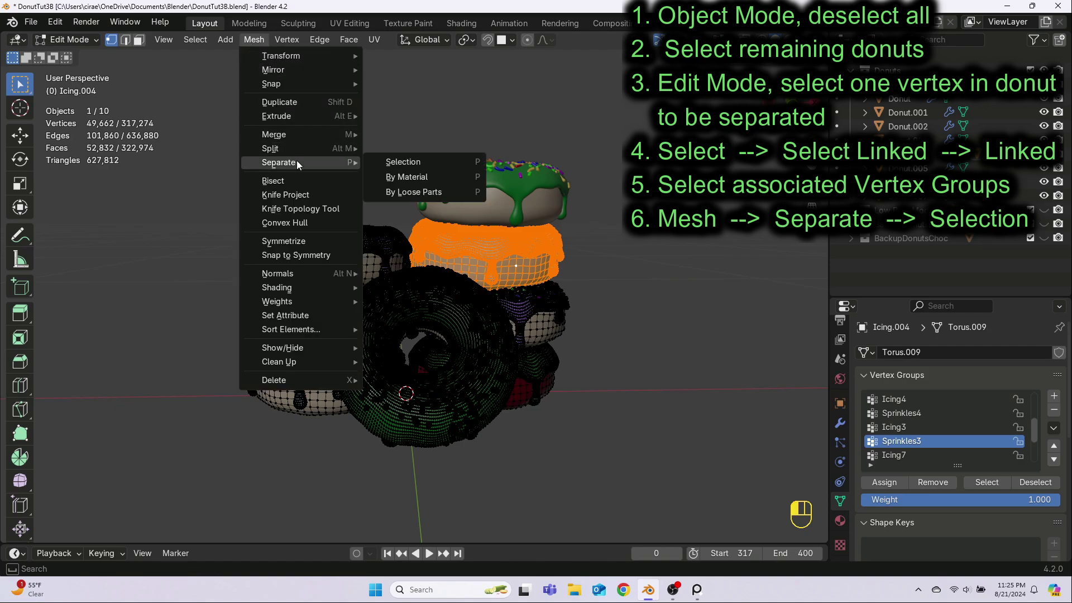
{"action": "left_click", "coordinate": [399, 161]}
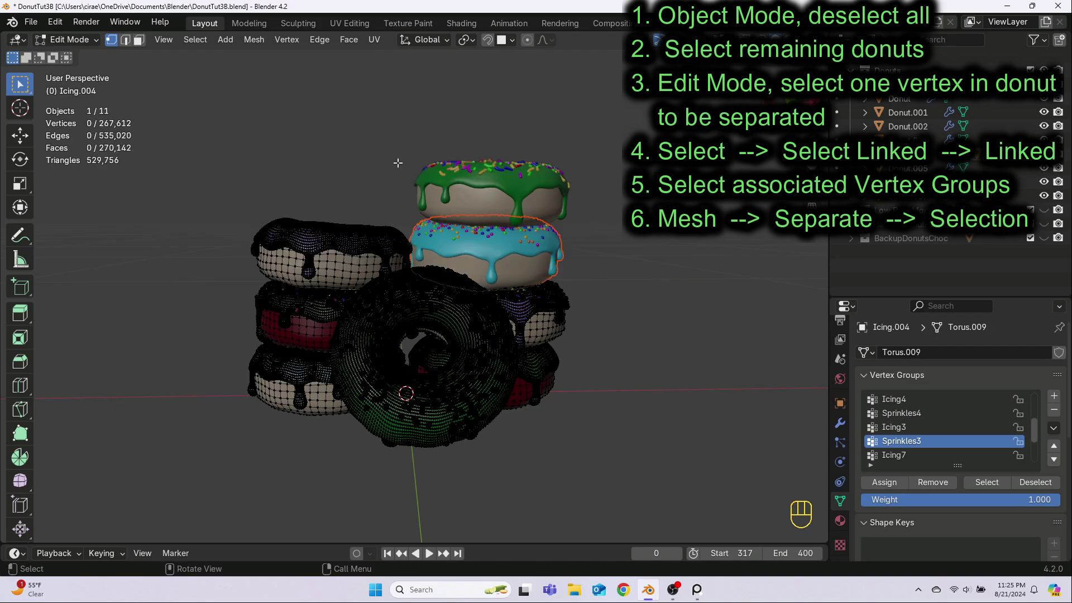
{"action": "key", "text": "Tab"}
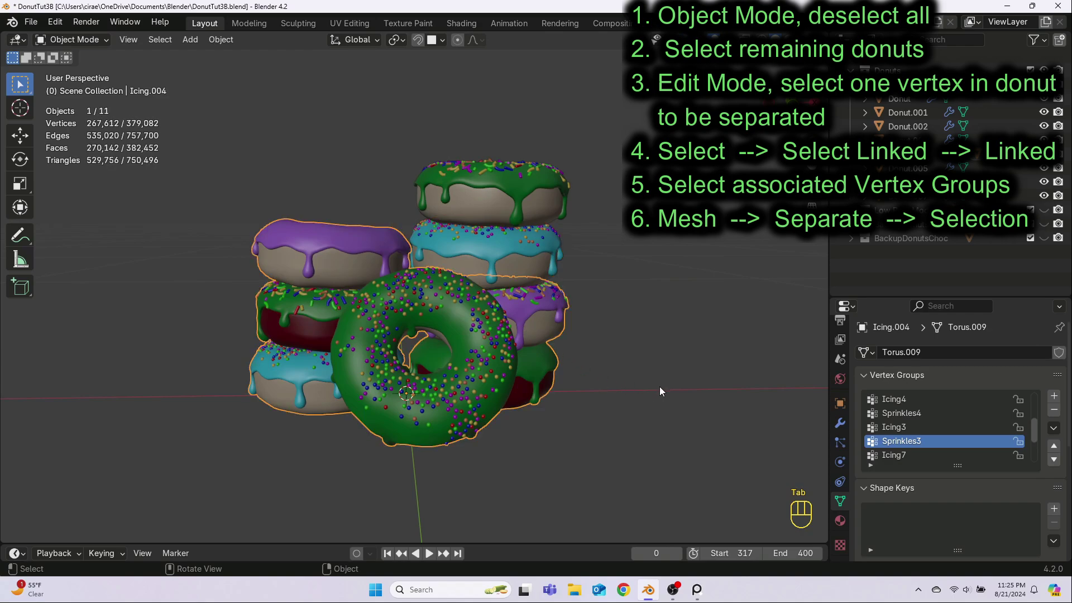
In Edit Mode, select all linked vertices of the right stack's third donut body from above, under the purple icing.
{"action": "key", "text": "Tab"}
{"action": "left_click", "coordinate": [537, 324]}
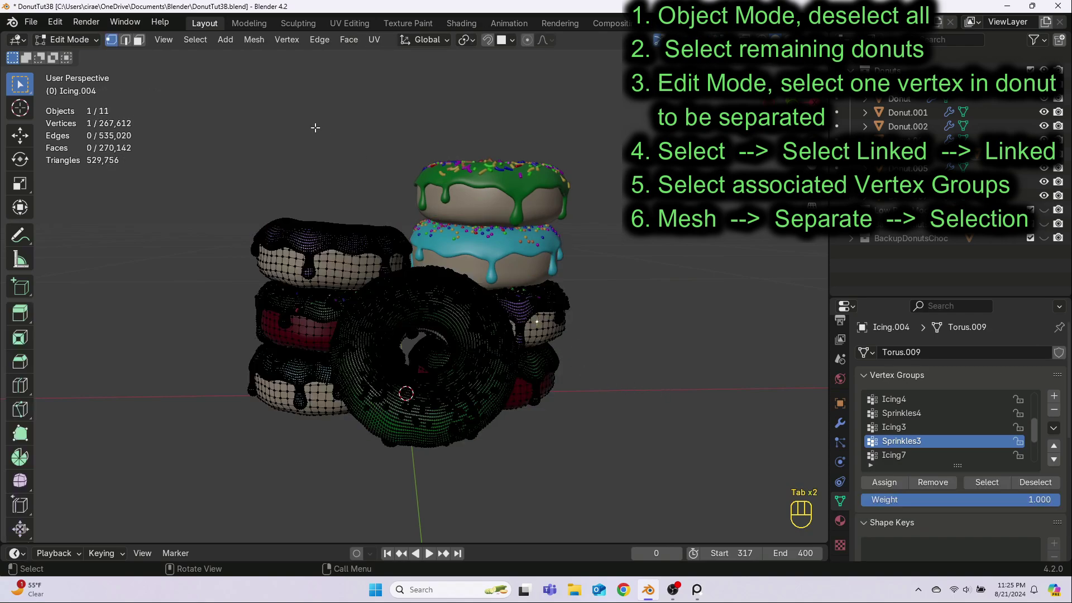
{"action": "left_click", "coordinate": [190, 39]}
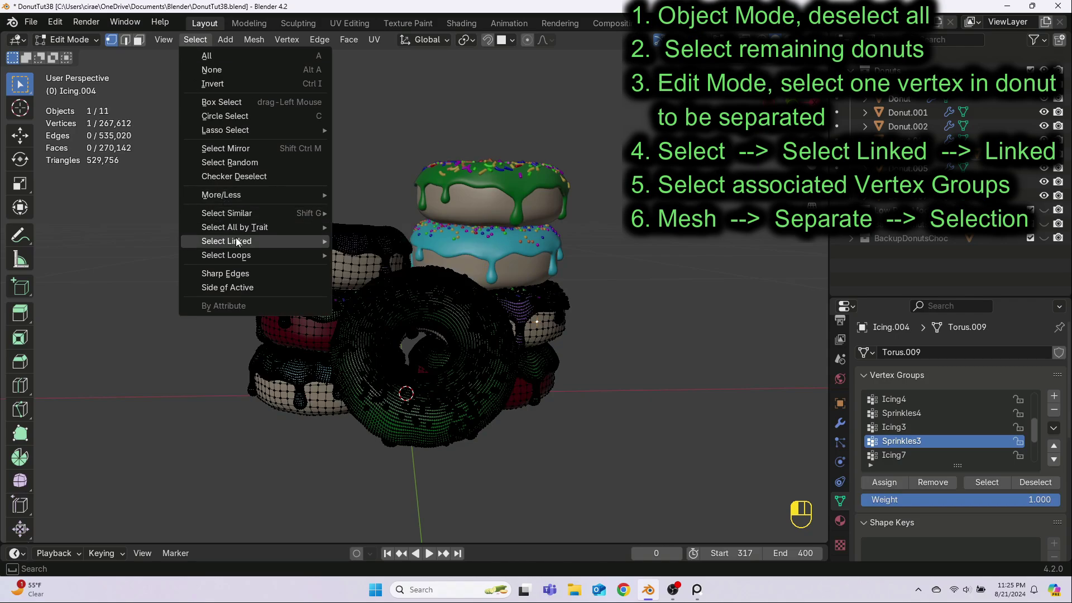
{"action": "mouse_move", "coordinate": [239, 241]}
{"action": "left_click", "coordinate": [363, 239]}
Add the Icing4 and Sprinkles4 vertex groups to the selected body, separate that donut into its own object, and return to Object Mode.
{"action": "left_click", "coordinate": [894, 398]}
{"action": "left_click", "coordinate": [986, 482]}
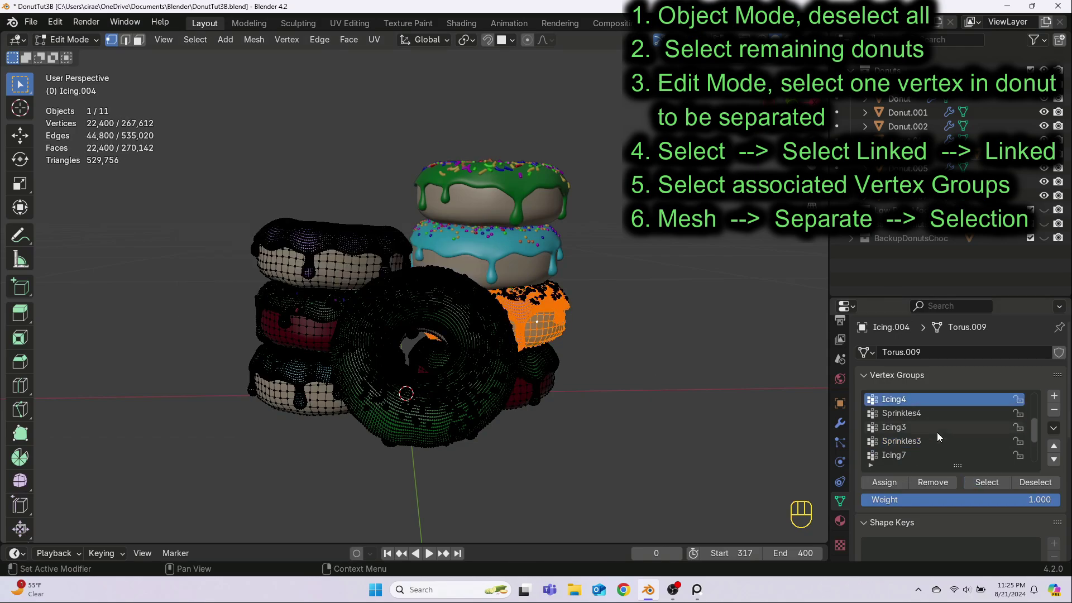
{"action": "left_click", "coordinate": [901, 412]}
{"action": "left_click", "coordinate": [987, 482]}
{"action": "left_click", "coordinate": [254, 39]}
{"action": "left_click", "coordinate": [373, 167]}
{"action": "key", "text": "Tab"}
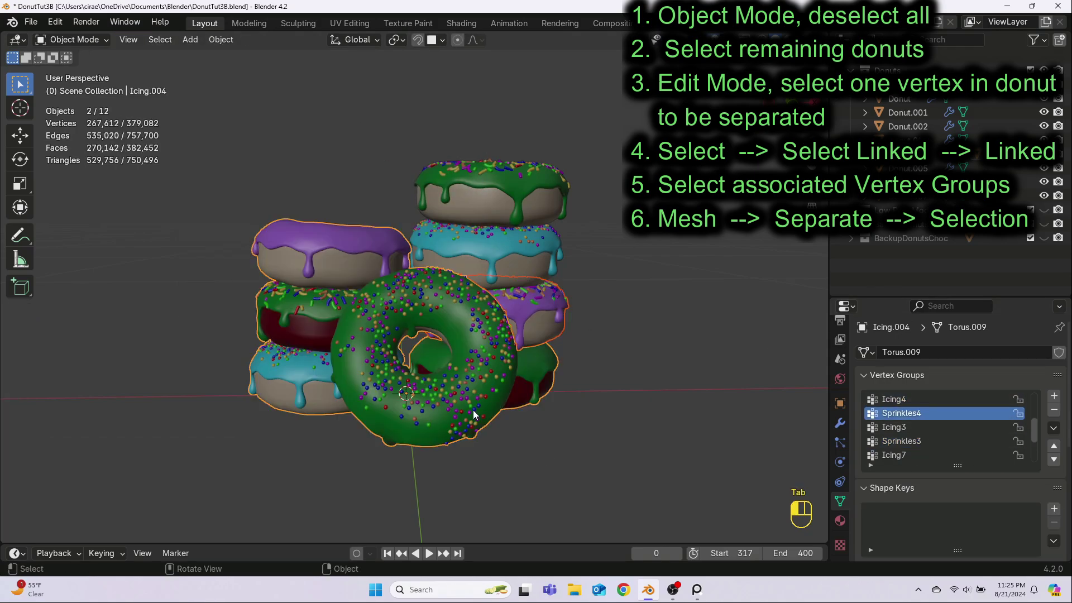
In Edit Mode, select all linked vertices of the right stack's bottom donut body.
{"action": "key", "text": "Tab"}
{"action": "middle_click_drag", "start_coordinate": [627, 402], "coordinate": [559, 401]}
{"action": "left_click", "coordinate": [195, 39]}
{"action": "mouse_move", "coordinate": [239, 241]}
{"action": "left_click", "coordinate": [363, 239]}
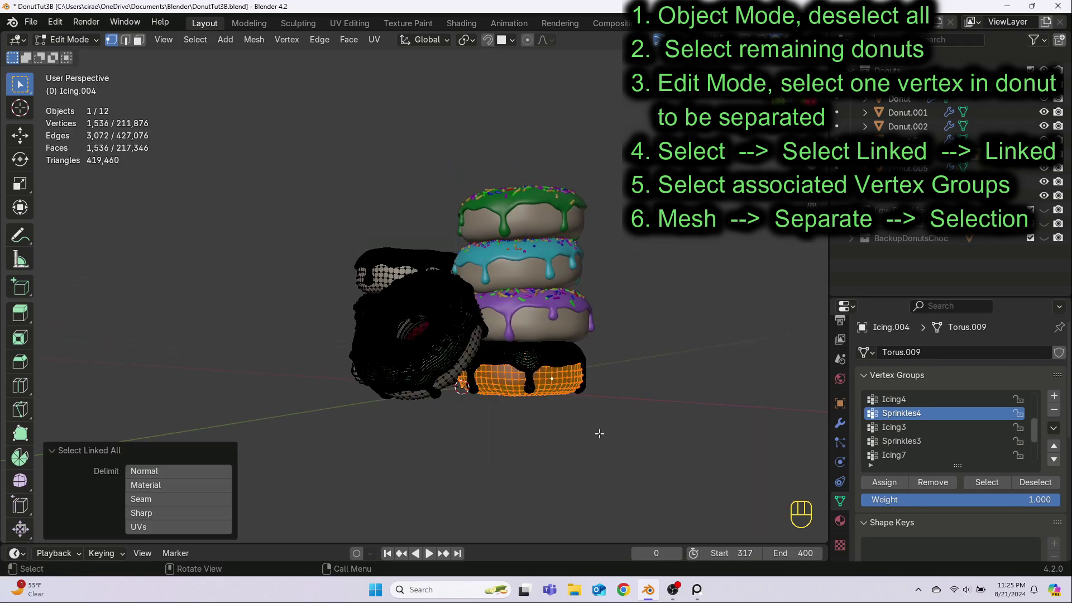
Add the Icing5 vertex group to the selected bottom body, separate that donut into its own object, and return to Object Mode.
{"action": "scroll", "coordinate": [922, 436], "scroll_direction": "up", "scroll_amount": 3}
{"action": "left_click", "coordinate": [894, 426]}
{"action": "left_click", "coordinate": [986, 482]}
{"action": "left_click", "coordinate": [254, 39]}
{"action": "mouse_move", "coordinate": [335, 162]}
{"action": "left_click", "coordinate": [404, 165]}
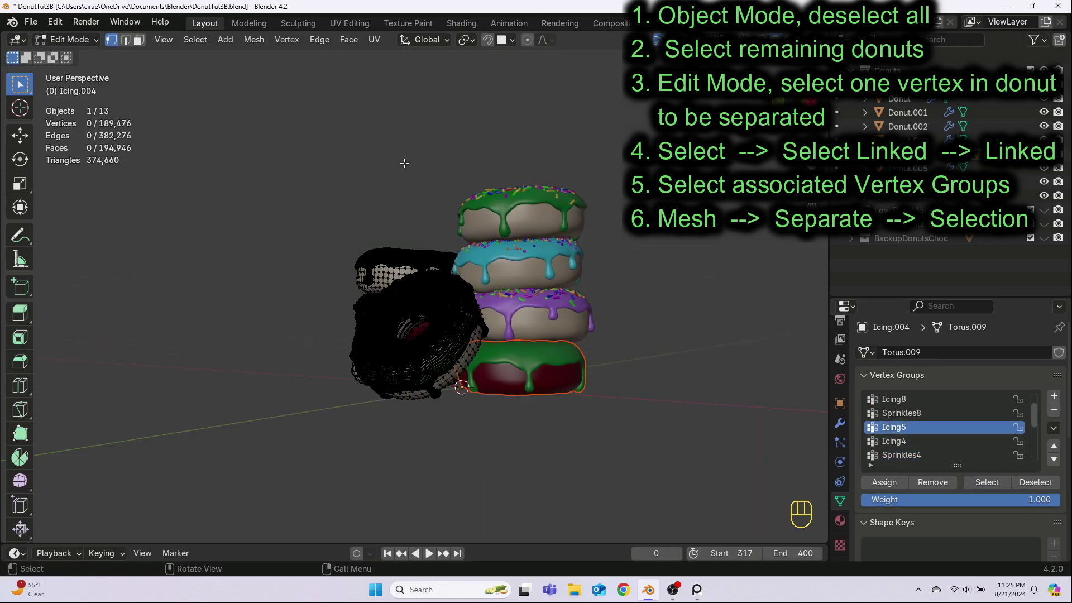
{"action": "key", "text": "Tab"}
In Edit Mode, select all linked vertices of the left stack's top donut body, under the purple icing.
{"action": "middle_click_drag", "start_coordinate": [506, 430], "coordinate": [604, 437]}
{"action": "key", "text": "Tab"}
{"action": "middle_click_drag", "start_coordinate": [84, 315], "coordinate": [174, 333]}
{"action": "middle_click_drag", "start_coordinate": [42, 326], "coordinate": [165, 325], "text": "shift"}
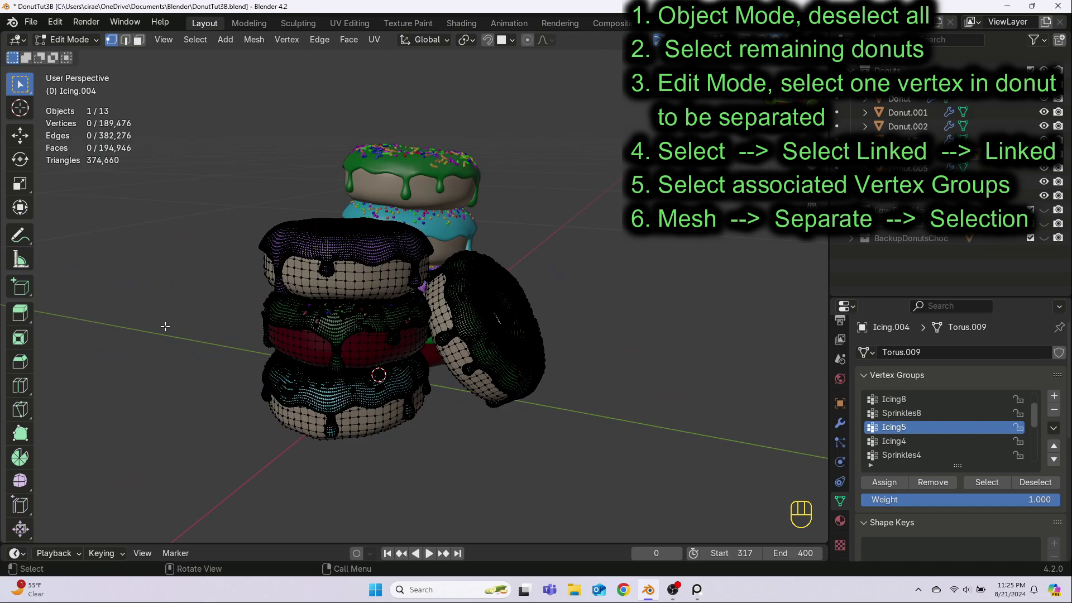
{"action": "scroll", "coordinate": [165, 325], "scroll_direction": "up", "scroll_amount": 1}
{"action": "left_click", "coordinate": [329, 279]}
{"action": "left_click", "coordinate": [194, 40]}
{"action": "mouse_move", "coordinate": [239, 247]}
{"action": "left_click", "coordinate": [367, 240]}
Add the Icing6 vertex group to the selected top body, separate that donut into its own object, and return to Object Mode.
{"action": "scroll", "coordinate": [919, 448], "scroll_direction": "down", "scroll_amount": 4}
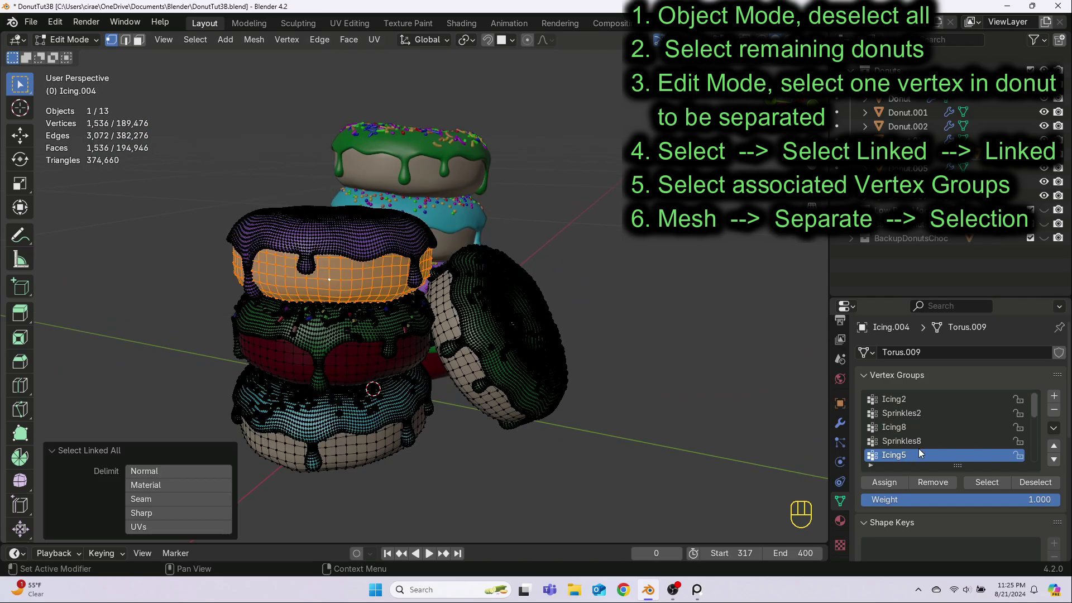
{"action": "left_click", "coordinate": [905, 442]}
{"action": "left_click", "coordinate": [987, 482]}
{"action": "left_click", "coordinate": [254, 39]}
{"action": "mouse_move", "coordinate": [335, 163]}
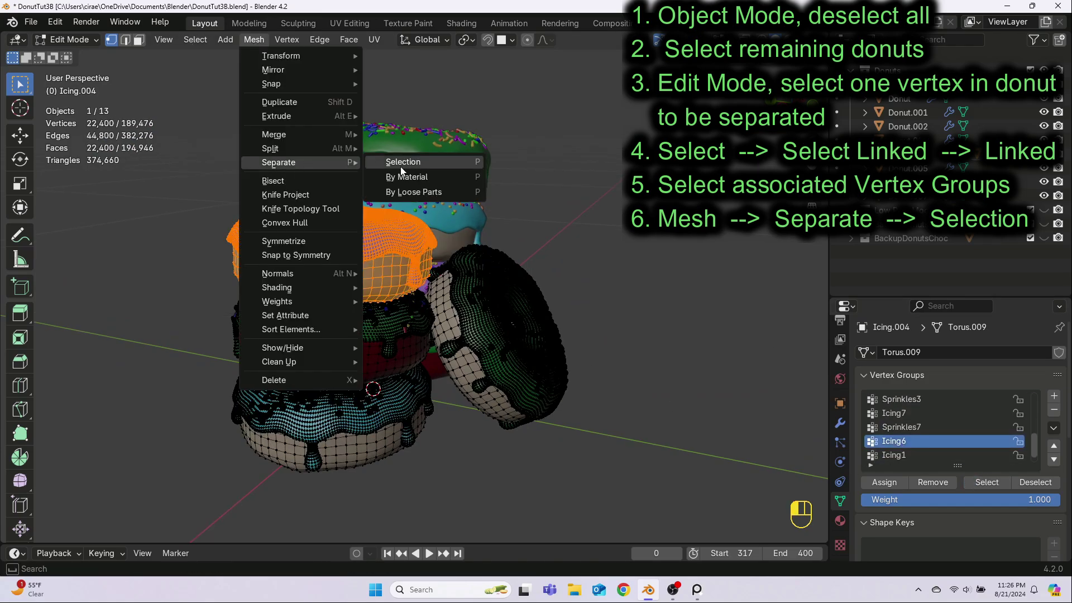
{"action": "left_click", "coordinate": [404, 164]}
{"action": "key", "text": "Tab"}
In Edit Mode, select all linked vertices of the left stack's middle chocolate donut body.
{"action": "key", "text": "Tab"}
{"action": "left_click", "coordinate": [357, 355]}
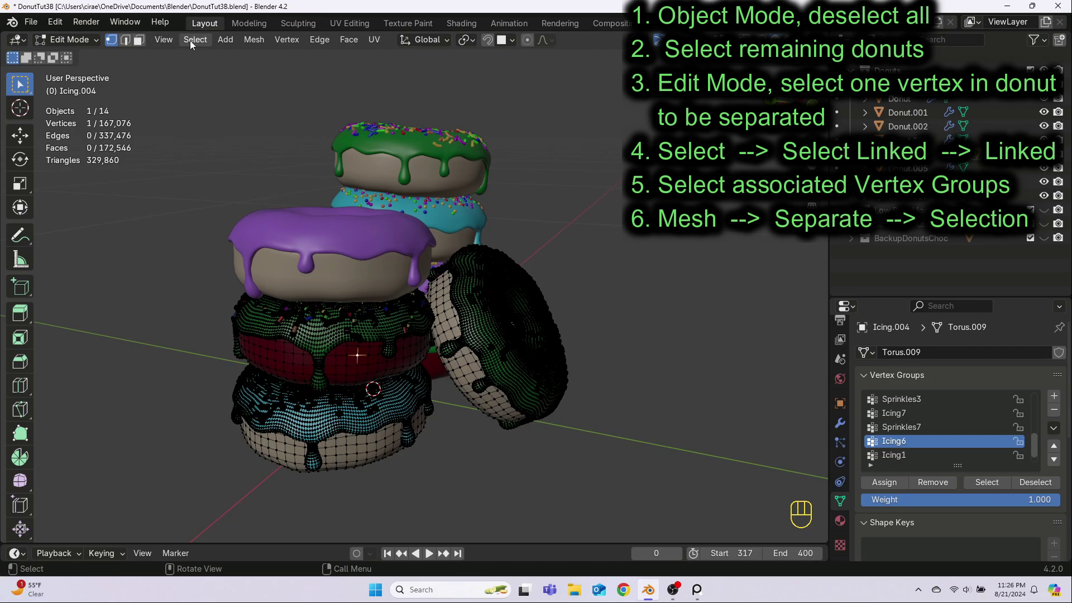
{"action": "left_click", "coordinate": [195, 39]}
{"action": "mouse_move", "coordinate": [239, 247]}
{"action": "left_click", "coordinate": [366, 240]}
Add the Icing7 and Sprinkles7 vertex groups to the selected chocolate body, separate that donut into its own object, and return to Object Mode.
{"action": "left_click", "coordinate": [914, 414]}
{"action": "left_click", "coordinate": [986, 482]}
{"action": "left_click", "coordinate": [915, 429]}
{"action": "left_click", "coordinate": [987, 482]}
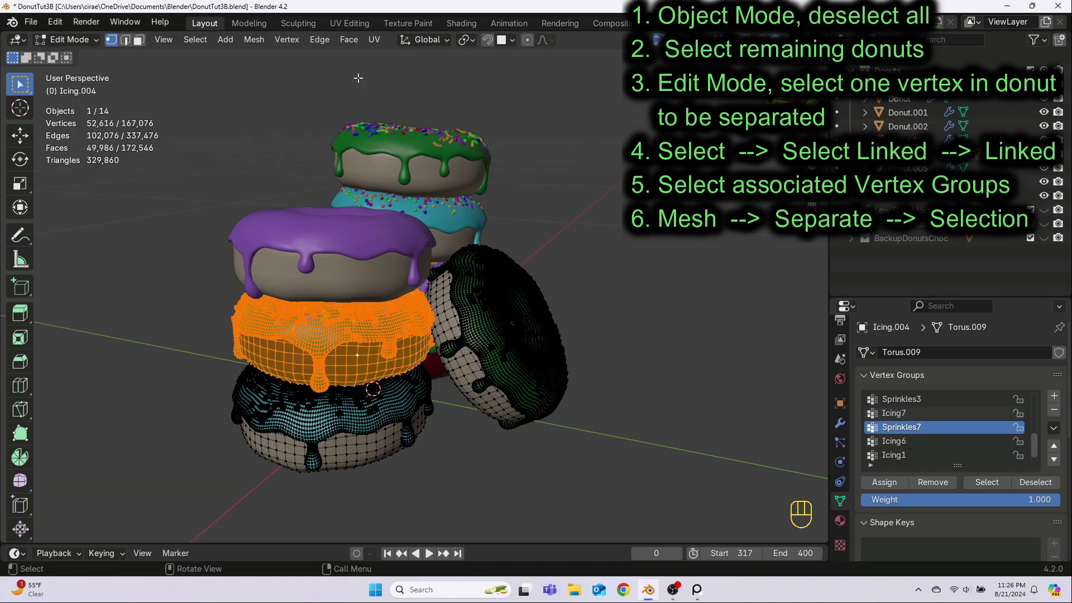
{"action": "left_click", "coordinate": [254, 39]}
{"action": "mouse_move", "coordinate": [335, 162]}
{"action": "left_click", "coordinate": [401, 163]}
{"action": "key", "text": "Tab"}
In Edit Mode, select all linked vertices of the left stack's bottom donut body.
{"action": "key", "text": "Tab"}
{"action": "key", "text": "Tab"}
{"action": "left_click", "coordinate": [530, 479]}
{"action": "key", "text": "Tab"}
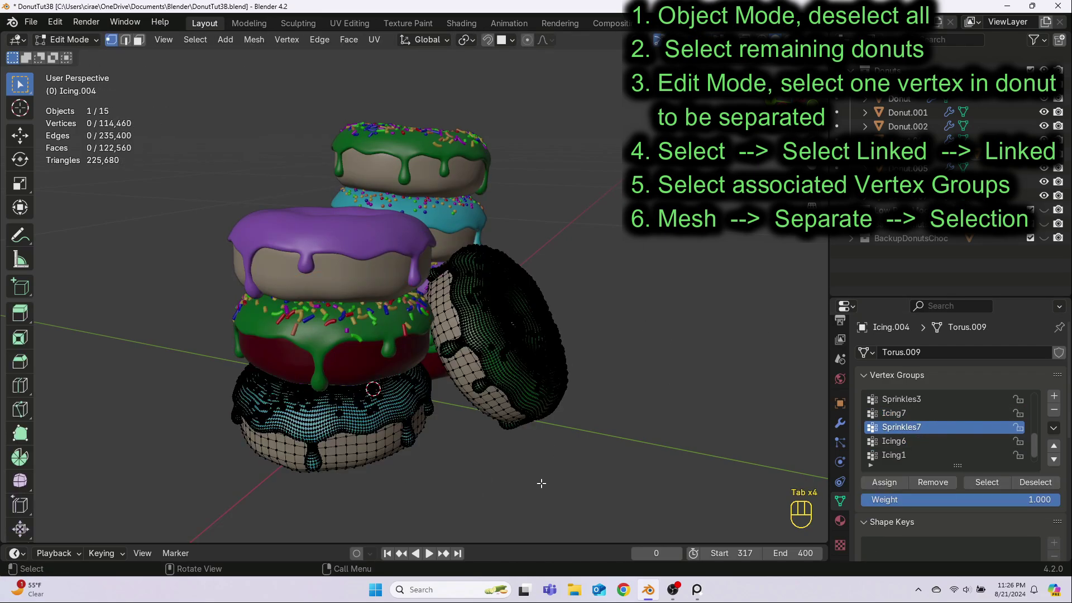
{"action": "left_click", "coordinate": [370, 463]}
{"action": "left_click", "coordinate": [195, 40]}
{"action": "mouse_move", "coordinate": [249, 242]}
{"action": "left_click", "coordinate": [367, 241]}
Add the Icing8 and Sprinkles8 vertex groups to the selected bottom body, separate that donut into its own object, and return to Object Mode.
{"action": "scroll", "coordinate": [933, 446], "scroll_direction": "up", "scroll_amount": 7}
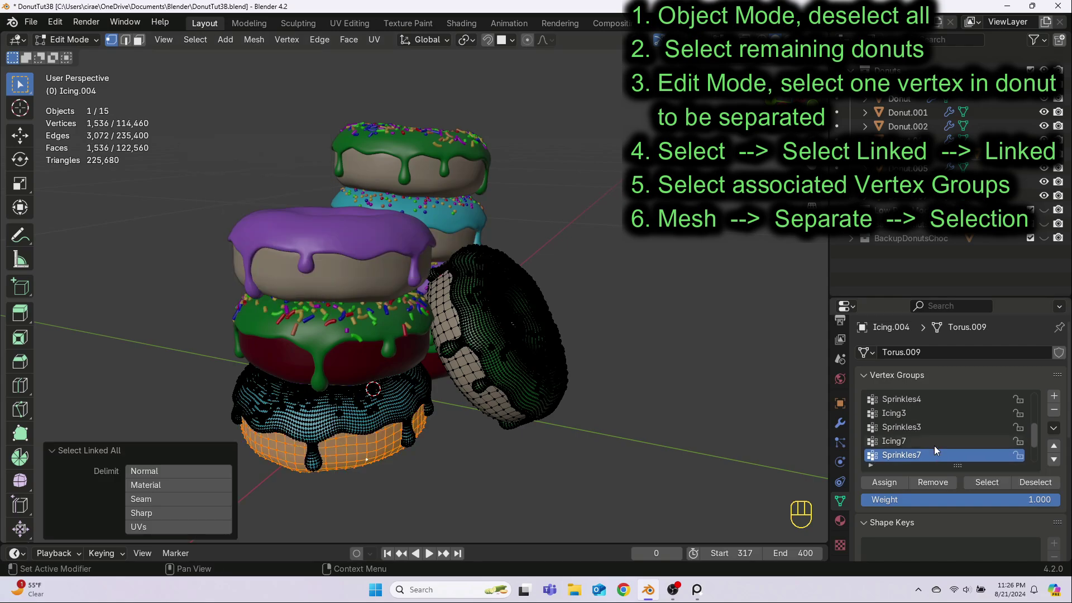
{"action": "left_click", "coordinate": [919, 414]}
{"action": "left_click", "coordinate": [979, 482]}
{"action": "left_click", "coordinate": [915, 427]}
{"action": "left_click", "coordinate": [987, 482]}
{"action": "left_click", "coordinate": [254, 40]}
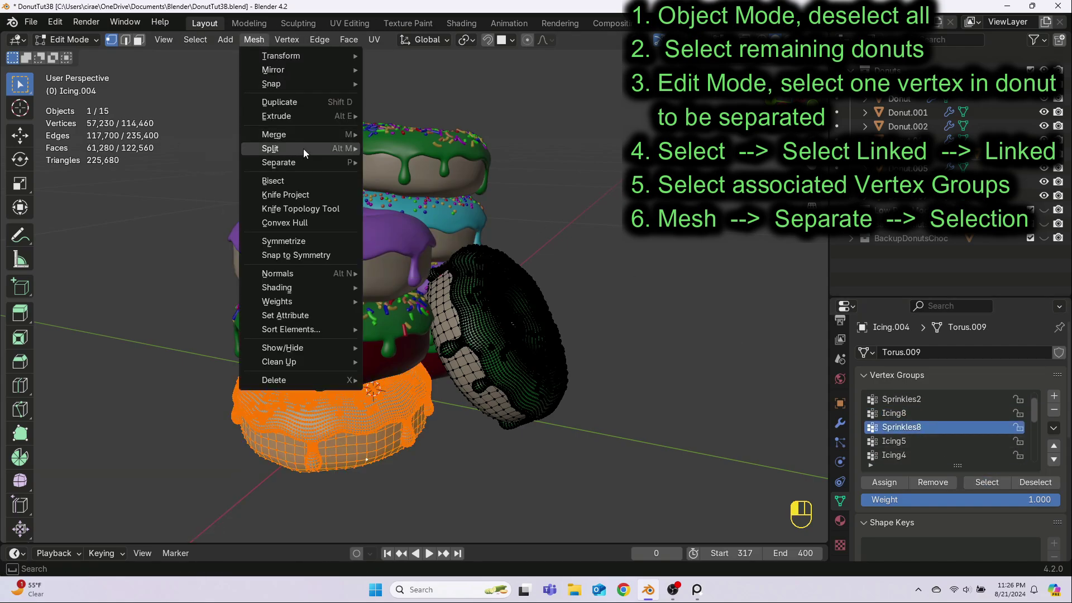
{"action": "mouse_move", "coordinate": [313, 159]}
{"action": "left_click", "coordinate": [401, 160]}
{"action": "key", "text": "Tab"}
Separate the entire remaining mesh of the front green donut into its own object, return to Object Mode and select that donut.
{"action": "key", "text": "Tab"}
{"action": "key", "text": "a"}
{"action": "left_click", "coordinate": [256, 39]}
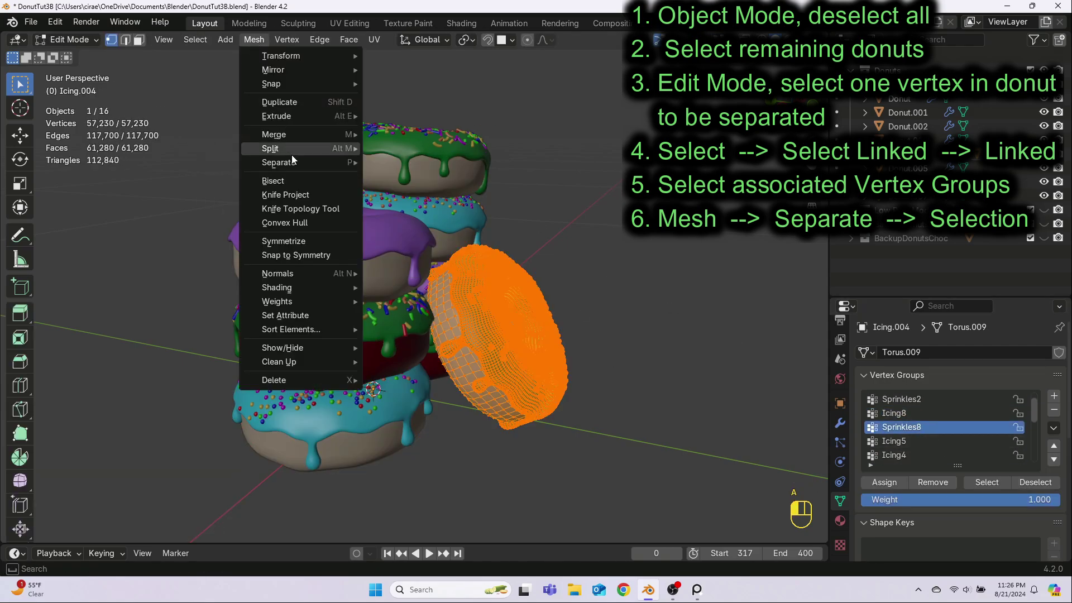
{"action": "left_click", "coordinate": [399, 161]}
{"action": "key", "text": "Tab"}
{"action": "left_click", "coordinate": [617, 344]}
{"action": "middle_click_drag", "start_coordinate": [618, 344], "coordinate": [528, 358]}
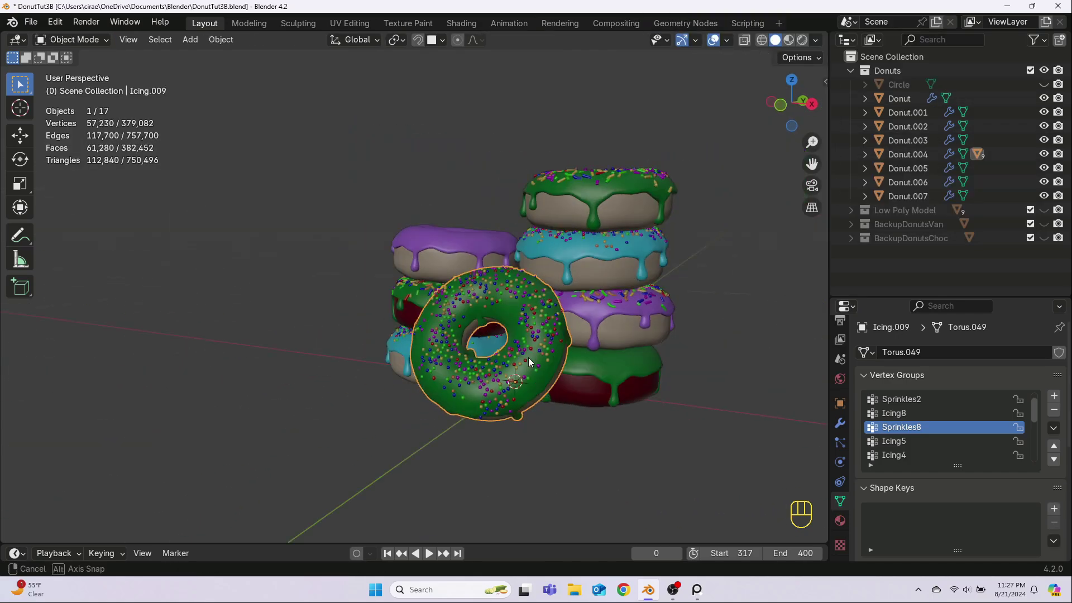
{"action": "left_click", "coordinate": [528, 357]}
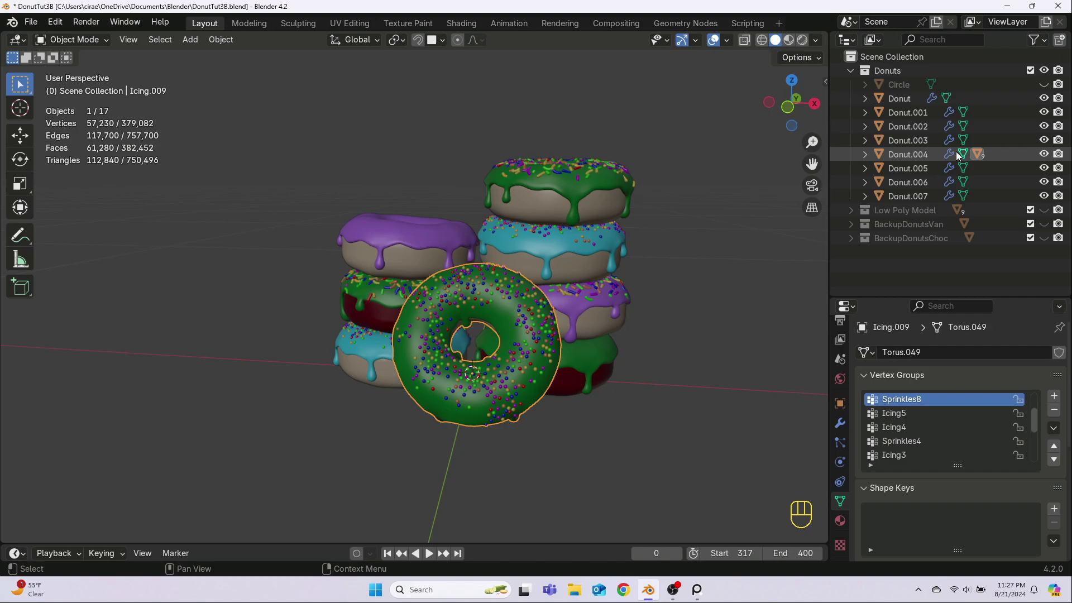
Unhide the plate object Circle and rename it Plate_HP.
{"action": "left_click", "coordinate": [865, 85]}
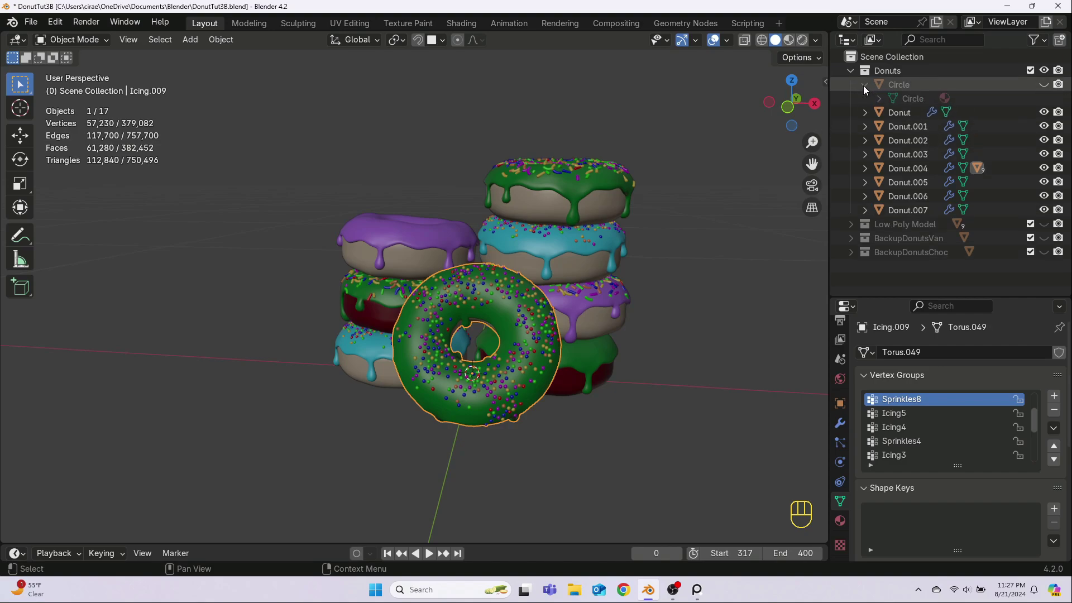
{"action": "left_click", "coordinate": [1044, 84]}
{"action": "left_click", "coordinate": [901, 84]}
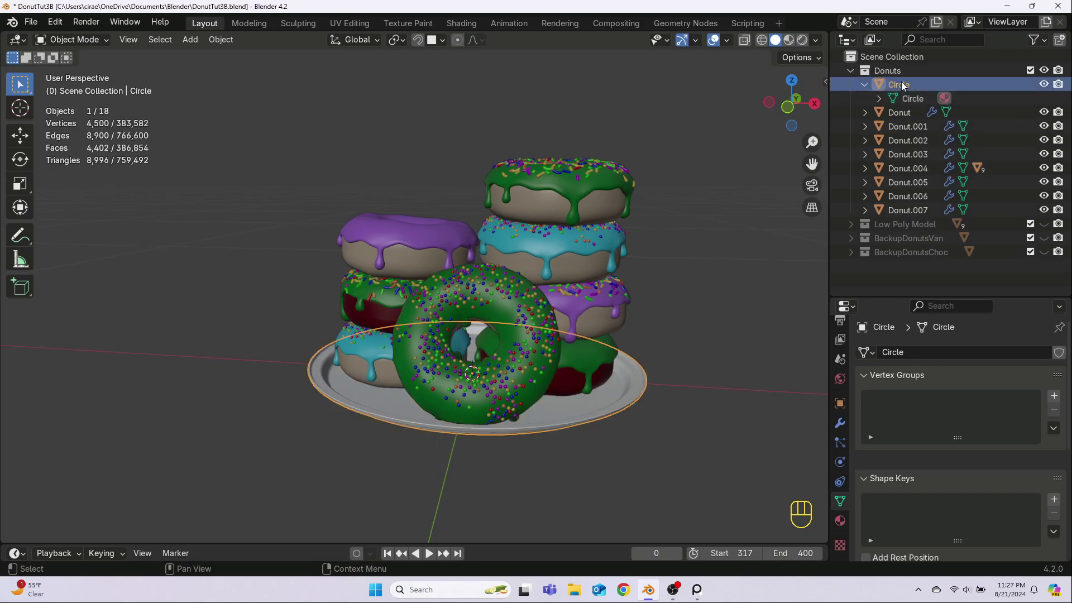
{"action": "double_click", "coordinate": [902, 83]}
{"action": "key", "text": "BackSpace"}
{"action": "key", "text": "BackSpace"}
{"action": "key", "text": "BackSpace"}
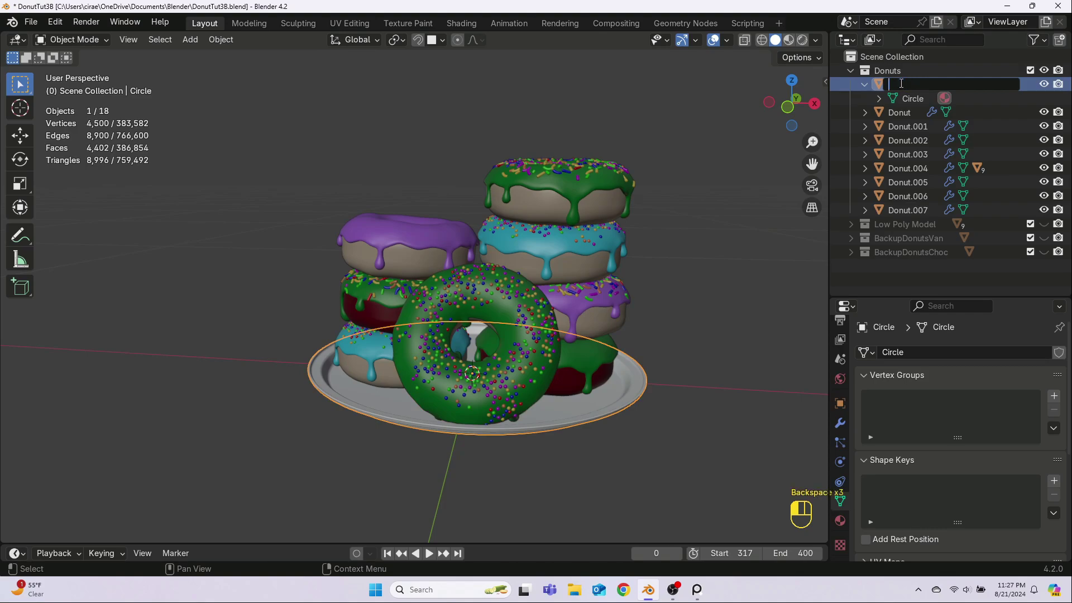
{"action": "type", "text": "Plate_HP"}
{"action": "key", "text": "Return"}
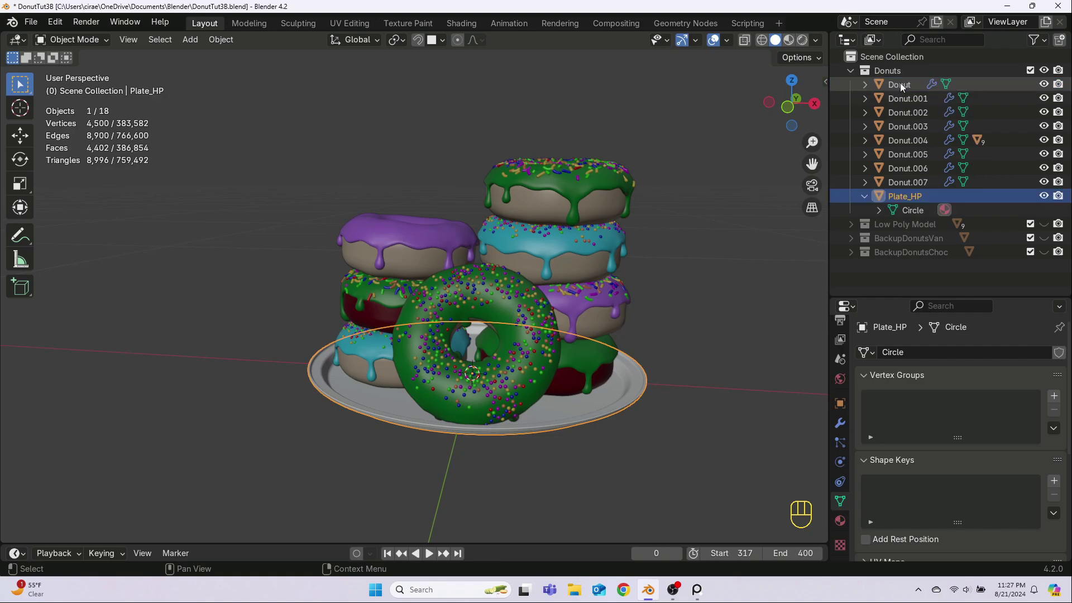
{"action": "left_click", "coordinate": [865, 196]}
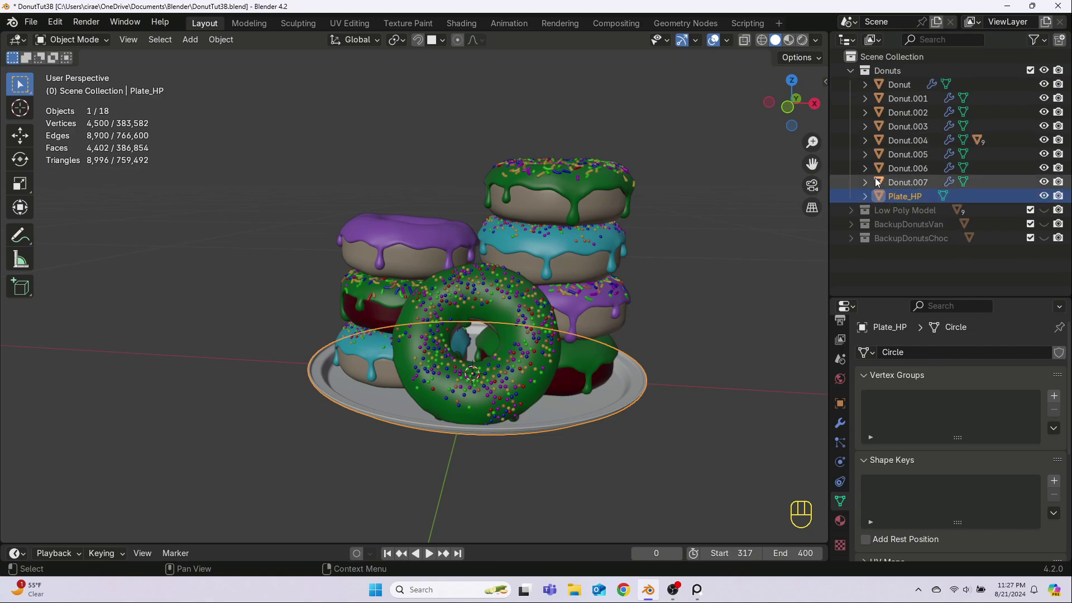
Examine the contents of the Donut, Donut.001 and Donut.002 objects in the scene hierarchy.
{"action": "left_click", "coordinate": [897, 86]}
{"action": "left_click", "coordinate": [865, 85]}
{"action": "left_click", "coordinate": [865, 85]}
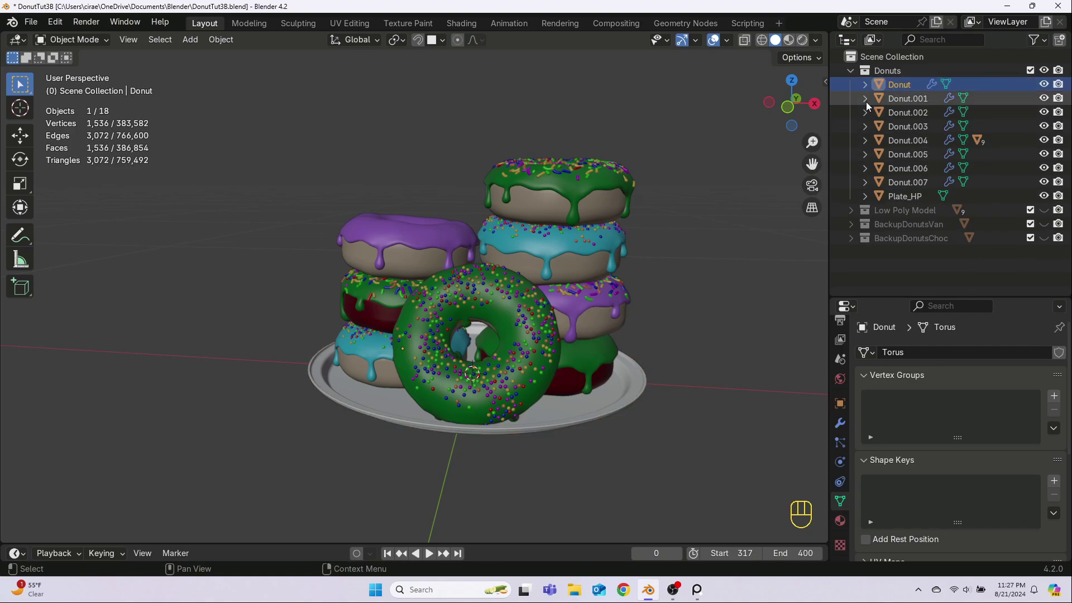
{"action": "left_click", "coordinate": [865, 100]}
{"action": "left_click", "coordinate": [865, 99]}
{"action": "left_click", "coordinate": [865, 112]}
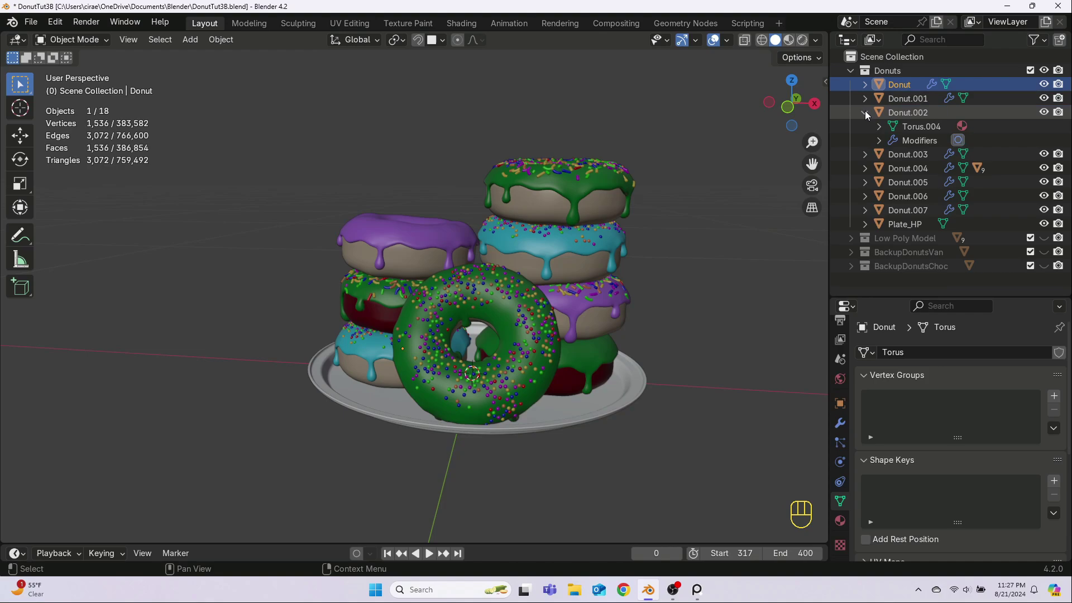
{"action": "left_click", "coordinate": [865, 112]}
Select all the separated donuts together and clear their parent while keeping their transformation.
{"action": "left_click", "coordinate": [418, 195]}
{"action": "middle_click_drag", "start_coordinate": [417, 194], "coordinate": [383, 175]}
{"action": "left_click_drag", "start_coordinate": [384, 174], "coordinate": [601, 370]}
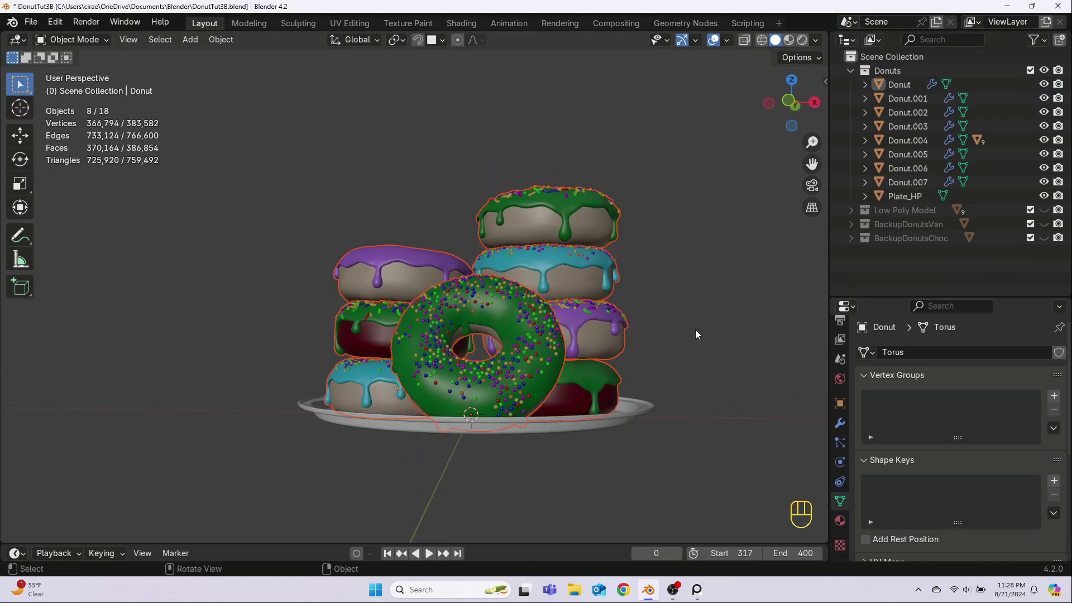
{"action": "key", "text": "alt+p"}
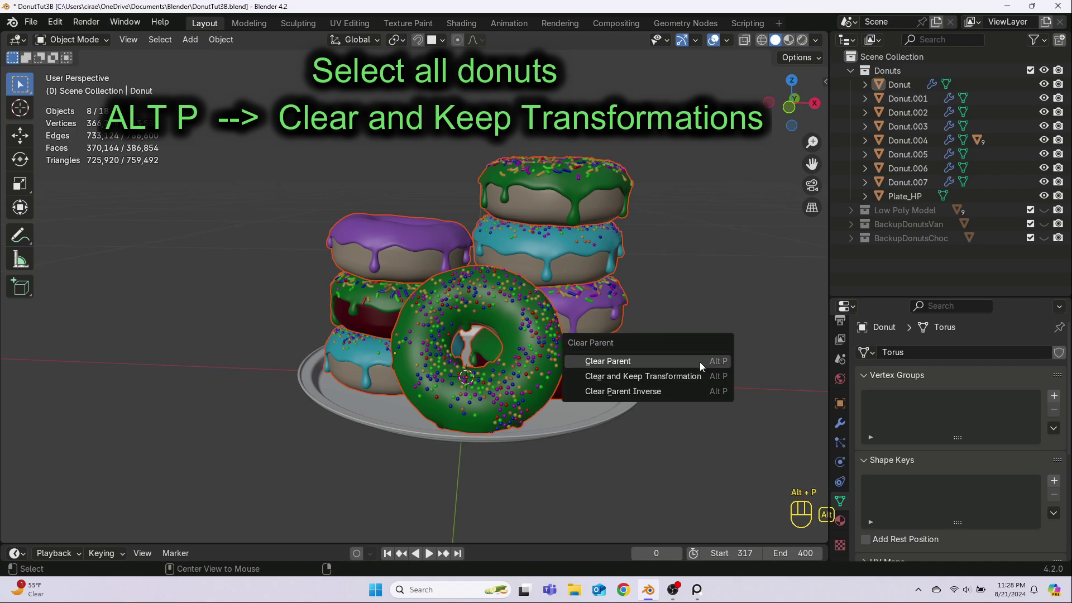
{"action": "left_click", "coordinate": [681, 375]}
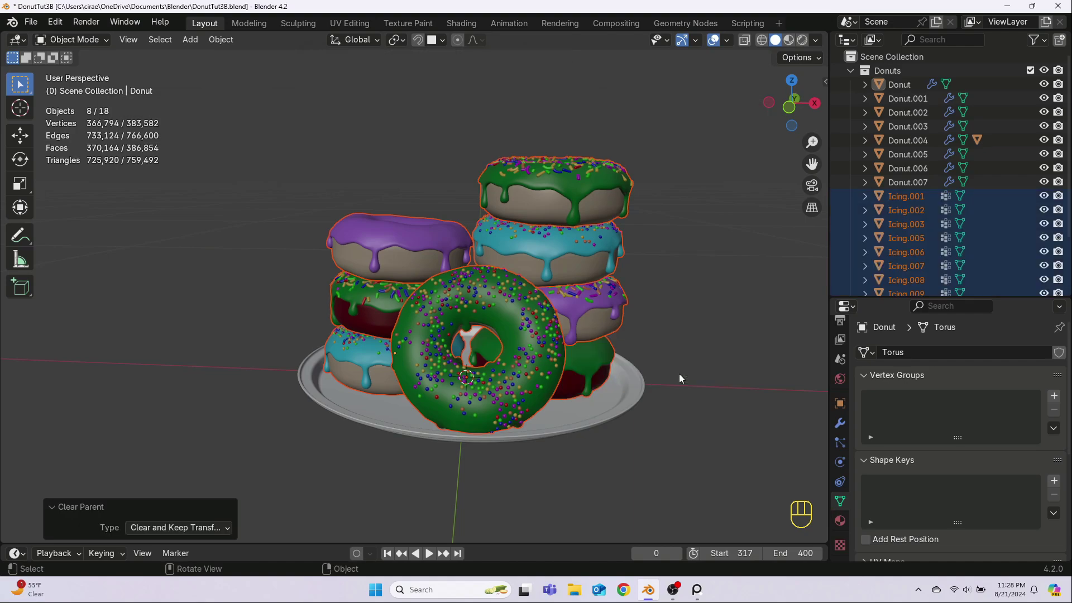
Check which donut in the scene each of the separated icing objects starting with Icing.001 corresponds to.
{"action": "left_click", "coordinate": [902, 196]}
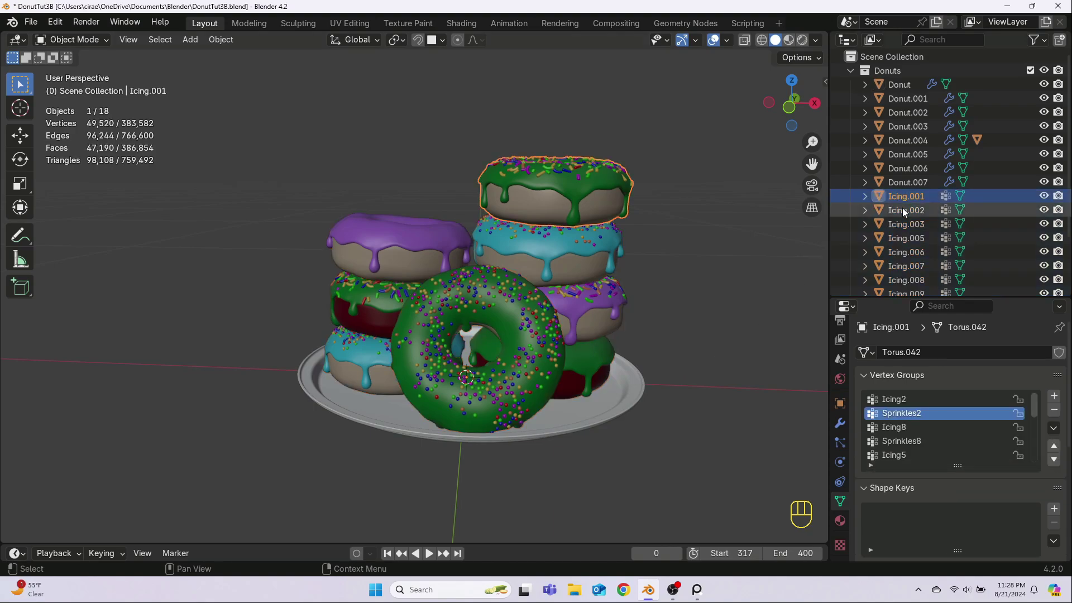
{"action": "left_click", "coordinate": [902, 209]}
{"action": "left_click", "coordinate": [904, 224]}
{"action": "left_click", "coordinate": [906, 238]}
{"action": "left_click", "coordinate": [906, 252]}
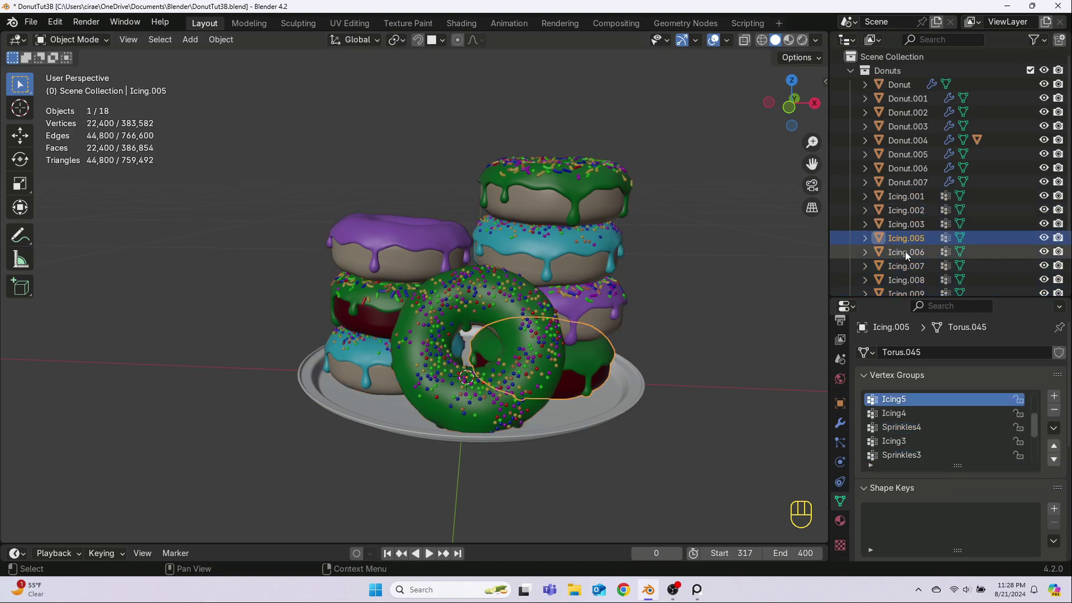
{"action": "scroll", "coordinate": [905, 251], "scroll_direction": "down", "scroll_amount": 2}
Rename the high-poly donut objects Icing.001 and Icing.002 to Donut1_HP and Donut2_HP.
{"action": "left_click", "coordinate": [900, 171]}
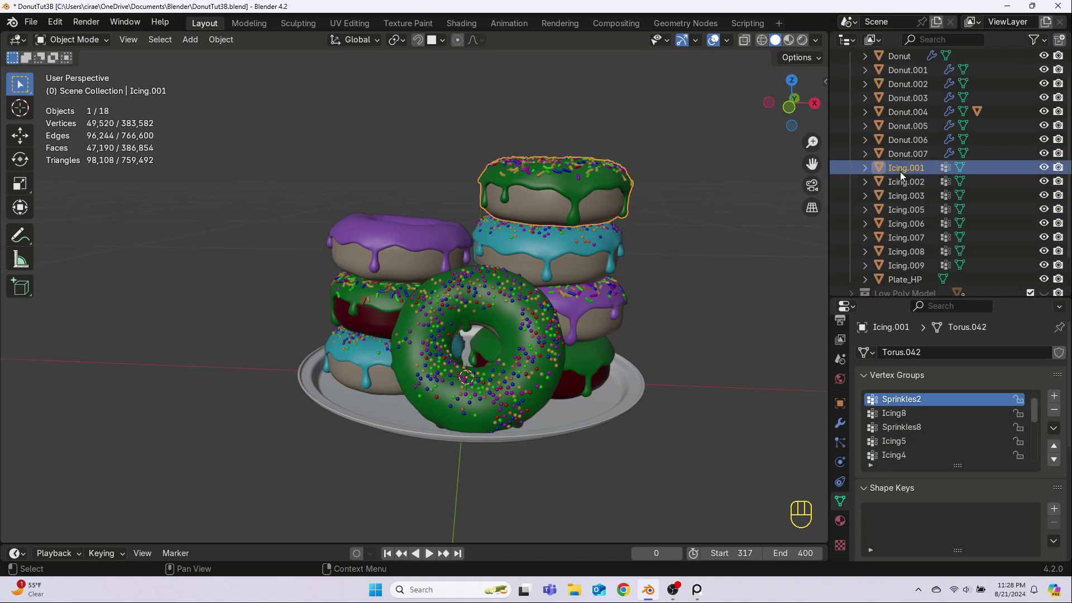
{"action": "double_click", "coordinate": [900, 169]}
{"action": "type", "text": "D"}
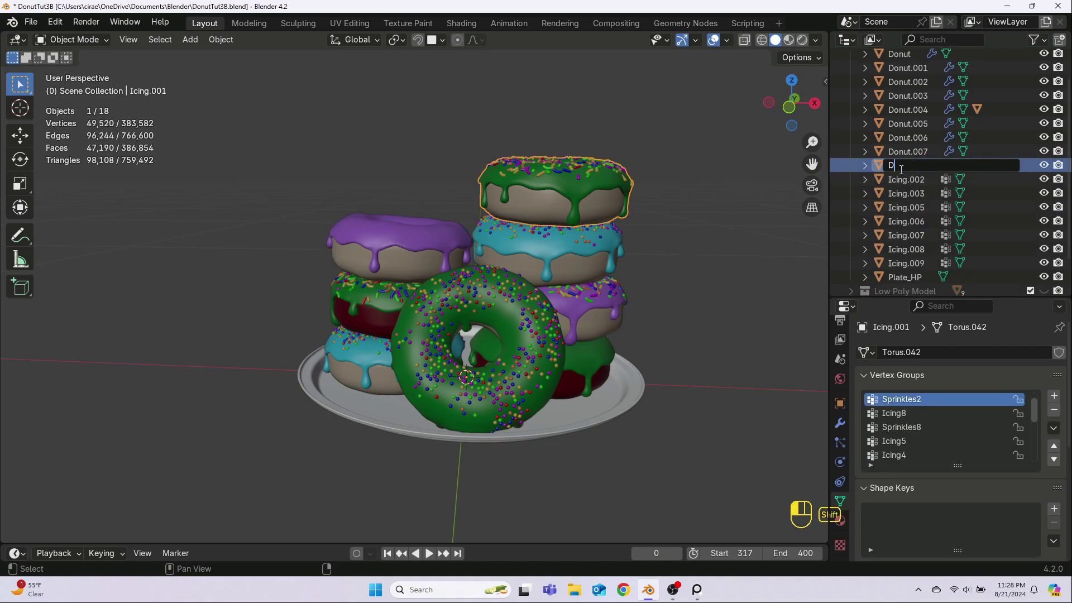
{"action": "type", "text": "onut1_HP"}
{"action": "key", "text": "Return"}
{"action": "double_click", "coordinate": [899, 177]}
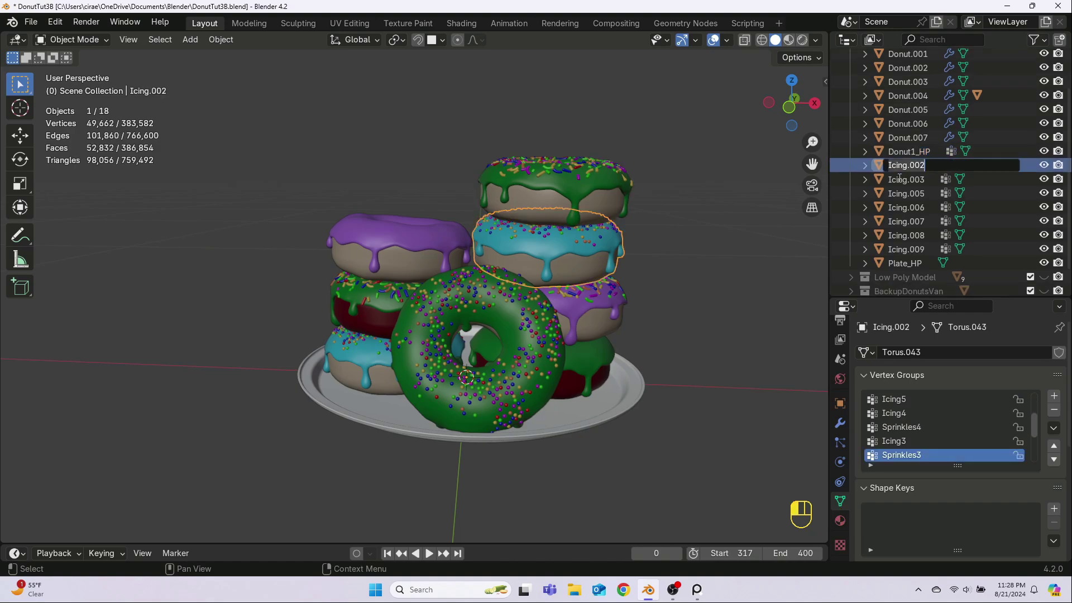
{"action": "type", "text": "Donut2_HP"}
{"action": "key", "text": "Return"}
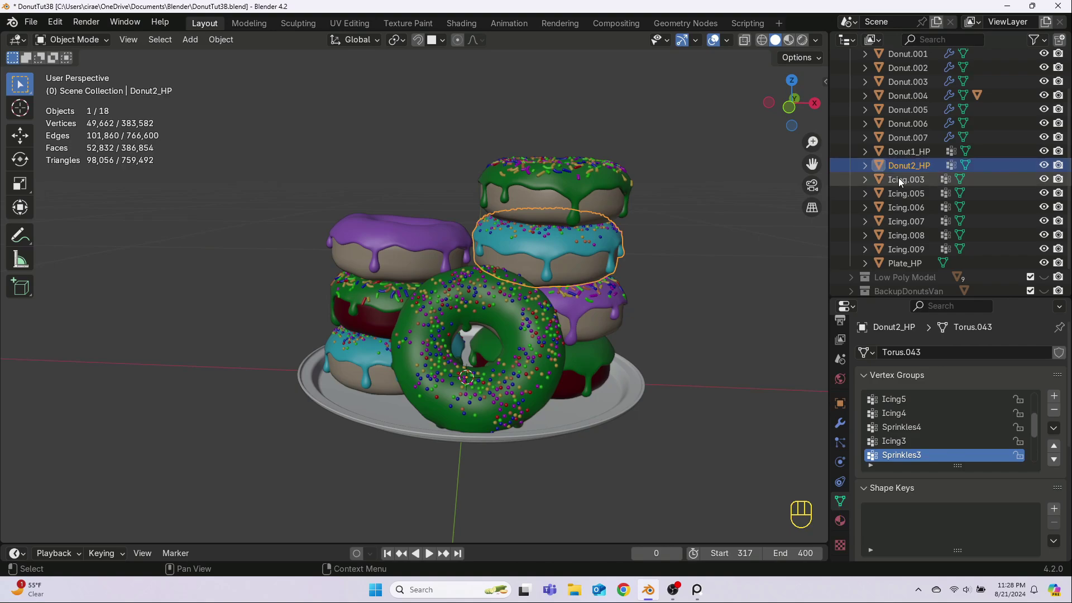
Rename the object Icing.003 to Donut3_HP and the object Icing.005 to Donut4_HP.
{"action": "double_click", "coordinate": [899, 178]}
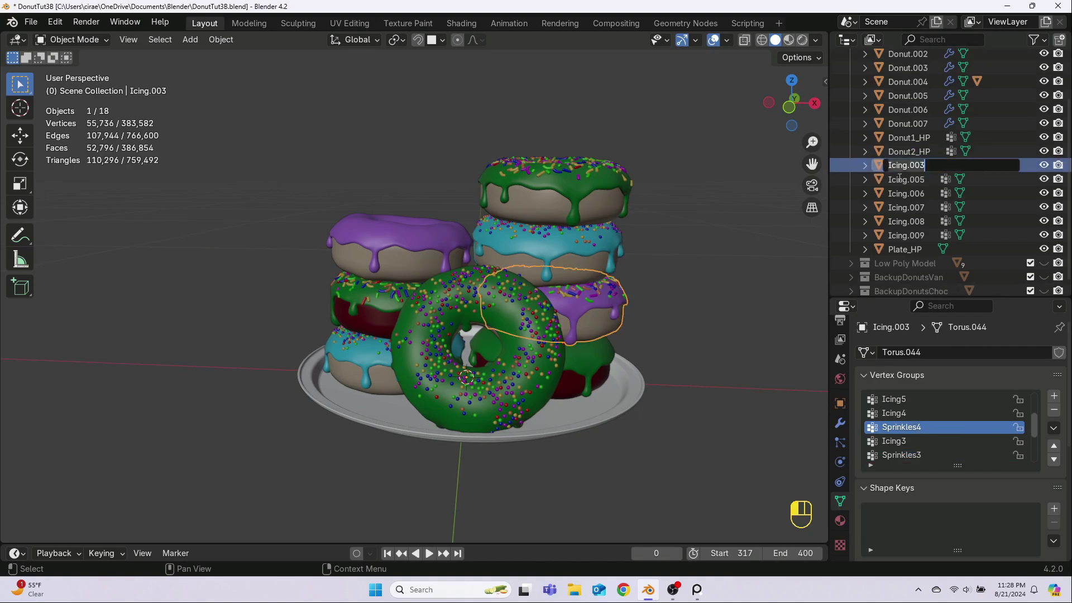
{"action": "type", "text": "Donut3_HP"}
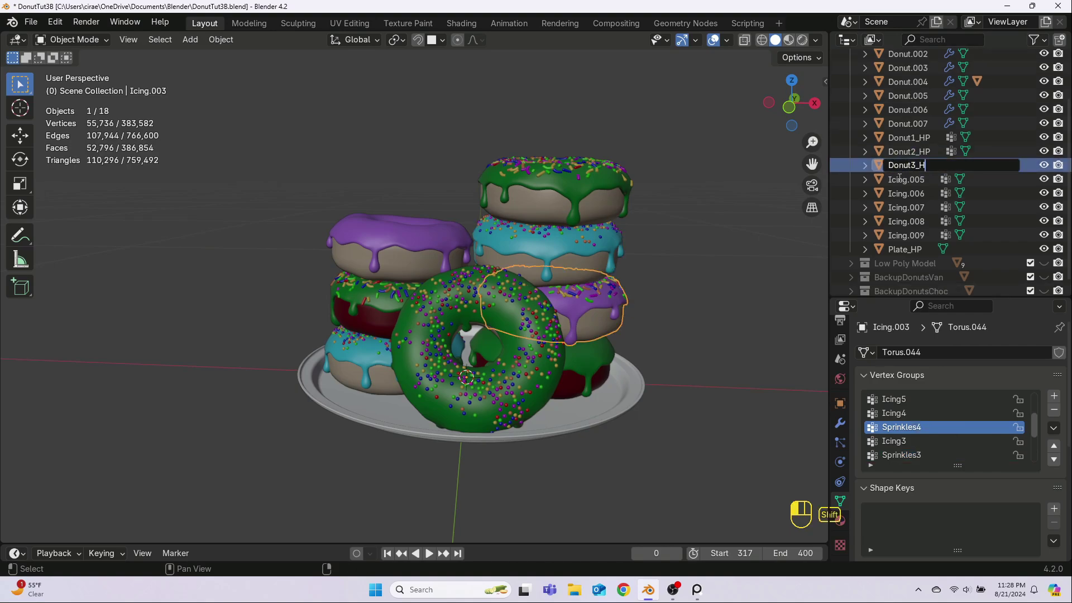
{"action": "key", "text": "Return"}
{"action": "double_click", "coordinate": [899, 177]}
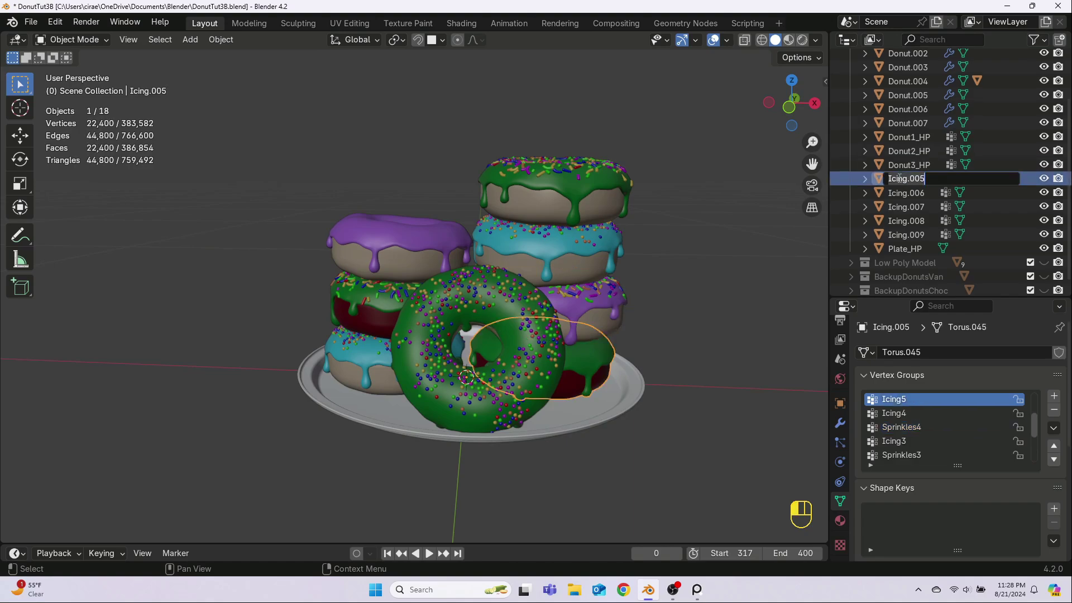
{"action": "type", "text": "Donut4_HP"}
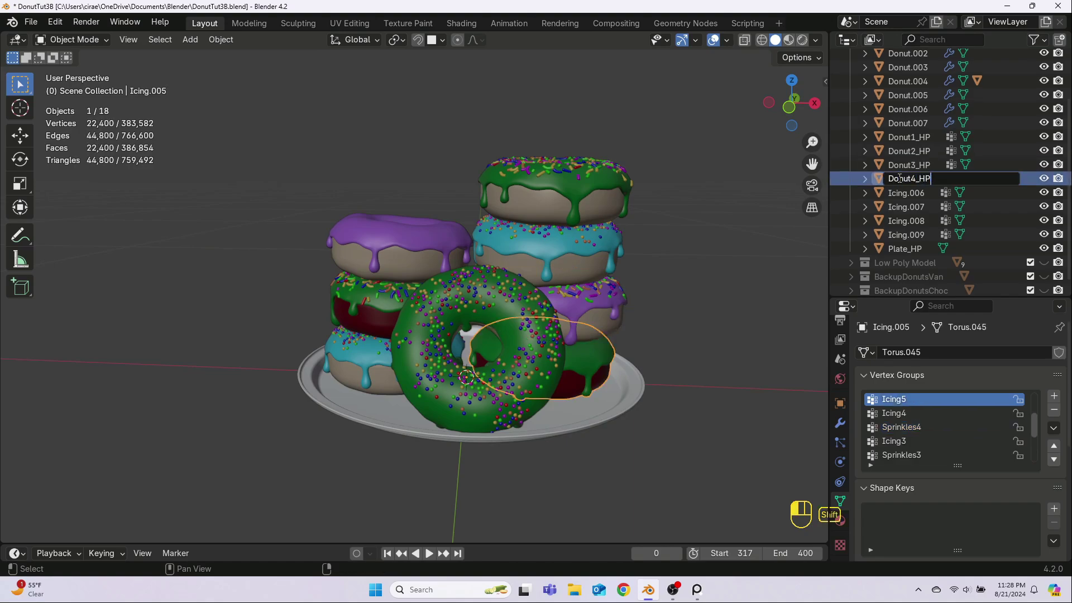
{"action": "key", "text": "Return"}
Rename the object Icing.006 to Donut5_HP and the object Icing.007 to Donut6_HP.
{"action": "left_click", "coordinate": [903, 192]}
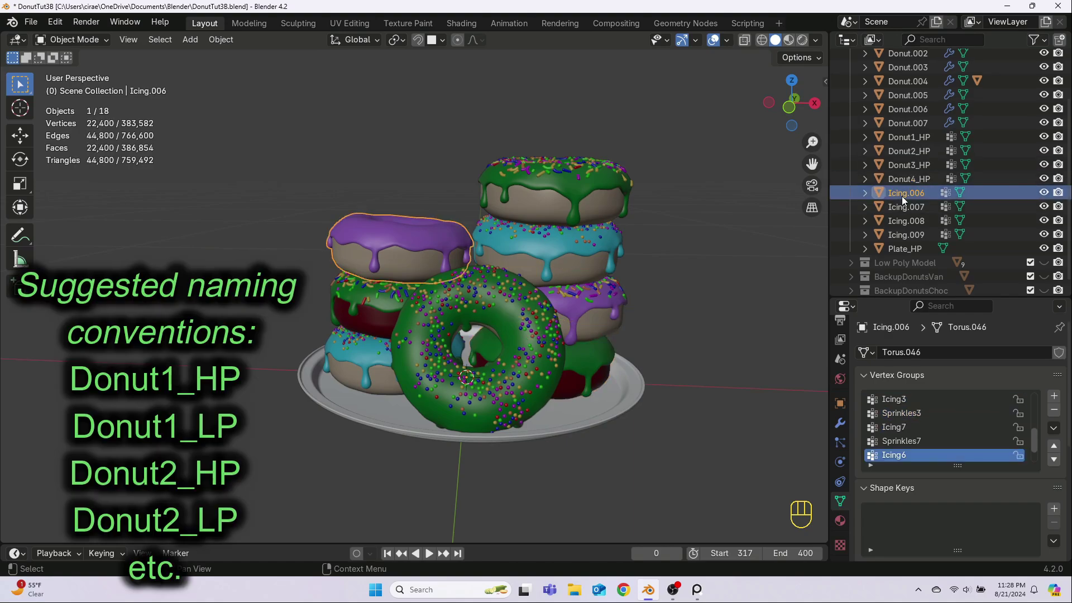
{"action": "double_click", "coordinate": [902, 193]}
{"action": "type", "text": "Donut5"}
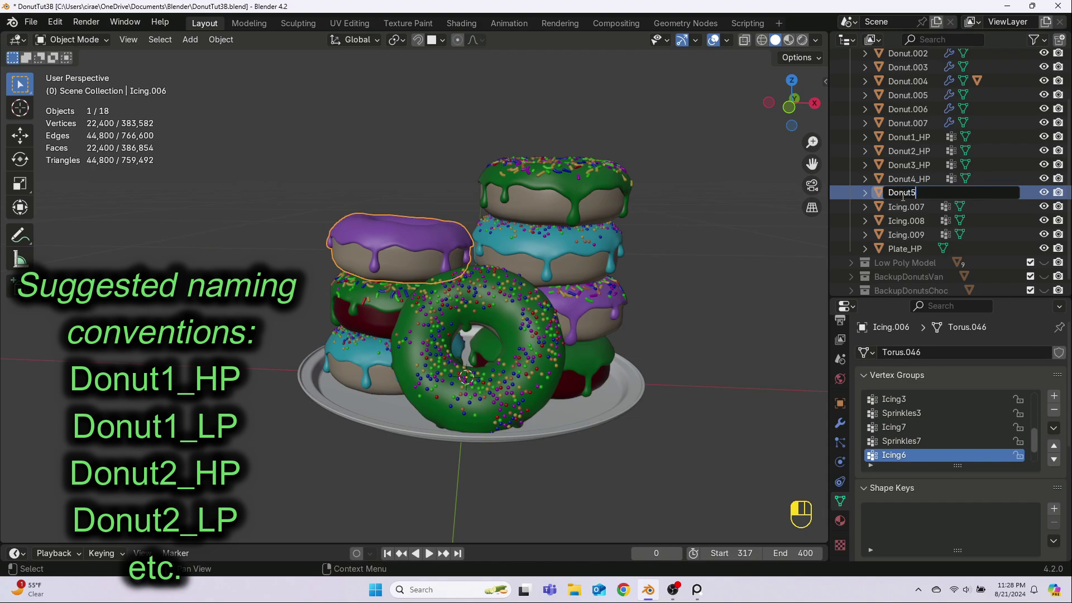
{"action": "type", "text": "_HP"}
{"action": "key", "text": "Return"}
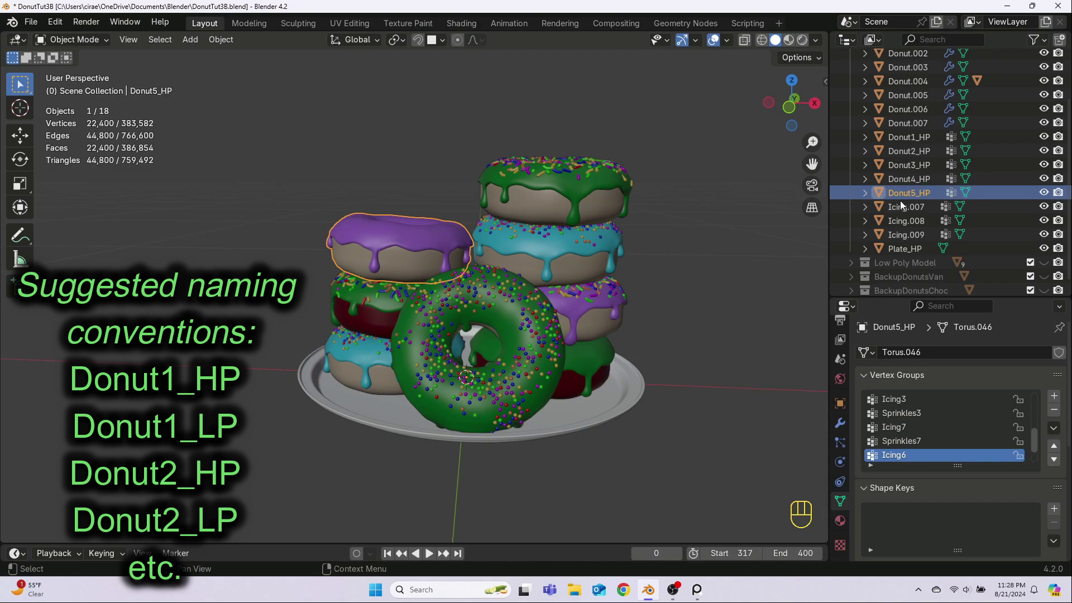
{"action": "left_click", "coordinate": [902, 207]}
{"action": "double_click", "coordinate": [903, 207]}
{"action": "type", "text": "Donut"}
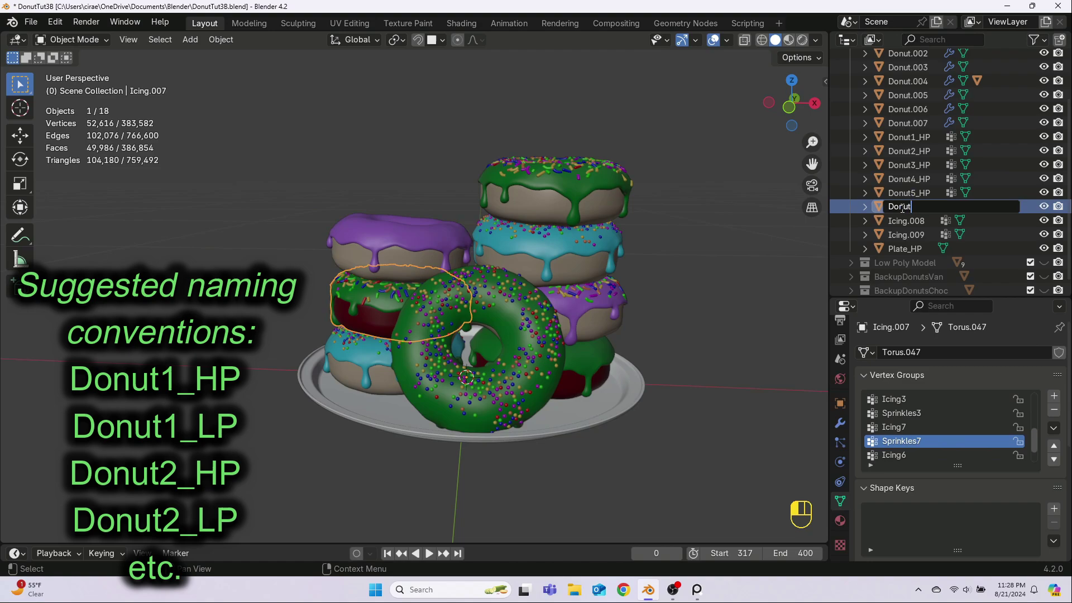
{"action": "type", "text": "6_HP"}
{"action": "key", "text": "Return"}
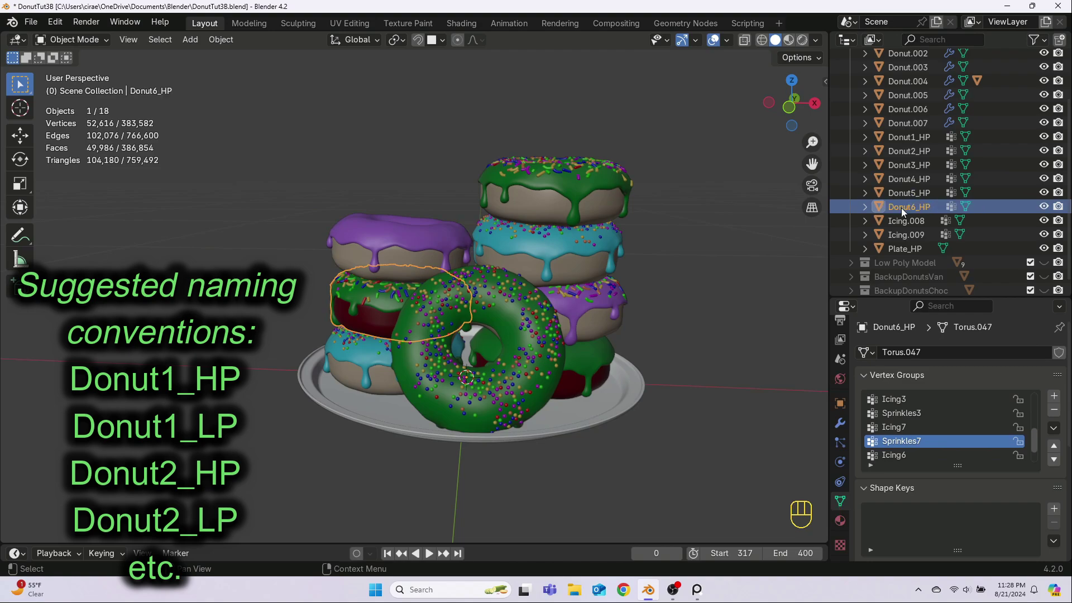
Rename the object Icing.008 to Donut7_HP and the object Icing.009 to Donut8_HP.
{"action": "left_click", "coordinate": [904, 221]}
{"action": "double_click", "coordinate": [904, 222]}
{"action": "type", "text": "Don"}
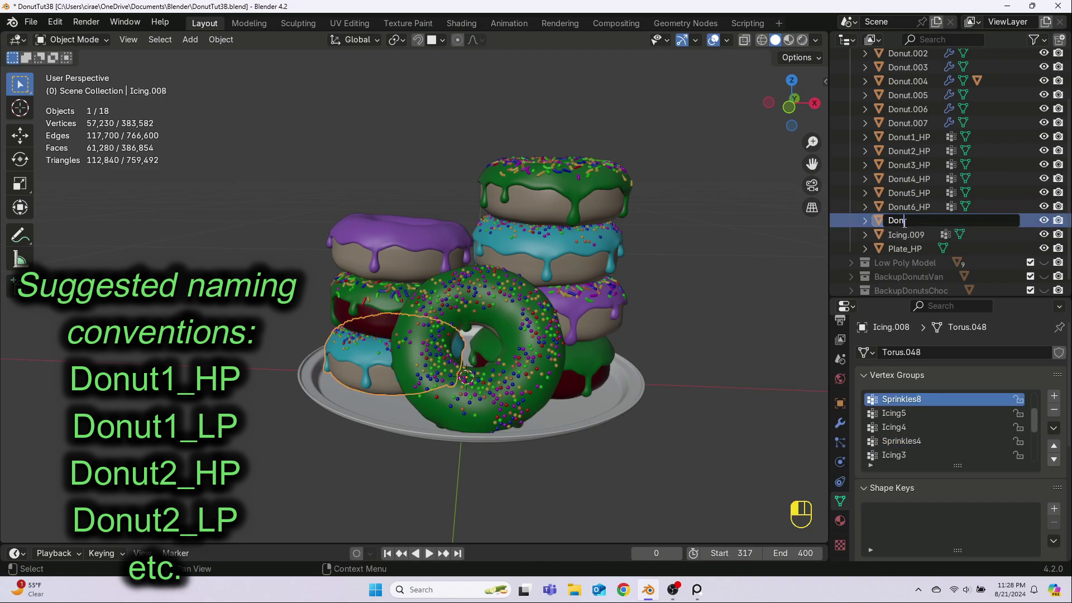
{"action": "type", "text": "ut7_HP"}
{"action": "key", "text": "Return"}
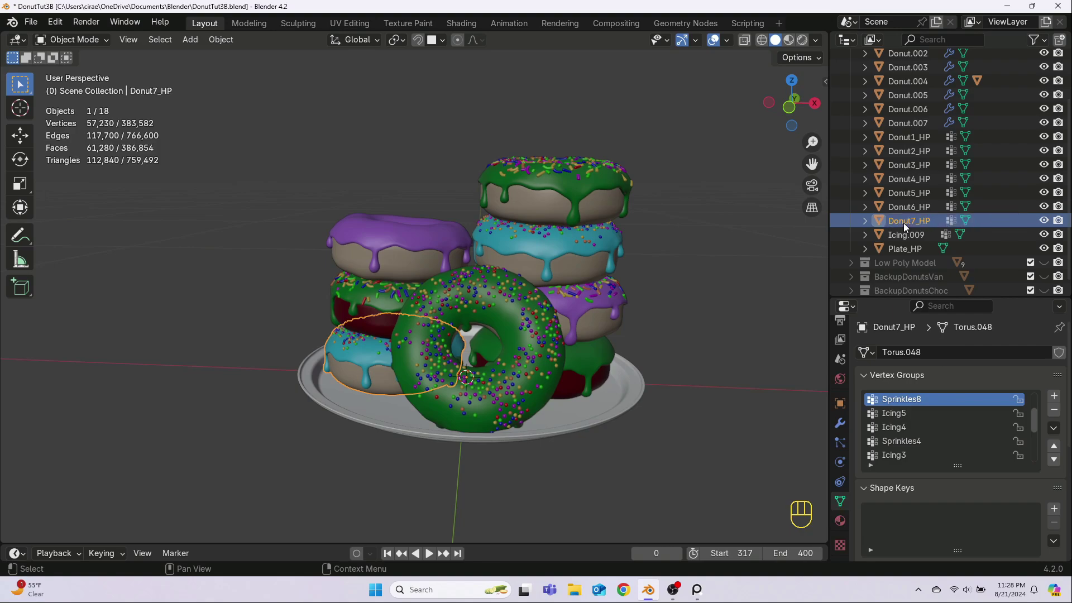
{"action": "double_click", "coordinate": [899, 237]}
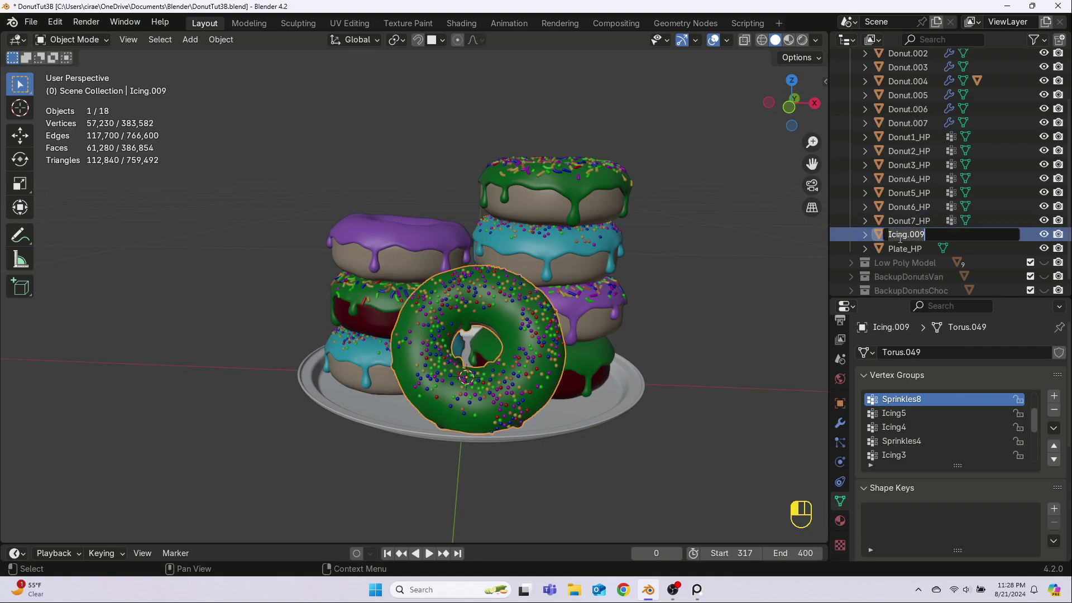
{"action": "type", "text": "Donut8_H"}
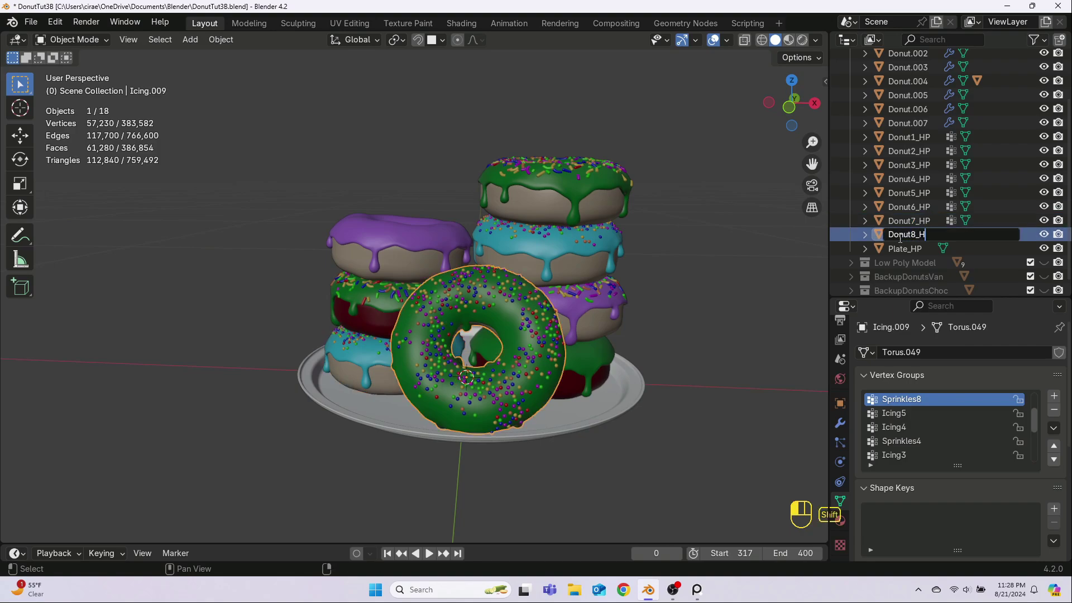
{"action": "type", "text": "P"}
{"action": "key", "text": "Return"}
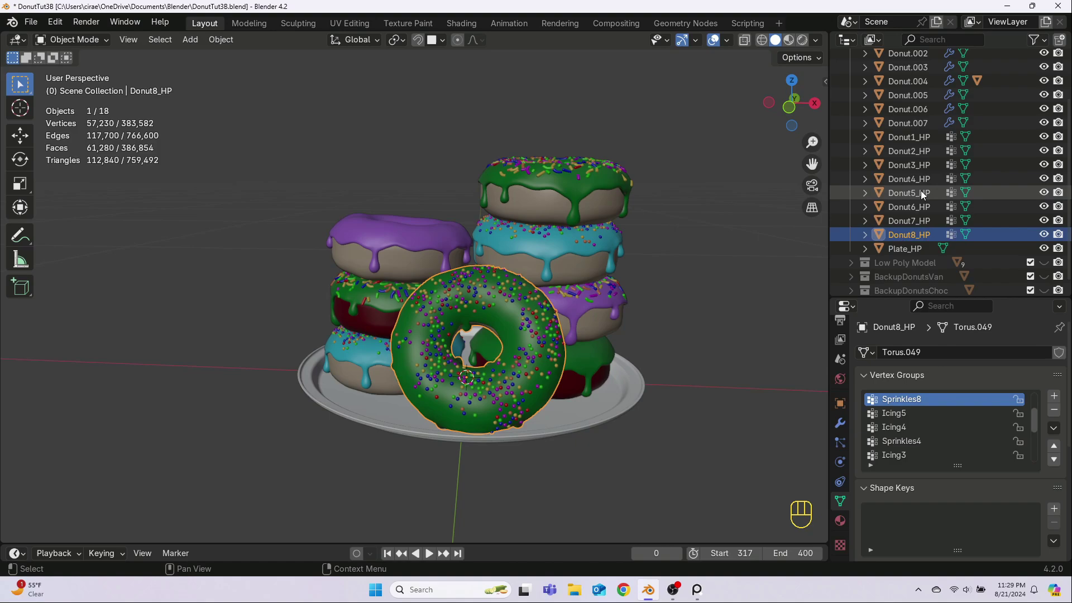
Delete the leftover base objects from Donut through Donut.007 in the Donuts collection.
{"action": "scroll", "coordinate": [920, 190], "scroll_direction": "up", "scroll_amount": 4}
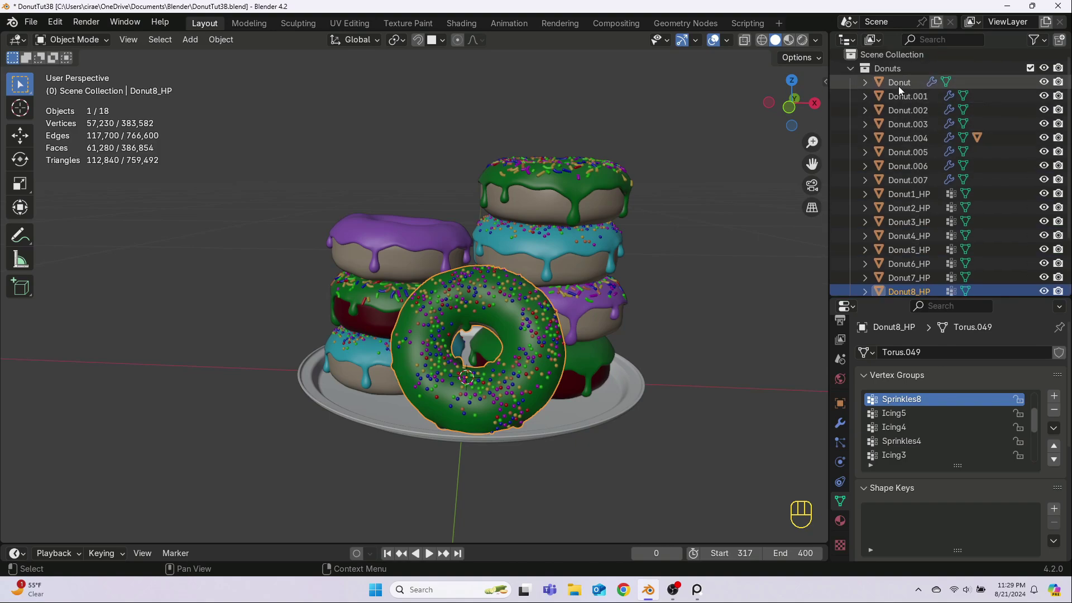
{"action": "left_click", "coordinate": [899, 84]}
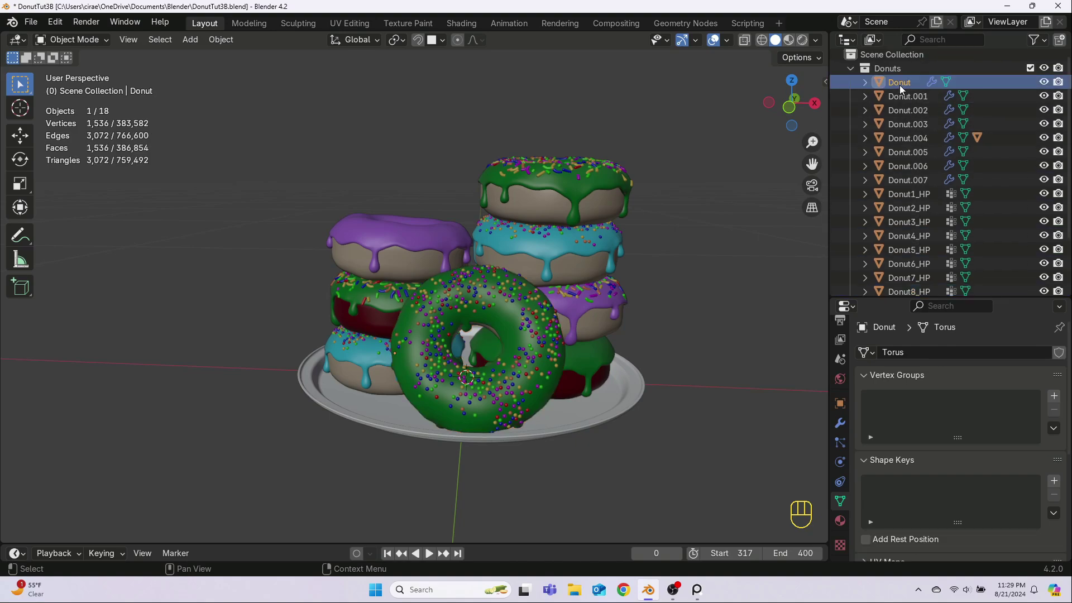
{"action": "left_click", "coordinate": [912, 179], "text": "shift"}
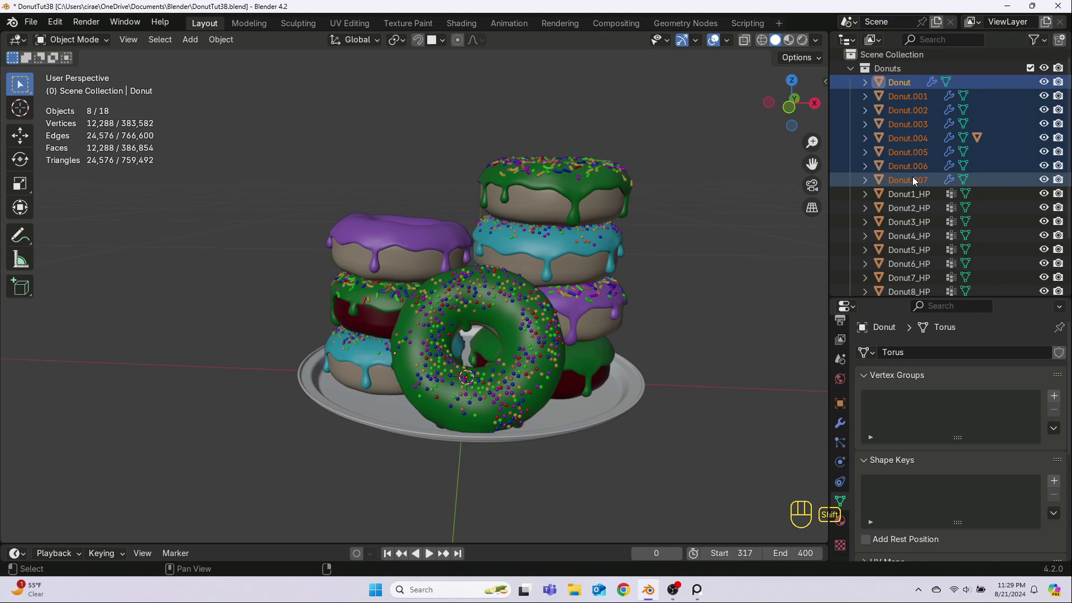
{"action": "right_click", "coordinate": [912, 177]}
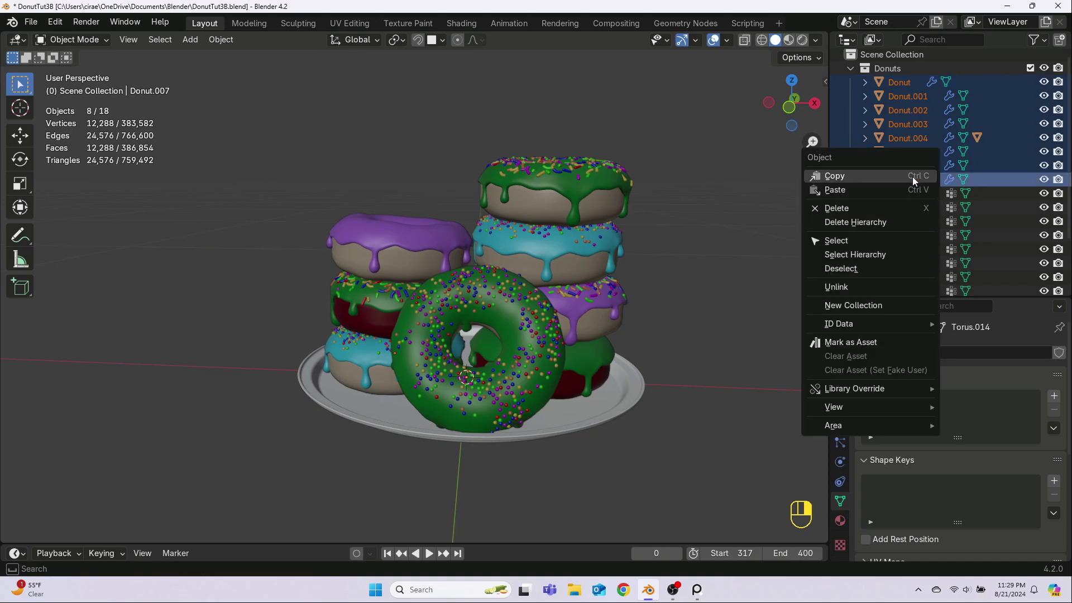
{"action": "left_click", "coordinate": [847, 206]}
Check the renamed objects from Donut1_HP through Donut8_HP one by one against the donuts in the scene.
{"action": "left_click", "coordinate": [910, 87]}
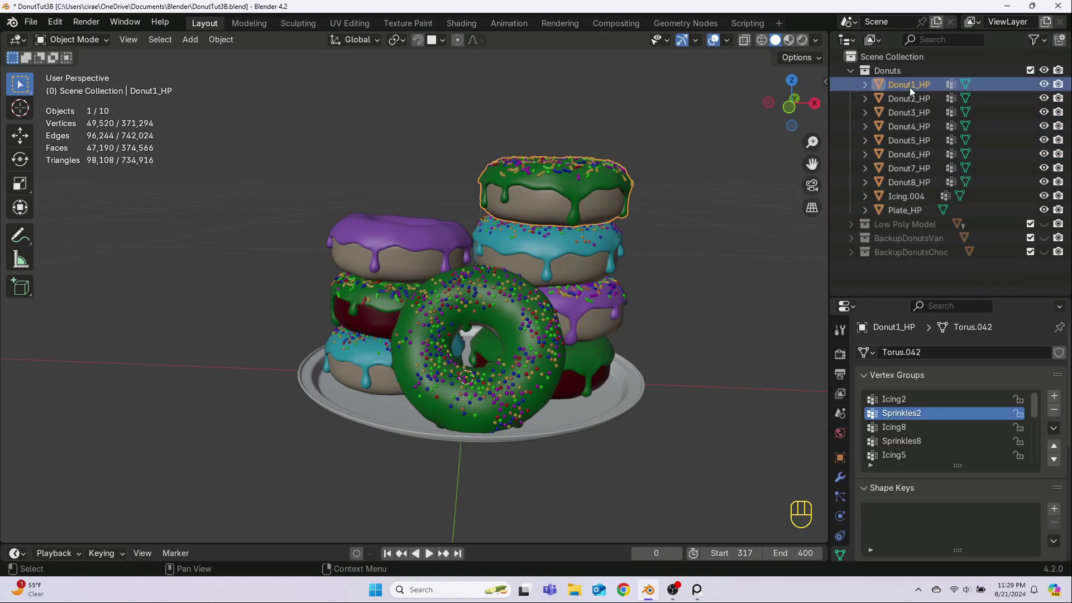
{"action": "left_click", "coordinate": [909, 98]}
{"action": "left_click", "coordinate": [910, 112]}
{"action": "left_click", "coordinate": [909, 100]}
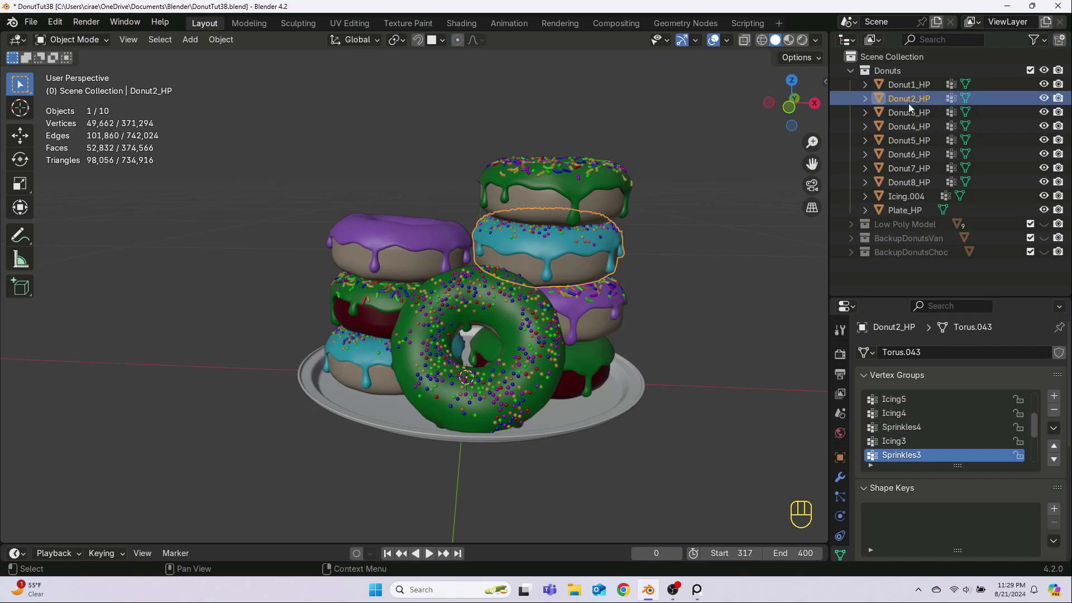
{"action": "left_click", "coordinate": [909, 112]}
{"action": "left_click", "coordinate": [909, 126]}
{"action": "left_click", "coordinate": [906, 140]}
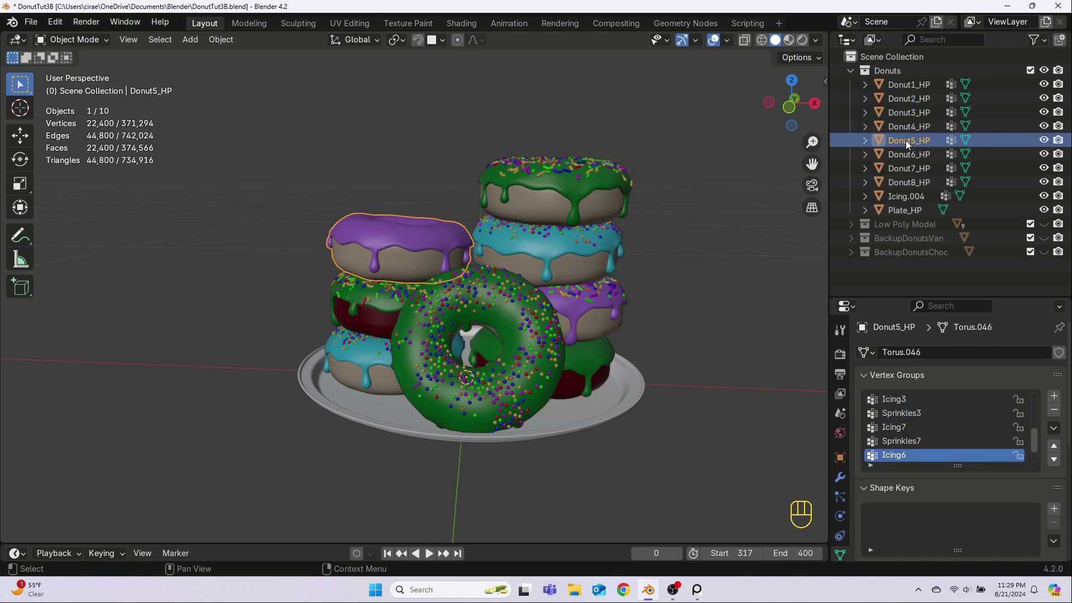
{"action": "left_click", "coordinate": [906, 154]}
{"action": "key", "text": "Down"}
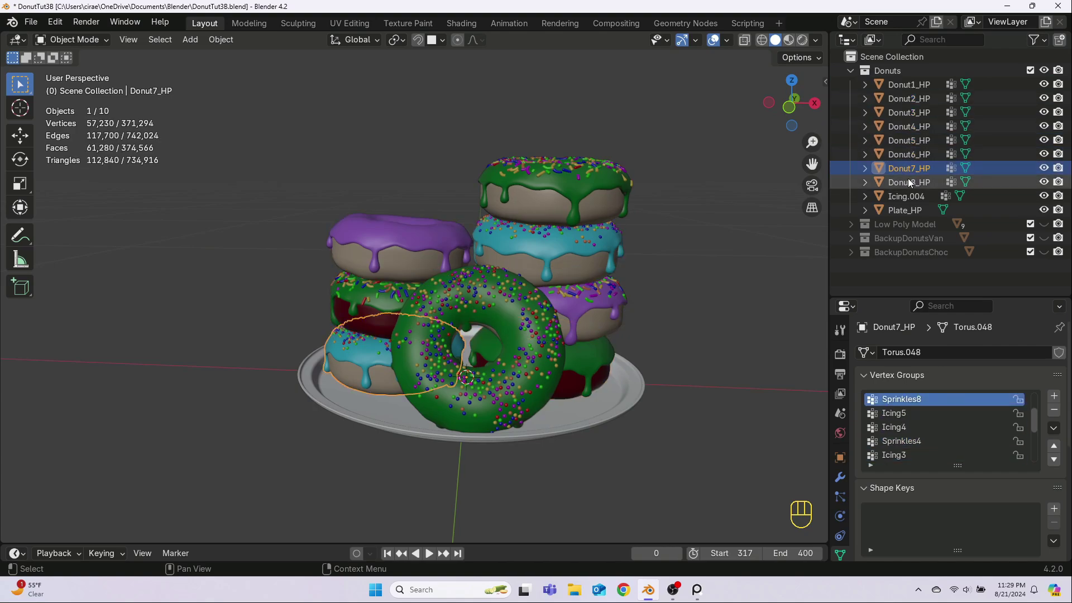
{"action": "left_click", "coordinate": [910, 182]}
Inspect the contents of the leftover Icing.004 object and delete it from the Donuts collection.
{"action": "left_click", "coordinate": [910, 197]}
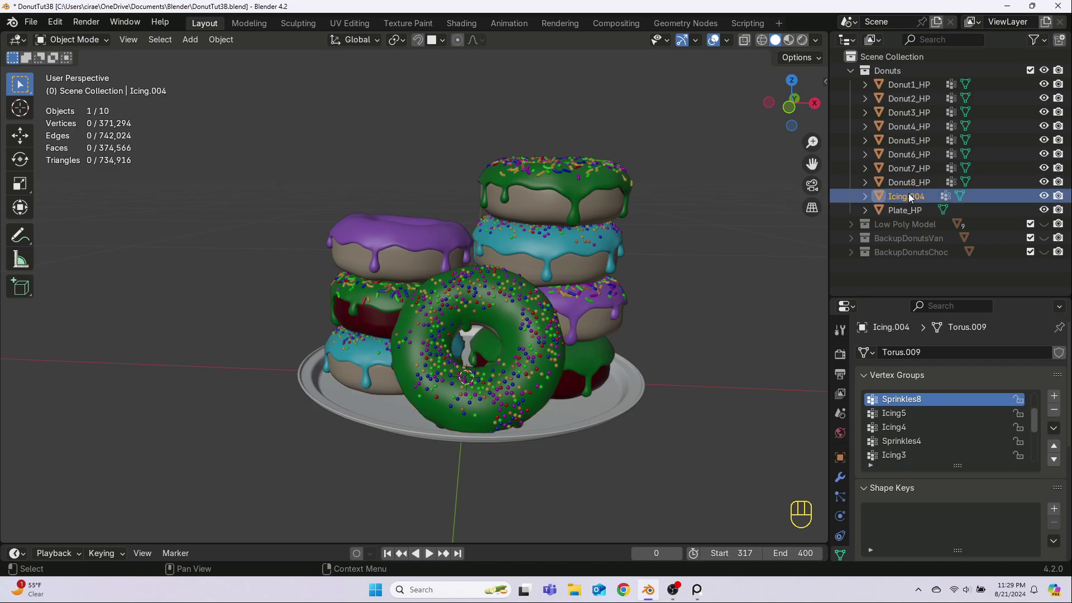
{"action": "left_click", "coordinate": [865, 197]}
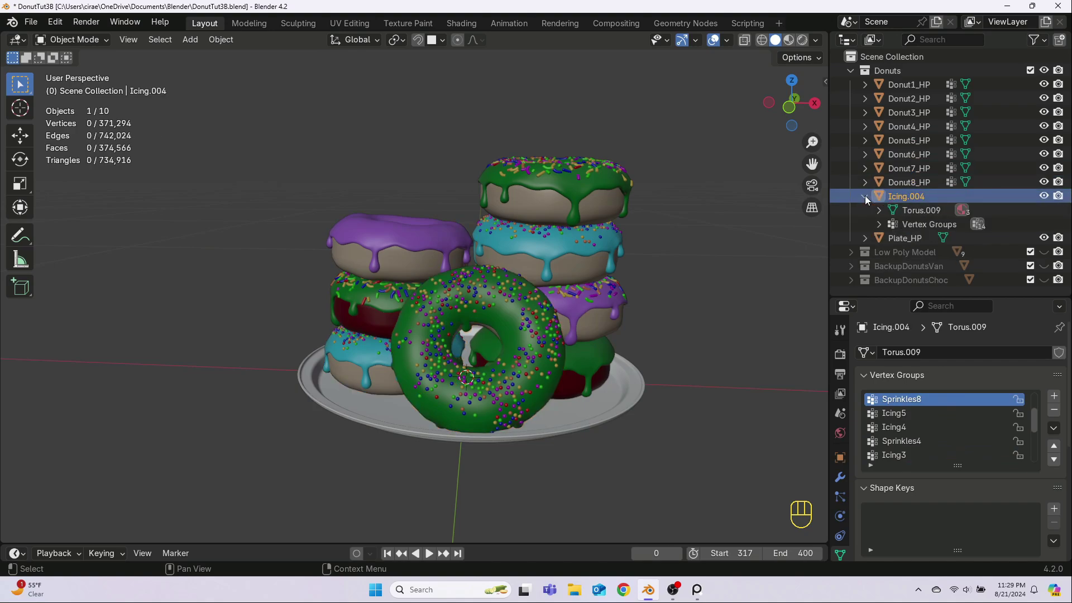
{"action": "left_click", "coordinate": [865, 196]}
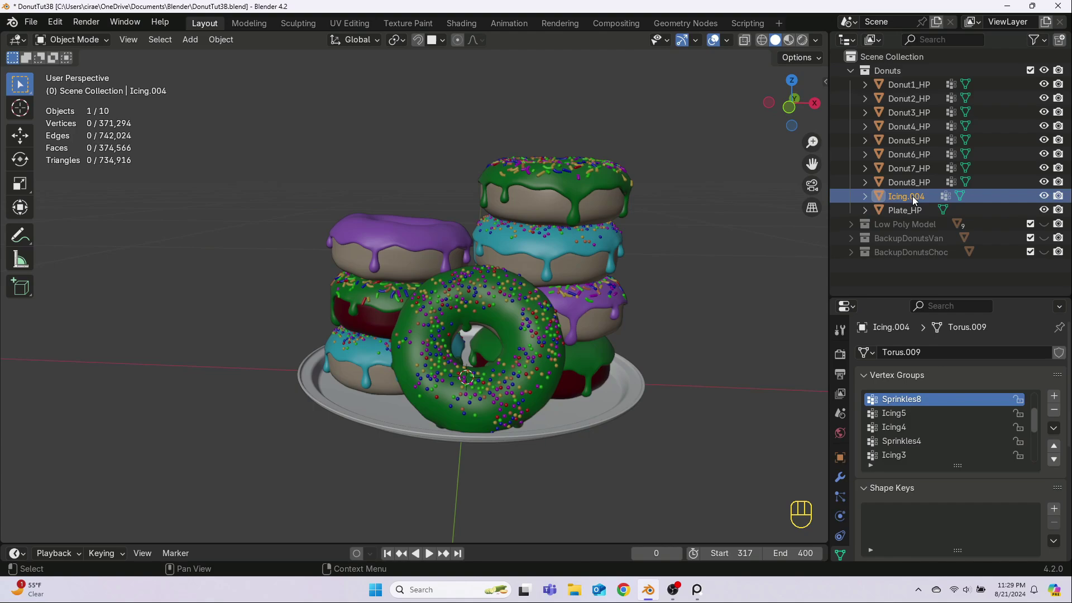
{"action": "right_click", "coordinate": [913, 199]}
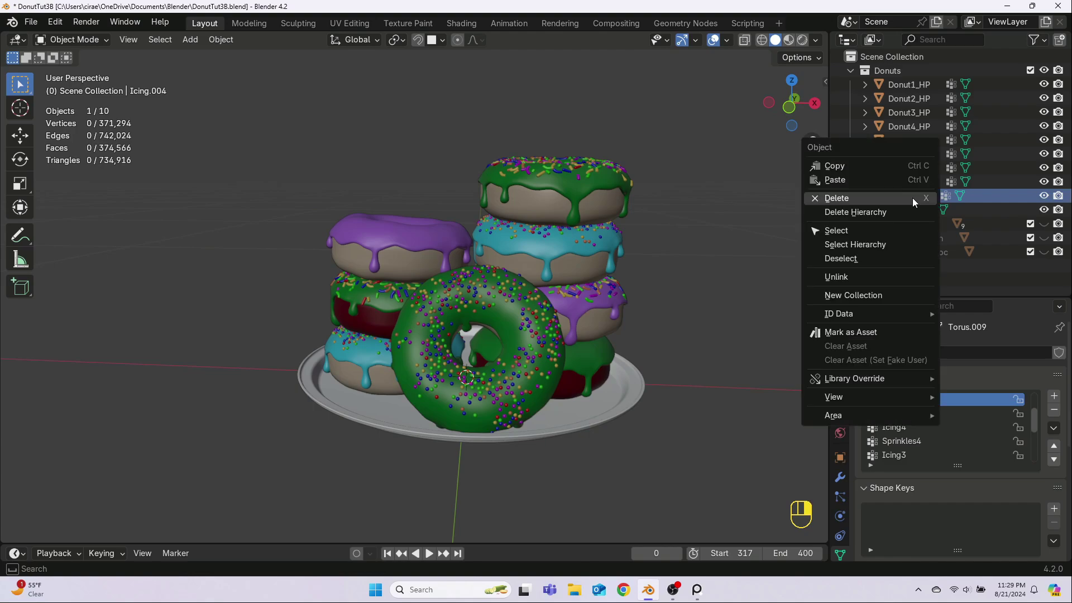
{"action": "left_click", "coordinate": [882, 207]}
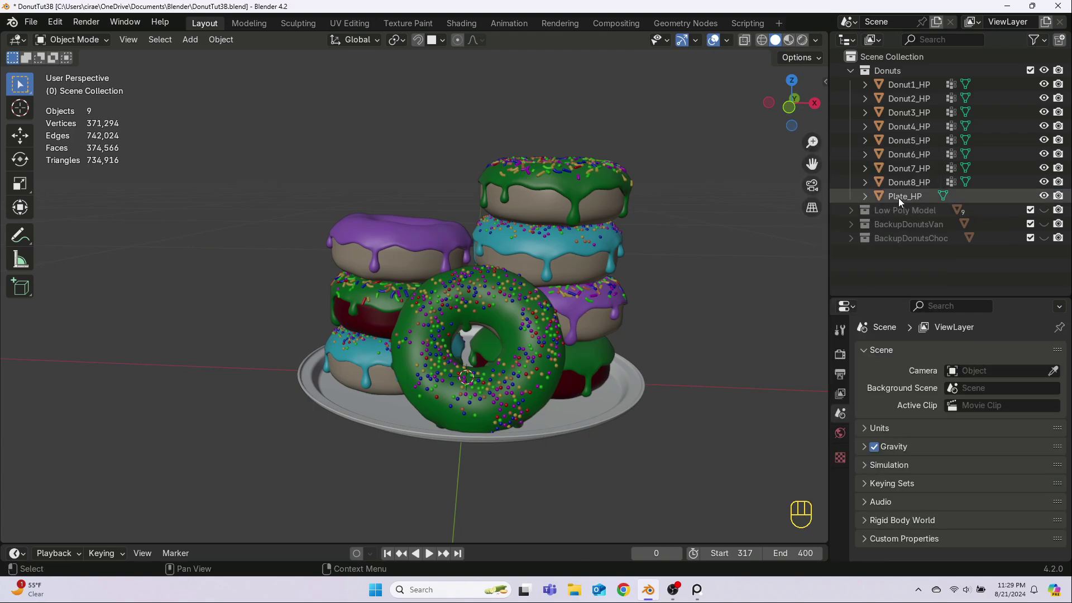
Check the plate and each donut object from Plate_HP and Donut8_HP up to Donut1_HP against the scene.
{"action": "left_click", "coordinate": [899, 197]}
{"action": "left_click", "coordinate": [899, 182]}
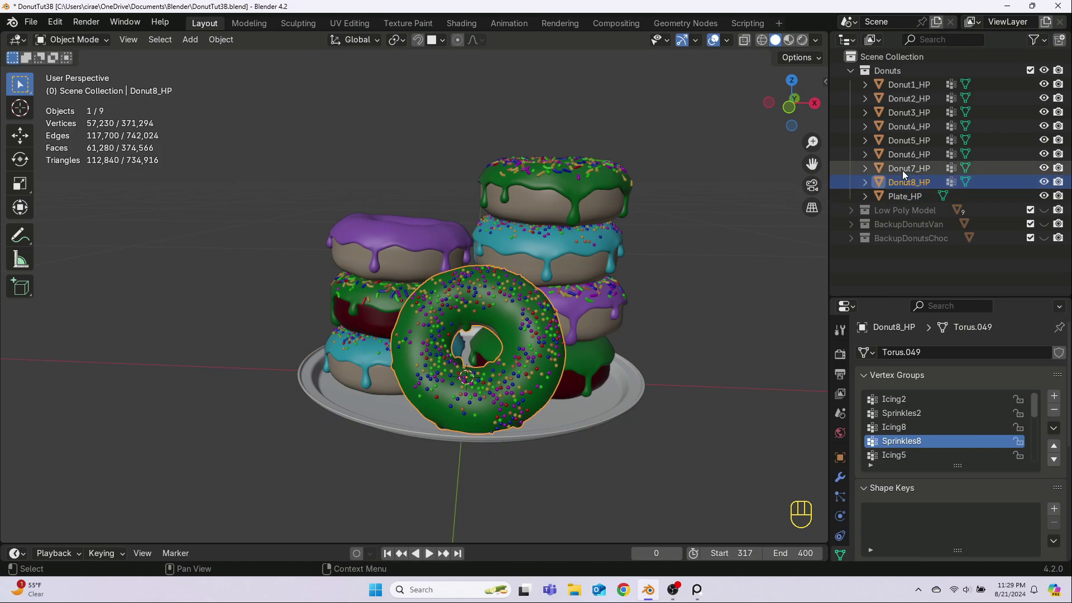
{"action": "left_click", "coordinate": [903, 169]}
{"action": "left_click", "coordinate": [905, 155]}
{"action": "left_click", "coordinate": [906, 141]}
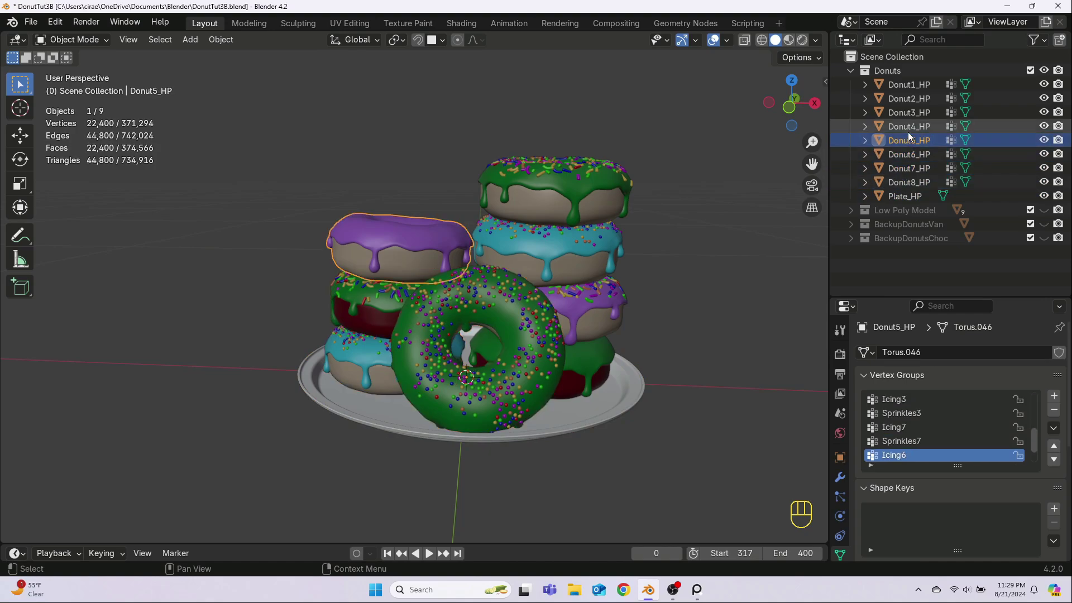
{"action": "left_click", "coordinate": [908, 127]}
{"action": "left_click", "coordinate": [909, 112]}
{"action": "left_click", "coordinate": [909, 98]}
{"action": "left_click", "coordinate": [909, 89]}
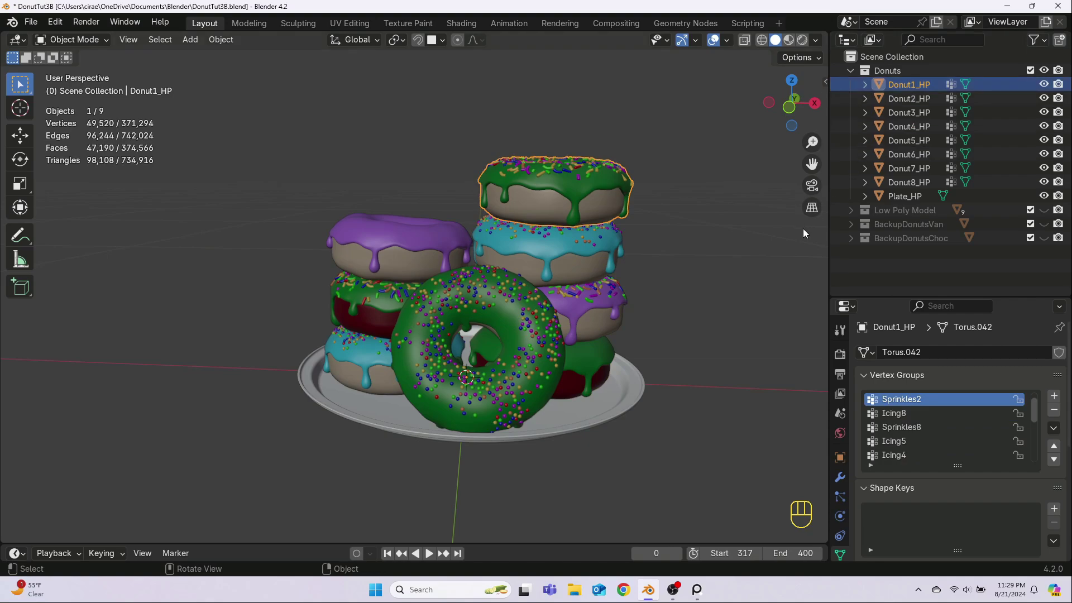
Rename the Donuts collection as High Poly Model.
{"action": "double_click", "coordinate": [882, 69]}
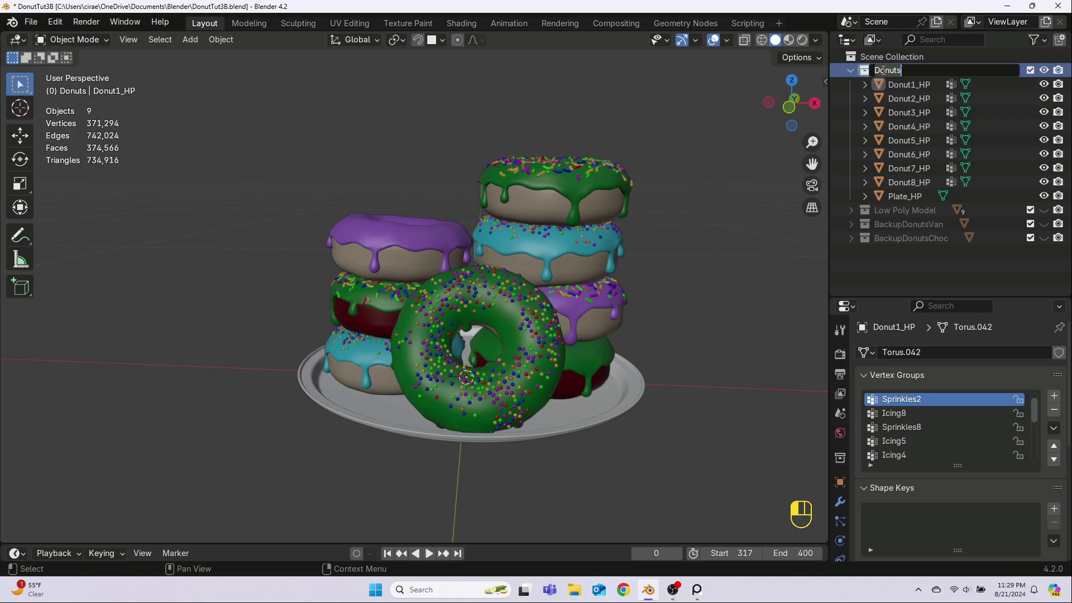
{"action": "key", "text": "BackSpace"}
{"action": "type", "text": "High Poly Model"}
{"action": "key", "text": "Return"}
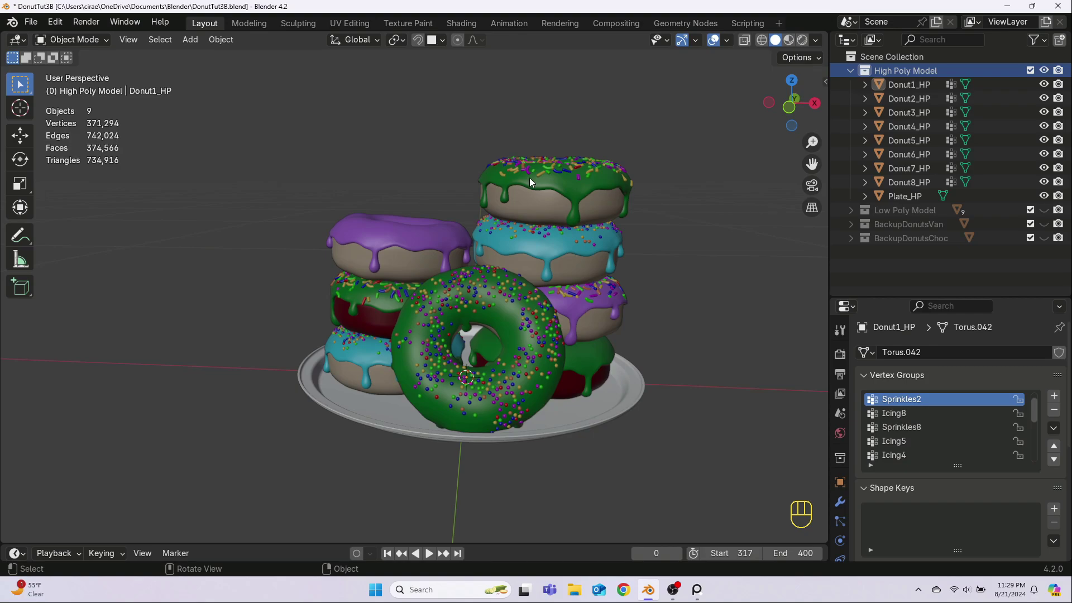
Save the project as a new file named DonutTut4.blend in the Blender documents folder.
{"action": "left_click", "coordinate": [31, 23]}
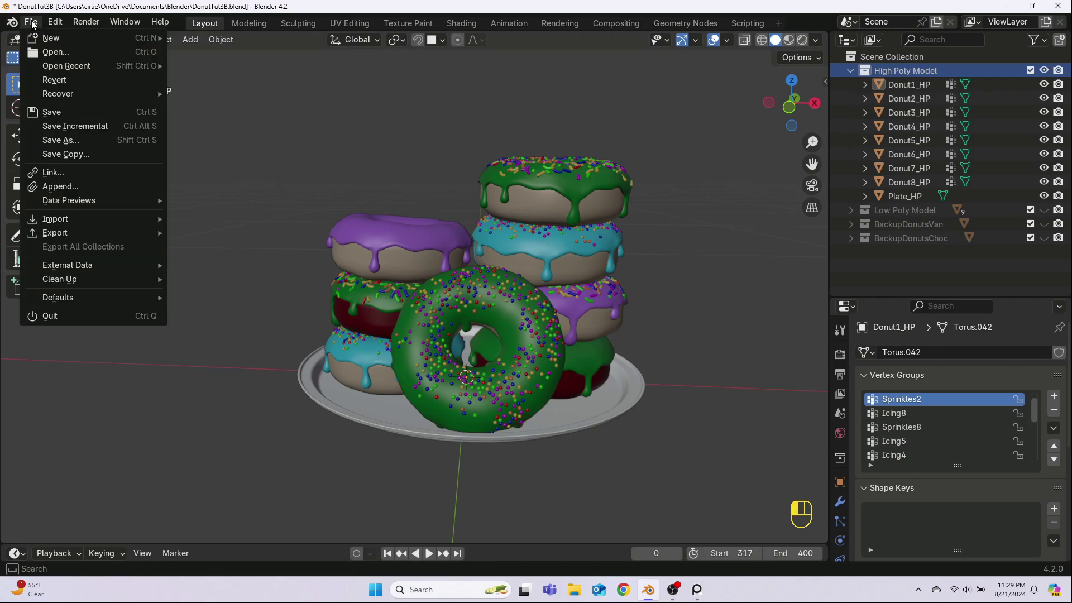
{"action": "left_click", "coordinate": [48, 140]}
{"action": "left_click", "coordinate": [375, 488]}
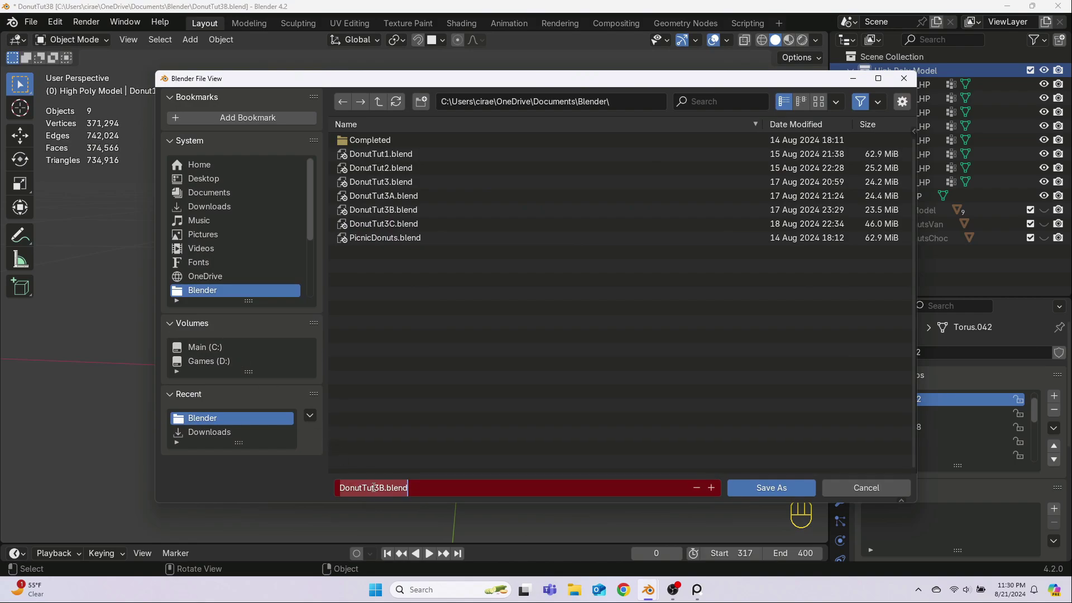
{"action": "left_click", "coordinate": [375, 487]}
{"action": "type", "text": "4"}
{"action": "key", "text": "Delete"}
{"action": "key", "text": "Delete"}
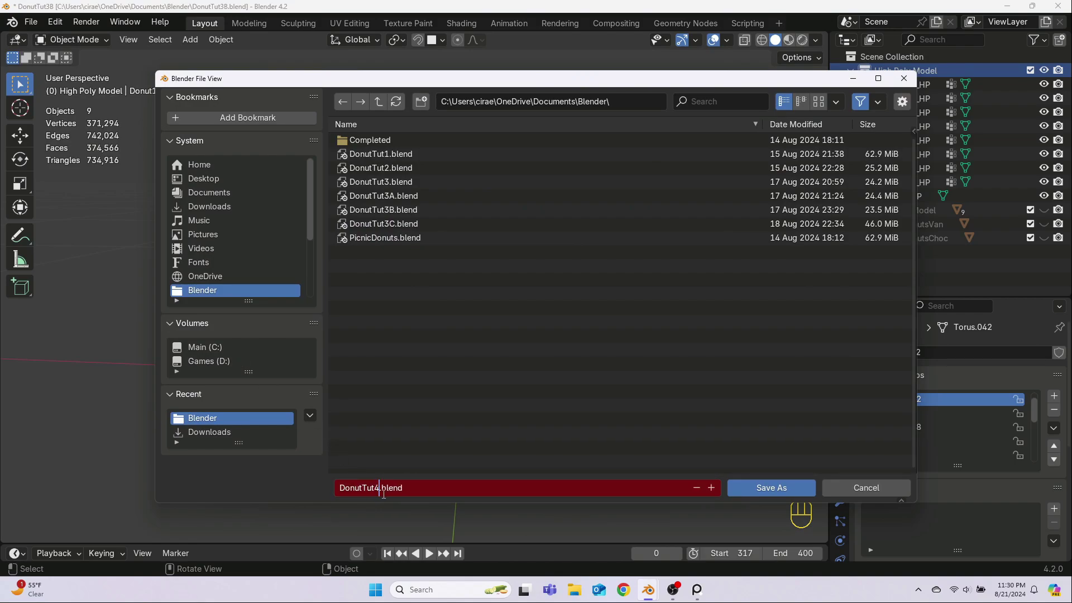
{"action": "left_click", "coordinate": [551, 488]}
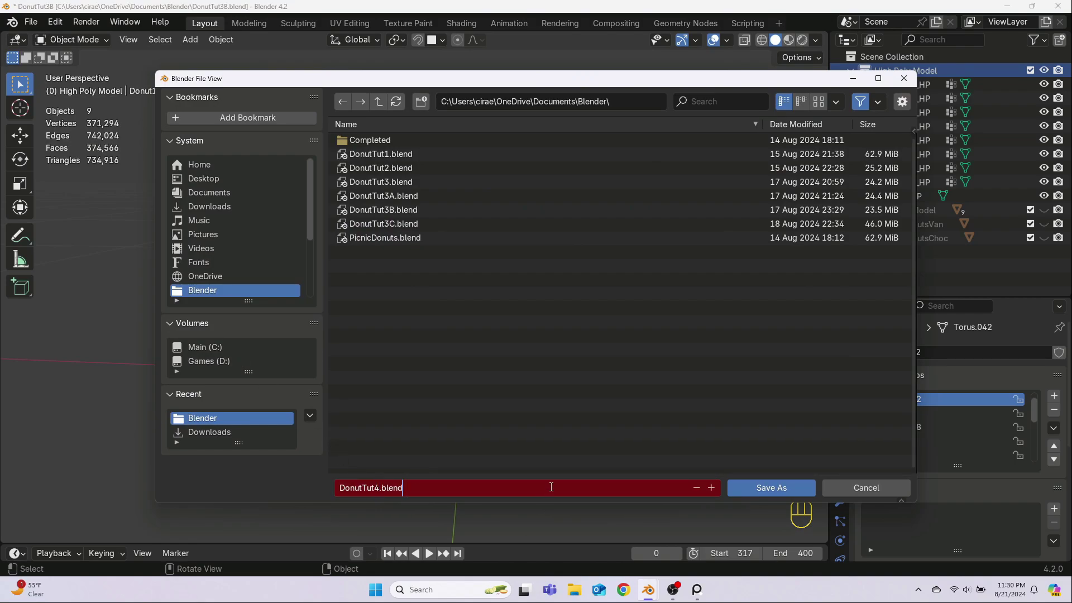
{"action": "left_click", "coordinate": [772, 487]}
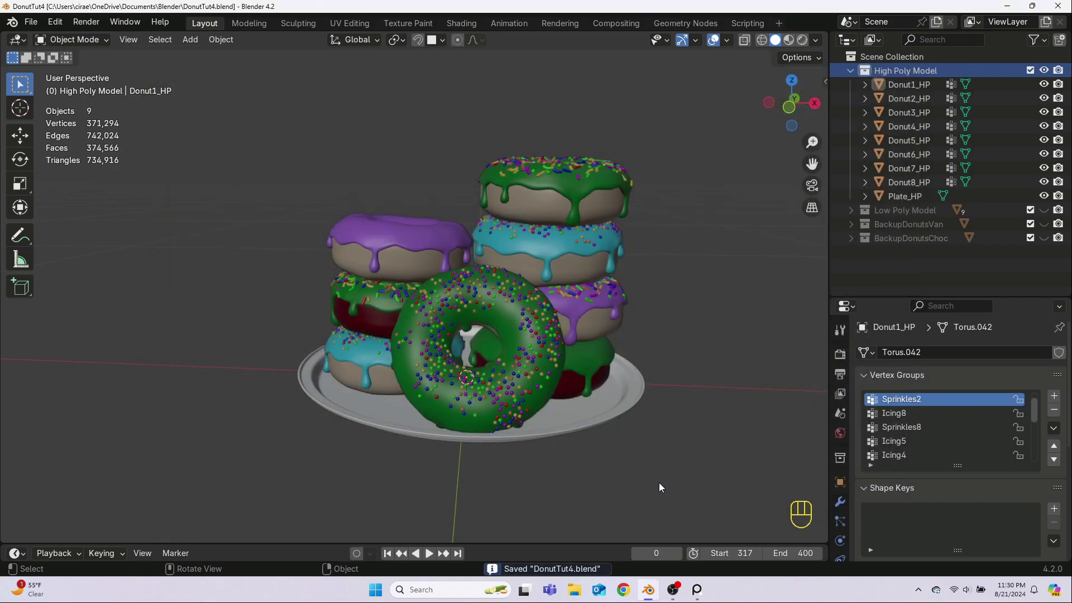